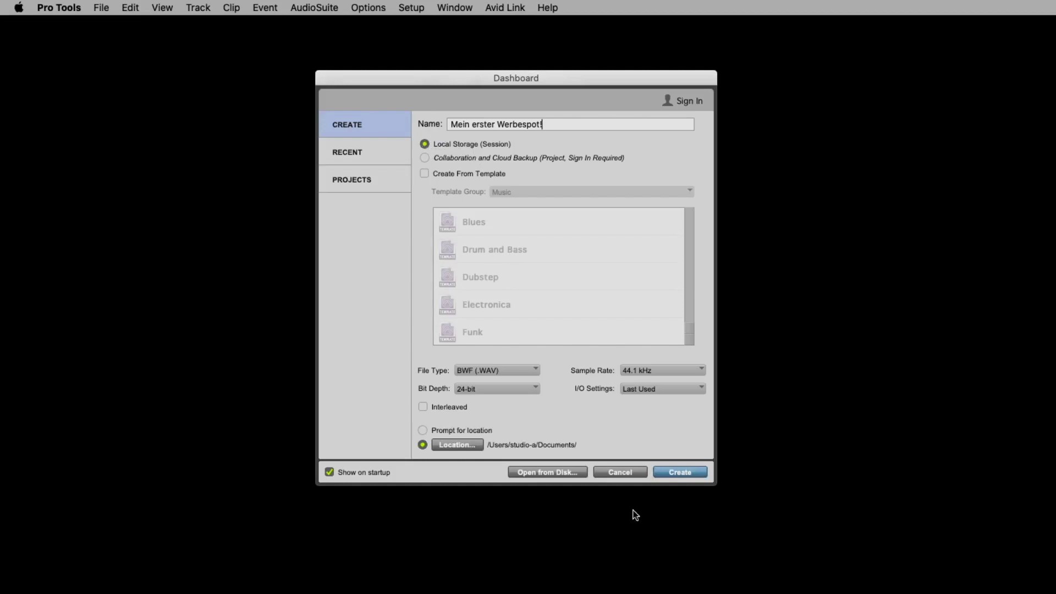
- Create the local session "Mein erster Werbespot!" as 24-bit, 44.1 kHz BWF (.WAV) and display its Edit window
{"action": "left_click", "coordinate": [680, 473]}
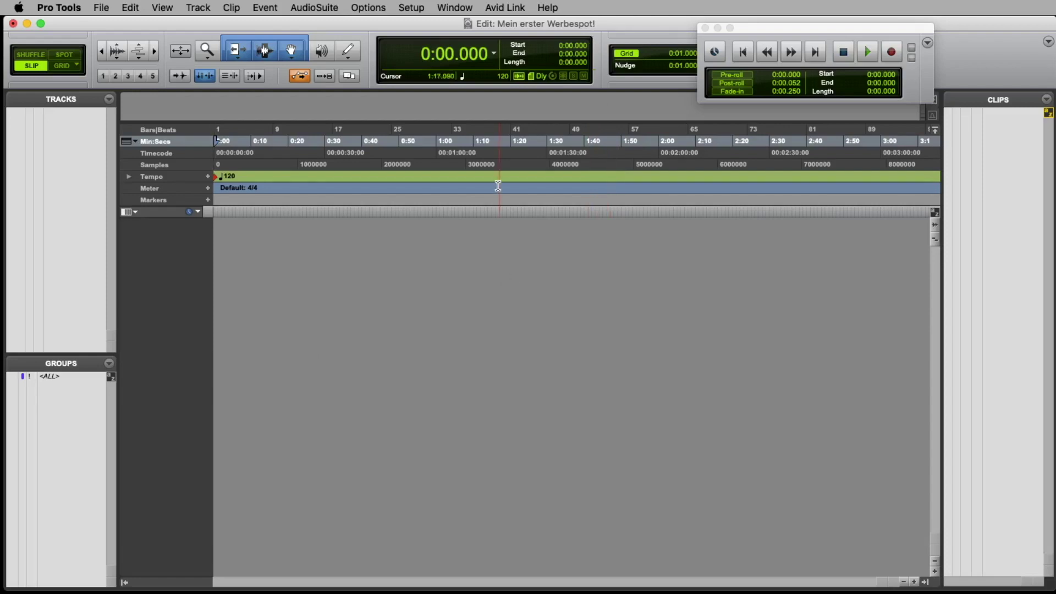
{"action": "left_click", "coordinate": [448, 7]}
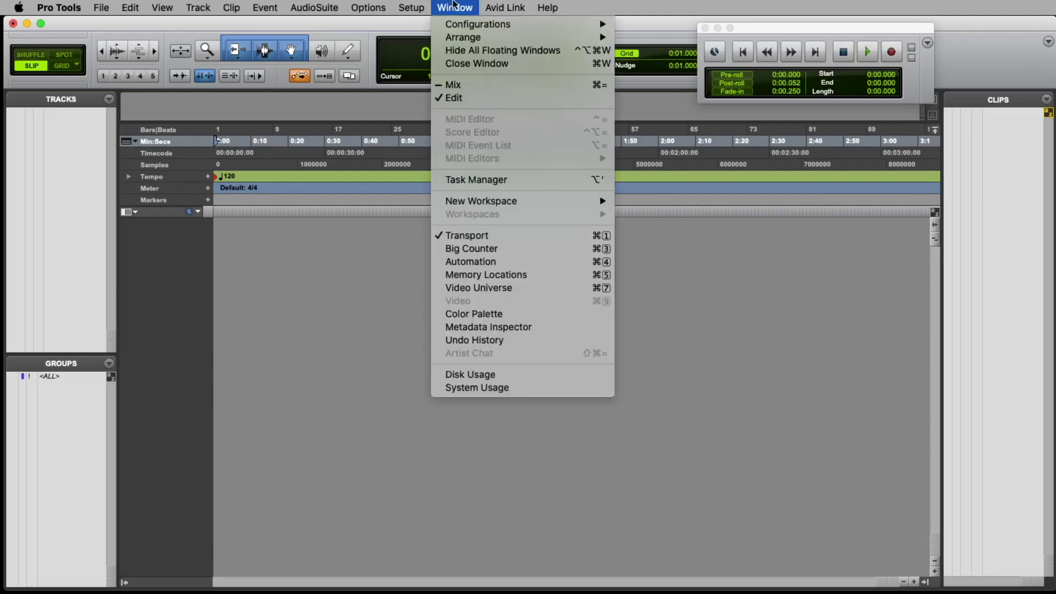
{"action": "left_click", "coordinate": [465, 97]}
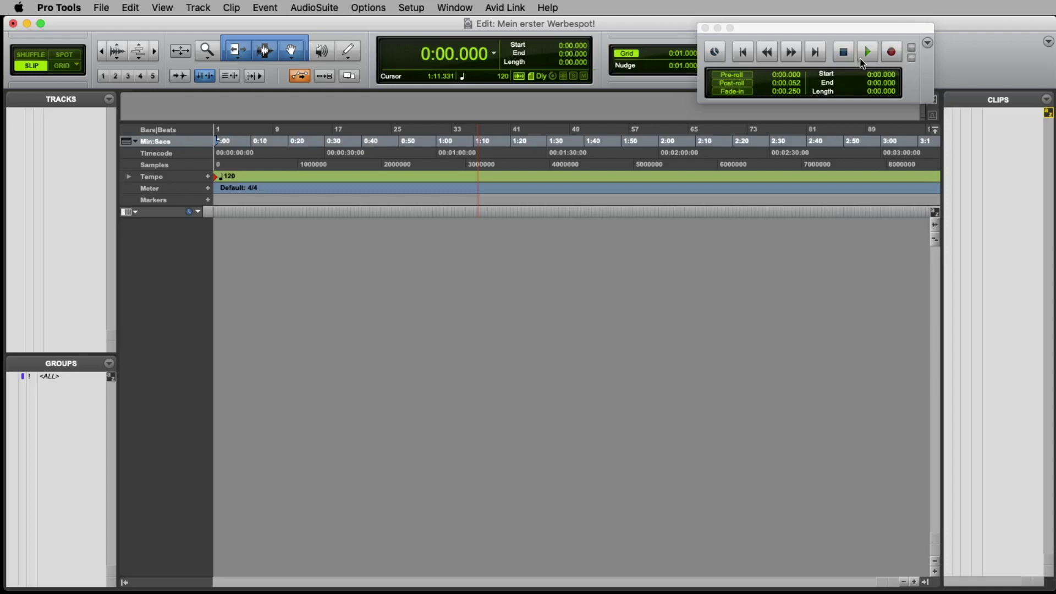
- Move the floating Transport window off the Edit window's transport controls and back, and use it to start and stop playback
{"action": "left_click_drag", "start_coordinate": [890, 32], "coordinate": [902, 111]}
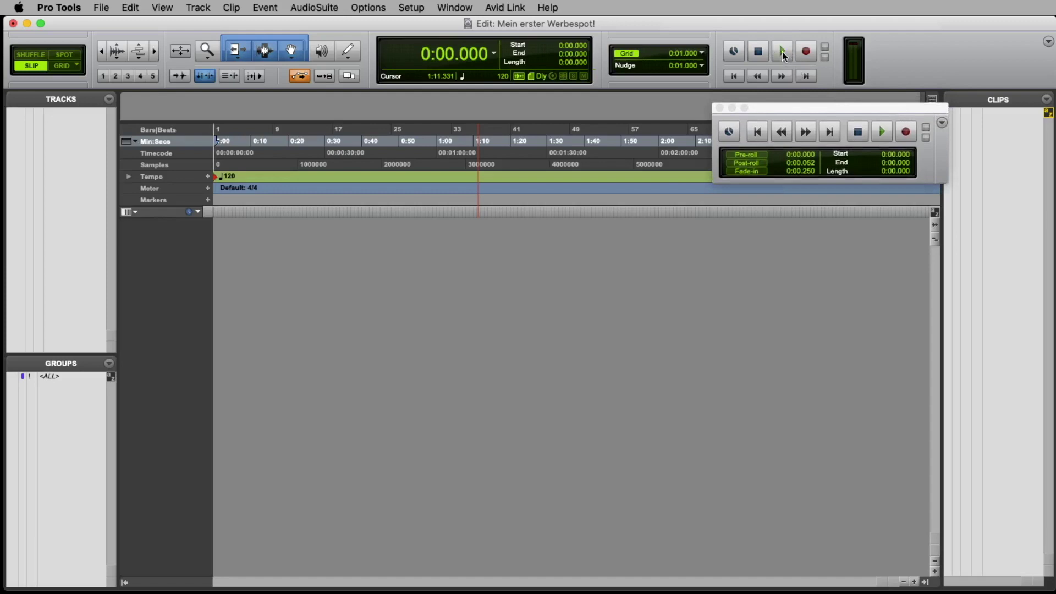
{"action": "left_click_drag", "start_coordinate": [817, 109], "coordinate": [797, 38]}
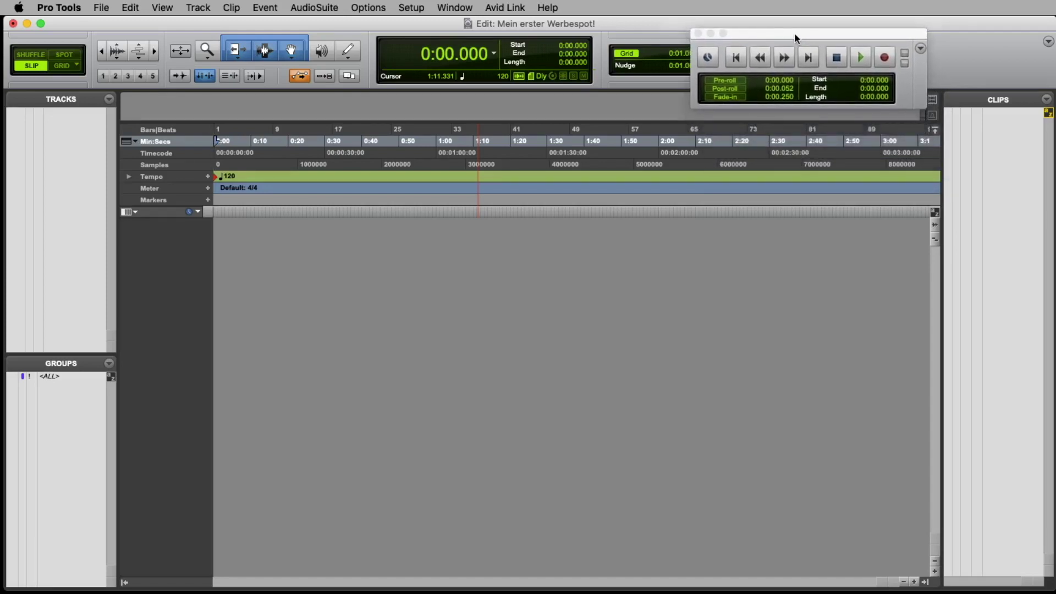
{"action": "left_click", "coordinate": [867, 62]}
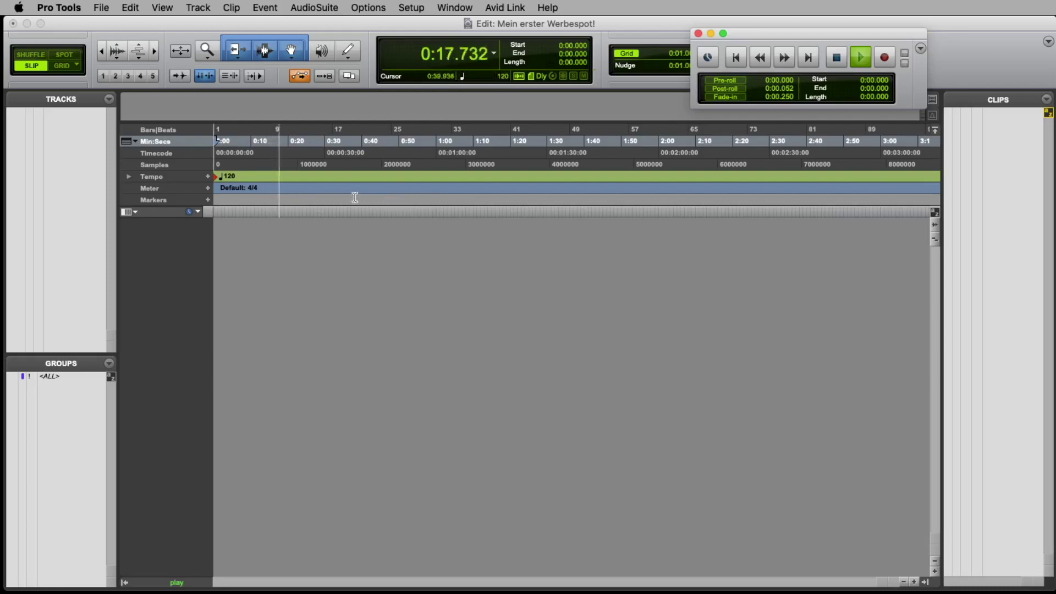
{"action": "left_click", "coordinate": [840, 61]}
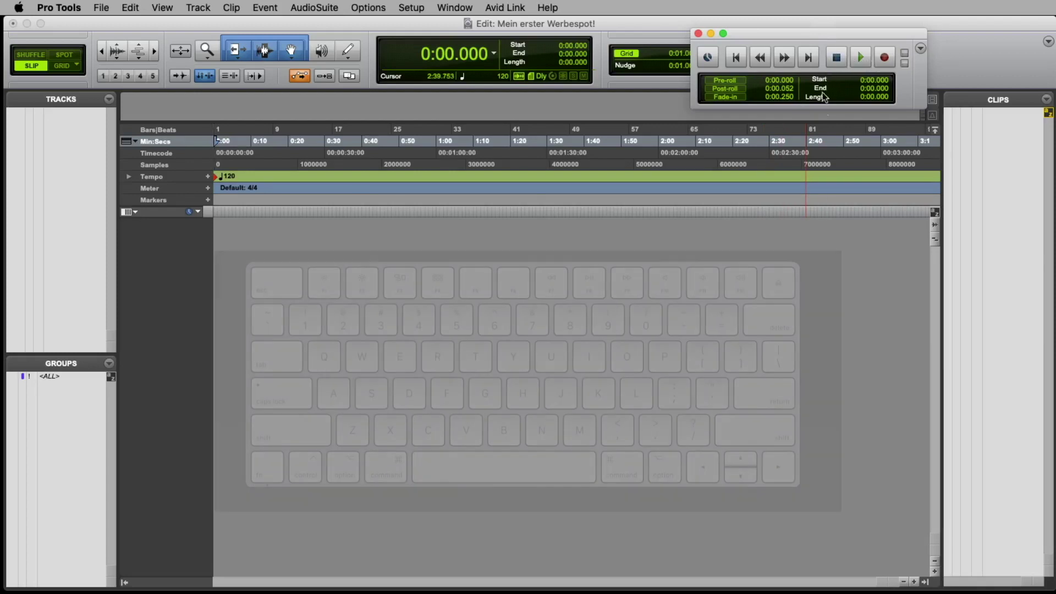
- Start and stop playback of the empty session twice from its beginning
{"action": "key", "text": "space"}
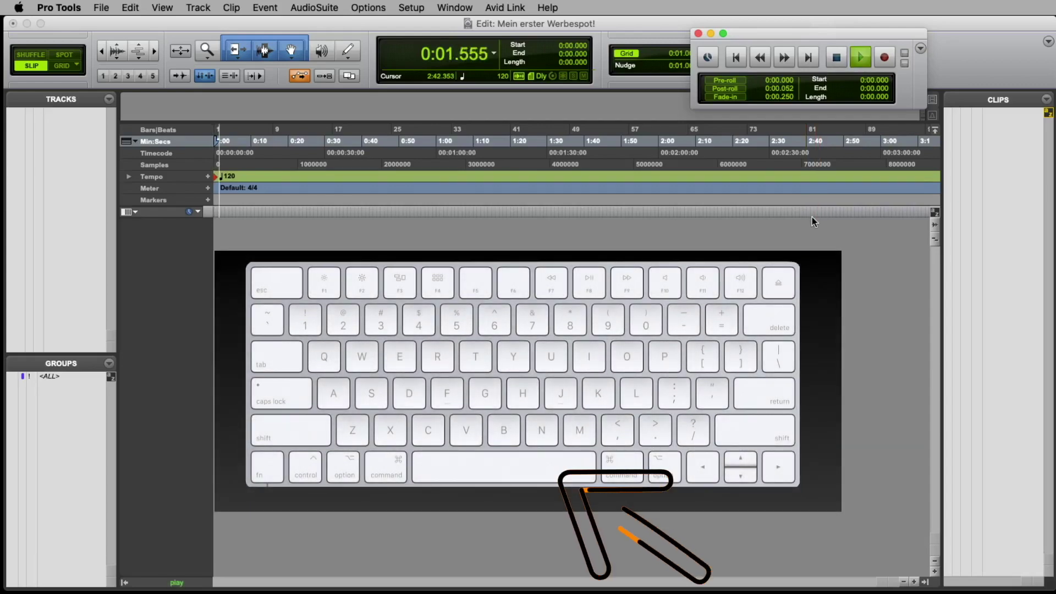
{"action": "key", "text": "space"}
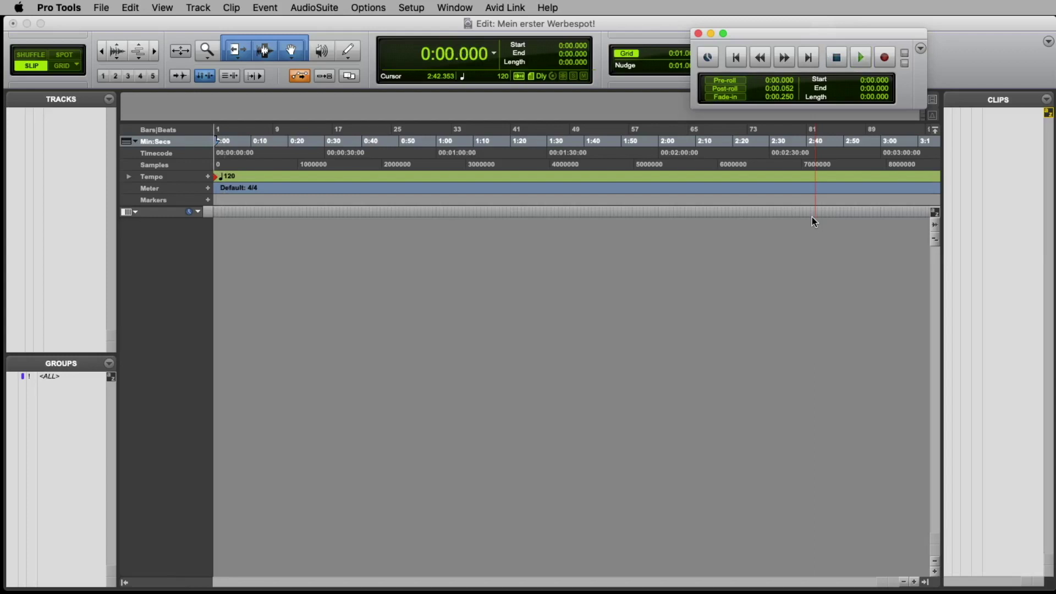
{"action": "key", "text": "space"}
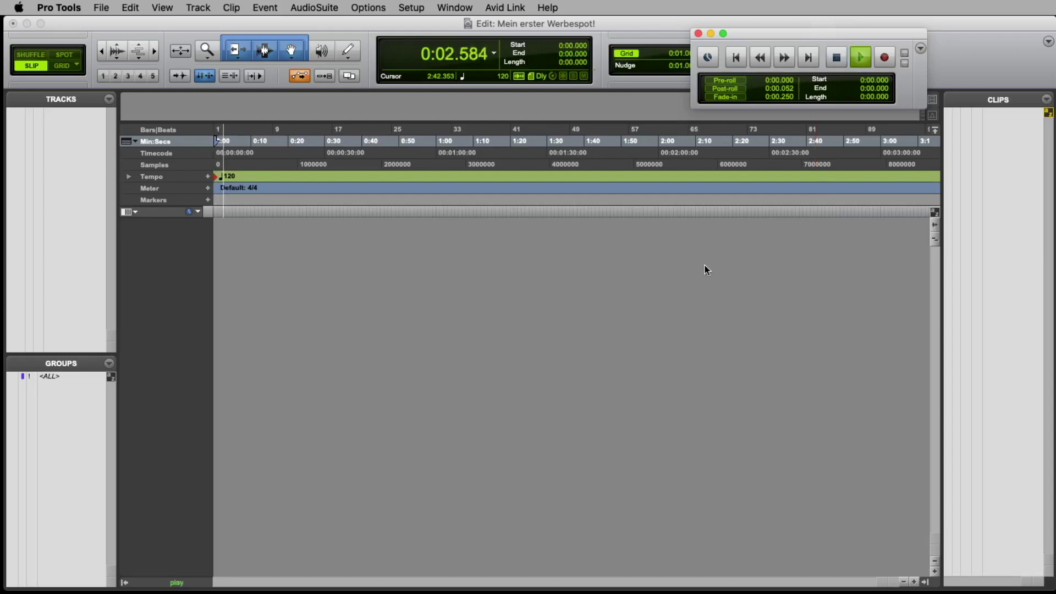
{"action": "key", "text": "space"}
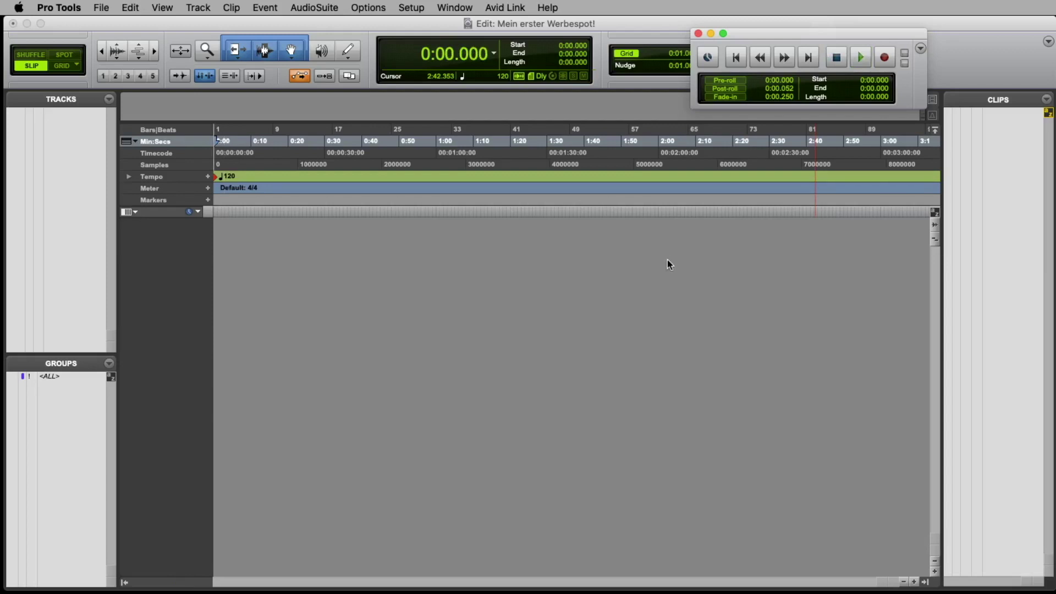
- Create one new mono audio track in samples, named "Sprache"
{"action": "left_click", "coordinate": [198, 9]}
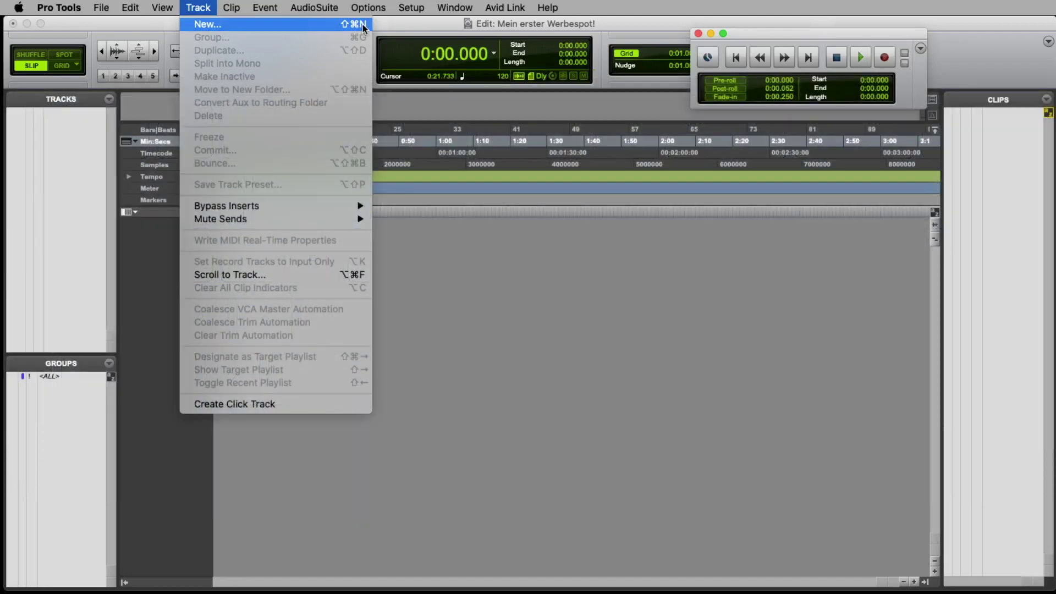
{"action": "left_click", "coordinate": [360, 26]}
{"action": "left_click_drag", "start_coordinate": [616, 199], "coordinate": [382, 141]}
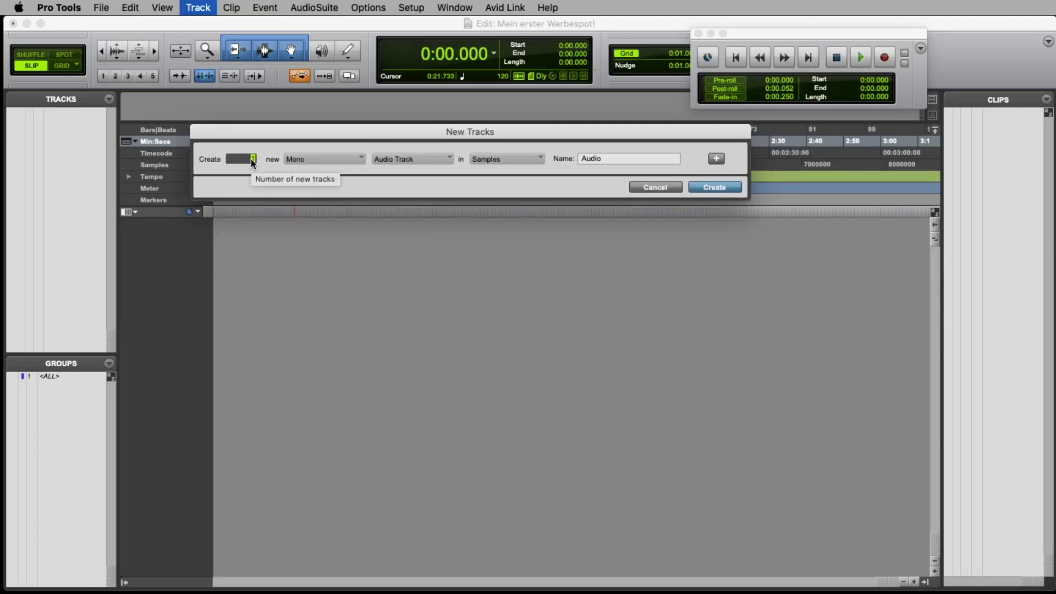
{"action": "left_click", "coordinate": [324, 158]}
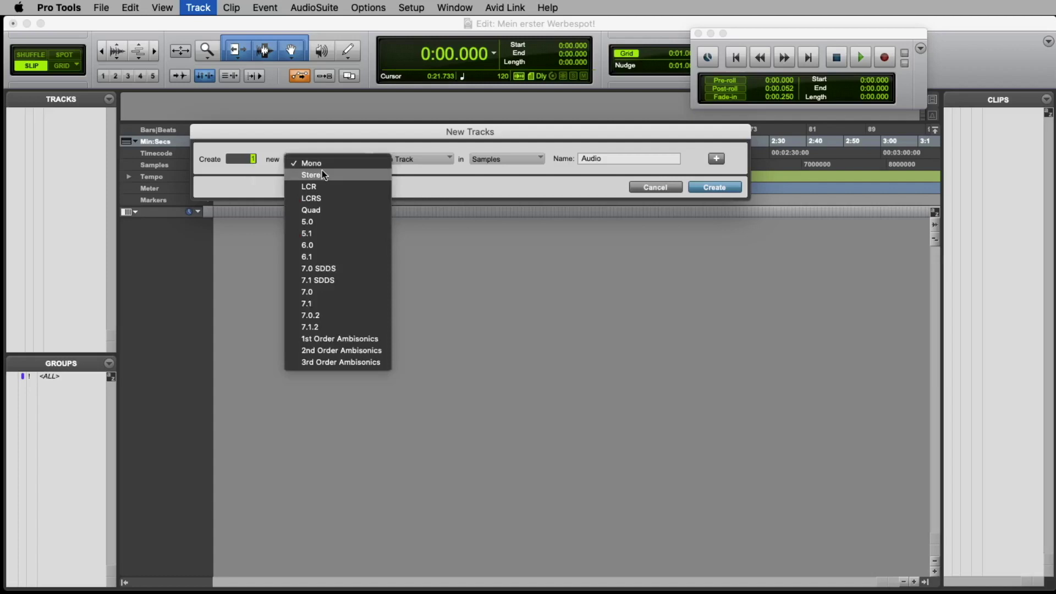
{"action": "left_click", "coordinate": [322, 165]}
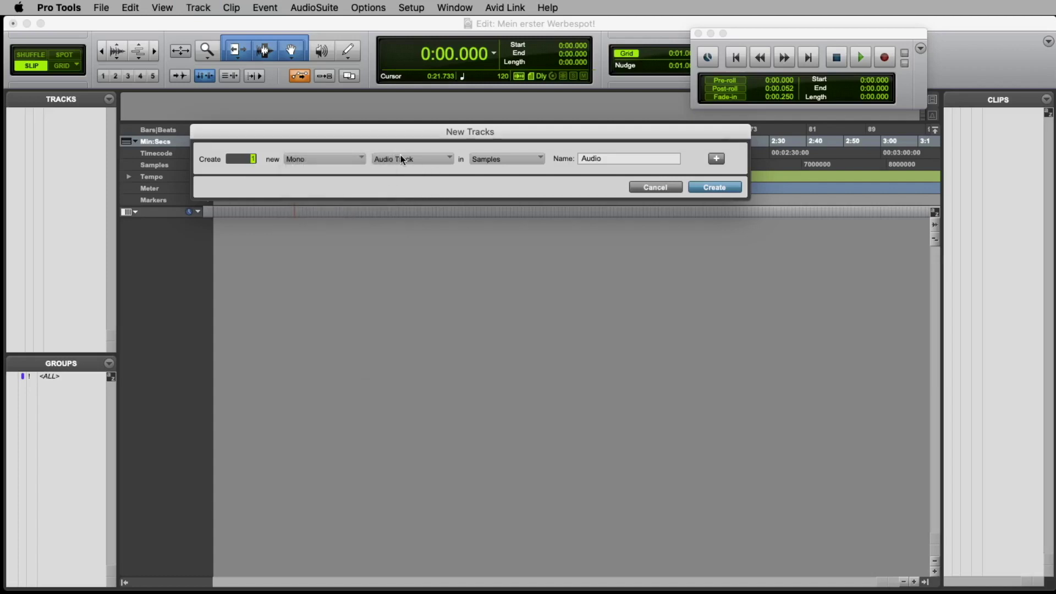
{"action": "left_click", "coordinate": [403, 160]}
{"action": "left_click", "coordinate": [411, 160]}
{"action": "left_click", "coordinate": [629, 159]}
{"action": "type", "text": "Sprache"}
{"action": "left_click", "coordinate": [726, 187]}
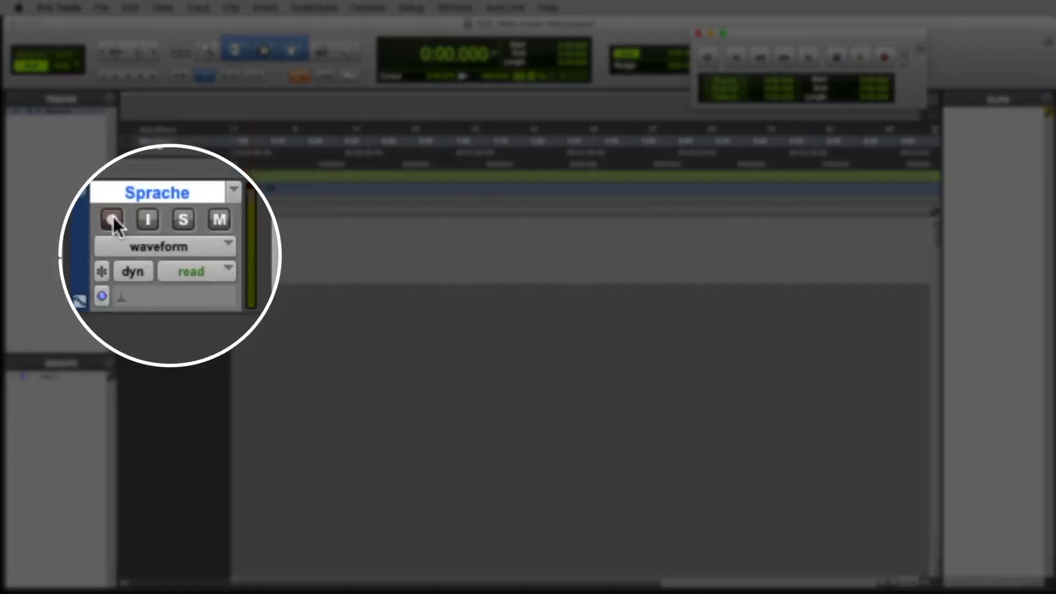
- Arm the Sprache track for recording and switch back and forth between the Edit and Mix windows
{"action": "left_click", "coordinate": [116, 223]}
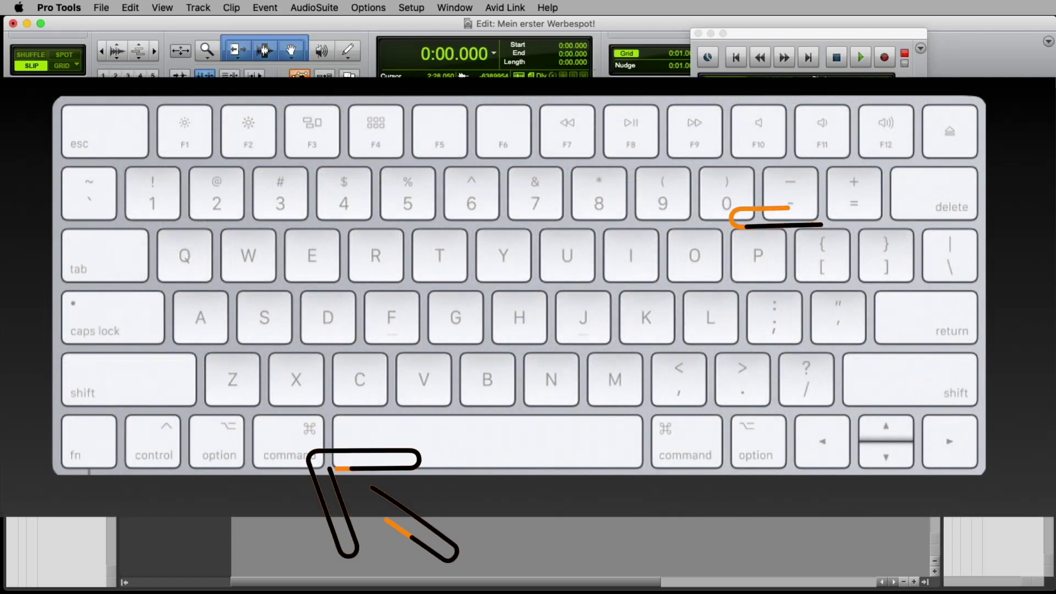
{"action": "key", "text": "super+equal"}
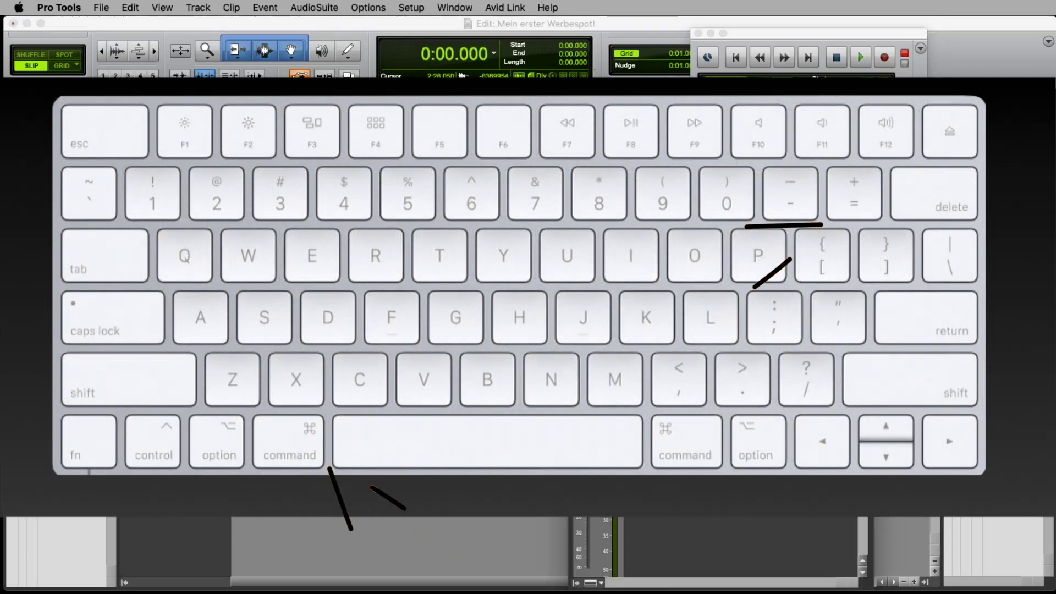
{"action": "key", "text": "super+equal"}
{"action": "key", "text": "super+equal"}
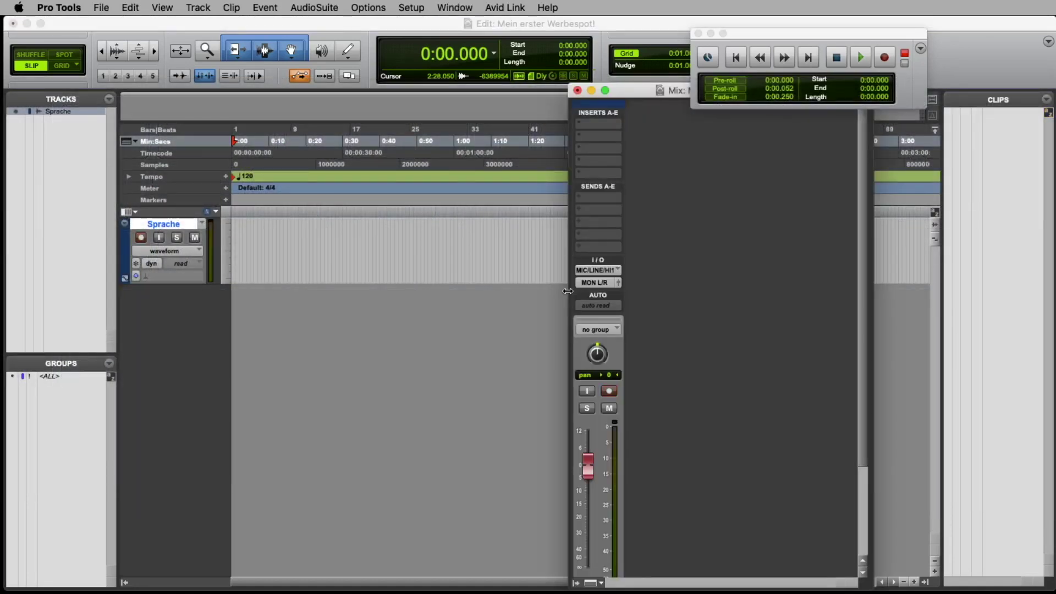
{"action": "key", "text": "super+equal"}
- Display the Mix window and move it up so the whole Sprache channel strip is in view
{"action": "left_click", "coordinate": [474, 5]}
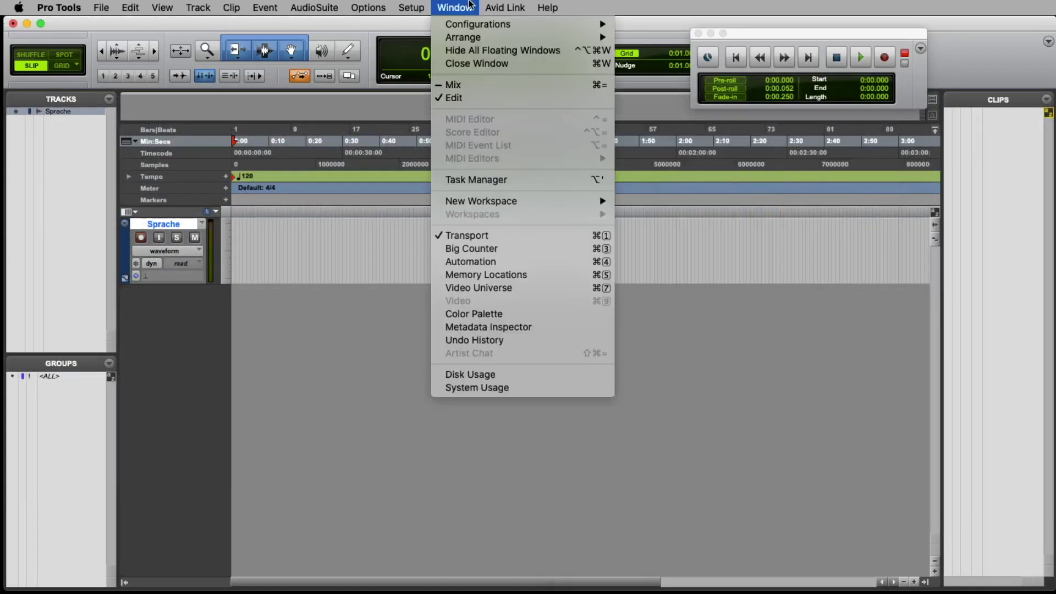
{"action": "left_click", "coordinate": [466, 85]}
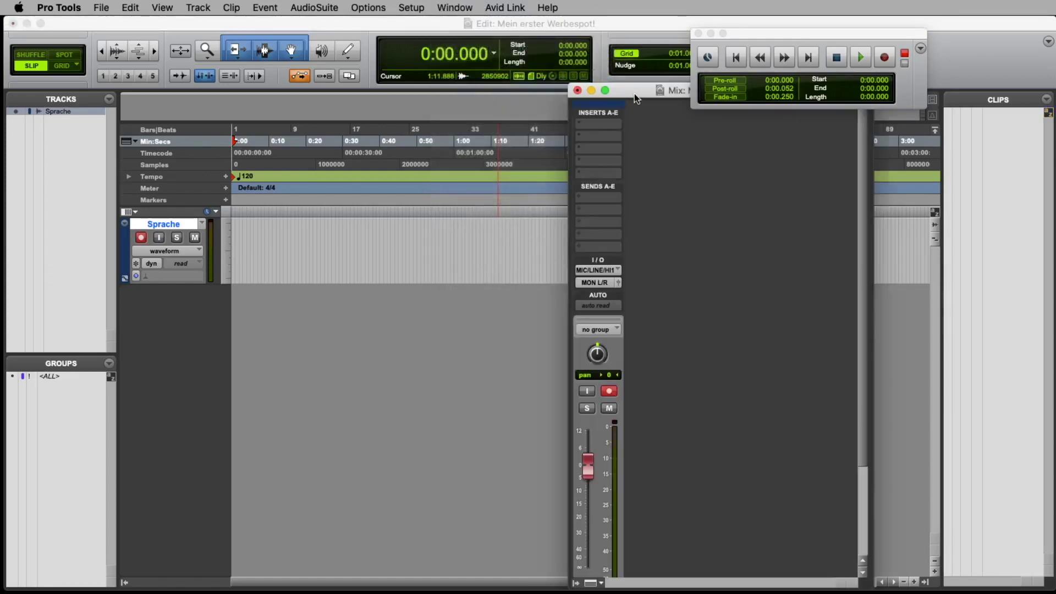
{"action": "left_click_drag", "start_coordinate": [634, 94], "coordinate": [633, 59]}
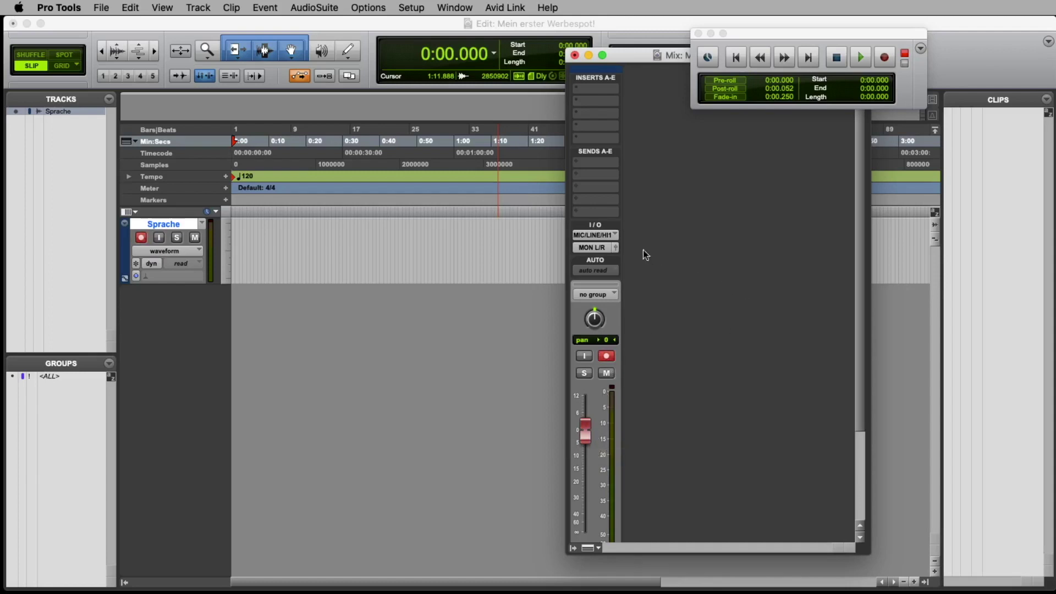
- Set the Sprache channel's input to the interface's LINE 5 (Mono) and check the selection in the input list
{"action": "left_click", "coordinate": [591, 235]}
{"action": "mouse_move", "coordinate": [592, 236]}
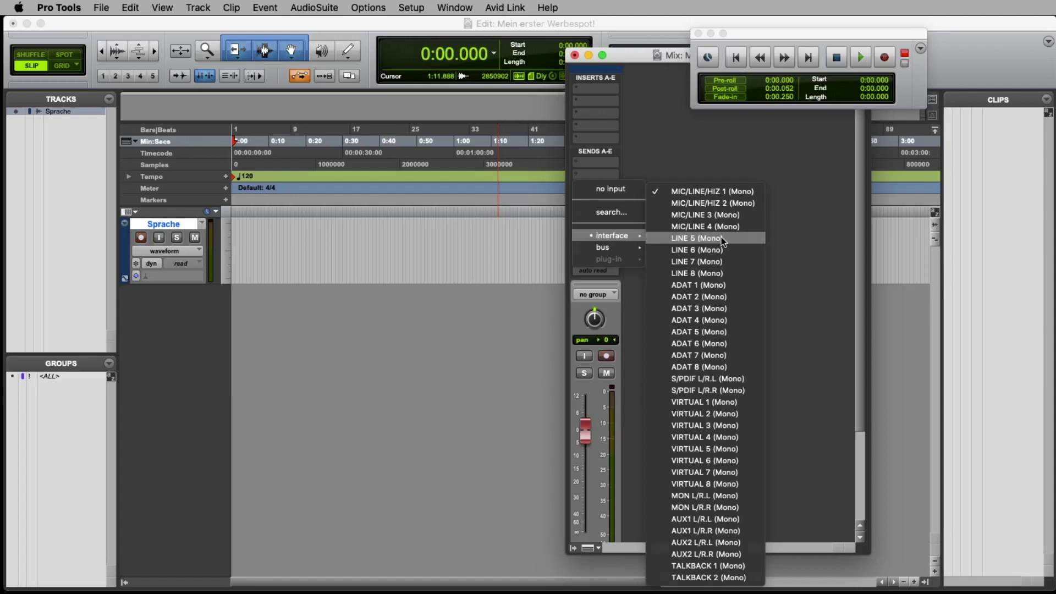
{"action": "left_click", "coordinate": [722, 238]}
{"action": "left_click", "coordinate": [604, 238]}
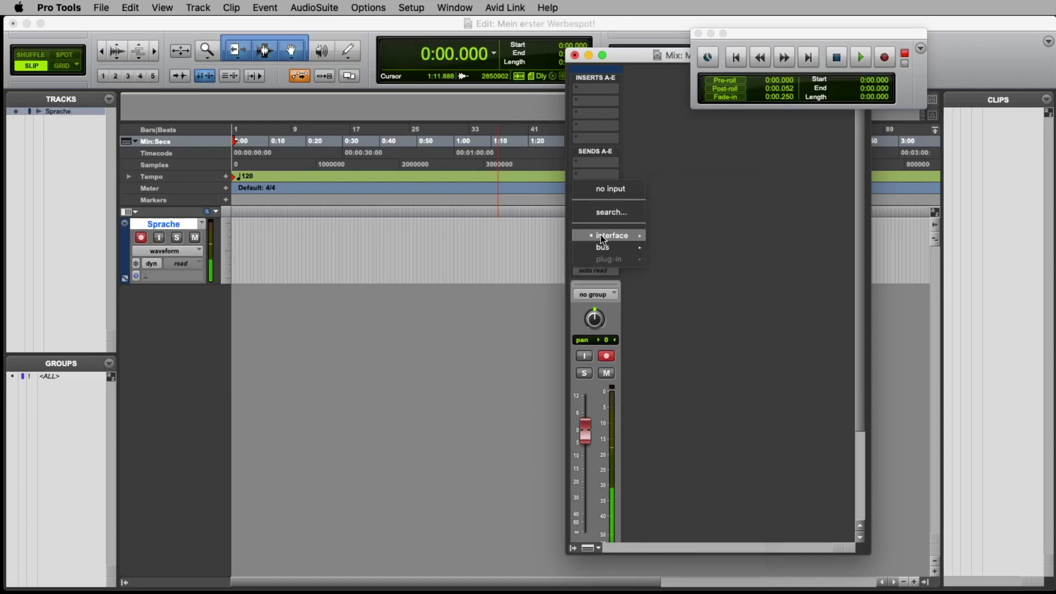
{"action": "mouse_move", "coordinate": [604, 237]}
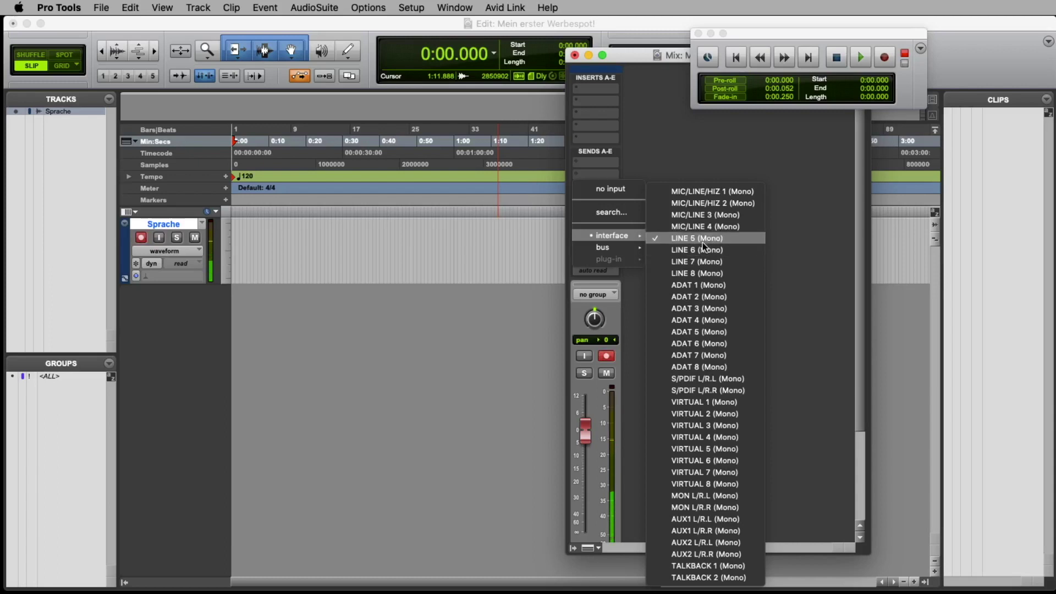
{"action": "left_click", "coordinate": [813, 293]}
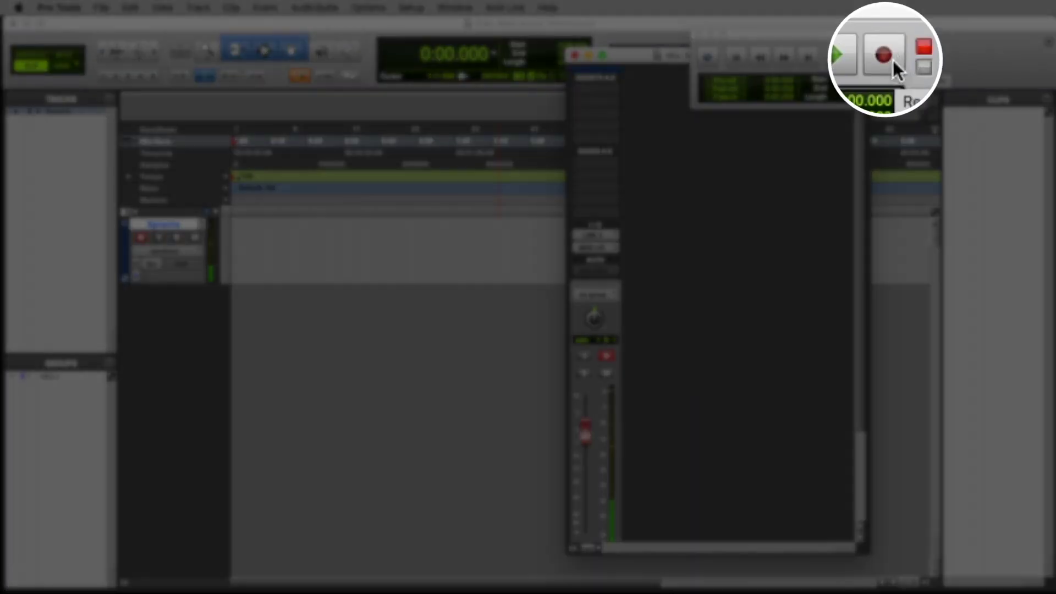
- Record a take of about 30 seconds on the Sprache track from the session start and play back its beginning
{"action": "left_click", "coordinate": [891, 60]}
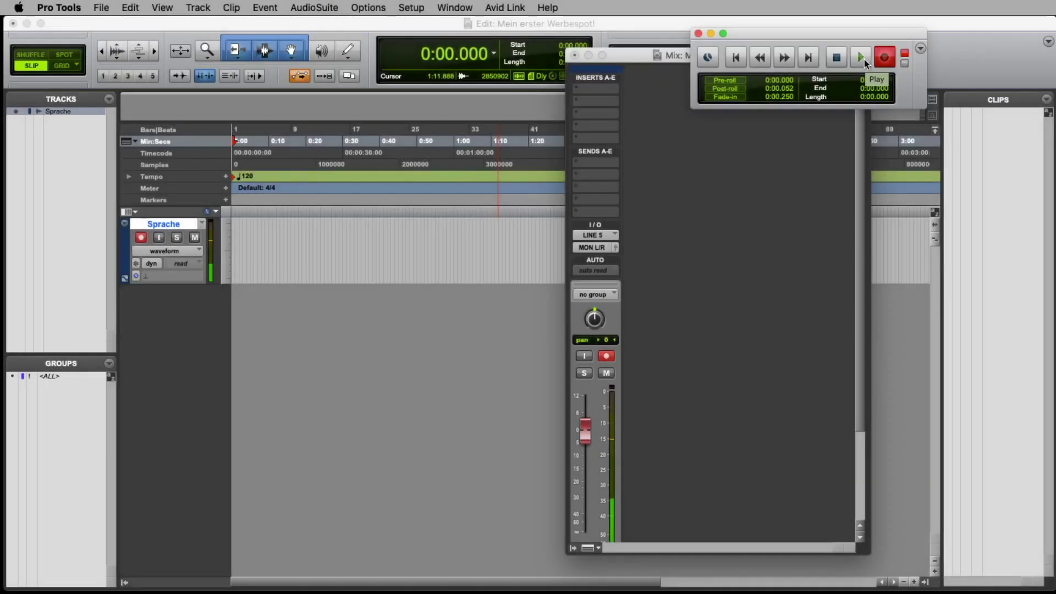
{"action": "left_click", "coordinate": [861, 58]}
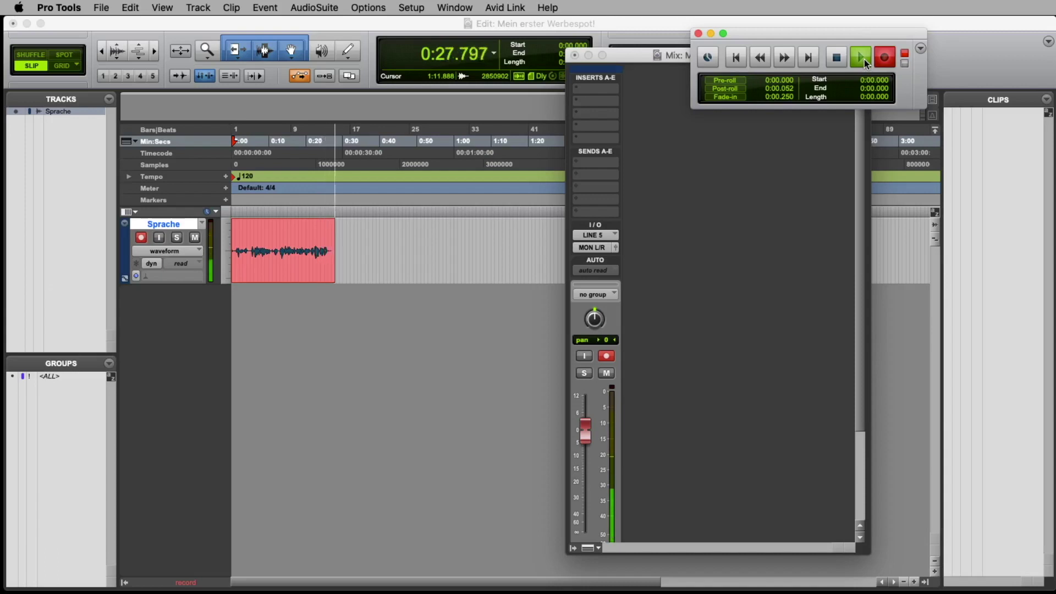
{"action": "left_click", "coordinate": [838, 58]}
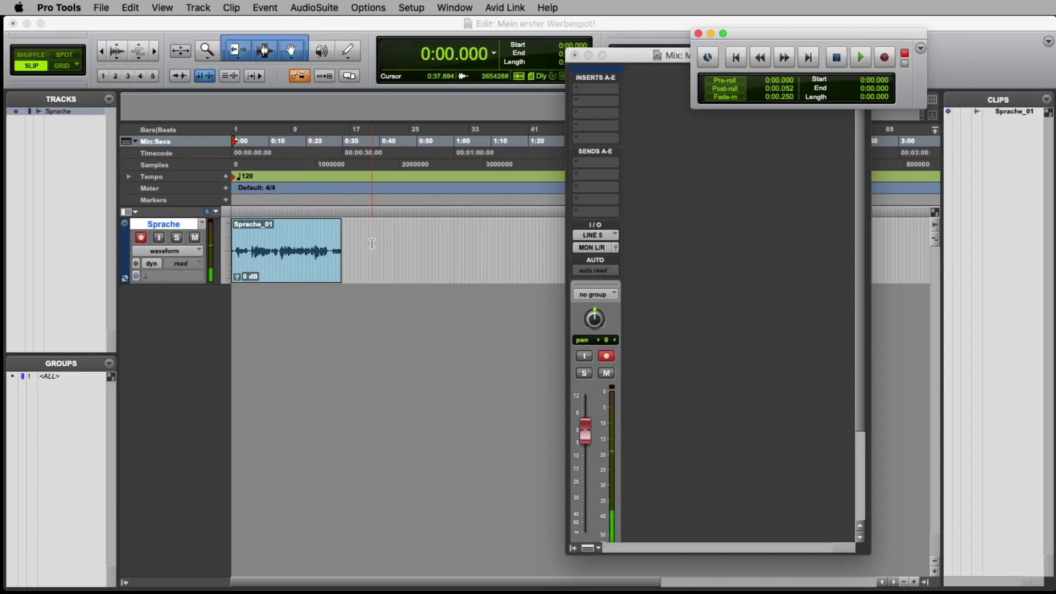
{"action": "key", "text": "space"}
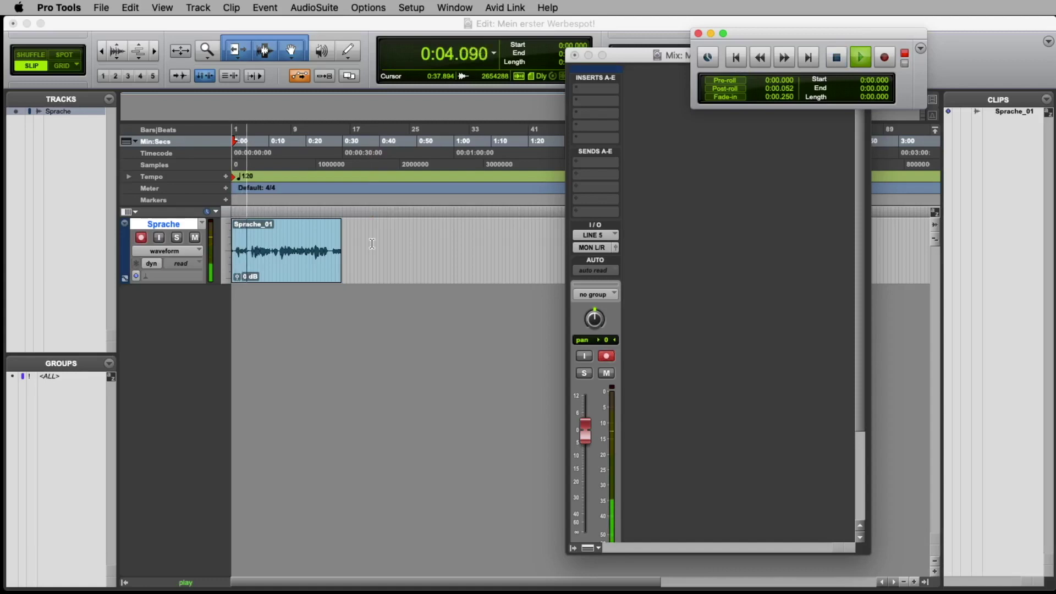
{"action": "key", "text": "space"}
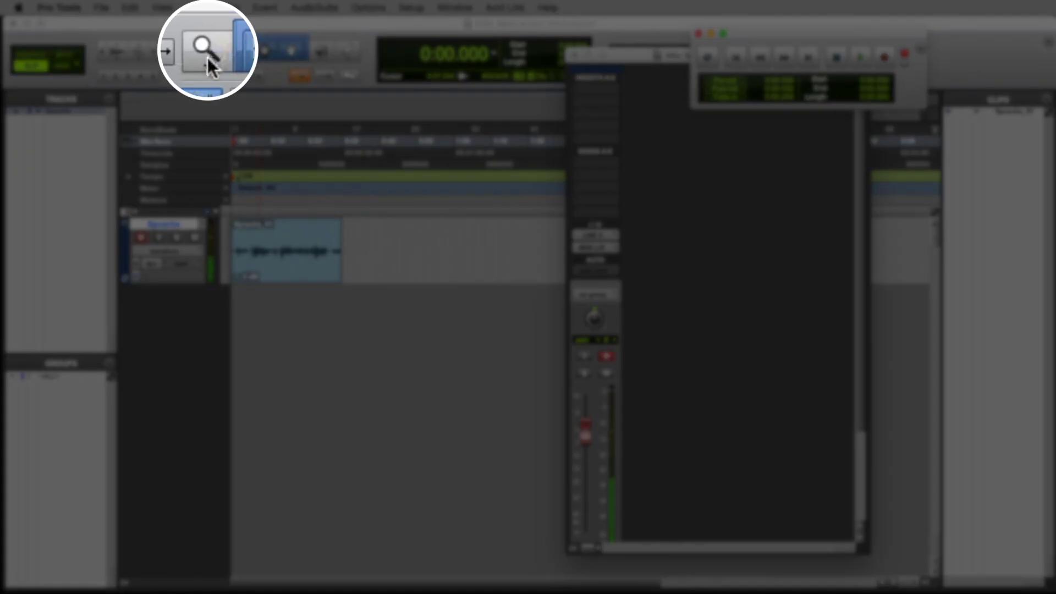
- Zoom in on the recorded Sprache clip with the Zoomer tool, framing the passage from about 0:10 to 0:13
{"action": "left_click", "coordinate": [208, 48]}
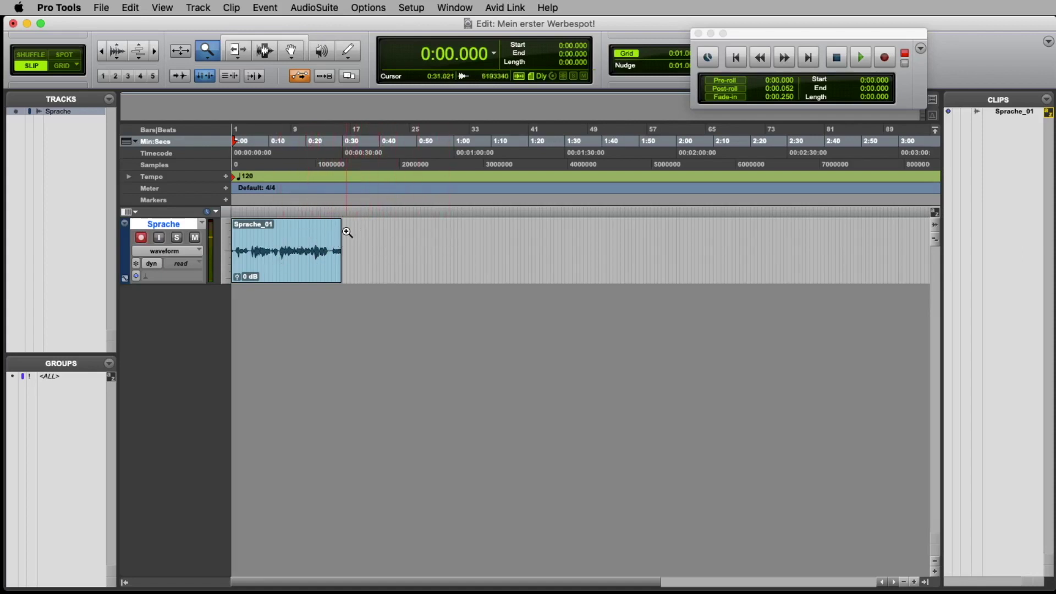
{"action": "left_click", "coordinate": [276, 254]}
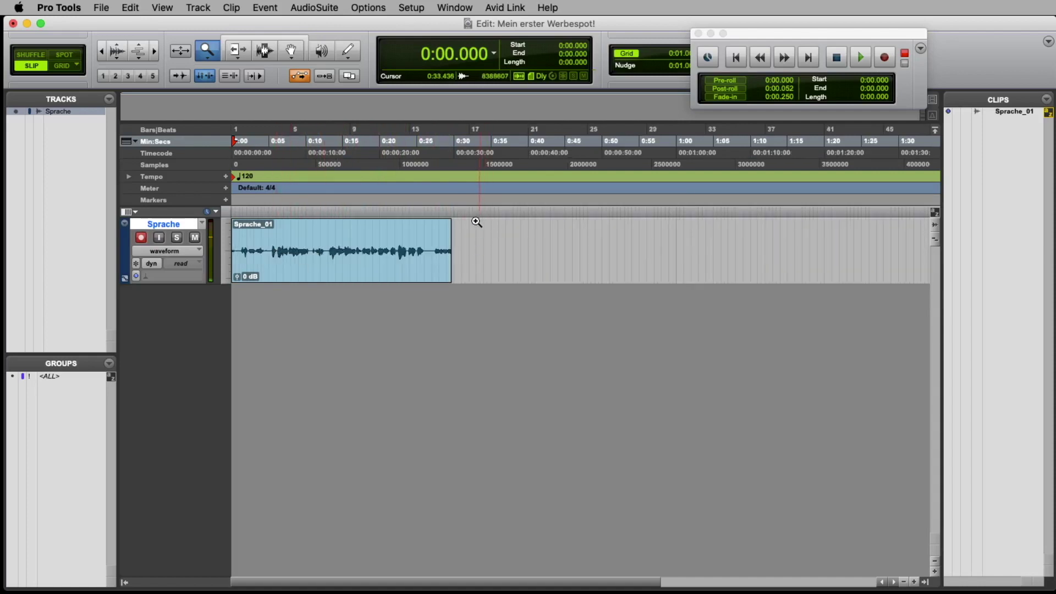
{"action": "left_click_drag", "start_coordinate": [469, 225], "coordinate": [222, 284]}
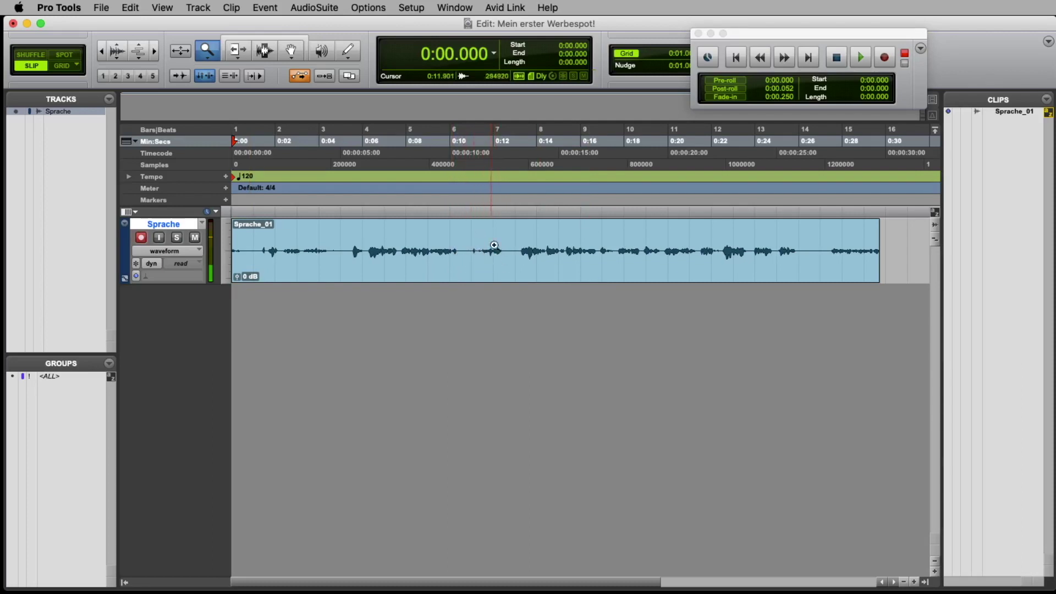
{"action": "left_click_drag", "start_coordinate": [453, 234], "coordinate": [522, 266]}
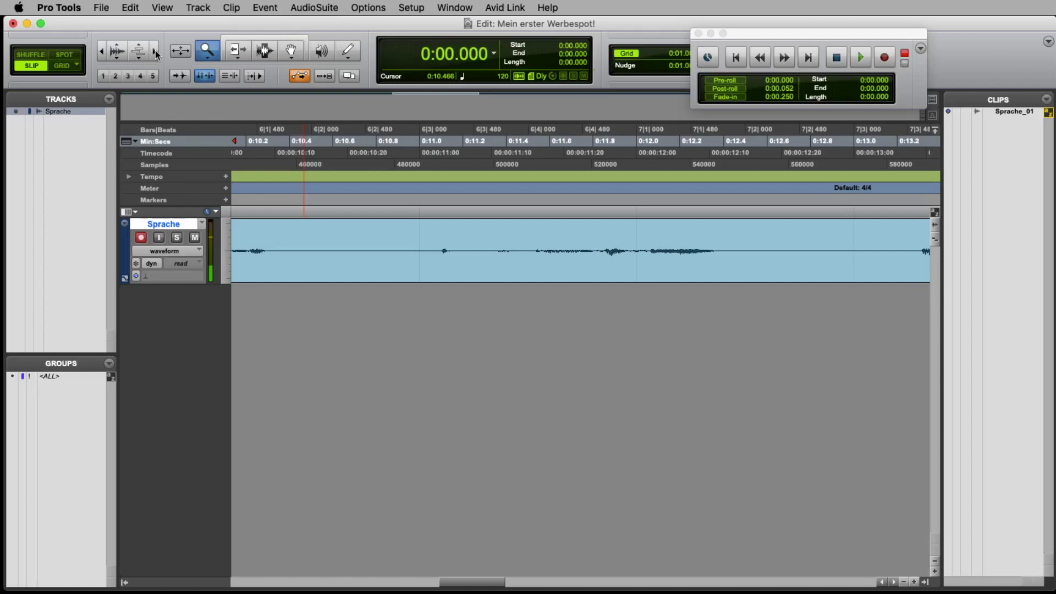
- Try the horizontal zoom controls, magnifying the Sprache_01 clip to fractions of a second and zooming back out to the whole clip
{"action": "left_click", "coordinate": [155, 53]}
{"action": "left_click", "coordinate": [154, 53]}
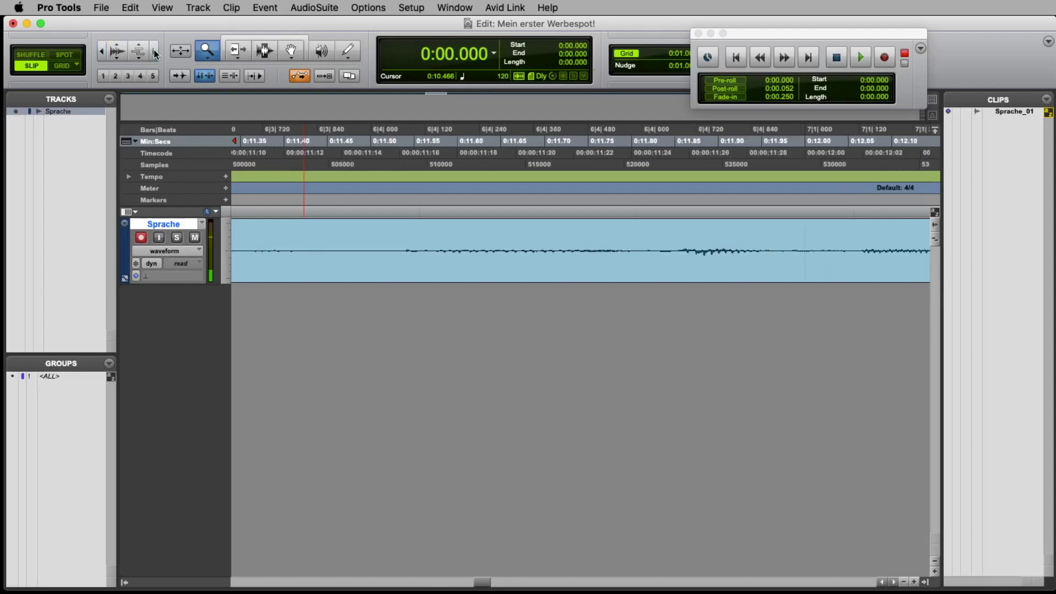
{"action": "left_click", "coordinate": [103, 53]}
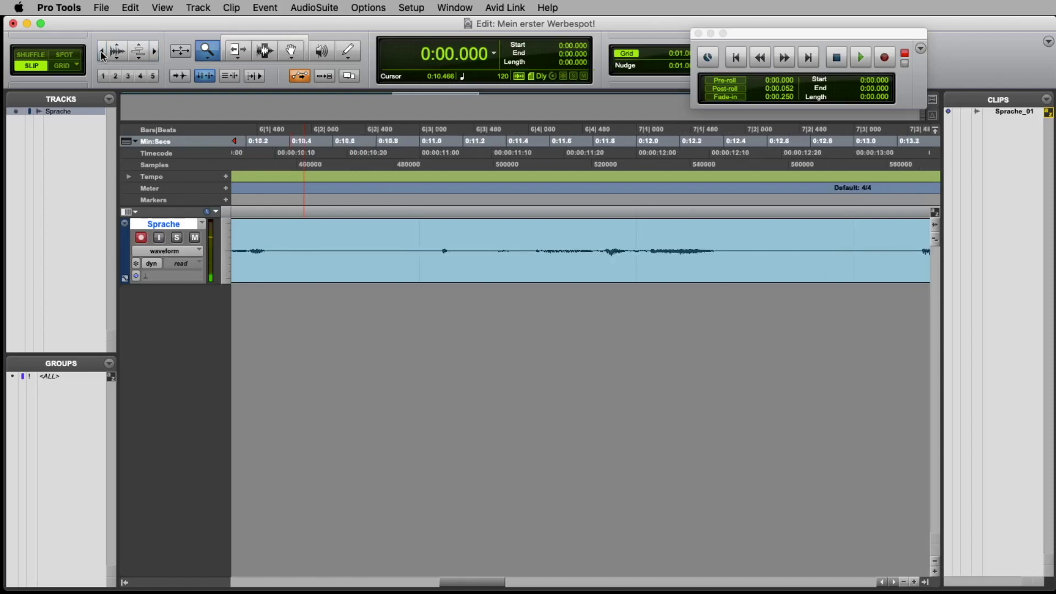
{"action": "left_click", "coordinate": [103, 53]}
{"action": "left_click", "coordinate": [102, 53]}
{"action": "left_click", "coordinate": [102, 53]}
{"action": "left_click", "coordinate": [102, 54]}
{"action": "left_click", "coordinate": [103, 53]}
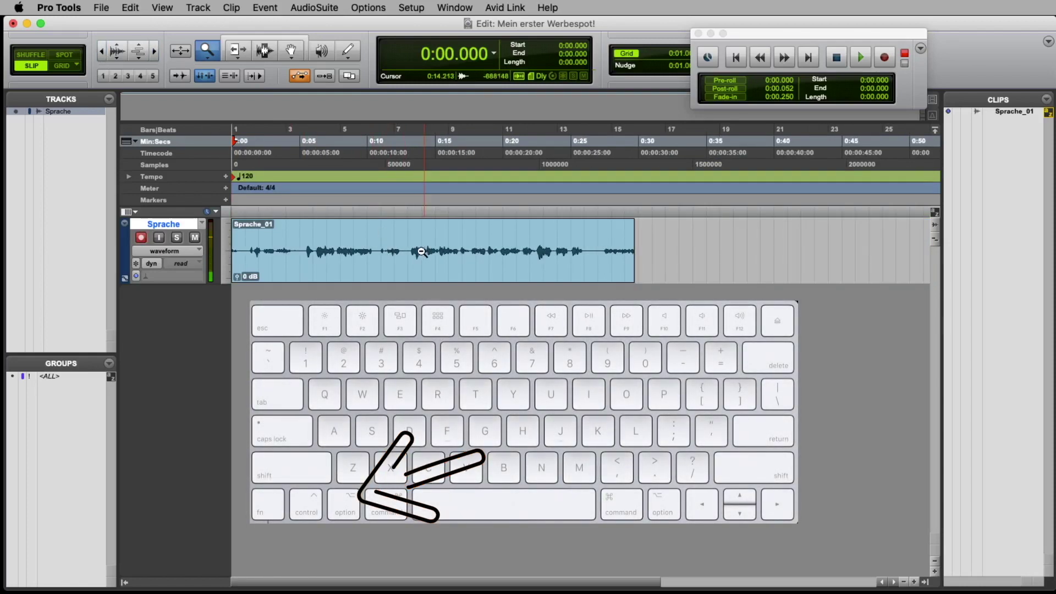
- With the Zoomer tool, zoom out until the timeline spans over six minutes, and zoom back in to about 25 seconds
{"action": "left_click", "coordinate": [422, 254], "text": "alt"}
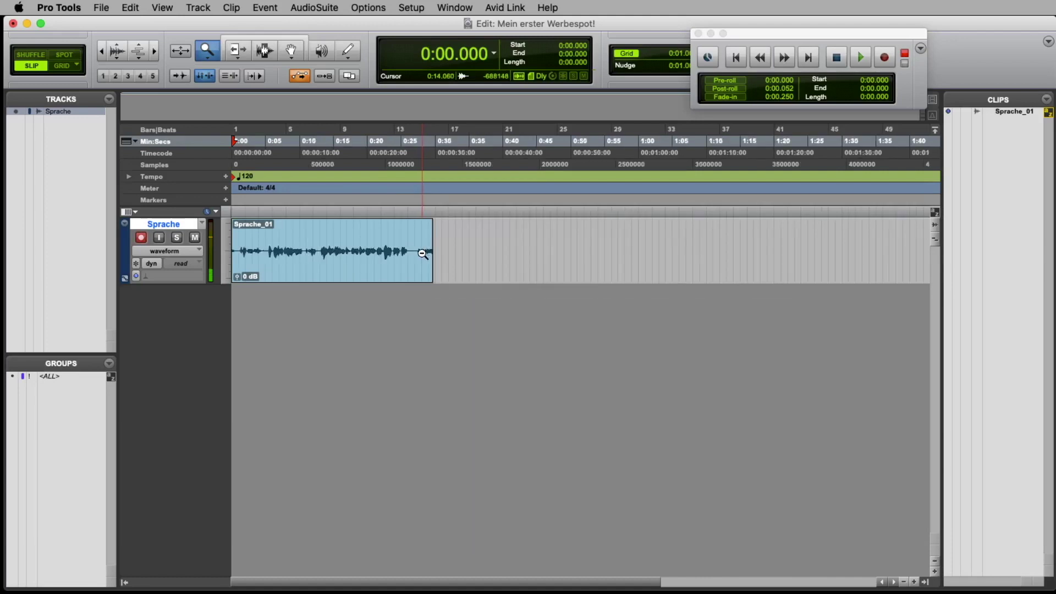
{"action": "left_click", "coordinate": [332, 233], "text": "alt"}
{"action": "left_click", "coordinate": [279, 244], "text": "alt"}
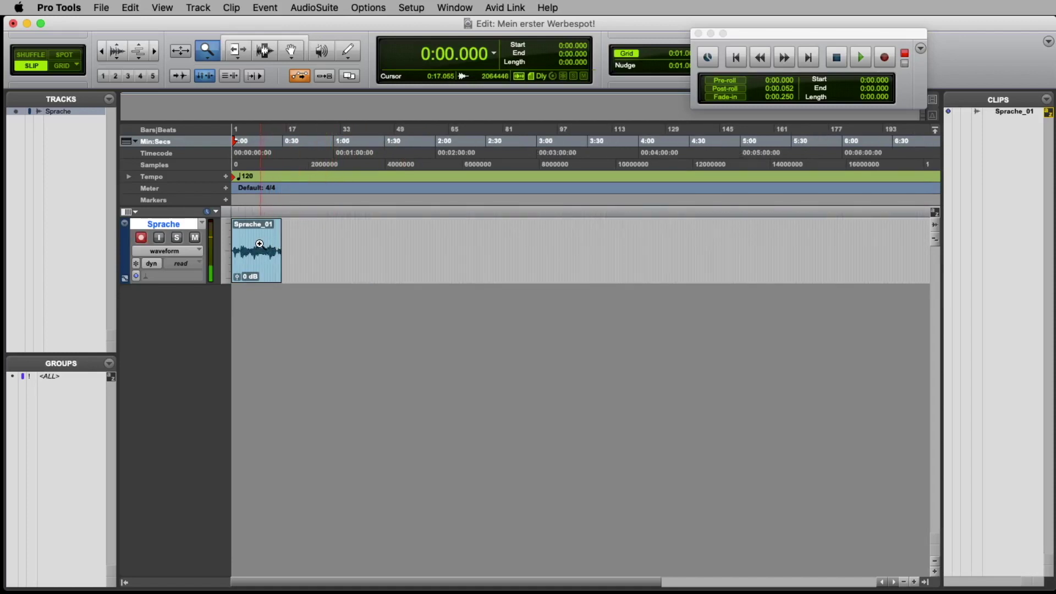
{"action": "left_click", "coordinate": [260, 244]}
{"action": "left_click", "coordinate": [271, 243]}
{"action": "left_click", "coordinate": [282, 244]}
{"action": "left_click", "coordinate": [294, 244]}
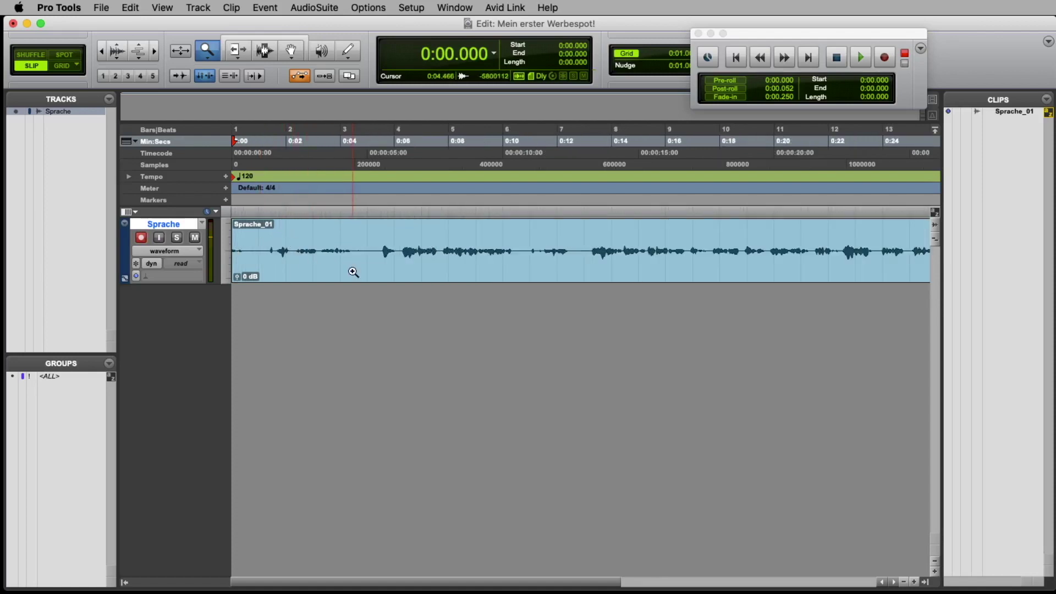
- Try the Trim, Selector and Grabber tools individually, and activate all three together as the Smart Tool
{"action": "left_click", "coordinate": [235, 51]}
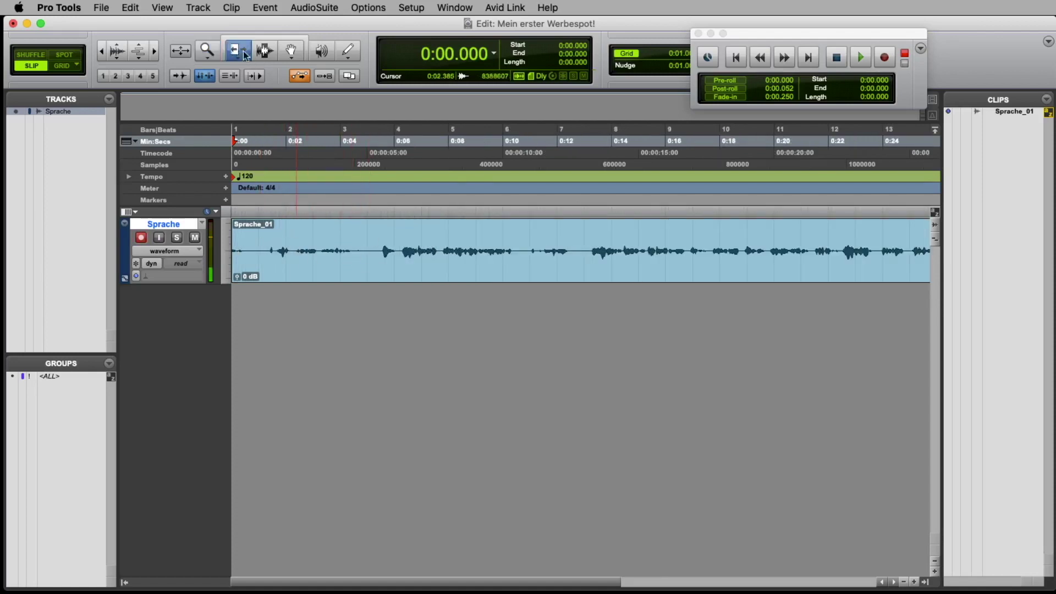
{"action": "left_click", "coordinate": [264, 51]}
{"action": "left_click", "coordinate": [291, 51]}
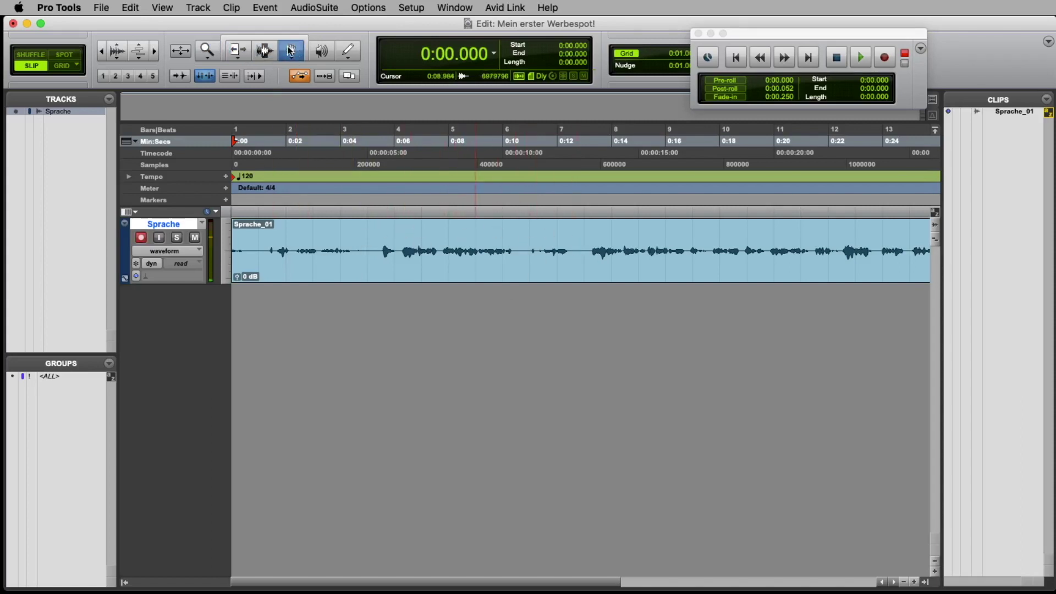
{"action": "left_click", "coordinate": [265, 51]}
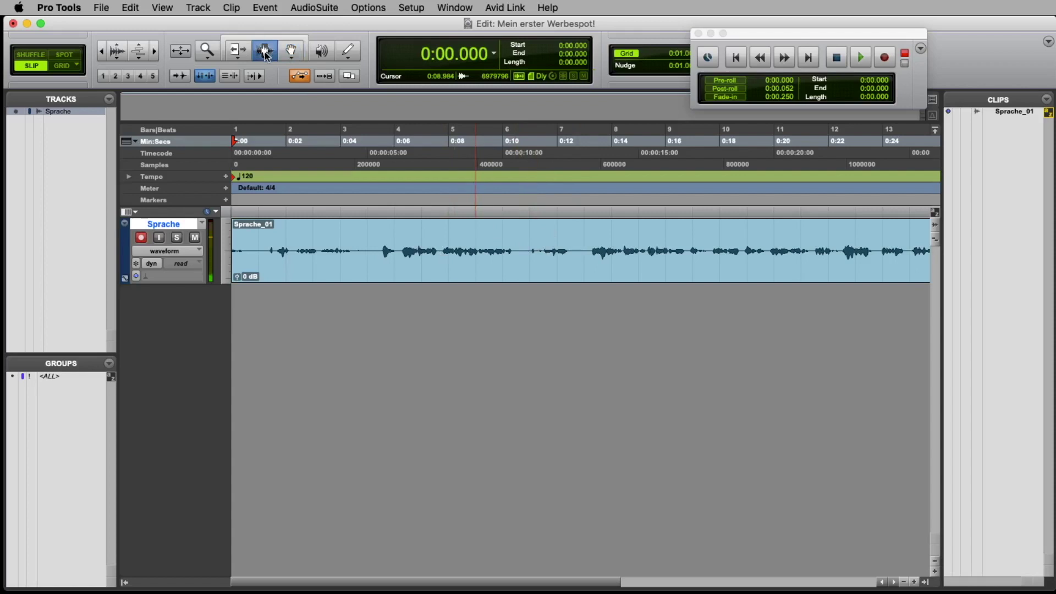
{"action": "left_click", "coordinate": [293, 51]}
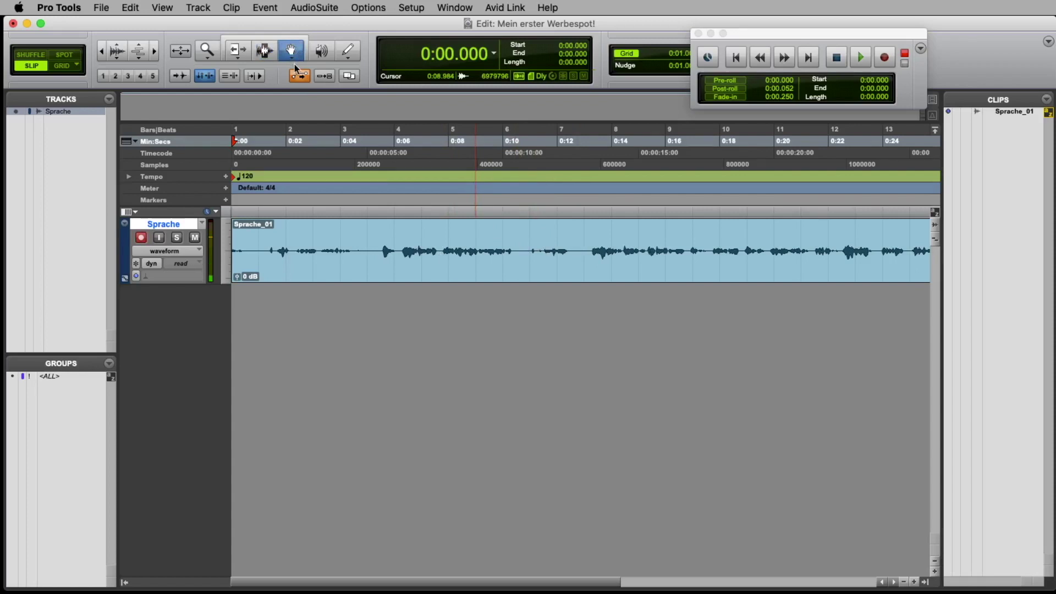
{"action": "left_click", "coordinate": [261, 40]}
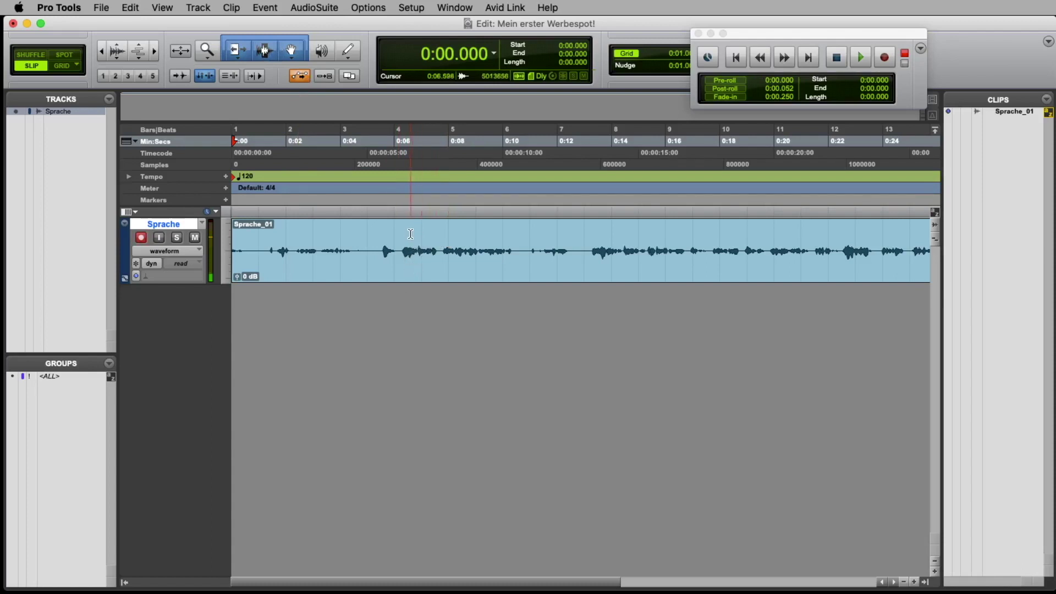
- Select the whole Sprache_01 clip and move it slightly later so it starts at about 0:00.203
{"action": "left_click", "coordinate": [103, 51]}
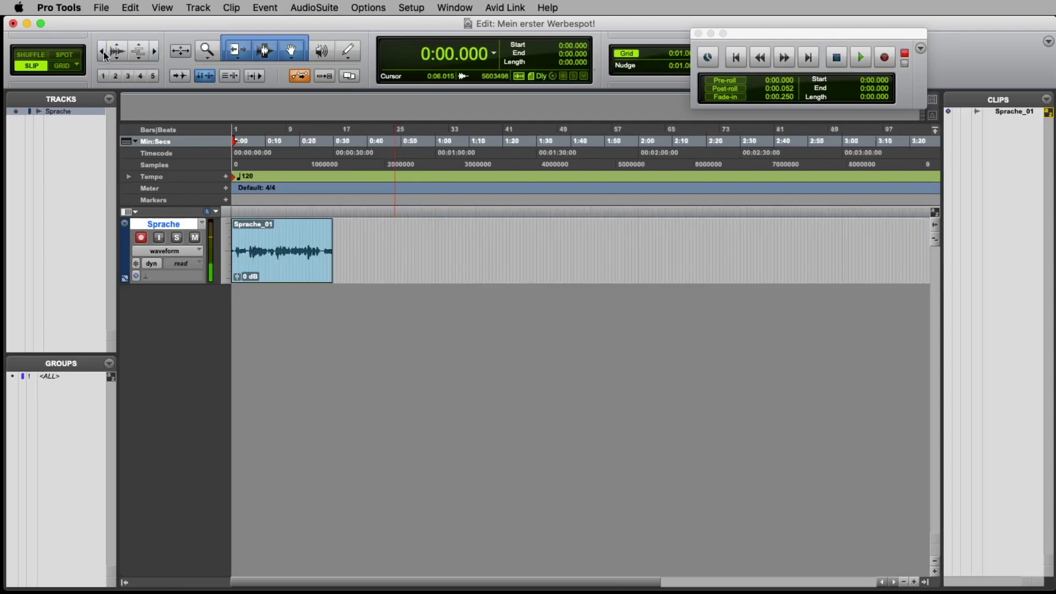
{"action": "left_click", "coordinate": [153, 51]}
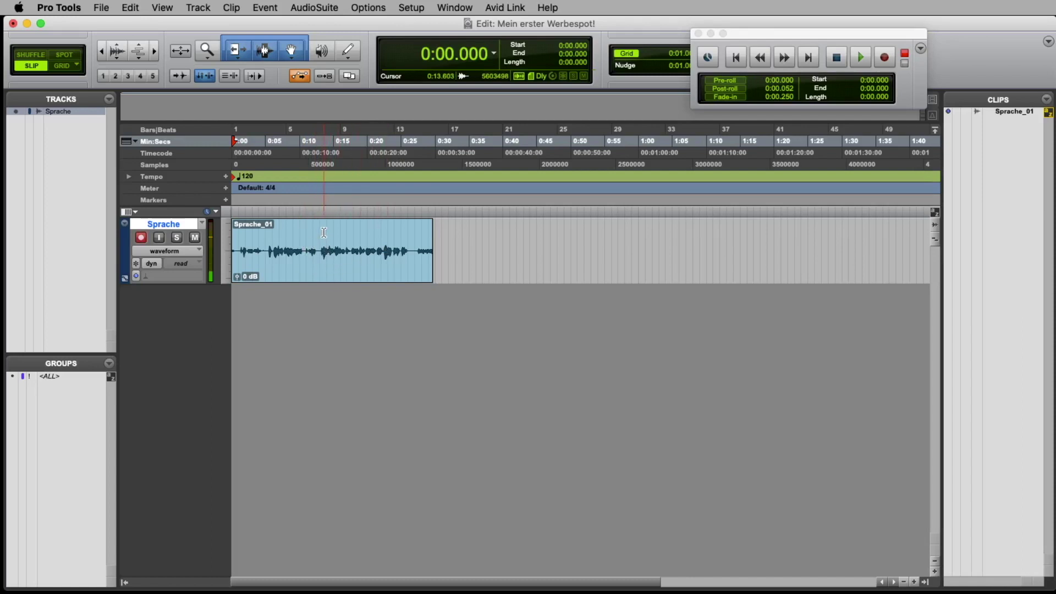
{"action": "left_click", "coordinate": [322, 273]}
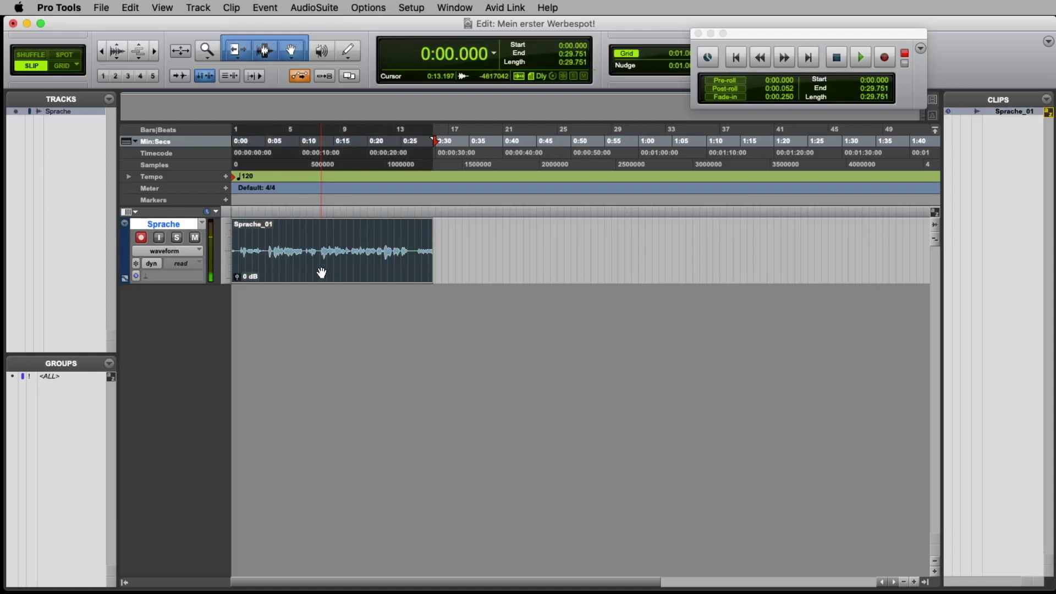
{"action": "mouse_move", "coordinate": [322, 273]}
{"action": "left_mouse_down"}
{"action": "mouse_move", "coordinate": [530, 270]}
{"action": "mouse_move", "coordinate": [323, 275]}
{"action": "left_mouse_up"}
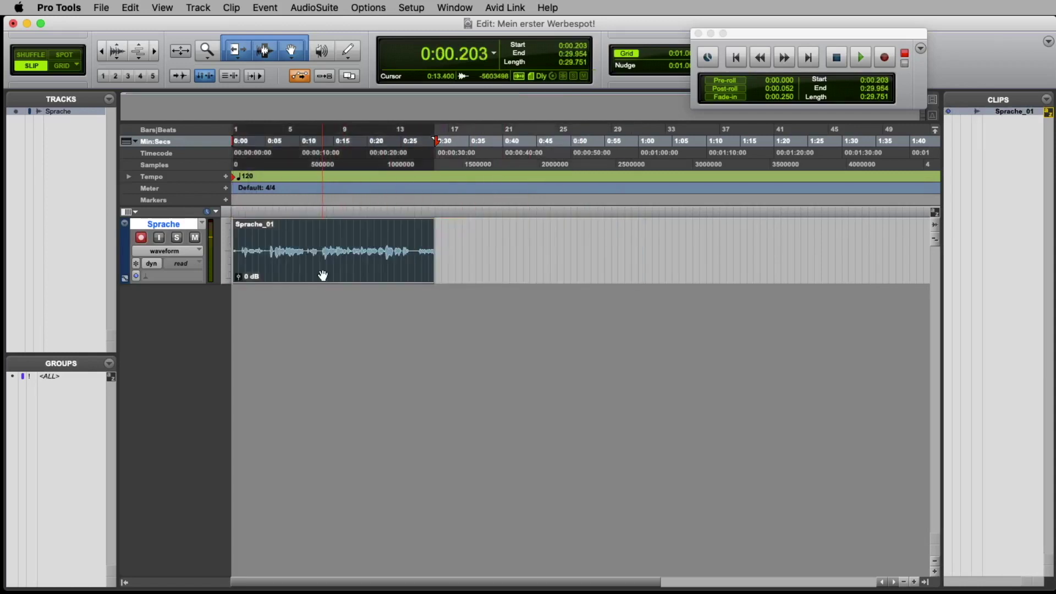
- Use the Selector tool to mark about 0:13.1 to 0:20.1 in the Sprache_01 clip and delete that passage
{"action": "left_click", "coordinate": [266, 50]}
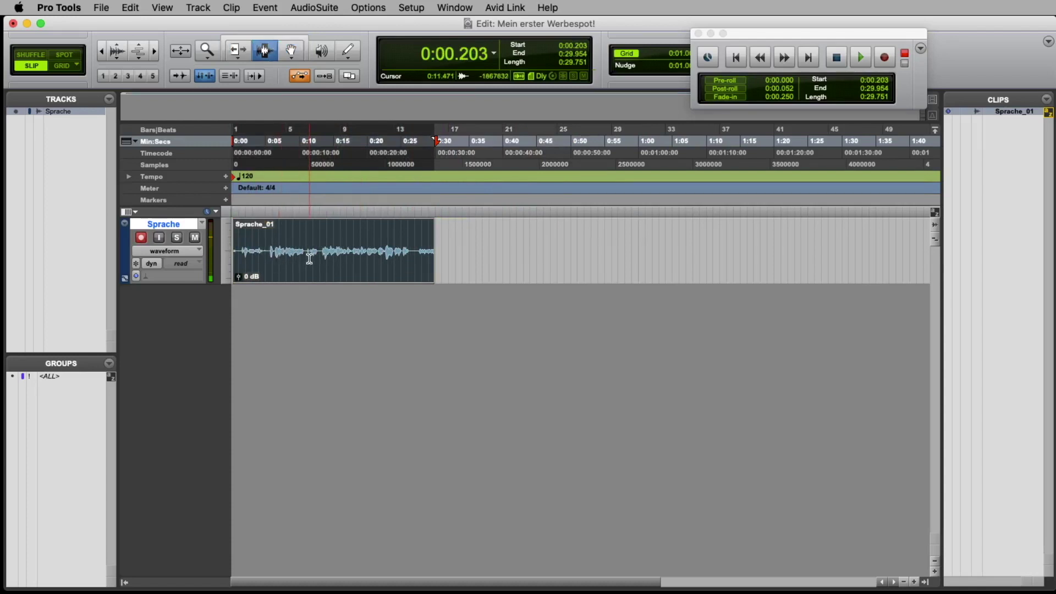
{"action": "left_click_drag", "start_coordinate": [331, 257], "coordinate": [368, 266]}
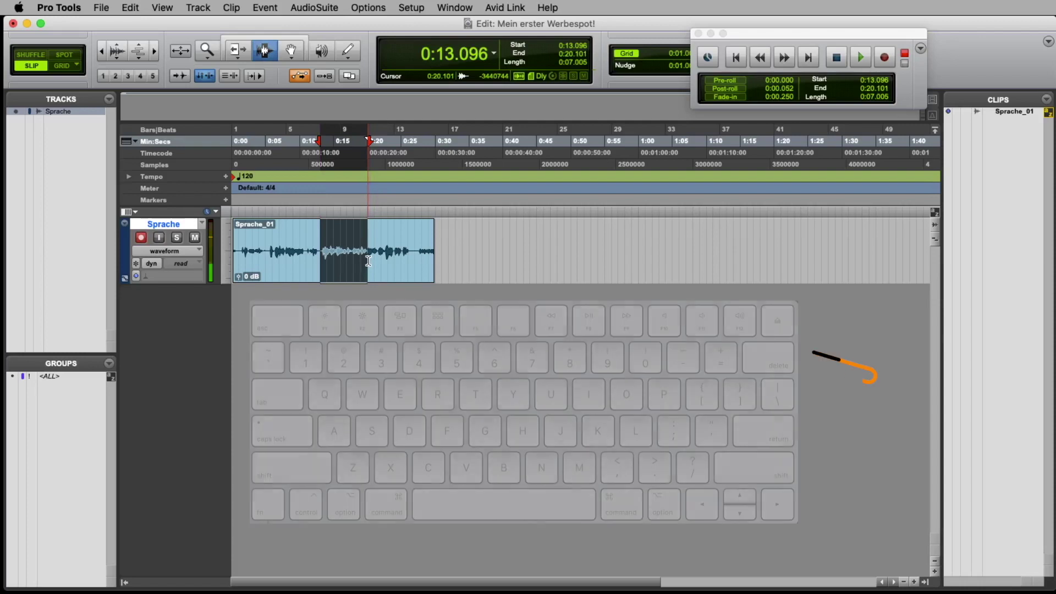
{"action": "key", "text": "BackSpace"}
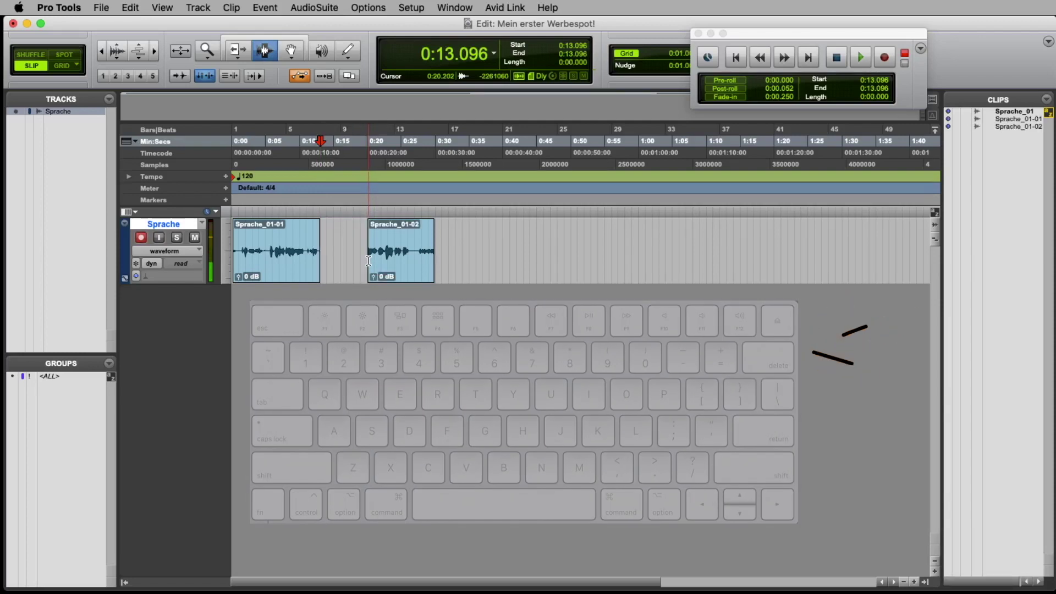
- Undo the last clearing in the Sprache_01 clip
{"action": "left_click", "coordinate": [132, 8]}
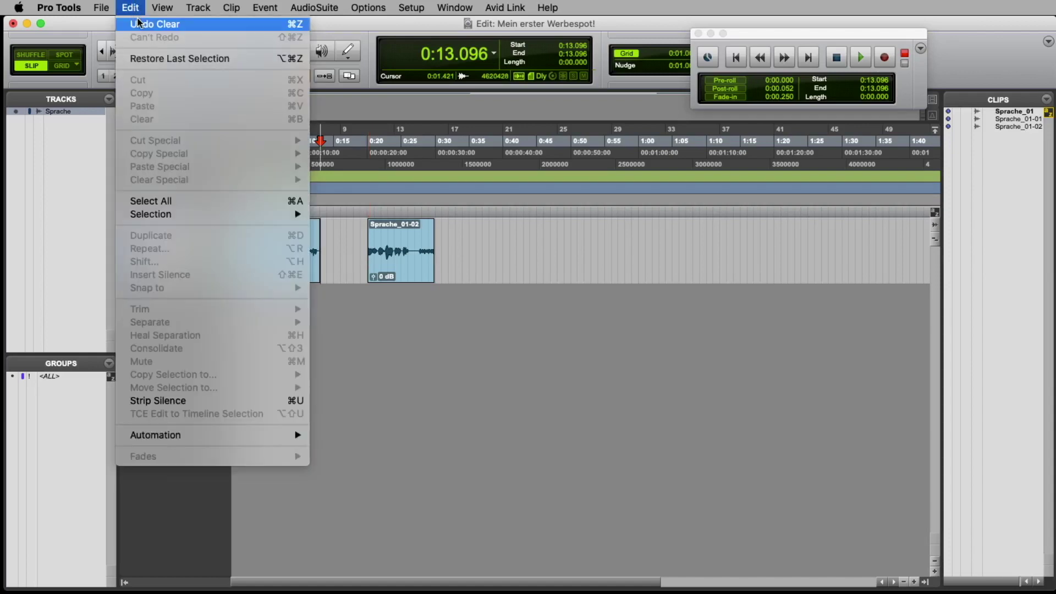
{"action": "left_click", "coordinate": [139, 23]}
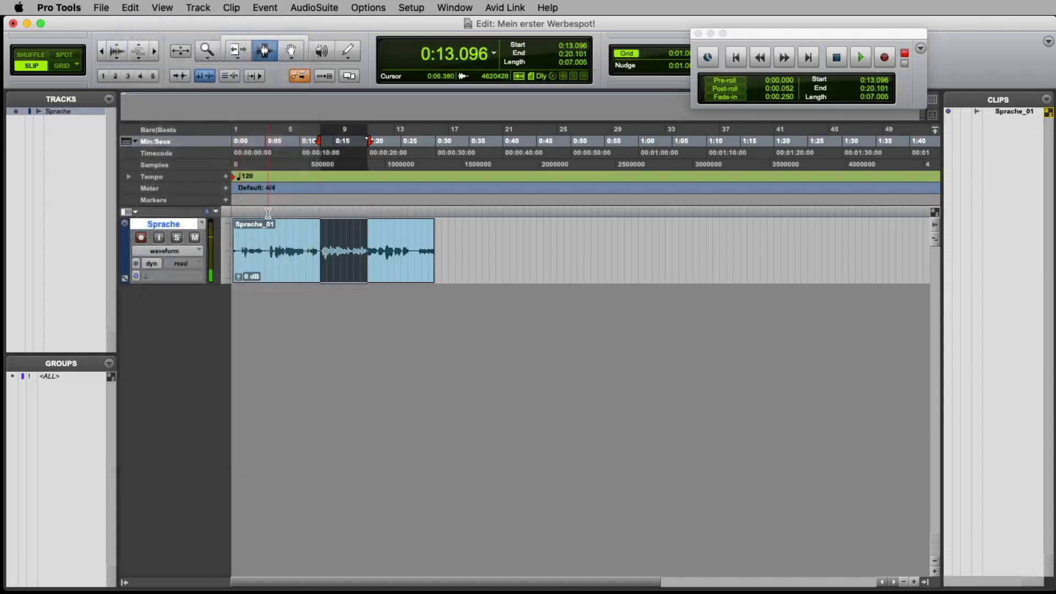
{"action": "key", "text": "Delete"}
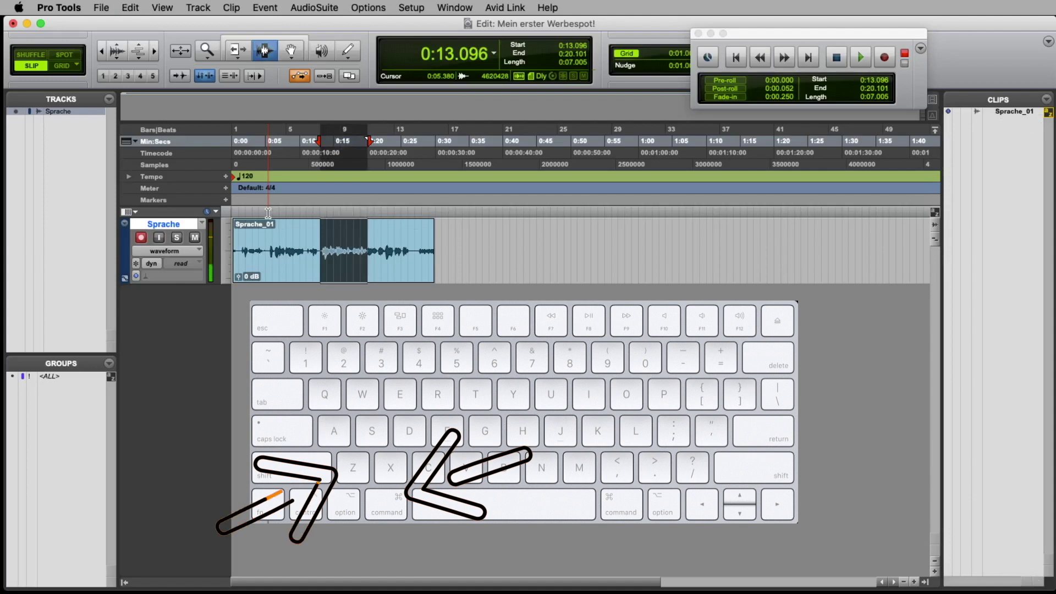
- Select the passage from about 0:13.5 to 0:17.8 in the Sprache_01 clip and copy it
{"action": "left_click", "coordinate": [349, 253]}
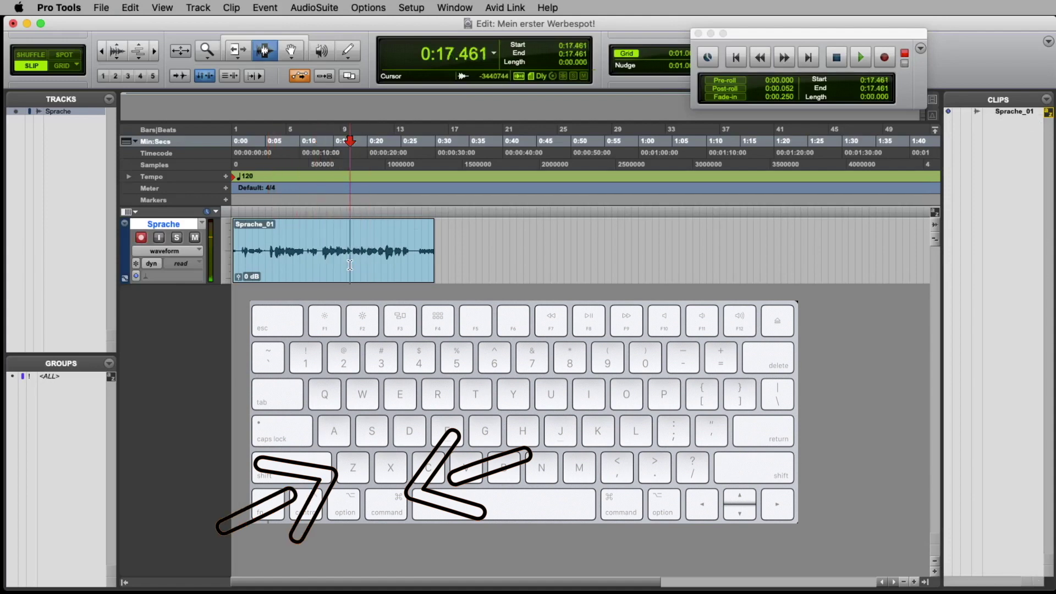
{"action": "left_click_drag", "start_coordinate": [323, 253], "coordinate": [352, 261]}
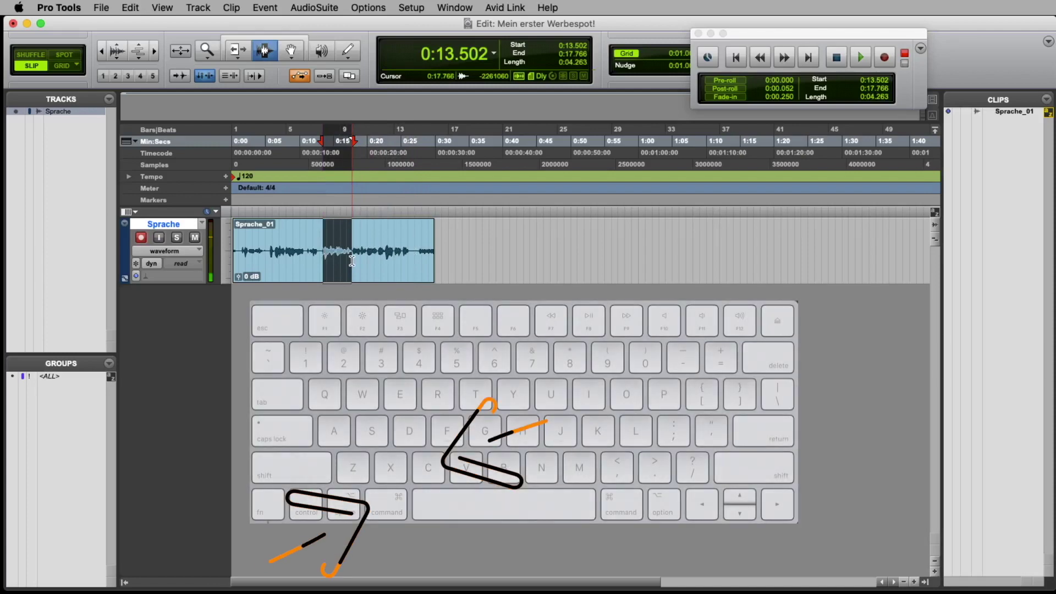
{"action": "key", "text": "super+c"}
{"action": "left_click", "coordinate": [140, 7]}
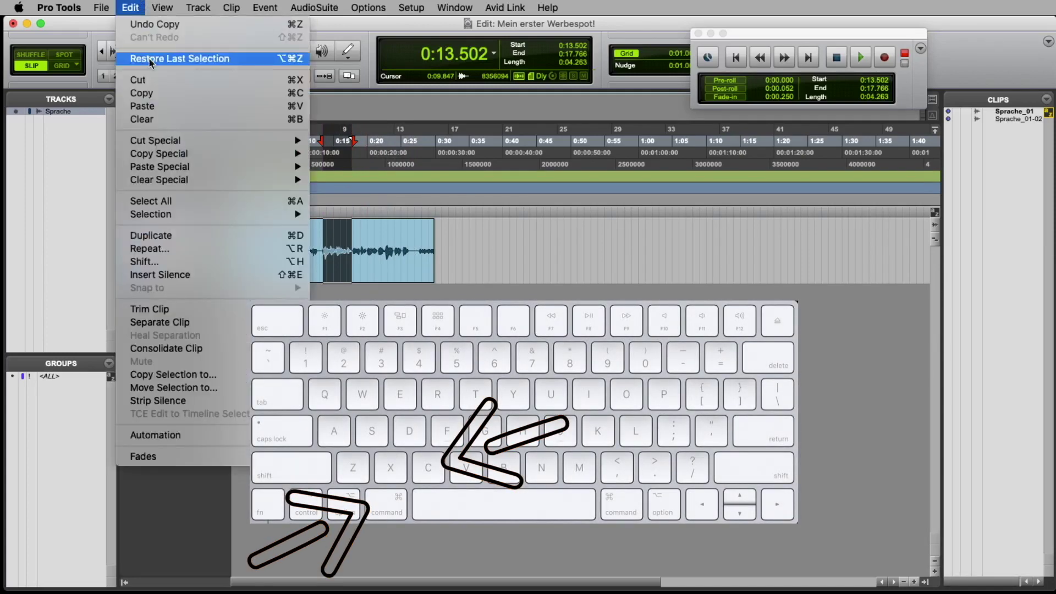
{"action": "left_click", "coordinate": [158, 90]}
- Paste the copied passage on the Sprache track at about 0:43 and look up the Paste command in the edit commands
{"action": "left_click", "coordinate": [523, 245]}
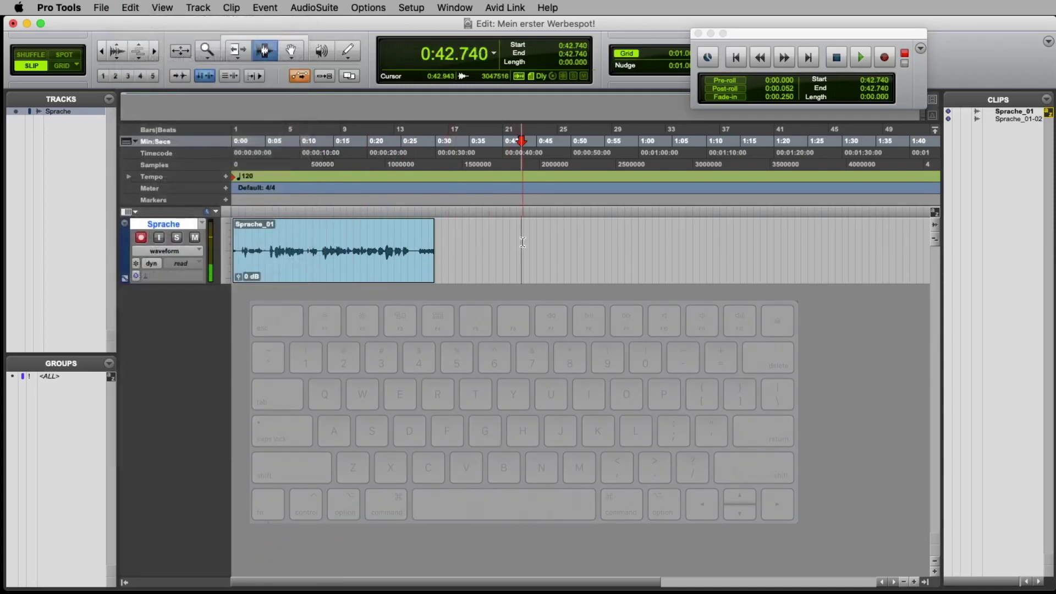
{"action": "left_click", "coordinate": [524, 245]}
{"action": "left_click", "coordinate": [524, 247]}
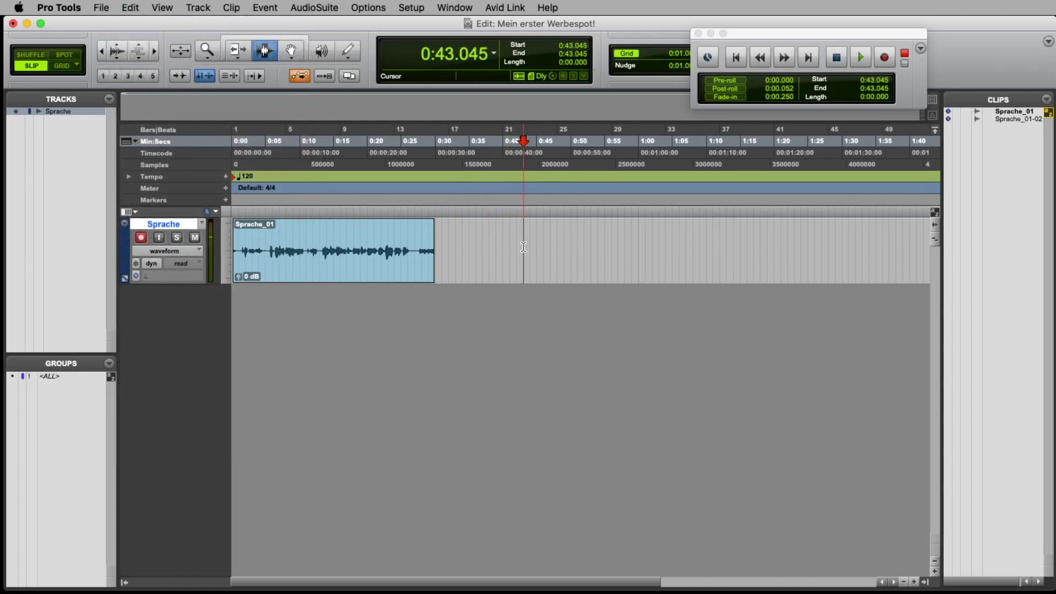
{"action": "key", "text": "super+v"}
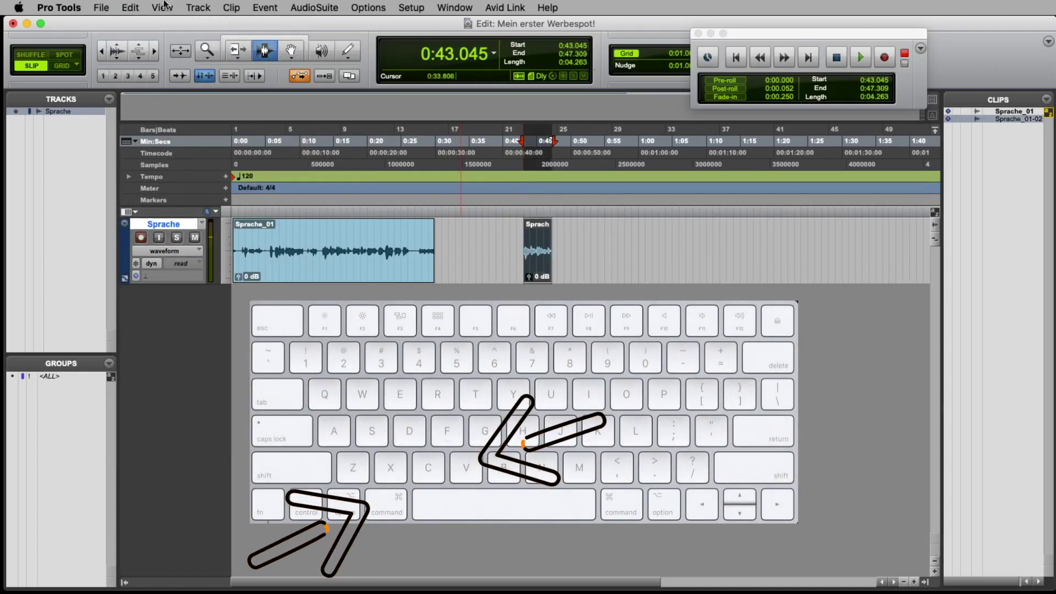
{"action": "left_click", "coordinate": [130, 7]}
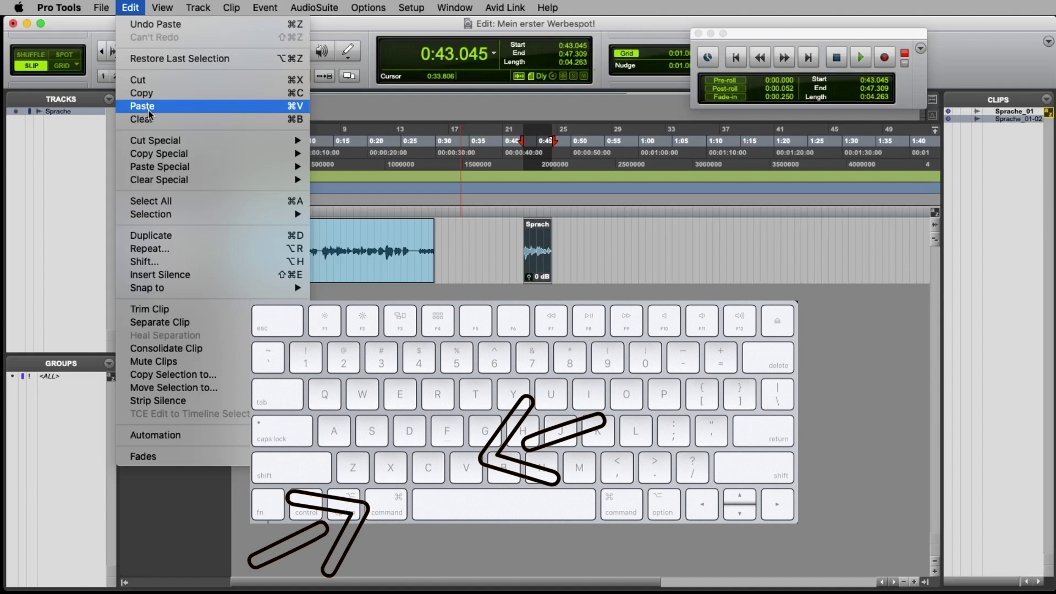
{"action": "left_click", "coordinate": [495, 233]}
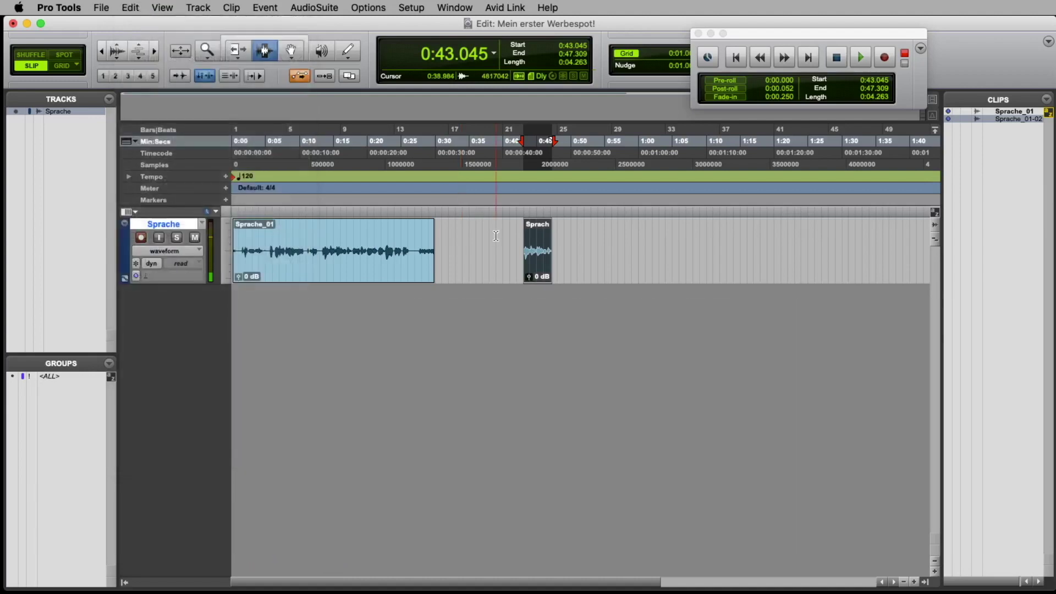
- Paste three more copies of the passage in a row on the Sprache track, from about 0:52.6 to 1:06
{"action": "left_click", "coordinate": [588, 238]}
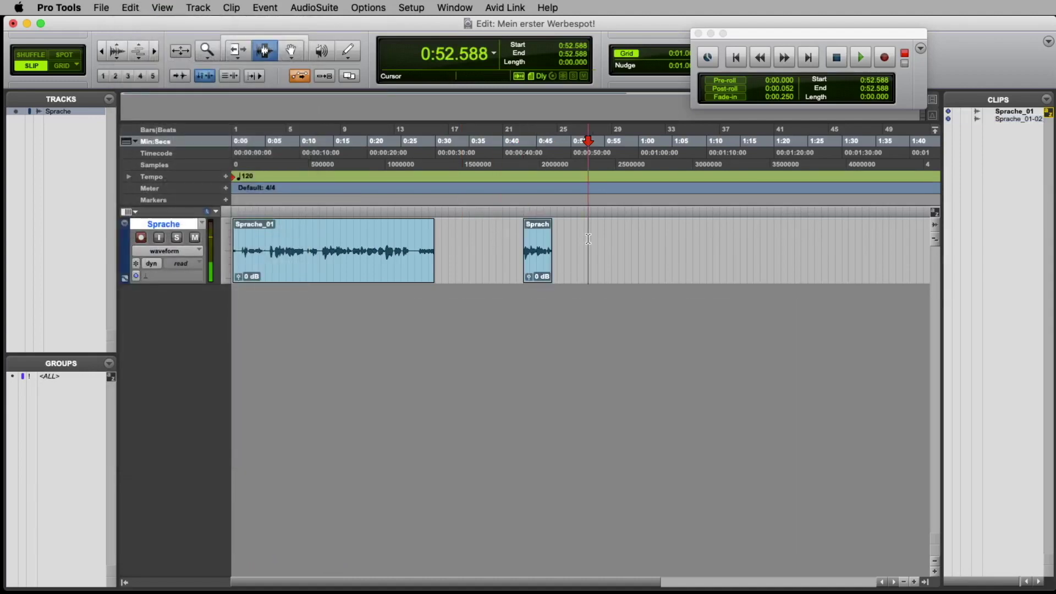
{"action": "key", "text": "super+v"}
{"action": "left_click", "coordinate": [620, 247]}
{"action": "key", "text": "super+v"}
{"action": "left_click", "coordinate": [649, 249]}
{"action": "key", "text": "super+v"}
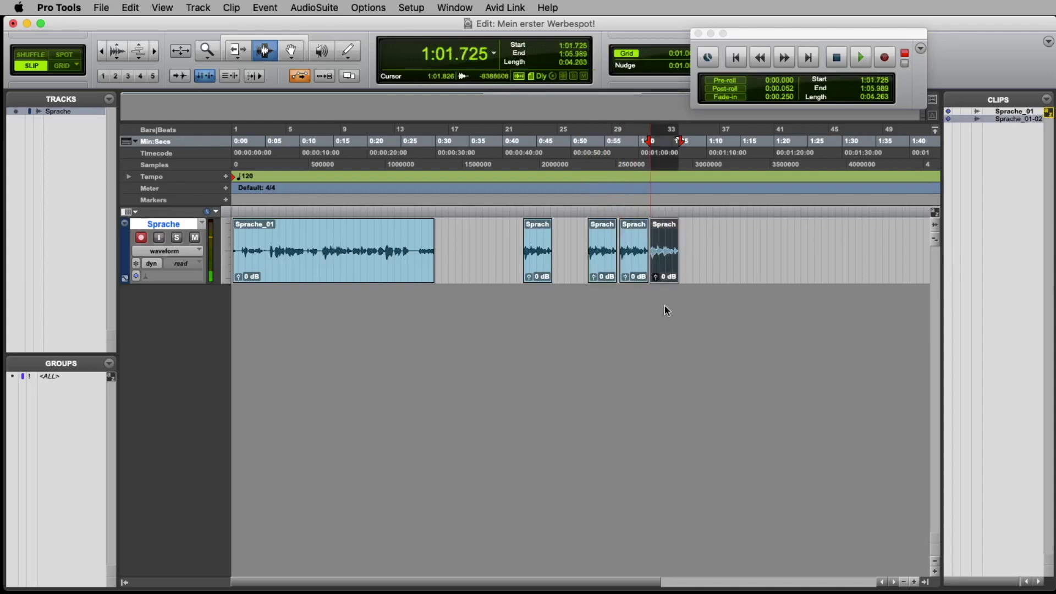
- Select the four pasted copies after the Sprache_01 clip and delete them
{"action": "left_click_drag", "start_coordinate": [689, 248], "coordinate": [502, 234]}
{"action": "key", "text": "Delete"}
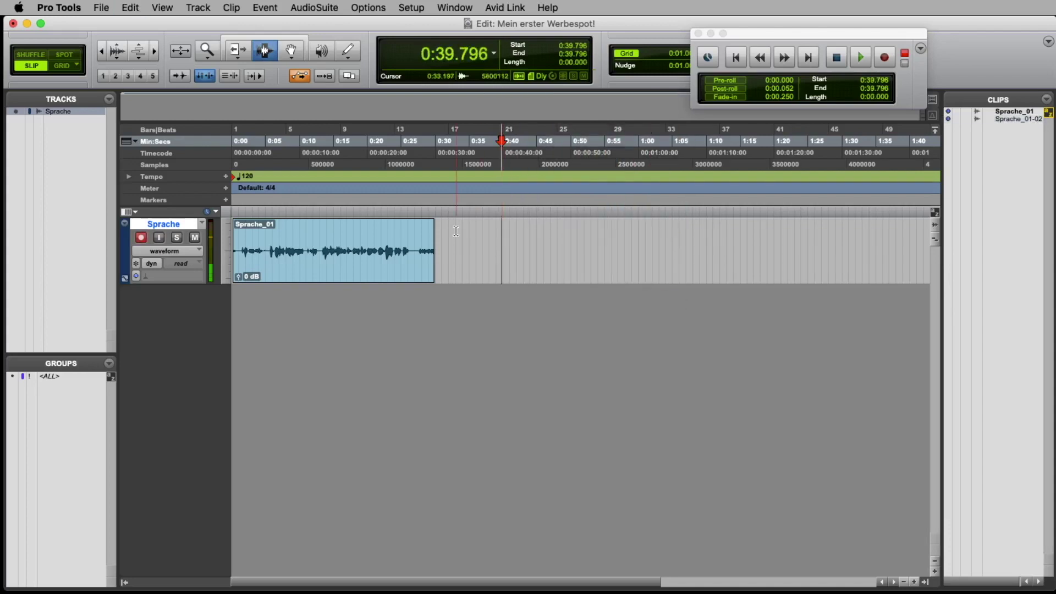
- Reactivate the Smart Tool with the first ten seconds of the Sprache_01 clip framed, and start playback
{"action": "left_click", "coordinate": [209, 50]}
{"action": "left_click_drag", "start_coordinate": [297, 220], "coordinate": [233, 253]}
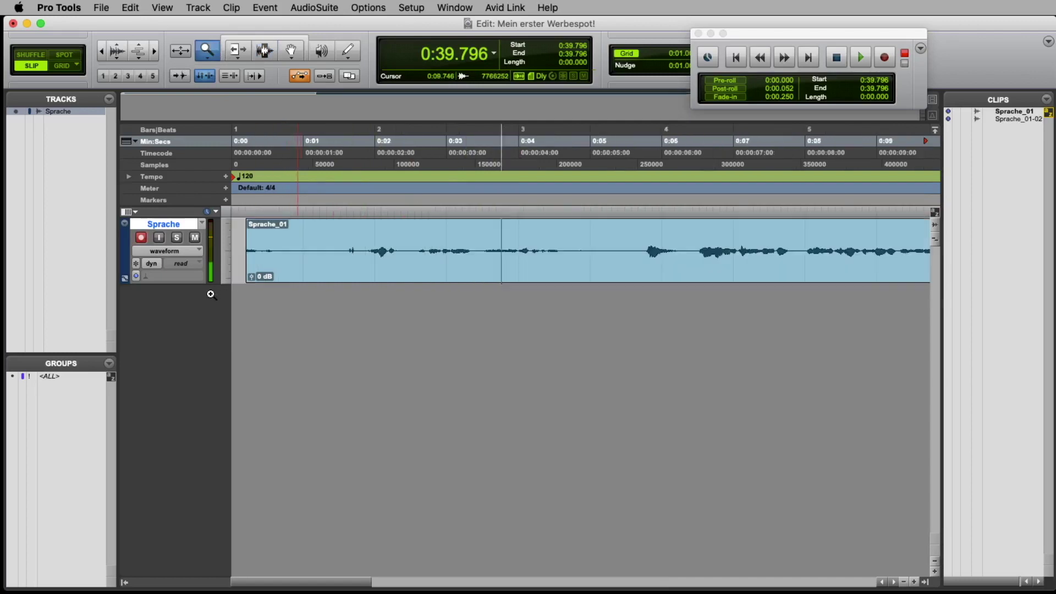
{"action": "left_click", "coordinate": [265, 40]}
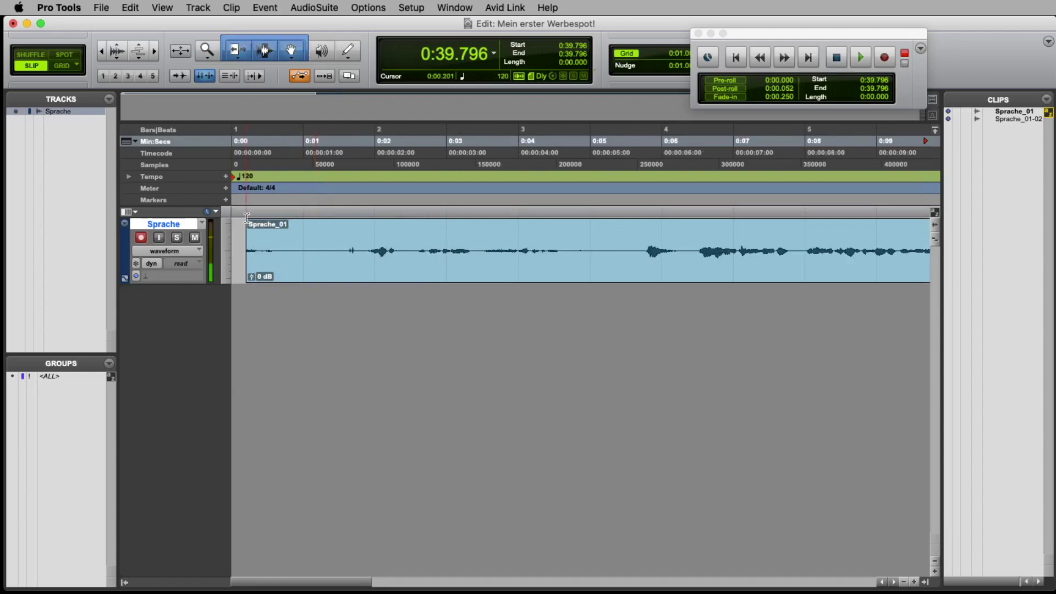
{"action": "key", "text": "space"}
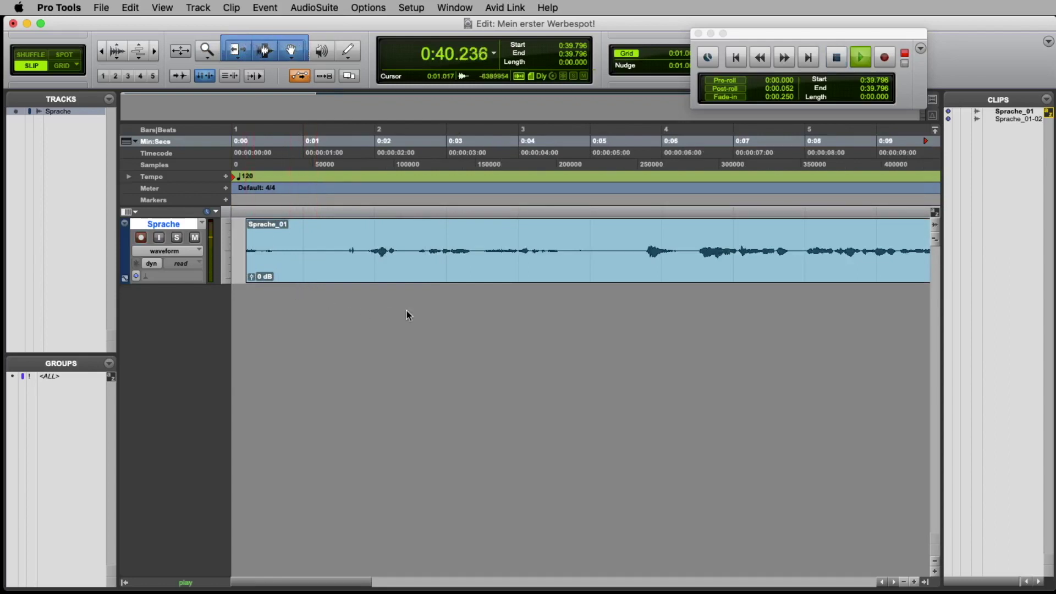
- Play the Sprache_01 clip from about 0:01 to locate where the wanted speech starts
{"action": "key", "text": "space"}
{"action": "left_click", "coordinate": [304, 248]}
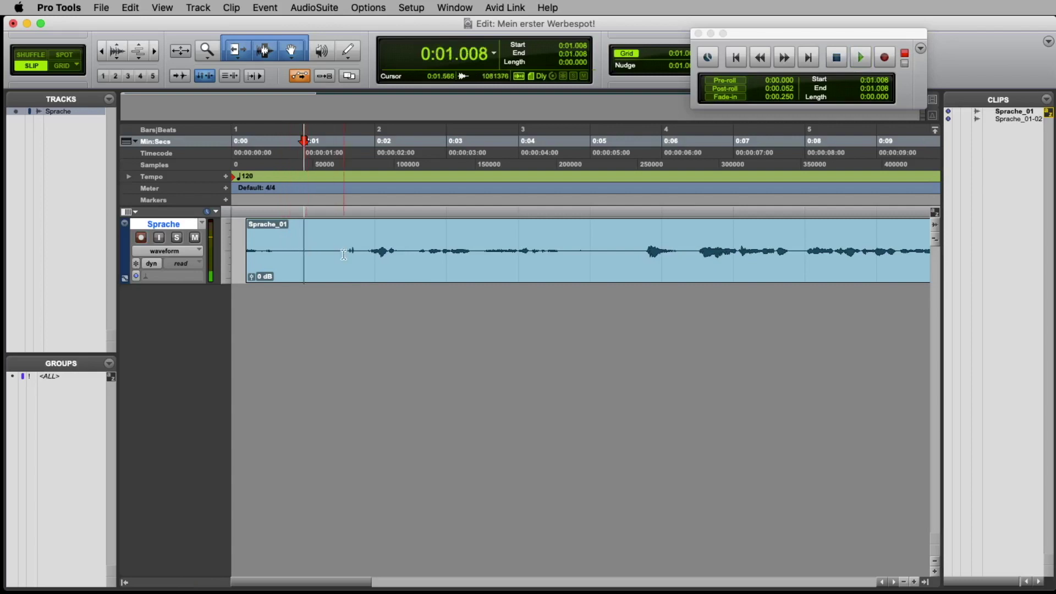
{"action": "key", "text": "space"}
{"action": "key", "text": "space"}
{"action": "key", "text": "space"}
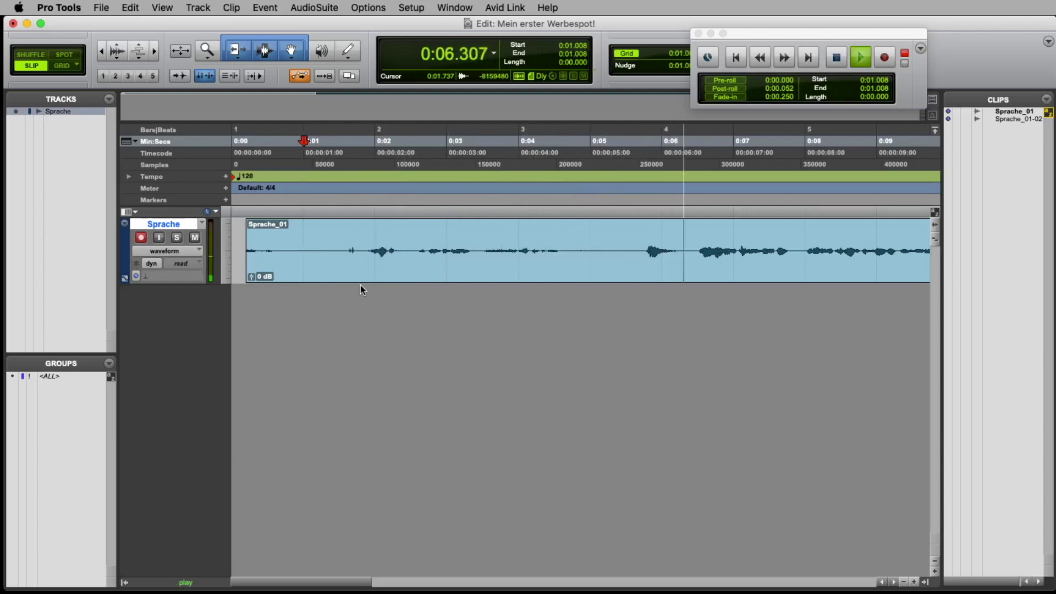
{"action": "key", "text": "space"}
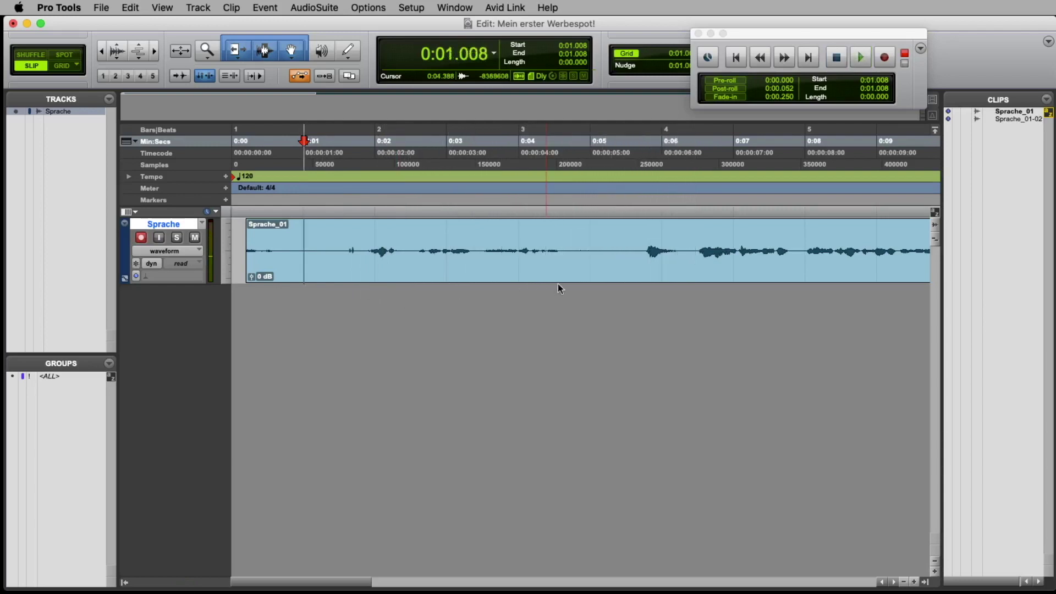
- Try out selections on the Sprache_01 clip: the opening up to about 0:05.73 and a passage from about 0:02.5 to 0:03.5
{"action": "left_click", "coordinate": [642, 241]}
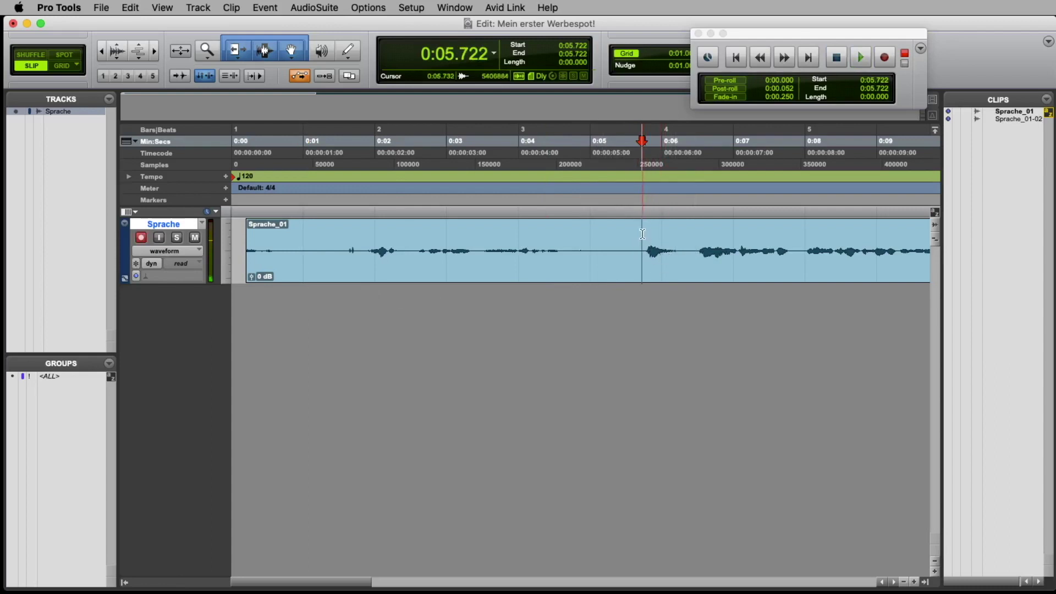
{"action": "left_click_drag", "start_coordinate": [643, 234], "coordinate": [222, 228]}
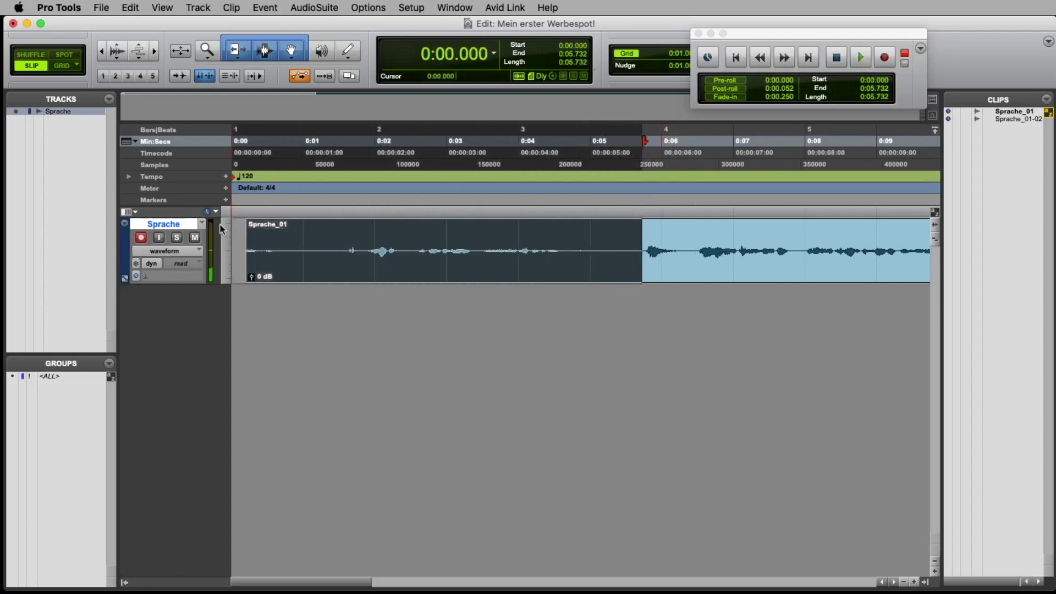
{"action": "left_click", "coordinate": [642, 239]}
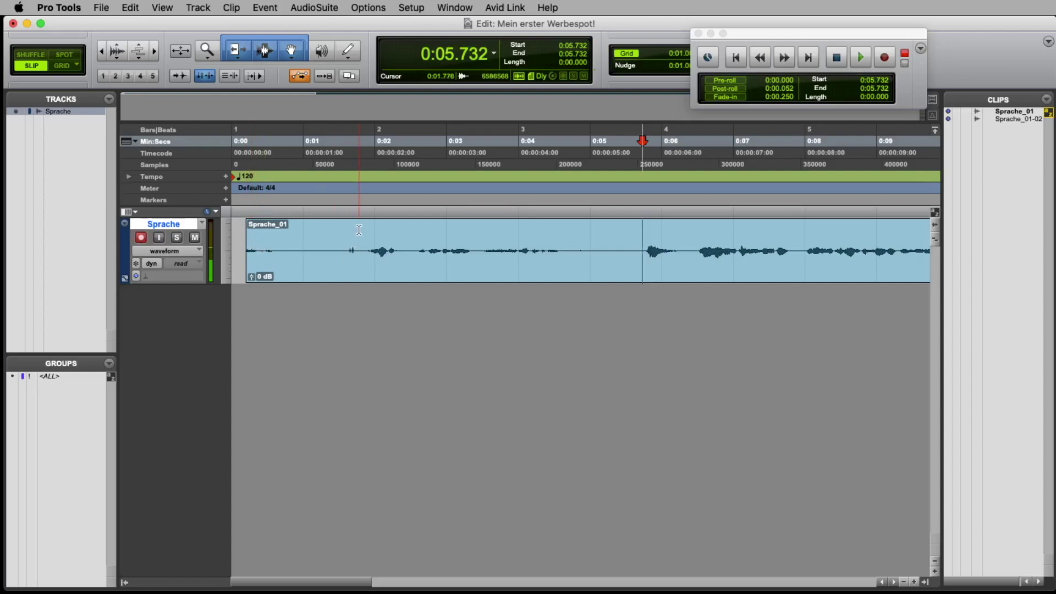
{"action": "left_click_drag", "start_coordinate": [367, 229], "coordinate": [485, 244]}
{"action": "left_click", "coordinate": [401, 236]}
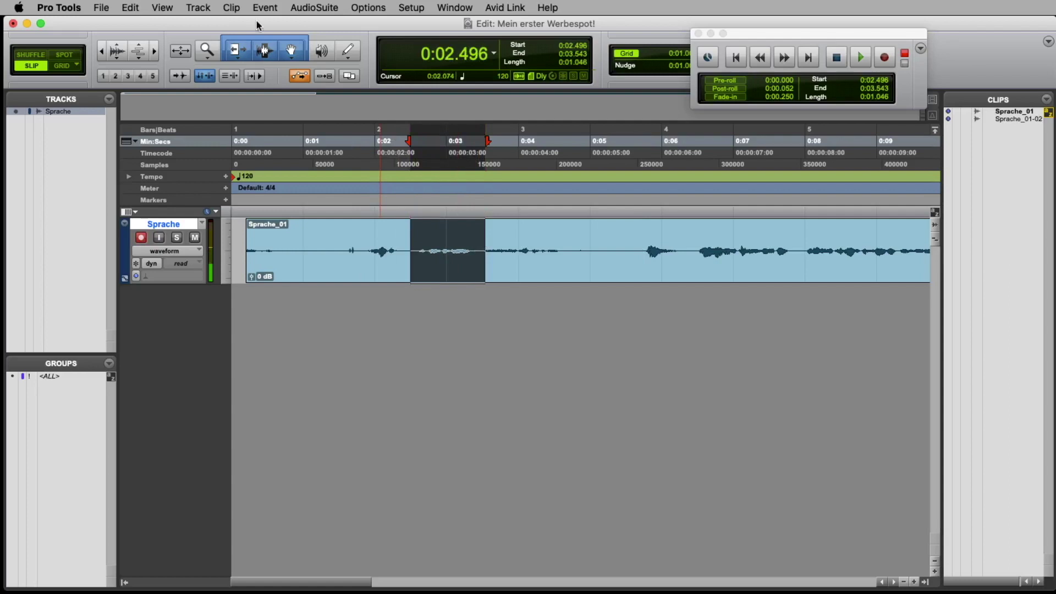
{"action": "left_click", "coordinate": [418, 237]}
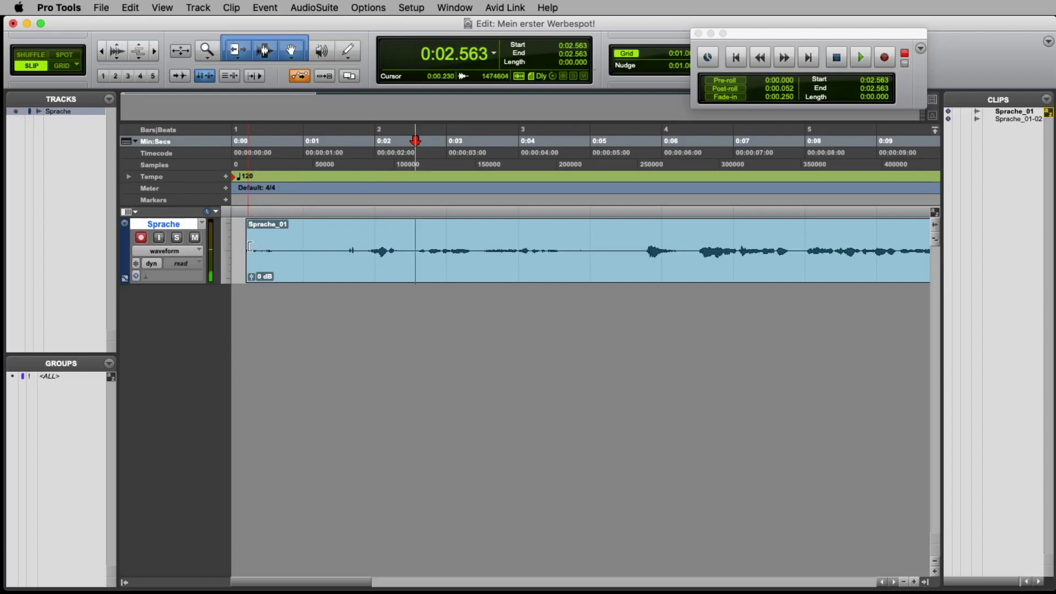
- Trim the start of the Sprache_01 clip to about 0:05.742 so that it begins at the spoken text
{"action": "left_click_drag", "start_coordinate": [251, 247], "coordinate": [643, 263]}
{"action": "key", "text": "space"}
{"action": "key", "text": "space"}
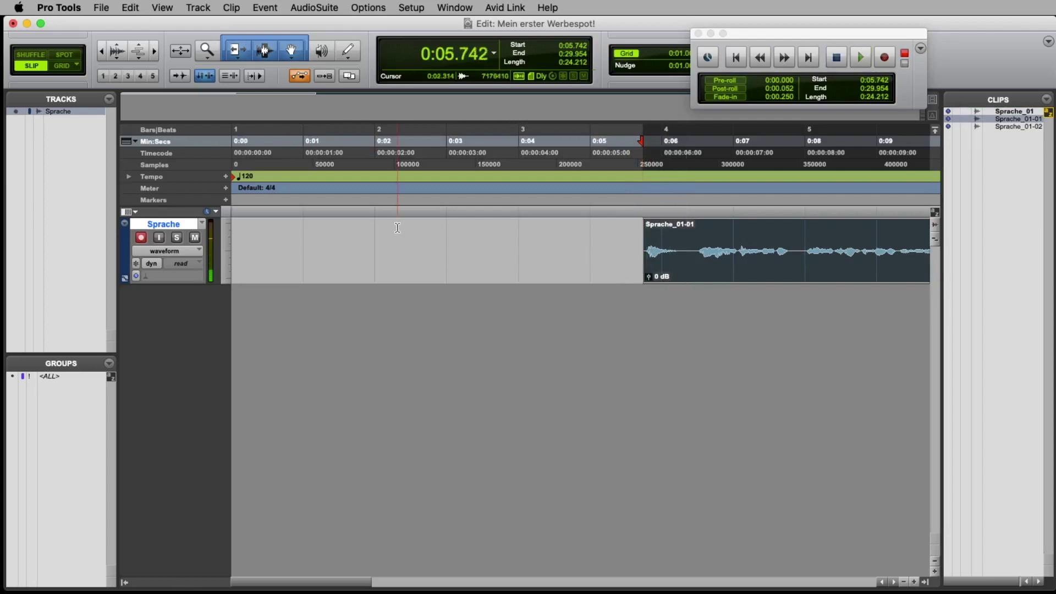
{"action": "scroll", "coordinate": [538, 263], "scroll_direction": "right", "scroll_amount": 5}
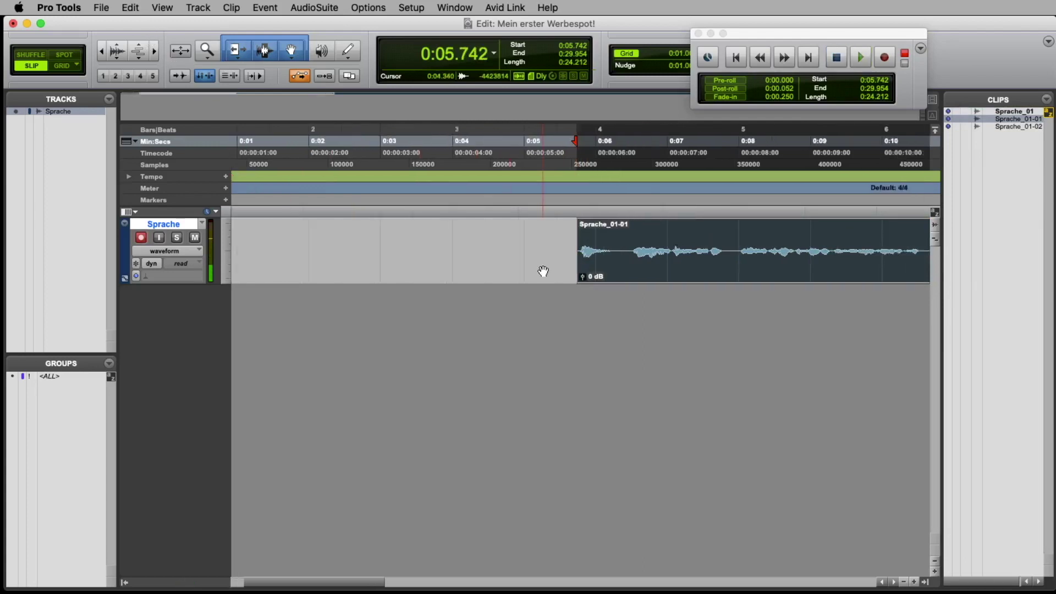
{"action": "scroll", "coordinate": [538, 263], "scroll_direction": "right", "scroll_amount": 15}
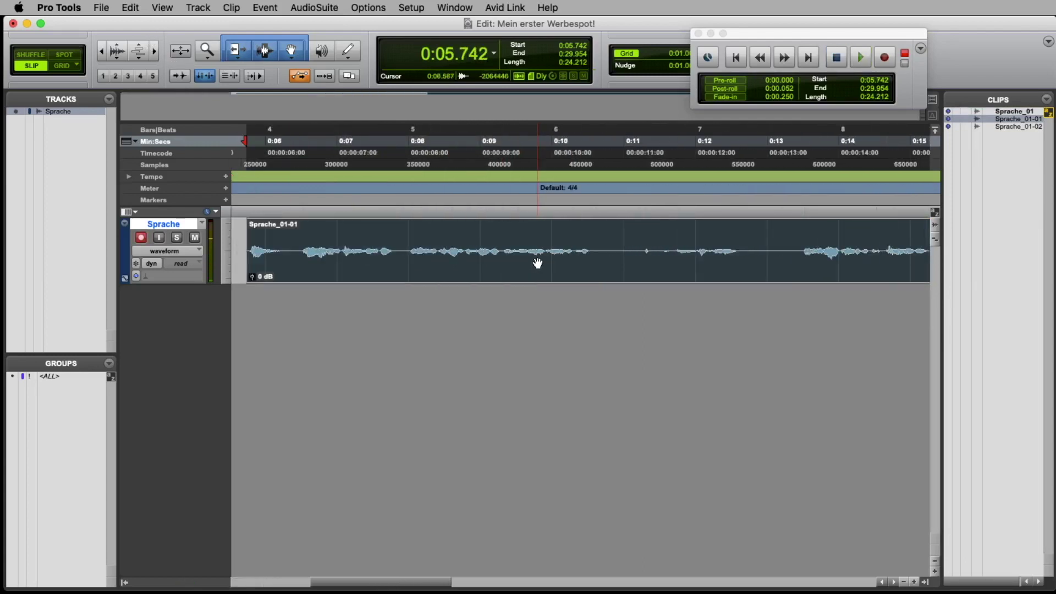
{"action": "scroll", "coordinate": [539, 263], "scroll_direction": "left", "scroll_amount": 15}
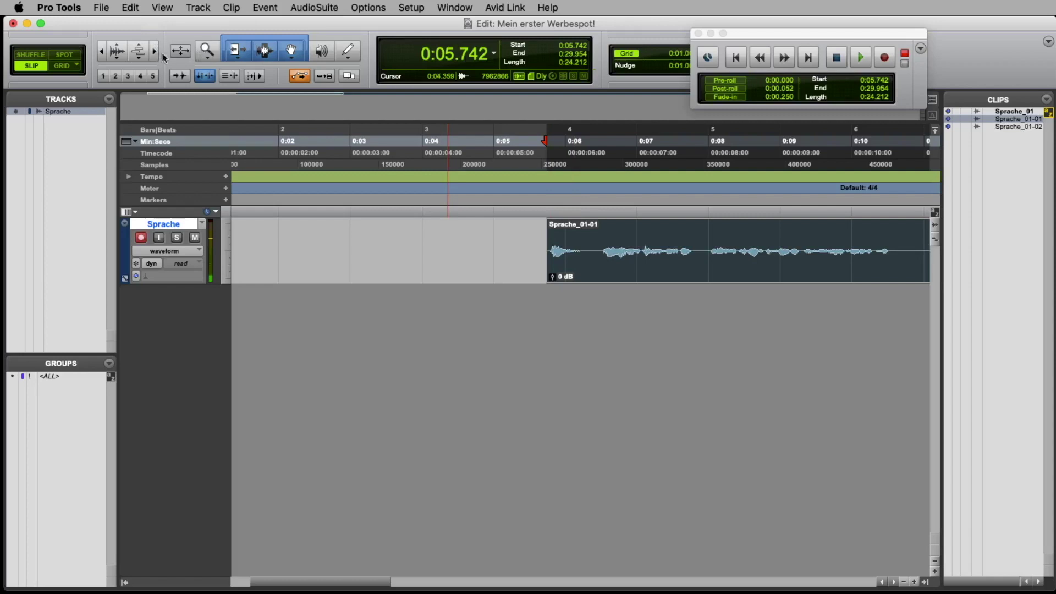
- Magnify the end of the trimmed clip and play it from about 0:25.2 to locate where the wanted speech ends
{"action": "left_click", "coordinate": [101, 54]}
{"action": "left_click", "coordinate": [101, 53]}
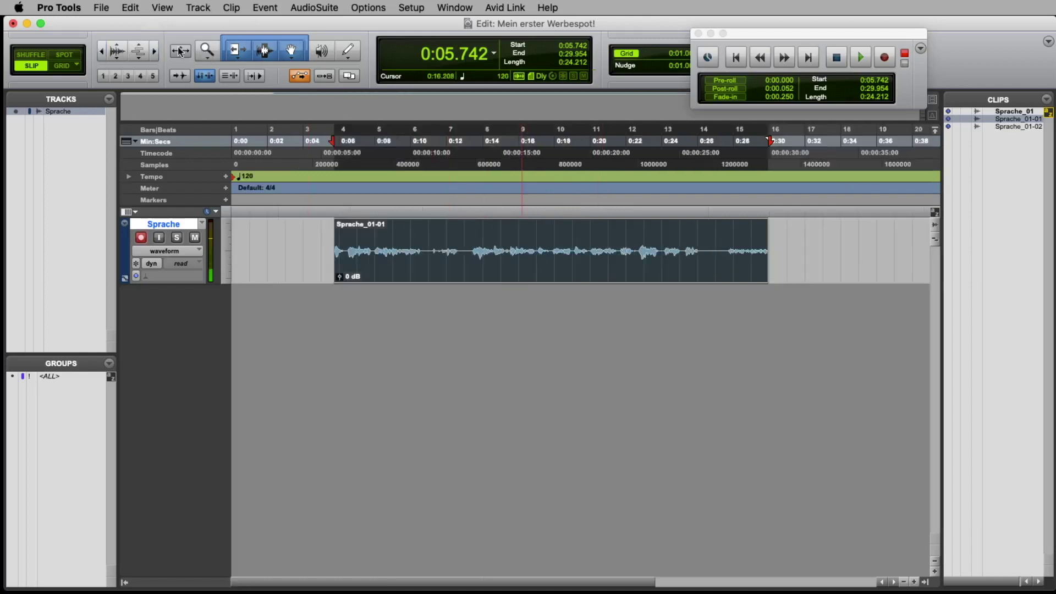
{"action": "left_click", "coordinate": [216, 53]}
{"action": "left_click_drag", "start_coordinate": [781, 231], "coordinate": [671, 270]}
{"action": "left_click", "coordinate": [257, 55]}
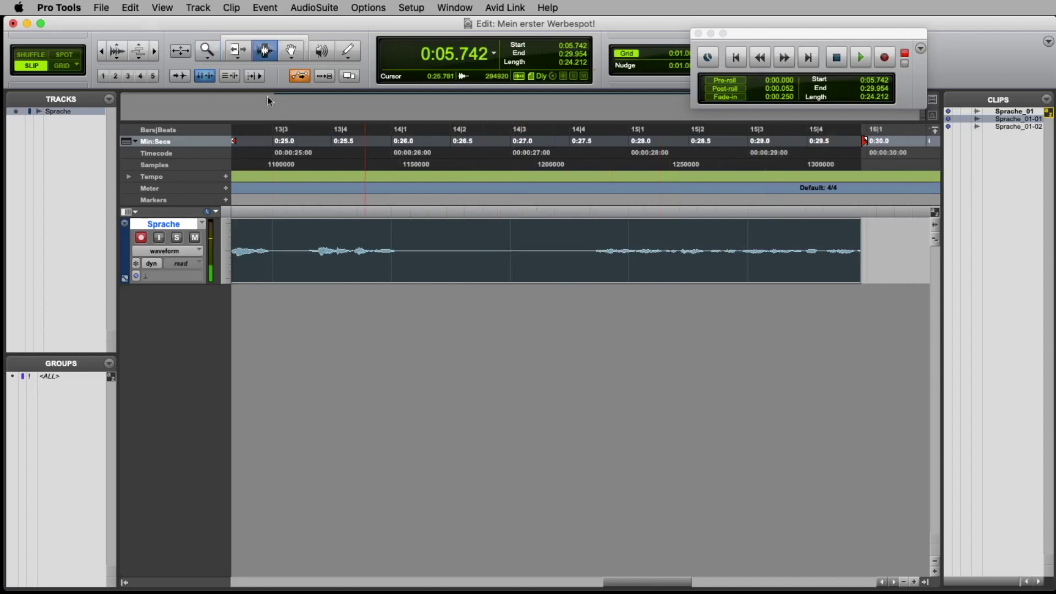
{"action": "left_click", "coordinate": [295, 264]}
{"action": "key", "text": "space"}
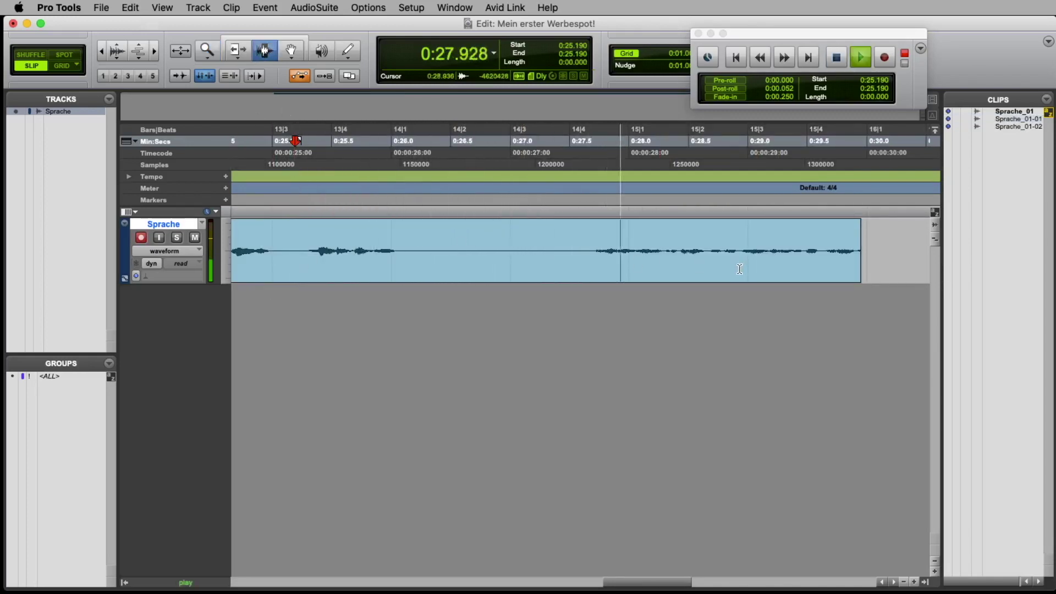
{"action": "key", "text": "space"}
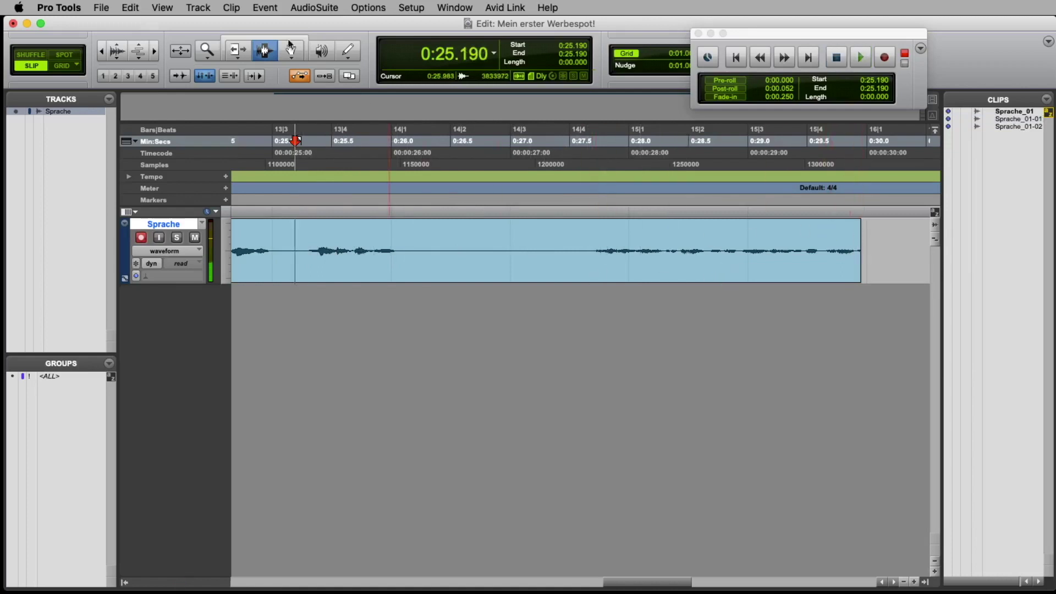
- Reactivate the Smart Tool and trim the end of the Sprache_01-01 clip back to about 0:26.12
{"action": "left_click", "coordinate": [263, 38]}
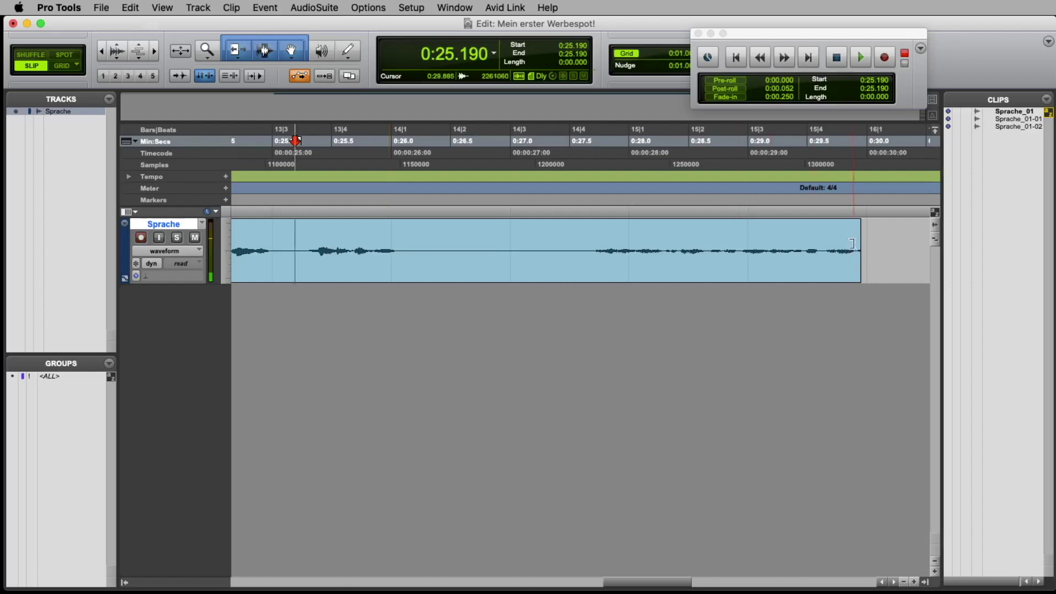
{"action": "left_click_drag", "start_coordinate": [856, 245], "coordinate": [403, 251]}
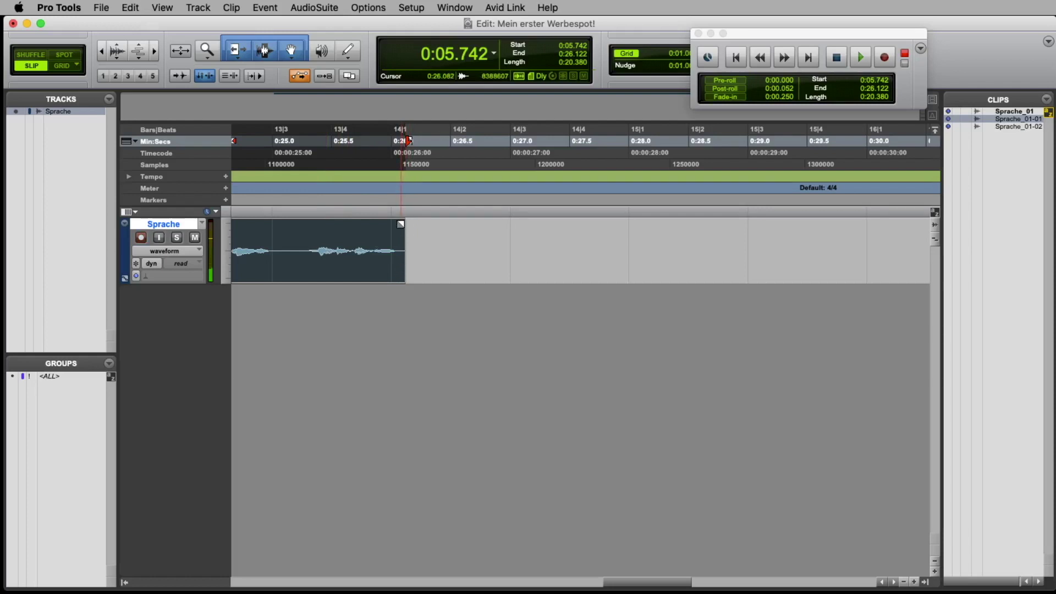
{"action": "scroll", "coordinate": [401, 224], "scroll_direction": "left", "scroll_amount": 10}
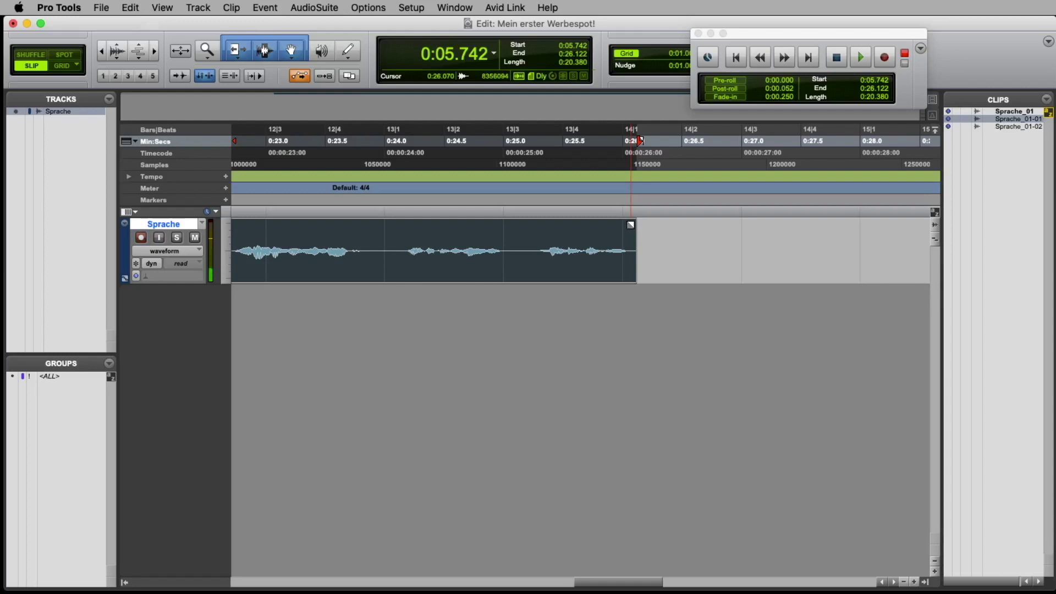
- Add a fade-out about 3.25 seconds long at the end of the clip and listen to it
{"action": "left_click", "coordinate": [632, 225]}
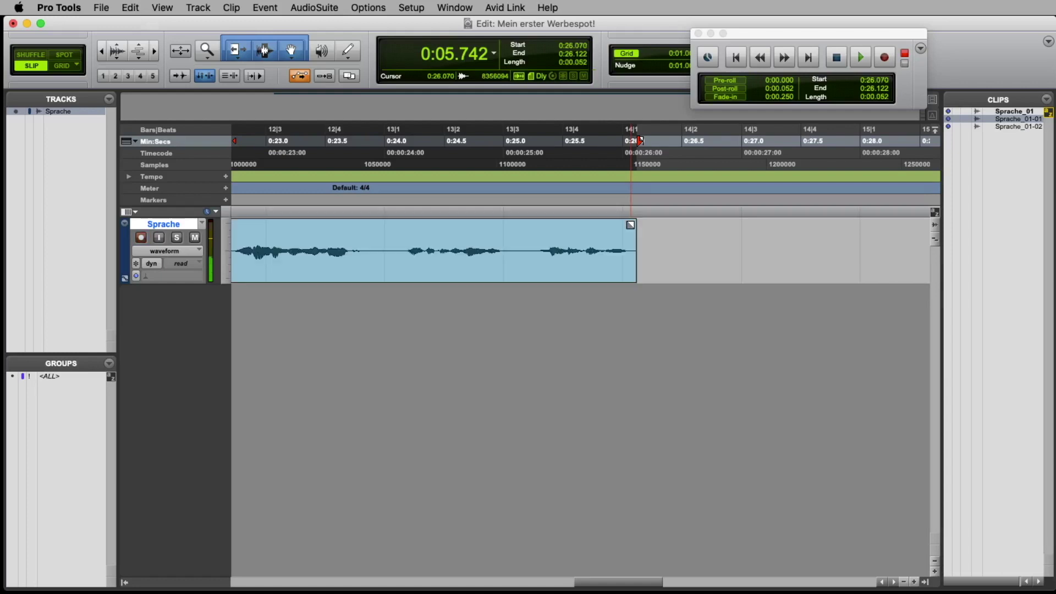
{"action": "left_click_drag", "start_coordinate": [630, 225], "coordinate": [250, 218]}
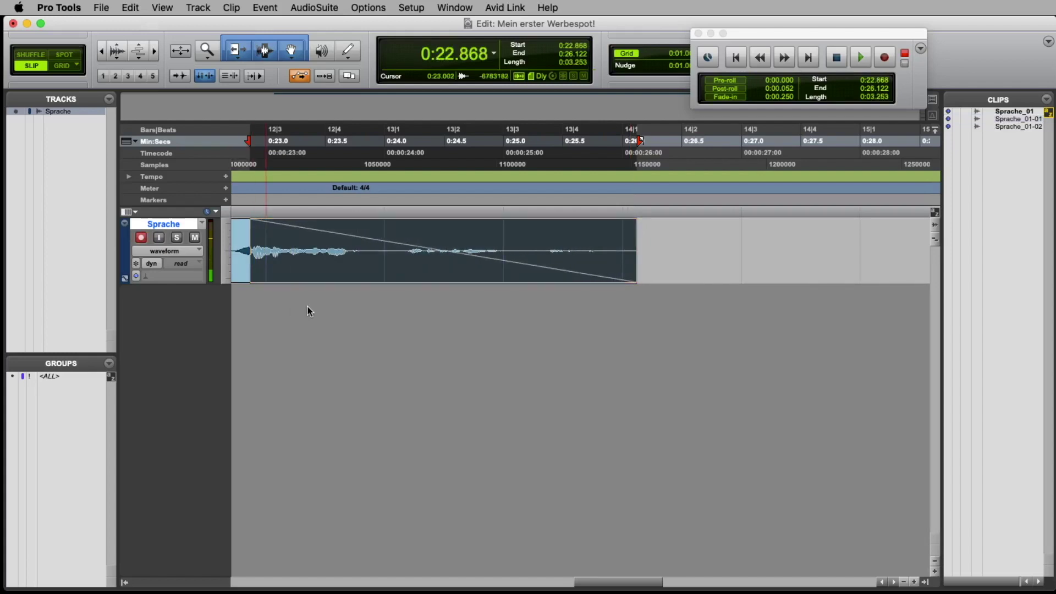
{"action": "key", "text": "space"}
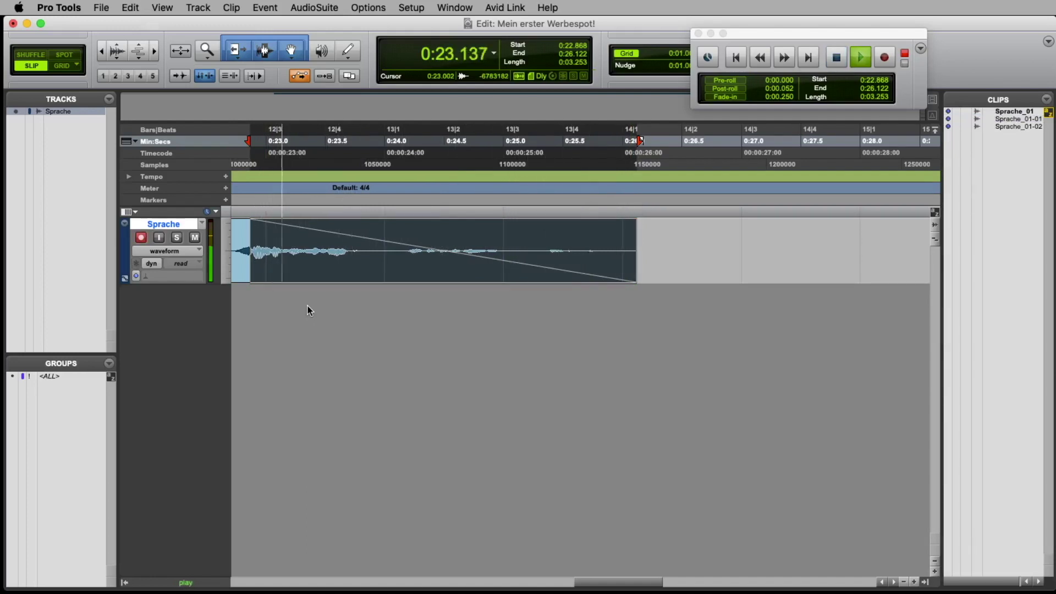
{"action": "key", "text": "space"}
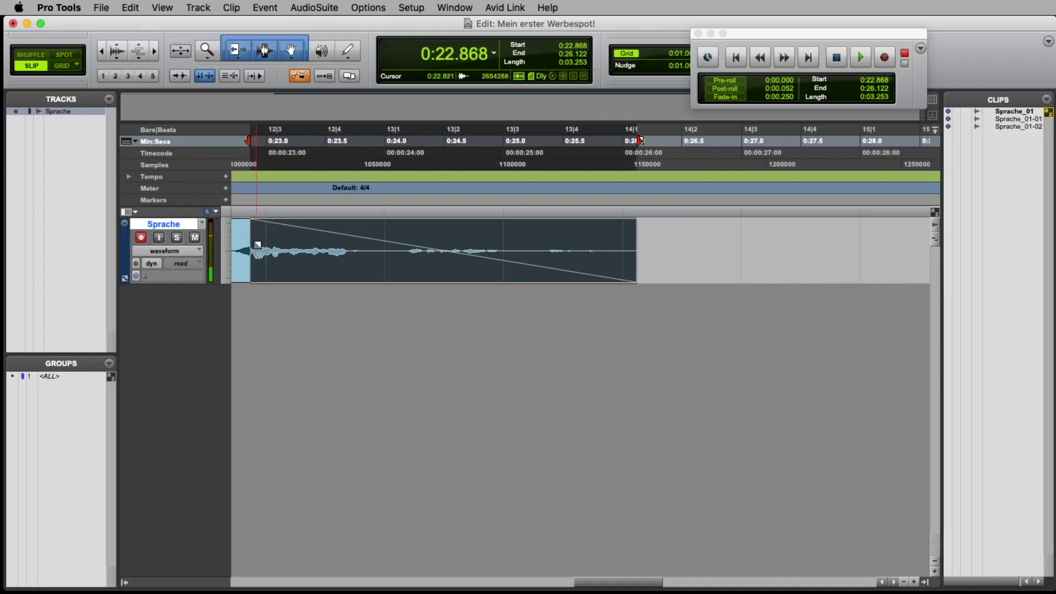
- Shorten the fade-out at the clip's end to about 0.144 seconds and check it by playing from about 0:25.2
{"action": "left_click_drag", "start_coordinate": [257, 235], "coordinate": [622, 255]}
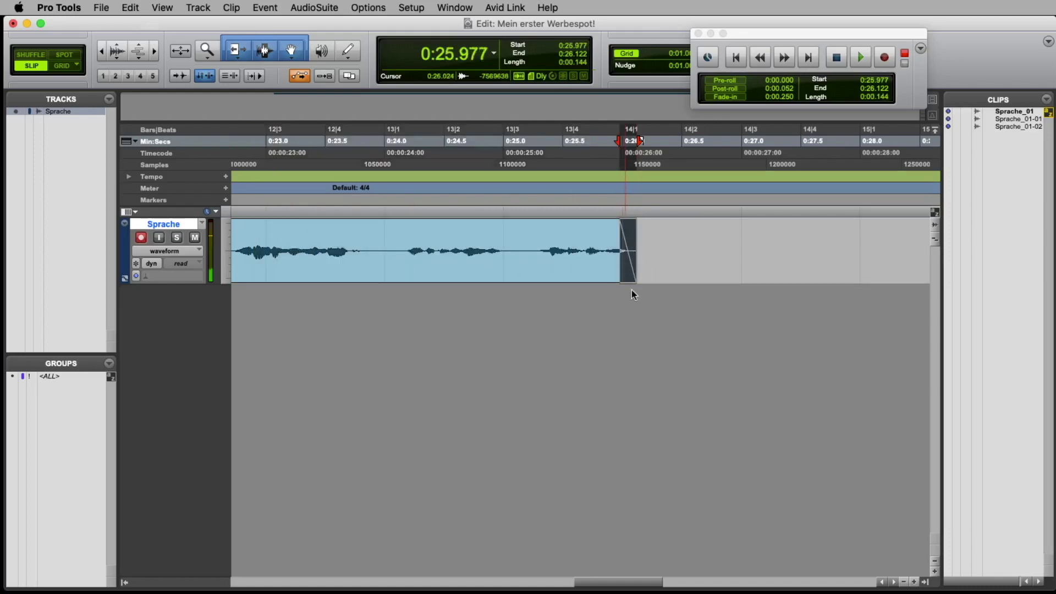
{"action": "left_click", "coordinate": [529, 237]}
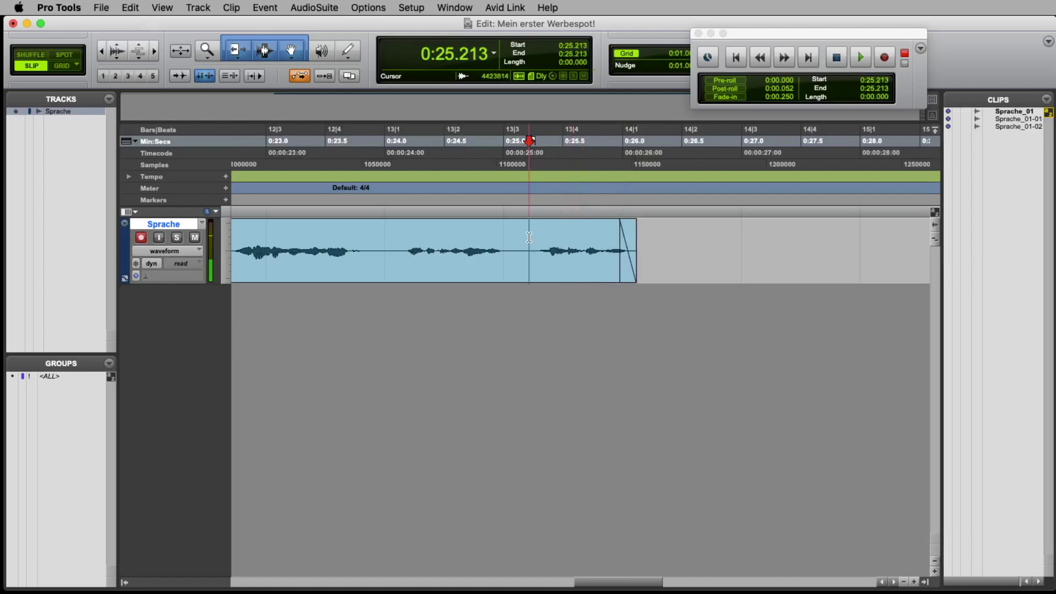
{"action": "key", "text": "space"}
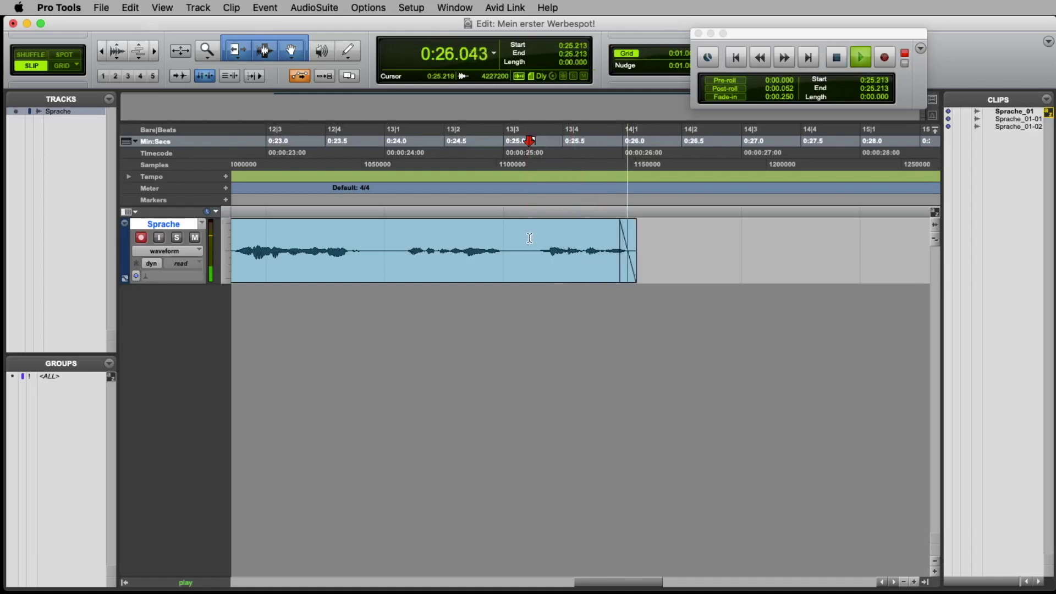
{"action": "key", "text": "space"}
- Frame the trimmed clip in the edit window, select it with the Smart Tool and play it from its start to check the level
{"action": "key", "text": "F5"}
{"action": "key", "text": "alt+a"}
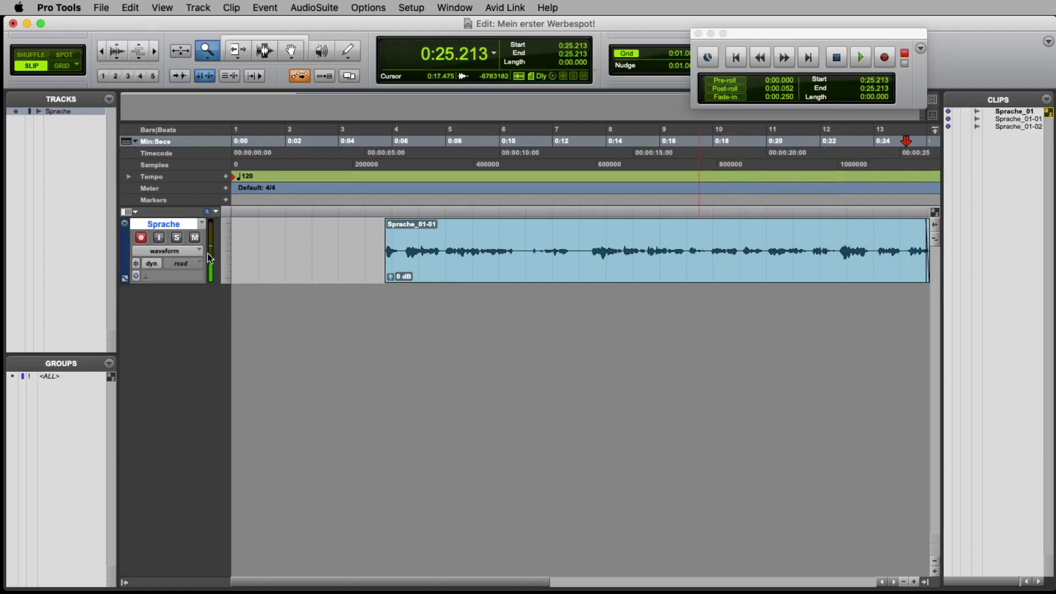
{"action": "key", "text": "space"}
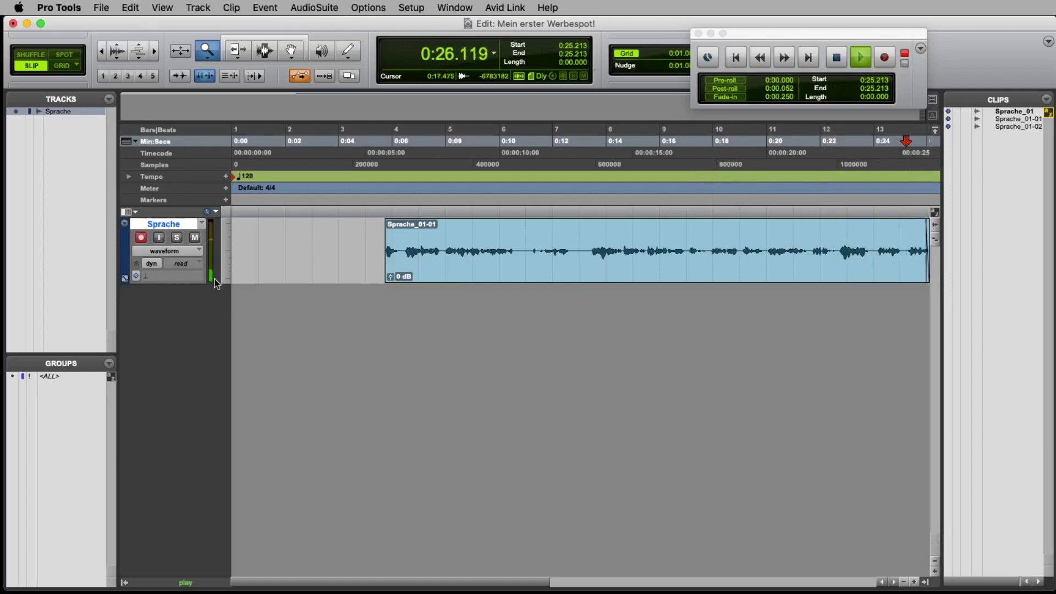
{"action": "key", "text": "space"}
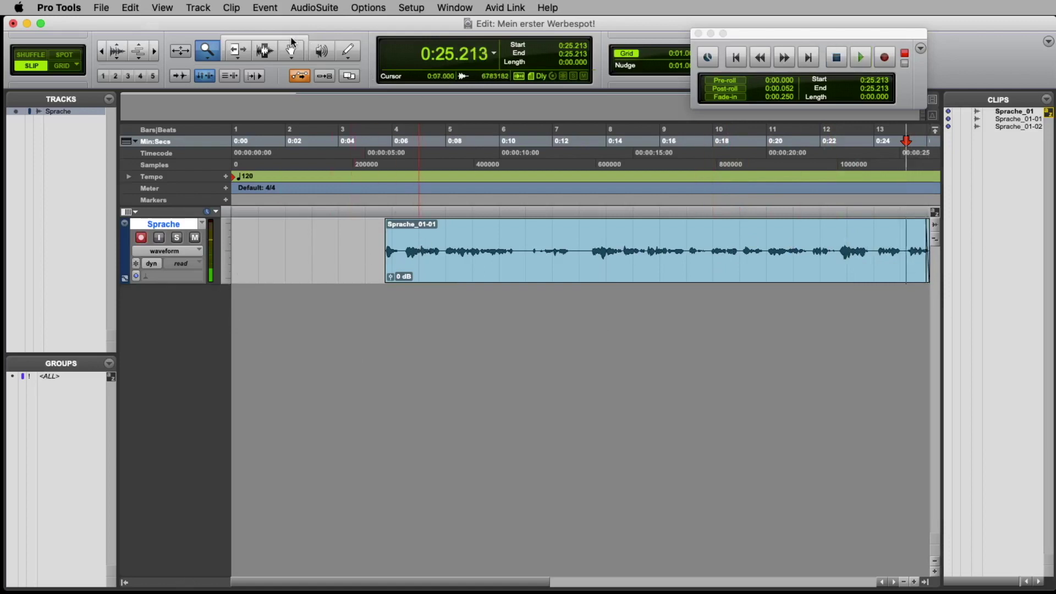
{"action": "key", "text": "super+7"}
{"action": "left_click", "coordinate": [410, 263]}
{"action": "key", "text": "space"}
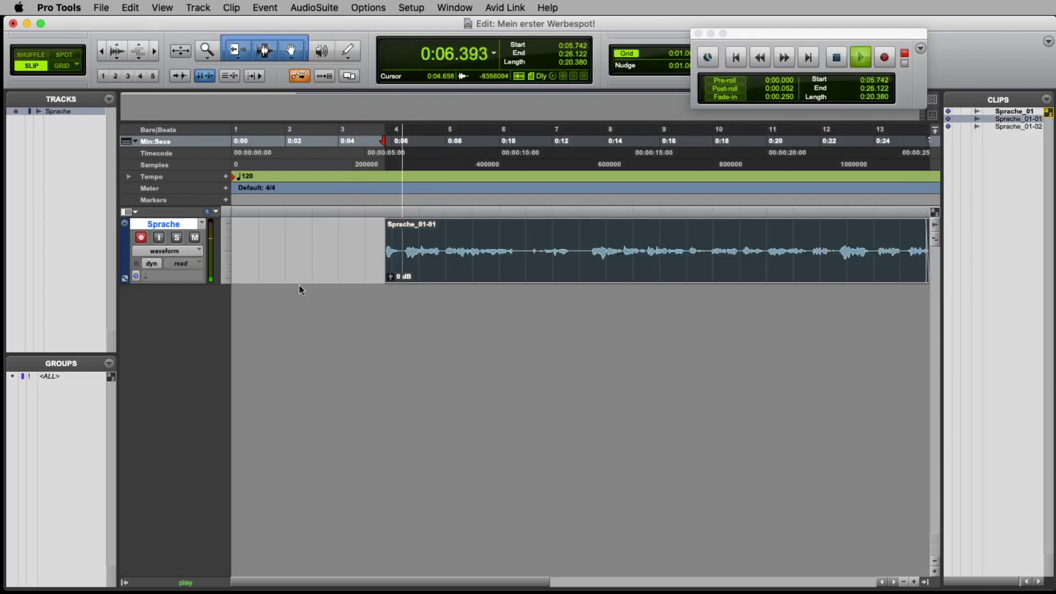
{"action": "key", "text": "space"}
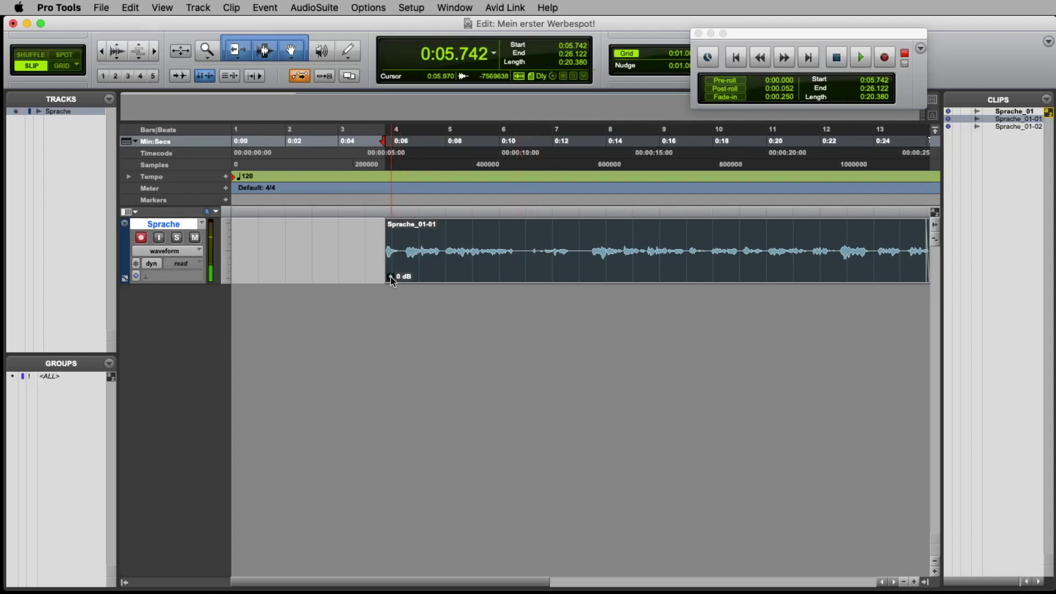
- Disable recording on the Sprache track and raise the clip gain of Sprache_01-01 to +10.3 dB
{"action": "left_click", "coordinate": [141, 239]}
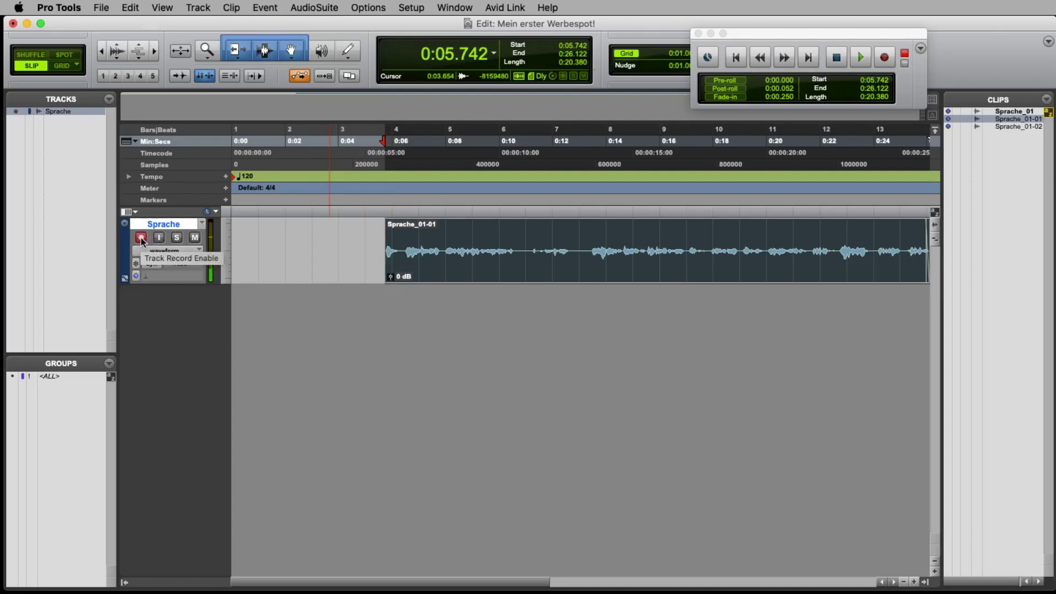
{"action": "left_click", "coordinate": [141, 238]}
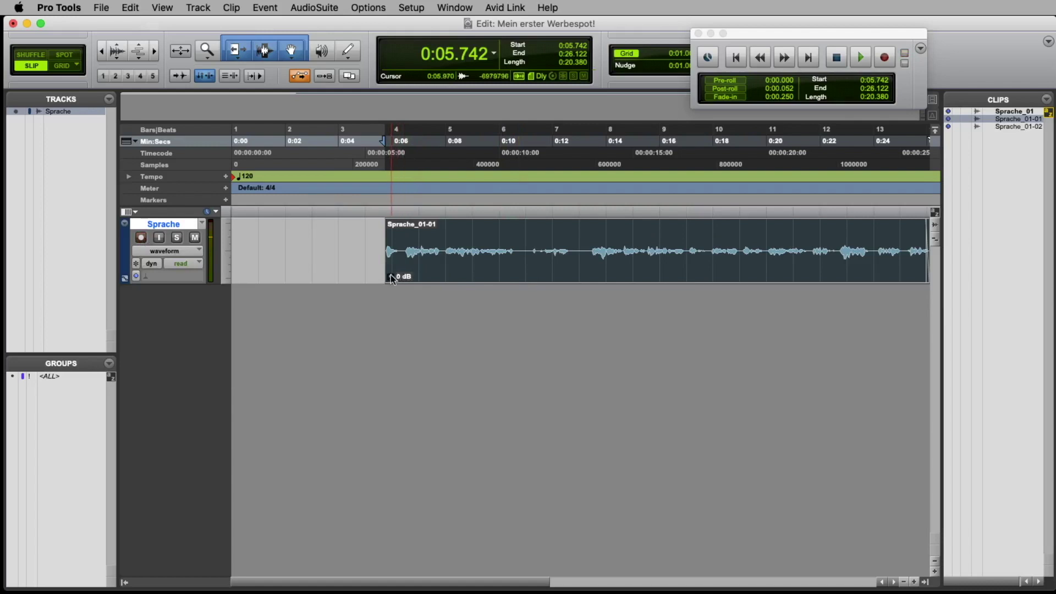
{"action": "left_click_drag", "start_coordinate": [391, 278], "coordinate": [611, 274]}
{"action": "left_click_drag", "start_coordinate": [609, 271], "coordinate": [609, 272]}
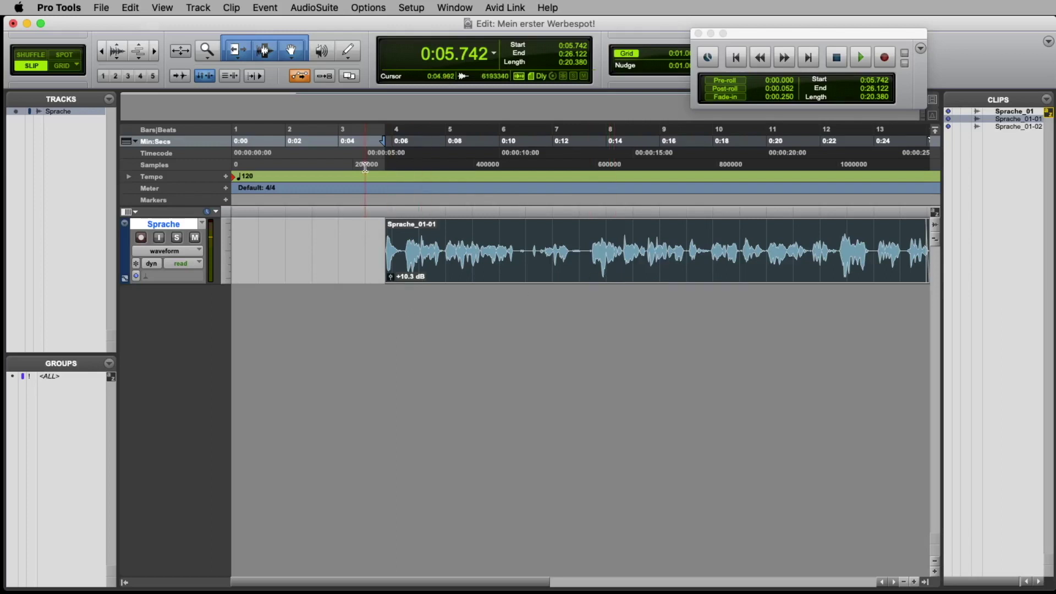
{"action": "left_click", "coordinate": [100, 52]}
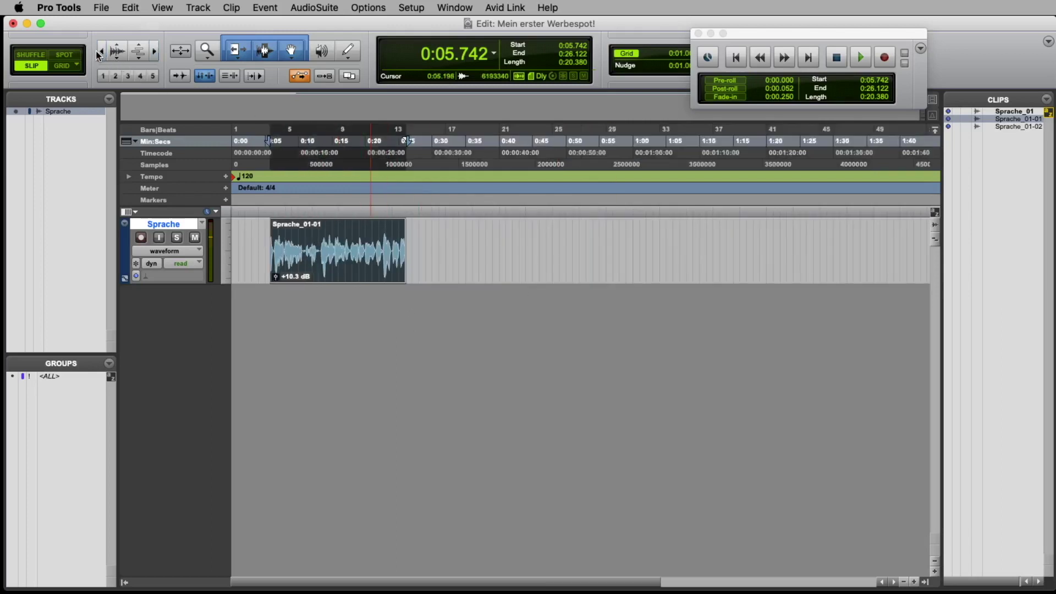
- Play the amplified clip to check its level, then select the loud passage from about 0:22.6 to 0:24.1
{"action": "left_click", "coordinate": [154, 53]}
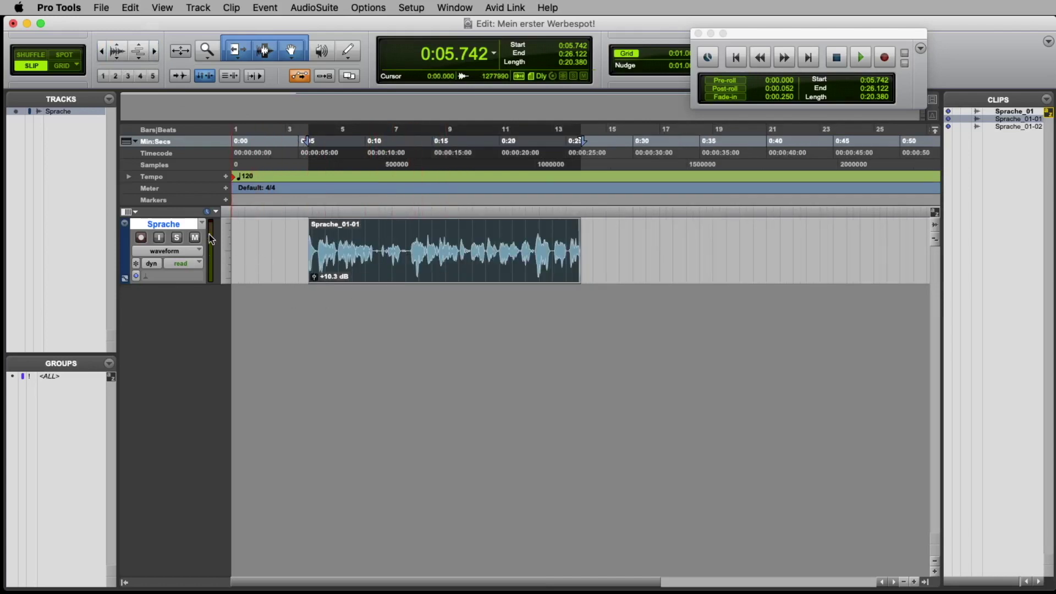
{"action": "key", "text": "space"}
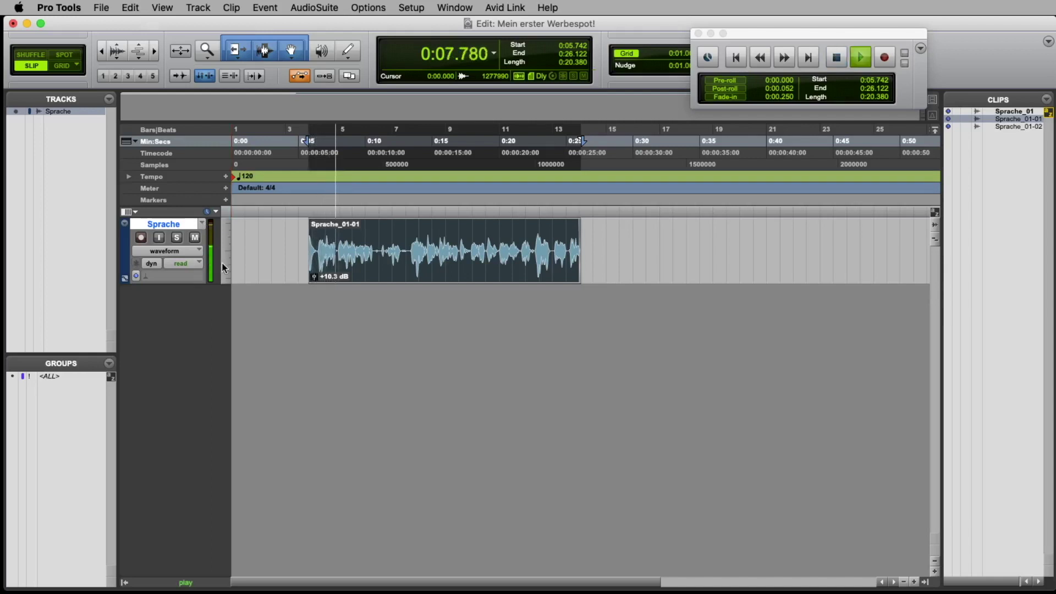
{"action": "key", "text": "space"}
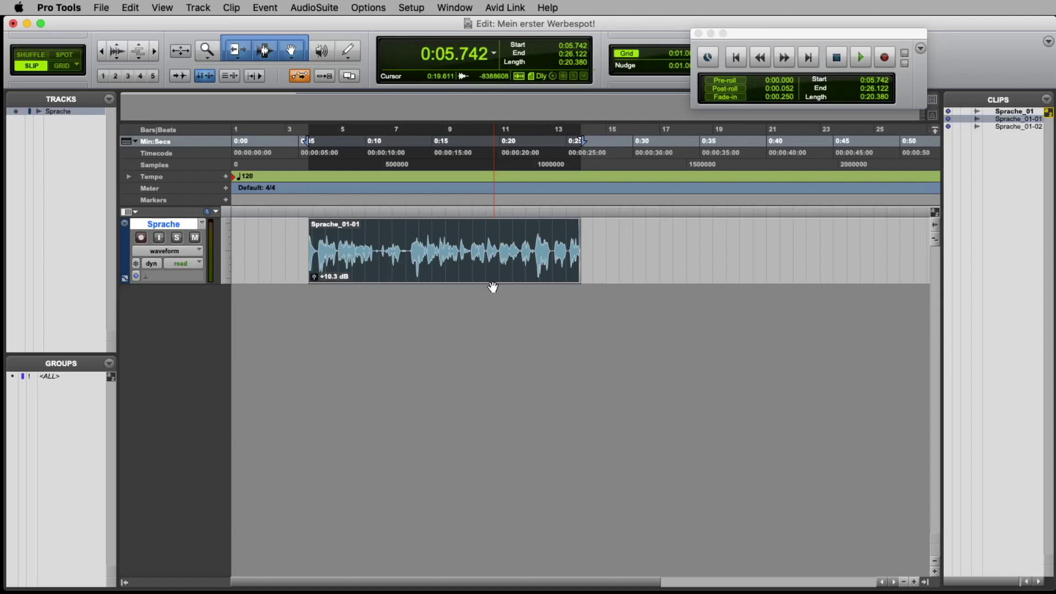
{"action": "left_click", "coordinate": [522, 261]}
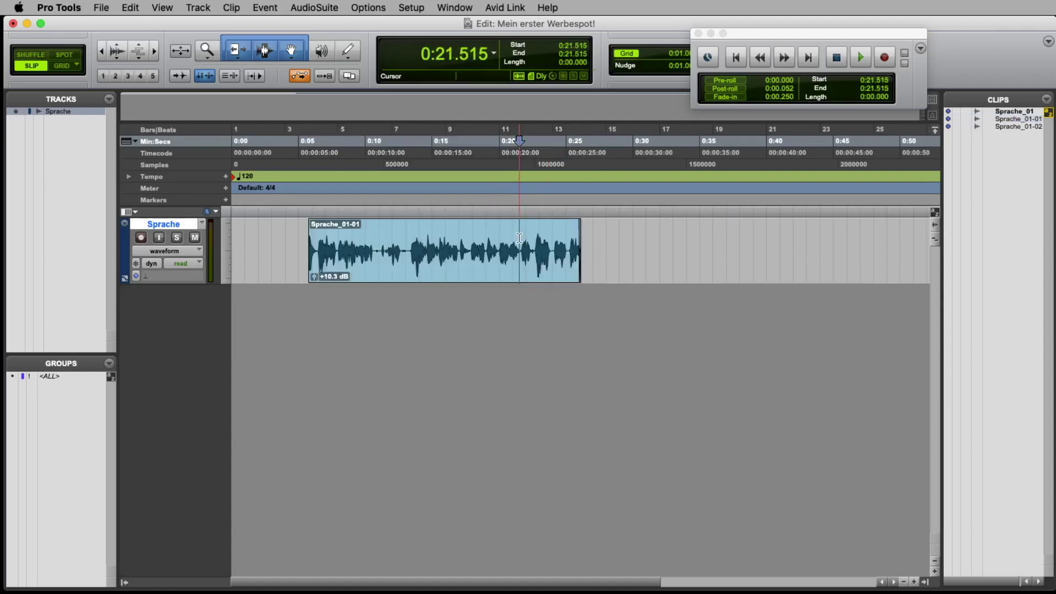
{"action": "left_click_drag", "start_coordinate": [378, 245], "coordinate": [405, 245]}
{"action": "left_click_drag", "start_coordinate": [536, 245], "coordinate": [554, 243]}
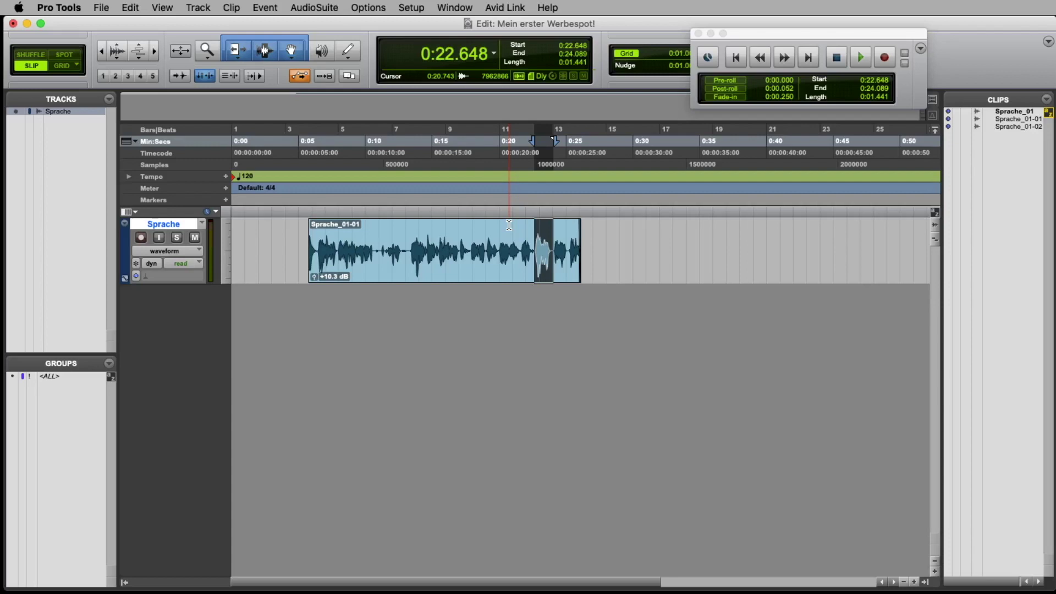
- Show the mix window and load the Dyn3 Compressor/Limiter (mono) plug-in into the Sprache track's first insert slot
{"action": "key", "text": "super+equal"}
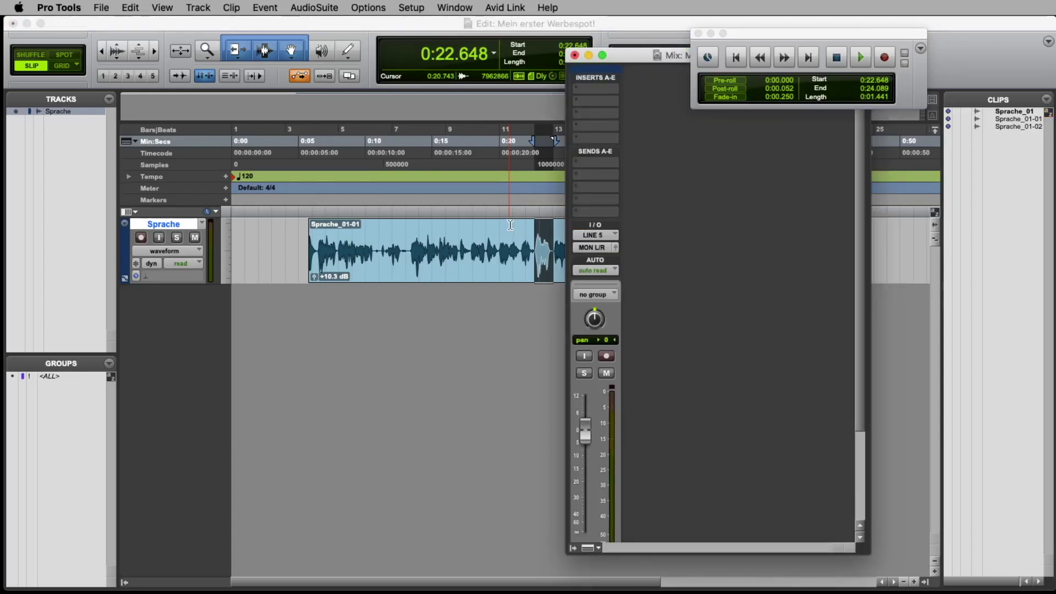
{"action": "left_click", "coordinate": [412, 7]}
{"action": "mouse_move", "coordinate": [446, 7]}
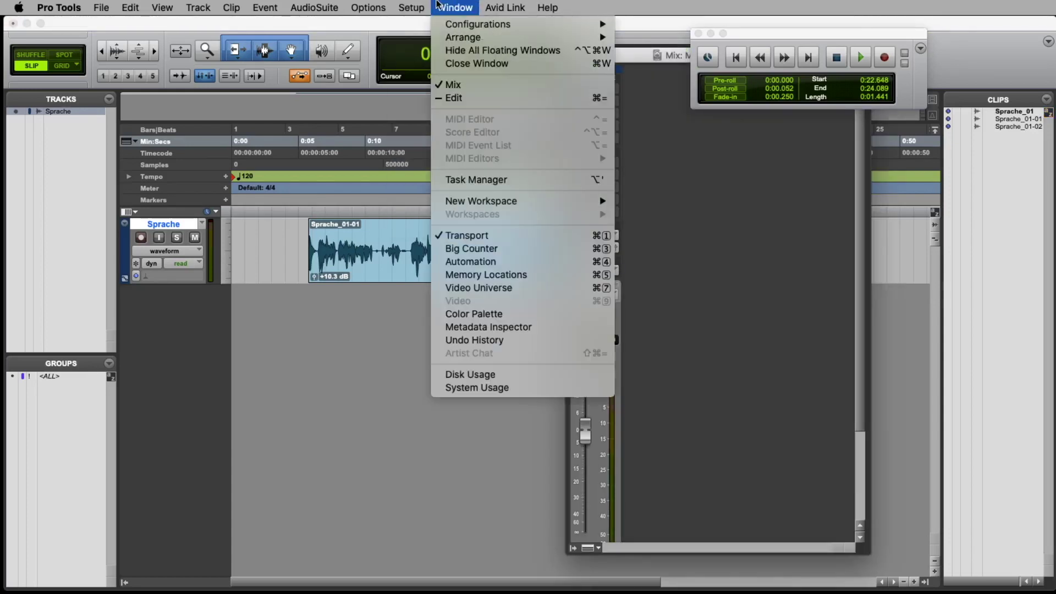
{"action": "left_click", "coordinate": [453, 84]}
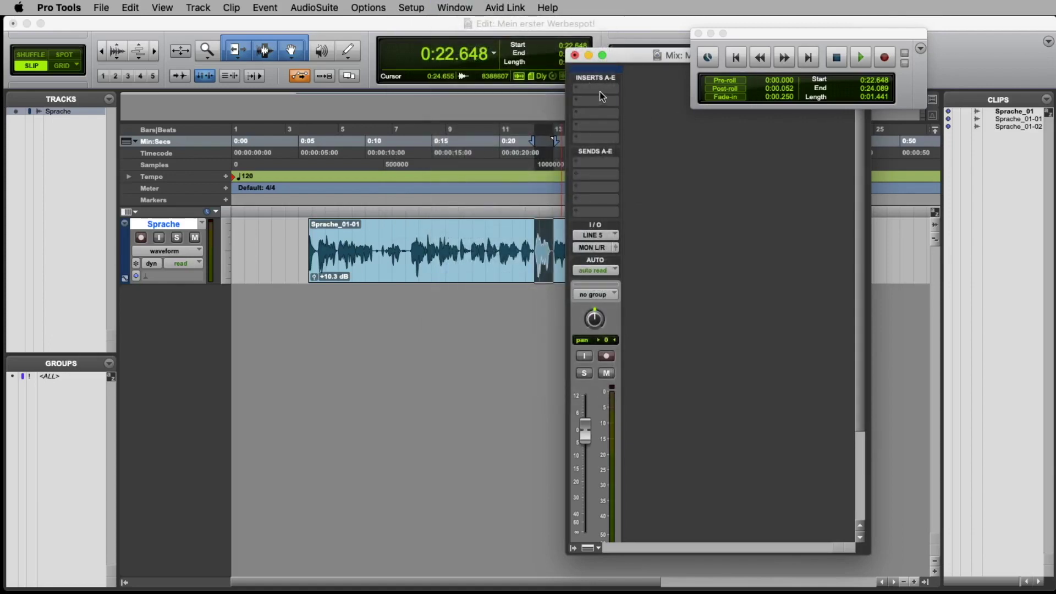
{"action": "left_click", "coordinate": [600, 91]}
{"action": "mouse_move", "coordinate": [601, 87]}
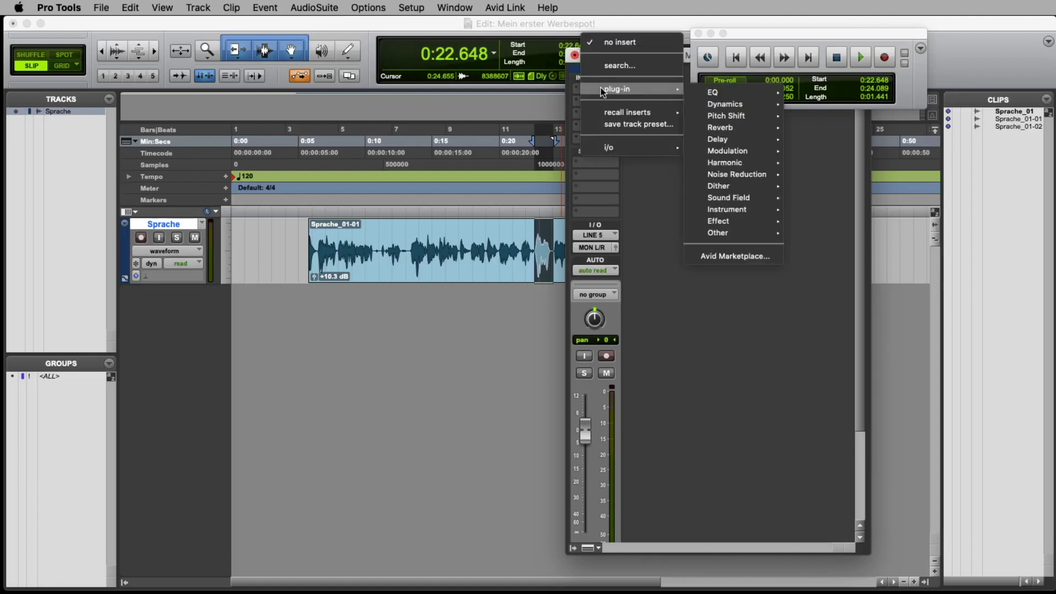
{"action": "mouse_move", "coordinate": [725, 104]}
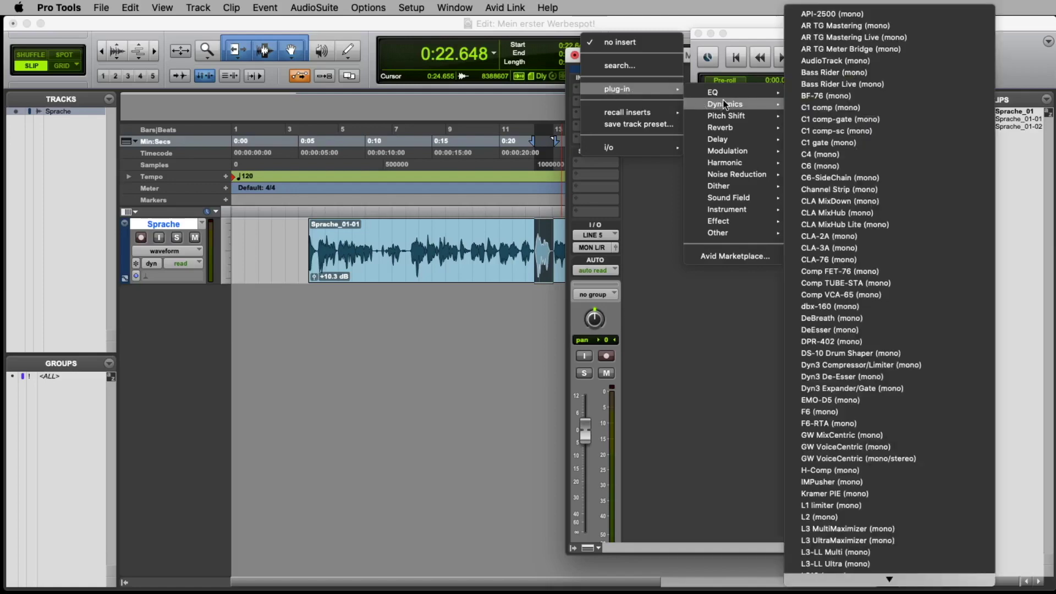
{"action": "scroll", "coordinate": [828, 412], "scroll_direction": "down", "scroll_amount": 12}
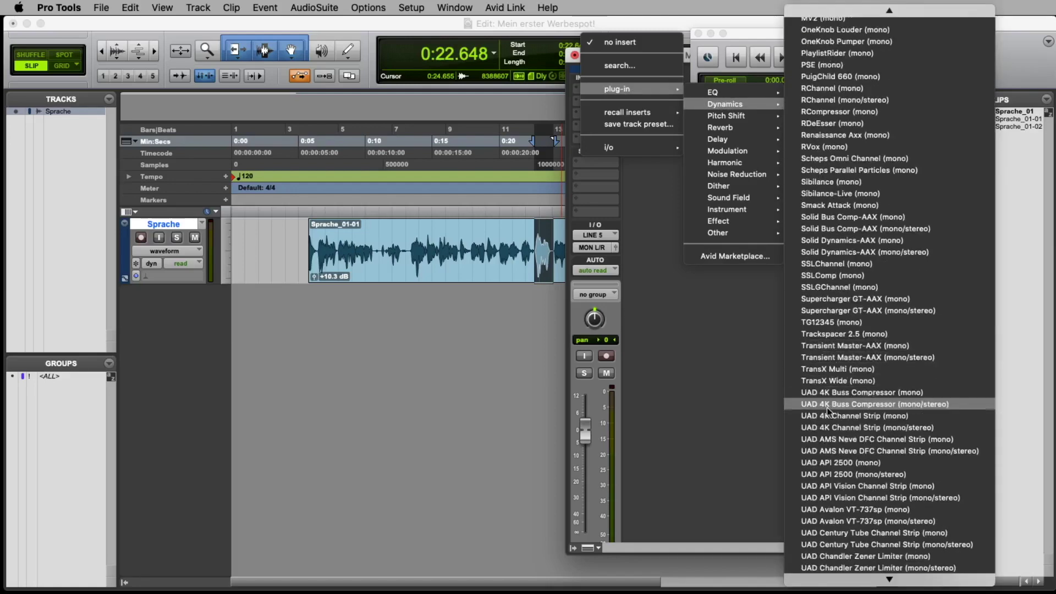
{"action": "scroll", "coordinate": [828, 413], "scroll_direction": "down", "scroll_amount": 8}
{"action": "scroll", "coordinate": [827, 416], "scroll_direction": "up", "scroll_amount": 20}
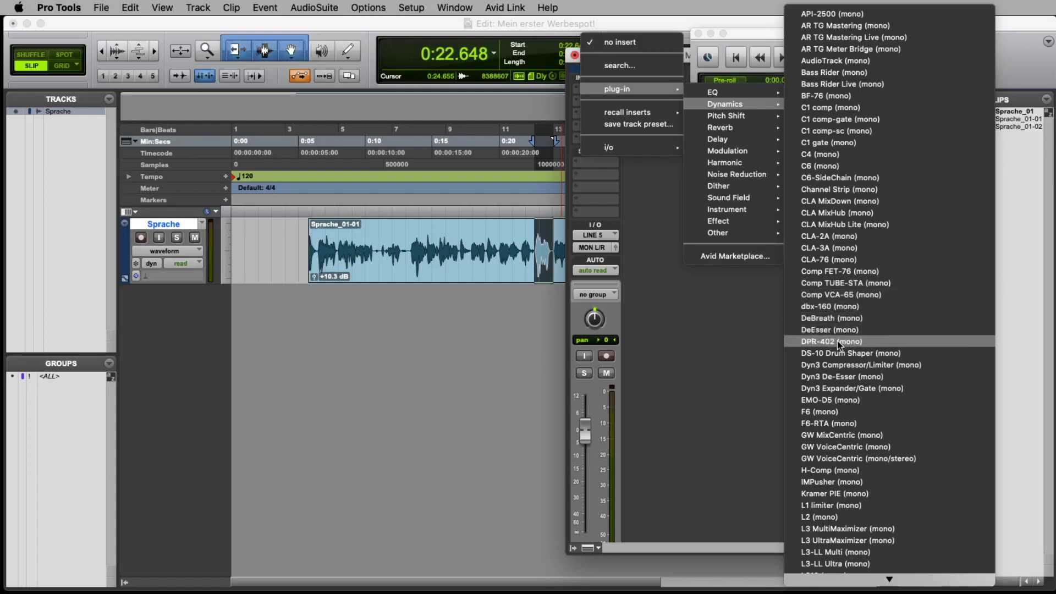
{"action": "left_click", "coordinate": [919, 366]}
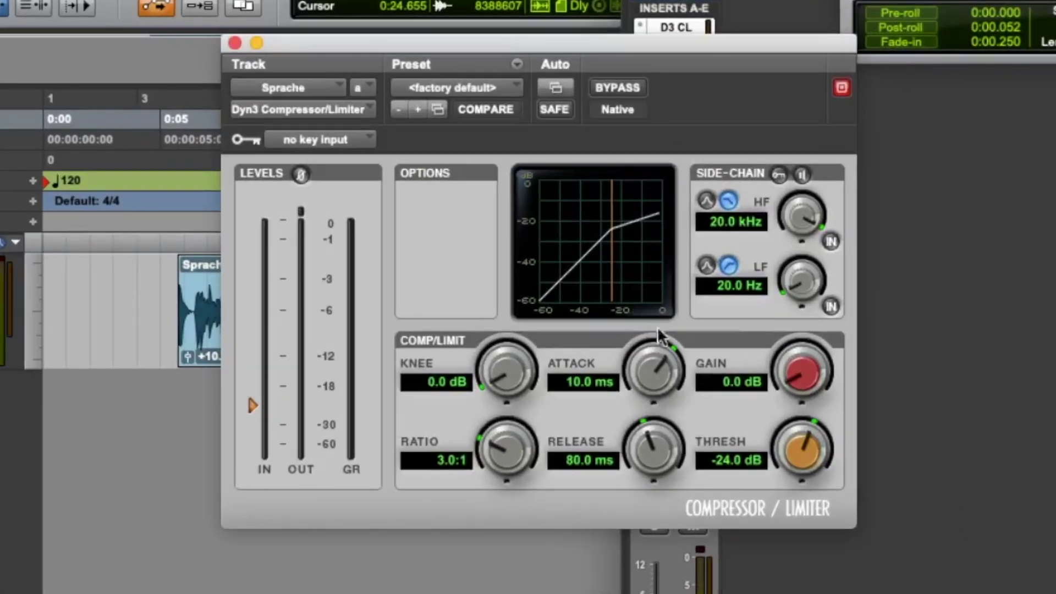
- Try compressor thresholds of -32.1 dB and -30.7 dB, then raise it to 0.0 dB and play the track
{"action": "left_click_drag", "start_coordinate": [811, 454], "coordinate": [809, 478]}
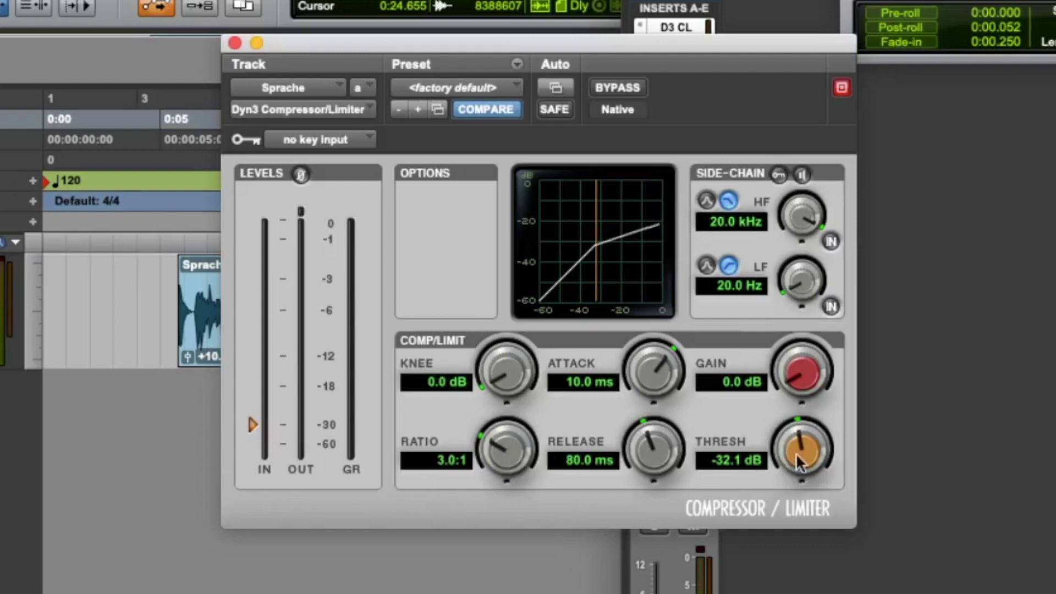
{"action": "left_click_drag", "start_coordinate": [797, 453], "coordinate": [787, 447]}
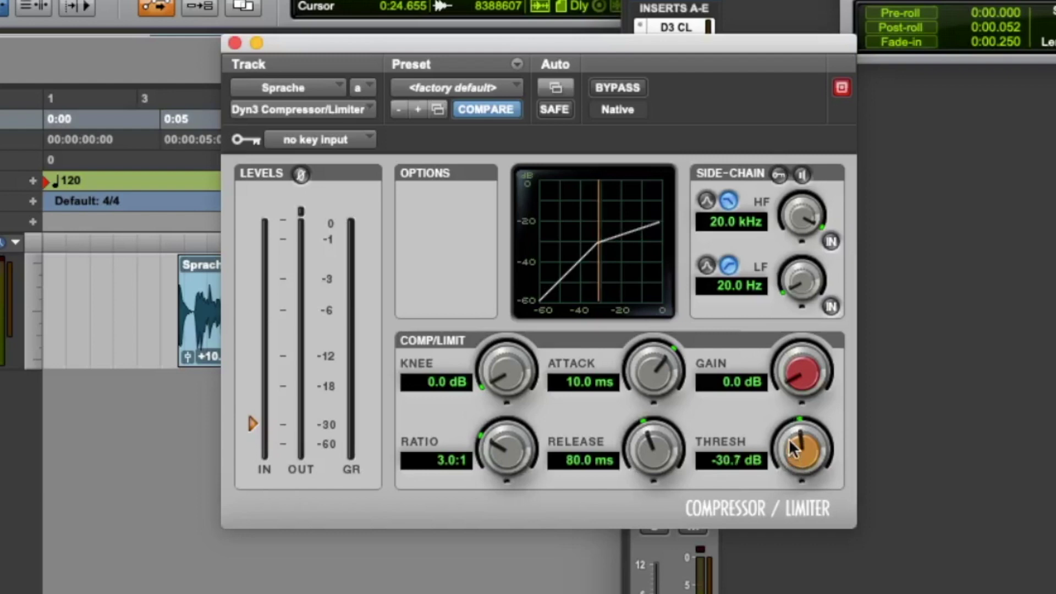
{"action": "left_click_drag", "start_coordinate": [793, 451], "coordinate": [789, 264]}
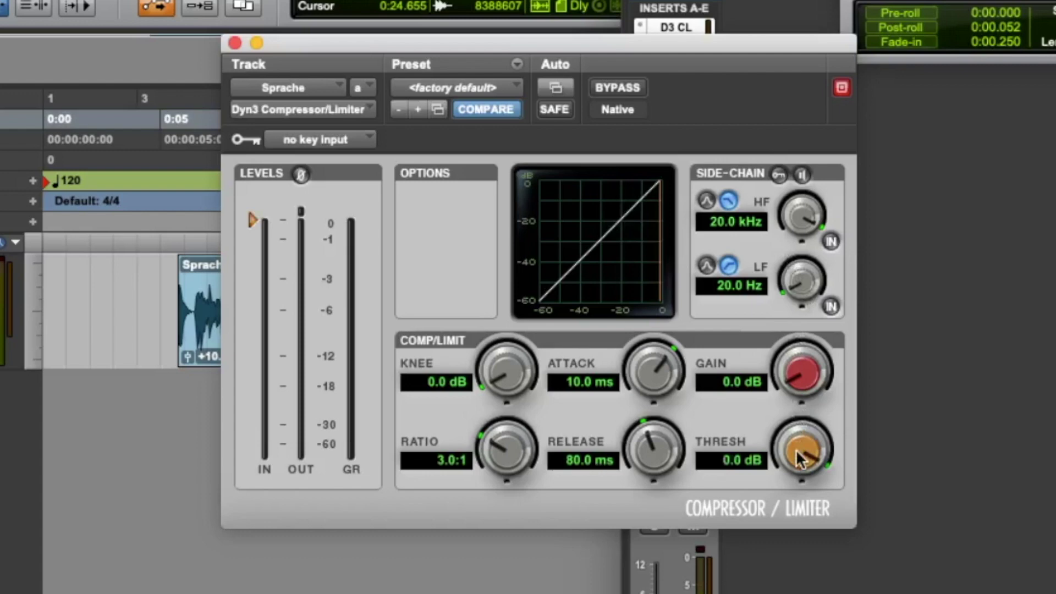
{"action": "mouse_move", "coordinate": [792, 450]}
{"action": "left_mouse_down"}
{"action": "mouse_move", "coordinate": [807, 593]}
{"action": "mouse_move", "coordinate": [791, 412]}
{"action": "left_mouse_up"}
{"action": "key", "text": "space"}
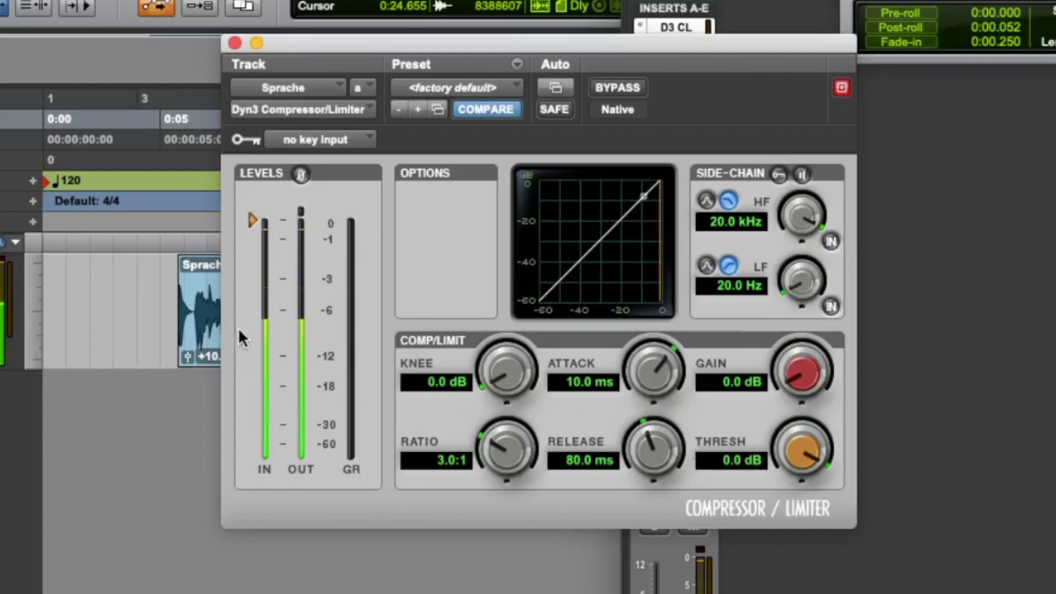
- Set the playback start to about 0:06.7, lower the compressor threshold to -20.4 dB while listening, and close the plug-in window
{"action": "left_click", "coordinate": [170, 331]}
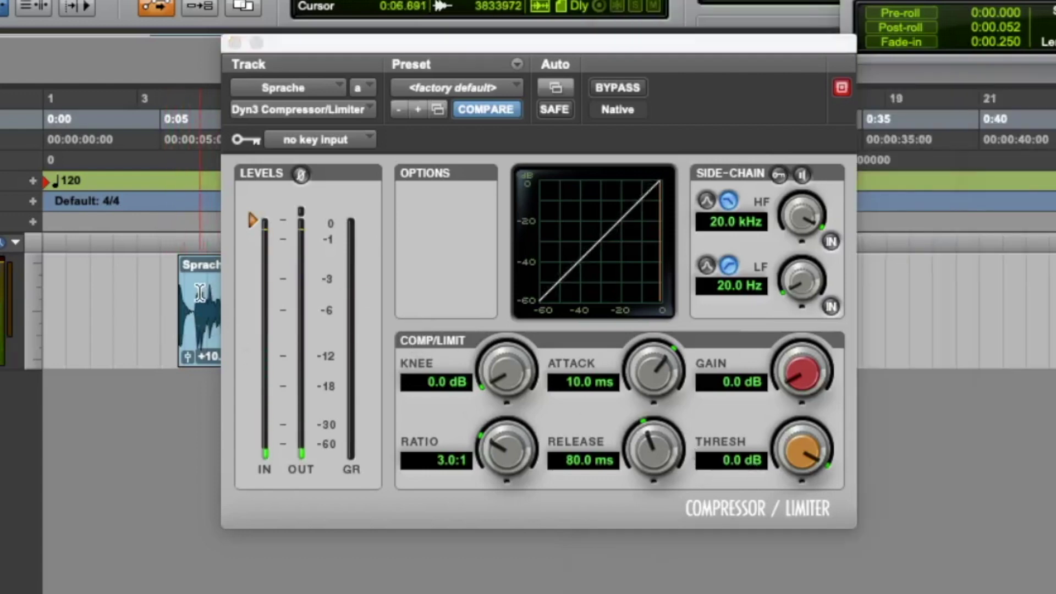
{"action": "left_click_drag", "start_coordinate": [786, 467], "coordinate": [775, 556]}
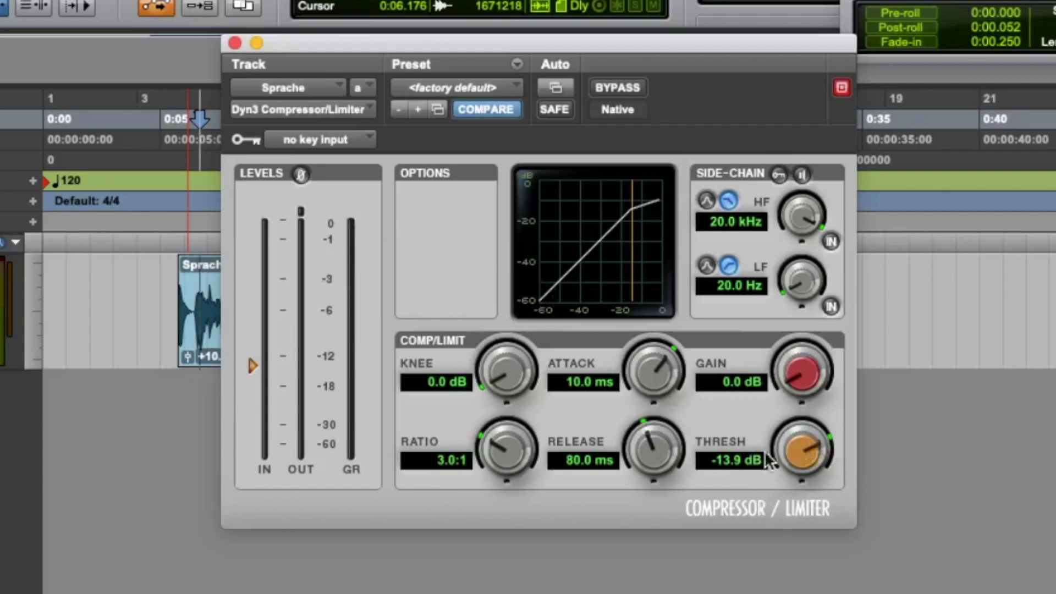
{"action": "key", "text": "space"}
{"action": "mouse_move", "coordinate": [791, 447]}
{"action": "left_mouse_down"}
{"action": "mouse_move", "coordinate": [791, 485]}
{"action": "mouse_move", "coordinate": [789, 458]}
{"action": "left_mouse_up"}
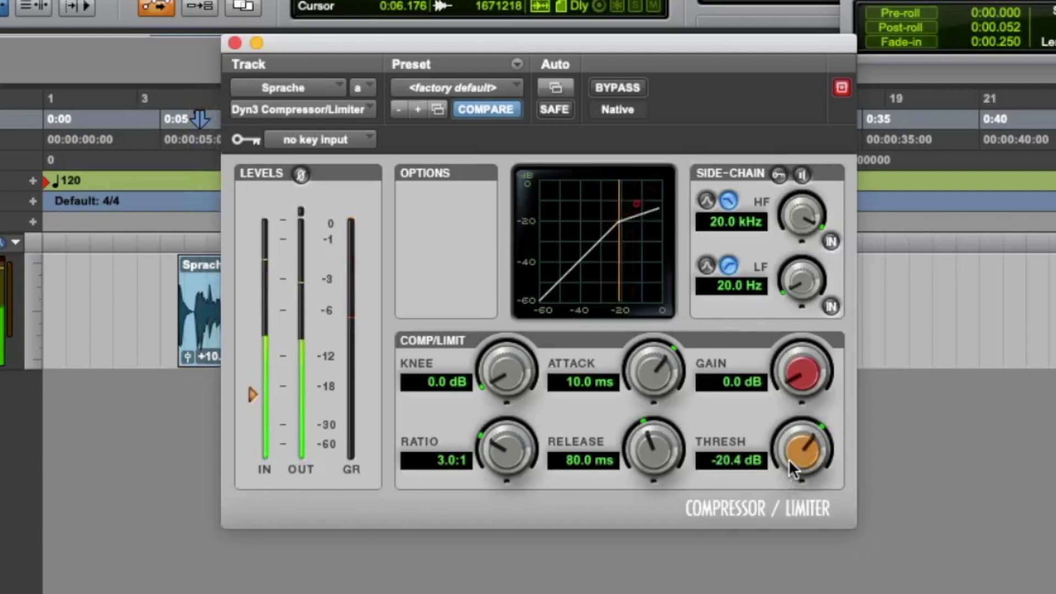
{"action": "left_click", "coordinate": [234, 42]}
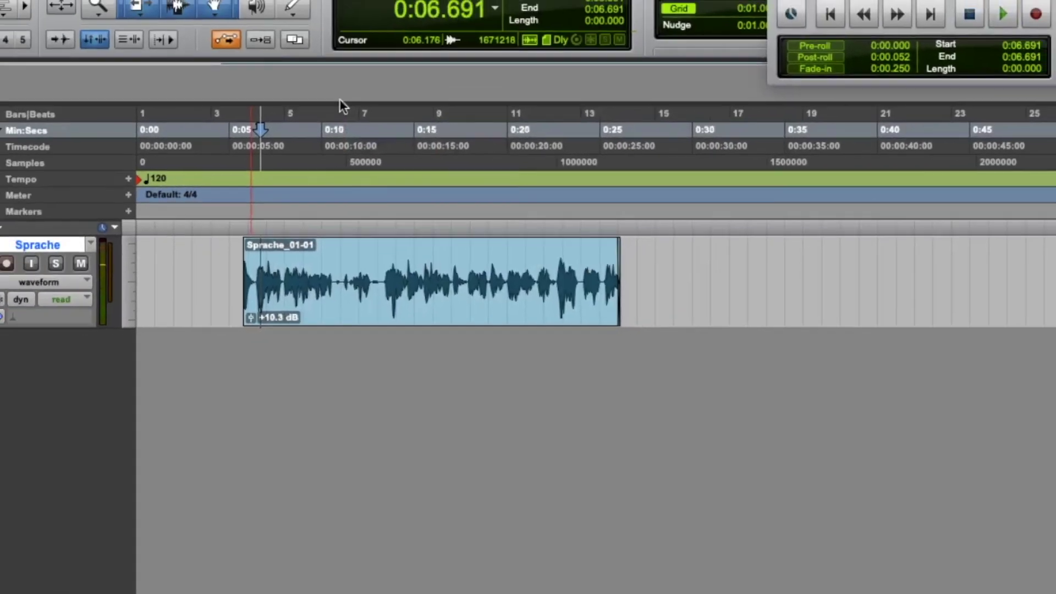
- Load the EQ3 7-Band (mono) plug-in into the Sprache track's second insert slot from the mix window
{"action": "key", "text": "super+equal"}
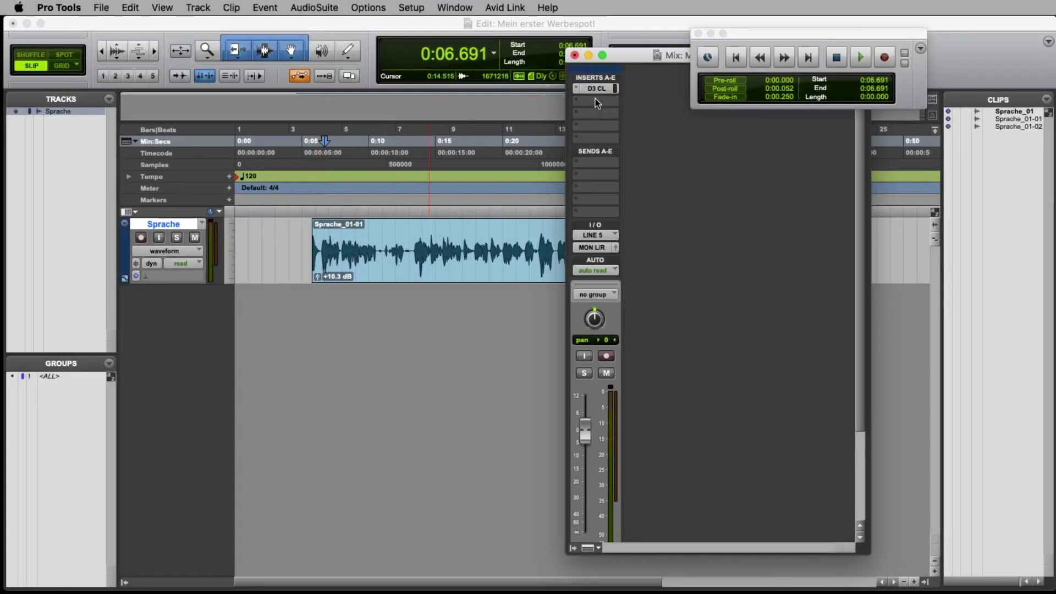
{"action": "left_click", "coordinate": [593, 102]}
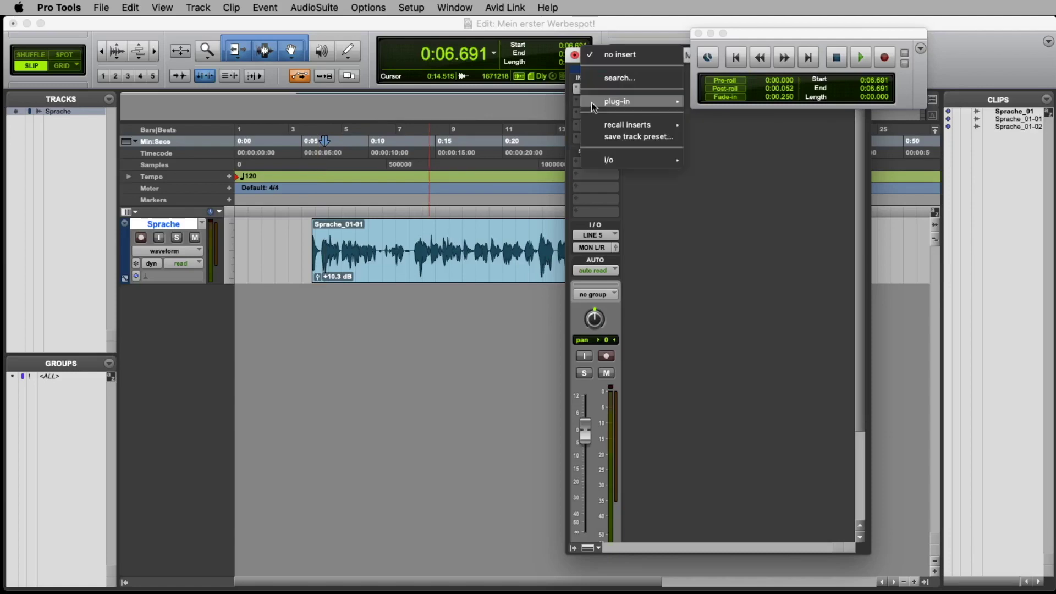
{"action": "mouse_move", "coordinate": [626, 102]}
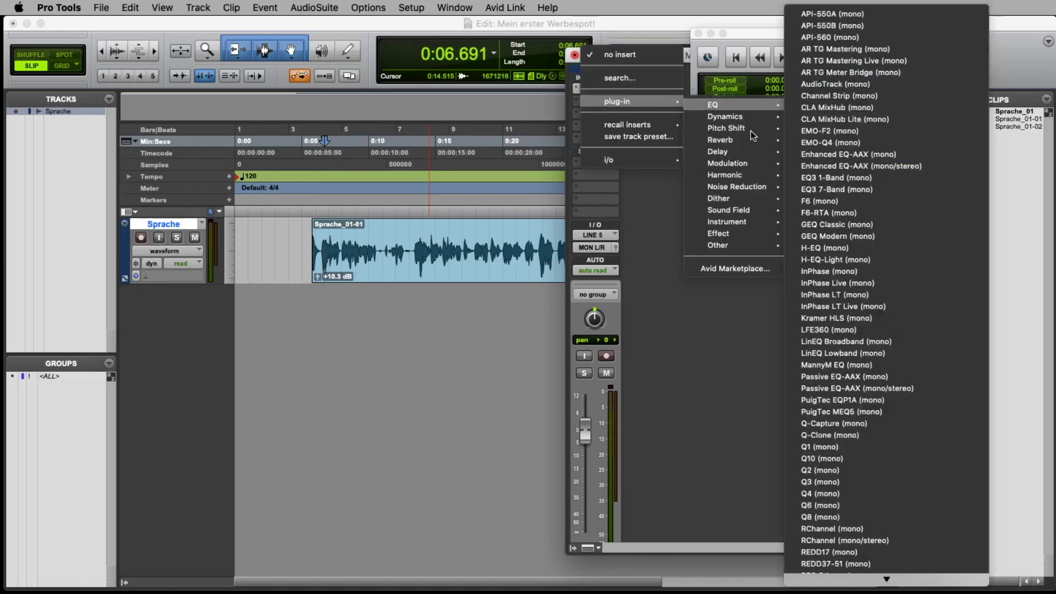
{"action": "mouse_move", "coordinate": [728, 103]}
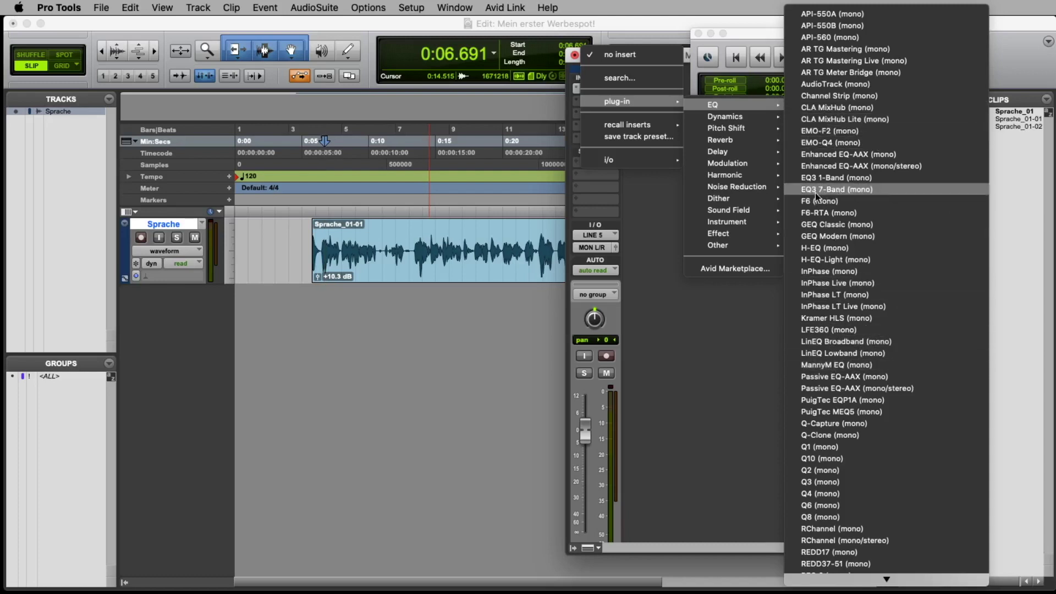
{"action": "left_click", "coordinate": [845, 191]}
{"action": "left_click_drag", "start_coordinate": [550, 98], "coordinate": [569, 68]}
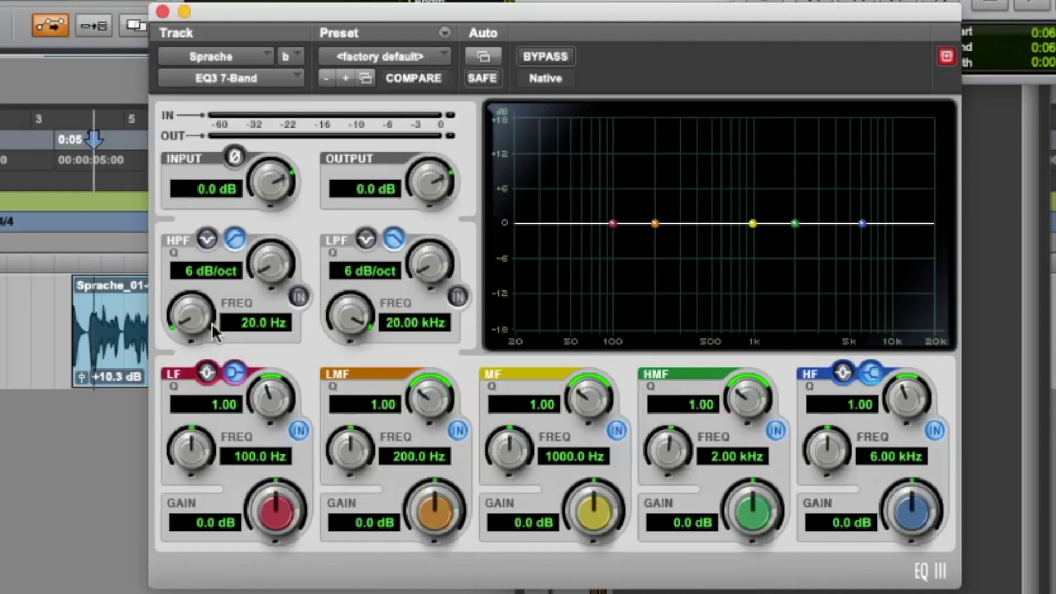
- Enable the EQ's high-pass filter, audition it at 968 Hz, and lower its frequency to 110.3 Hz
{"action": "left_click", "coordinate": [301, 298]}
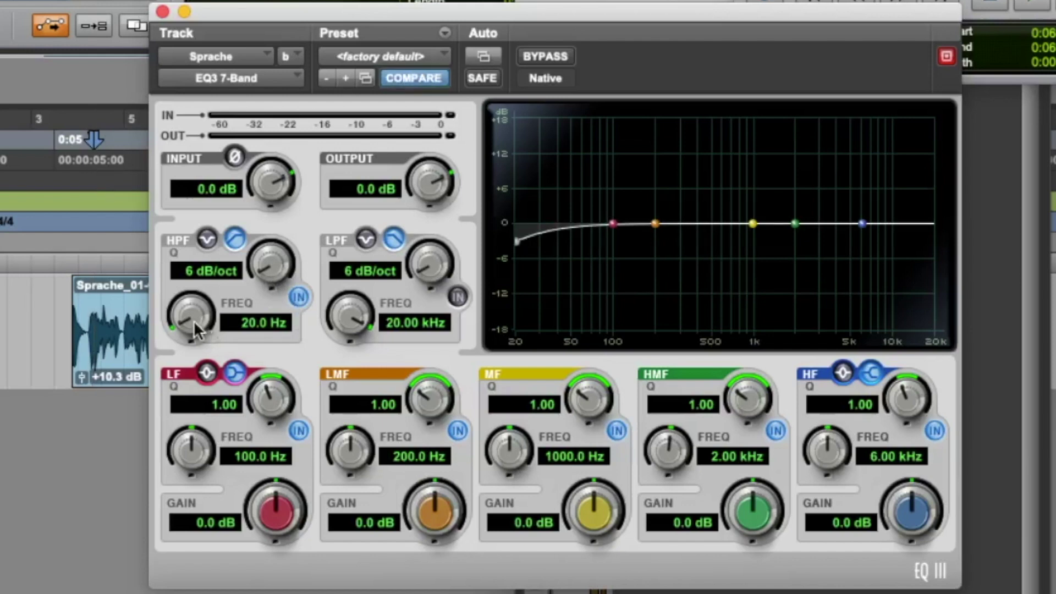
{"action": "left_click_drag", "start_coordinate": [197, 330], "coordinate": [168, 152]}
{"action": "key", "text": "space"}
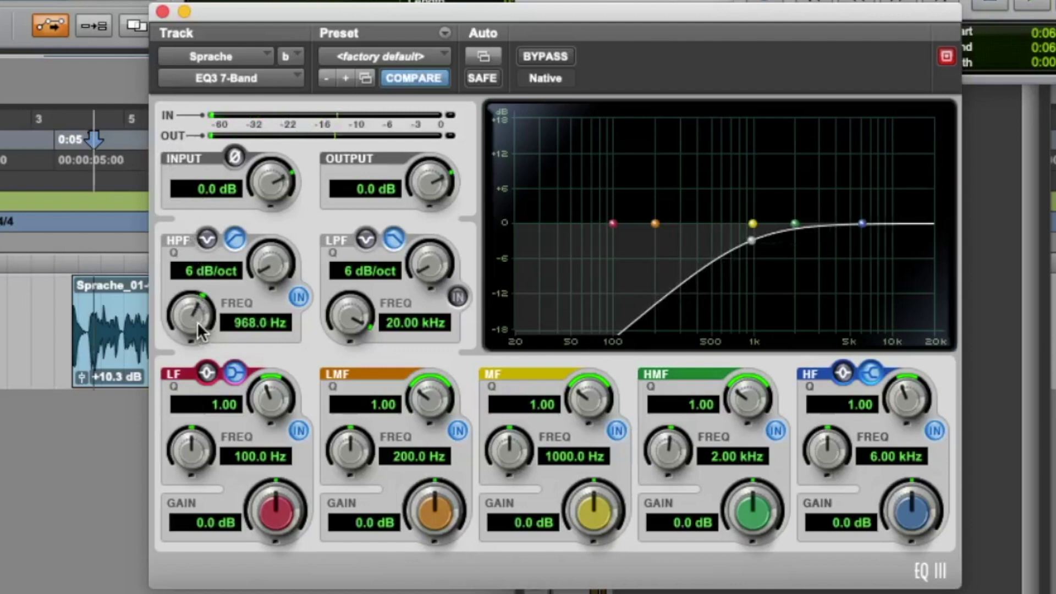
{"action": "key", "text": "space"}
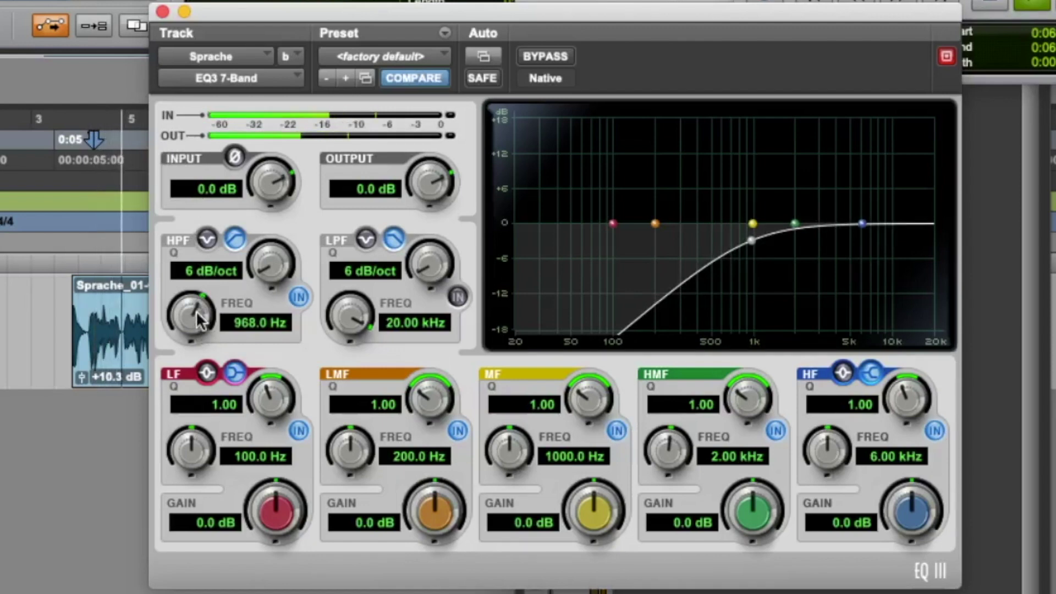
{"action": "left_click_drag", "start_coordinate": [199, 325], "coordinate": [195, 349]}
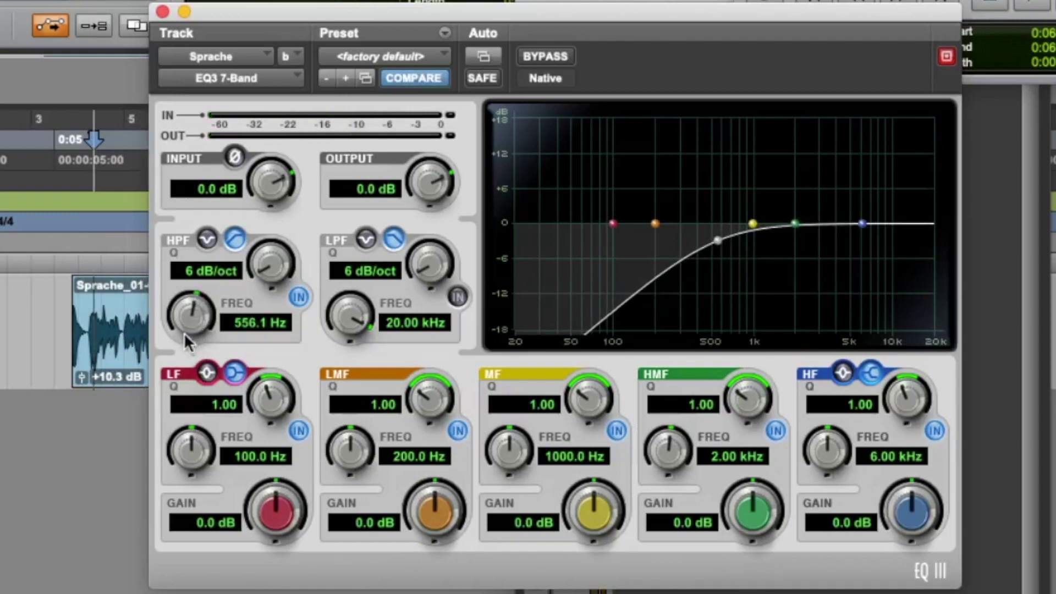
{"action": "left_click_drag", "start_coordinate": [190, 322], "coordinate": [185, 386]}
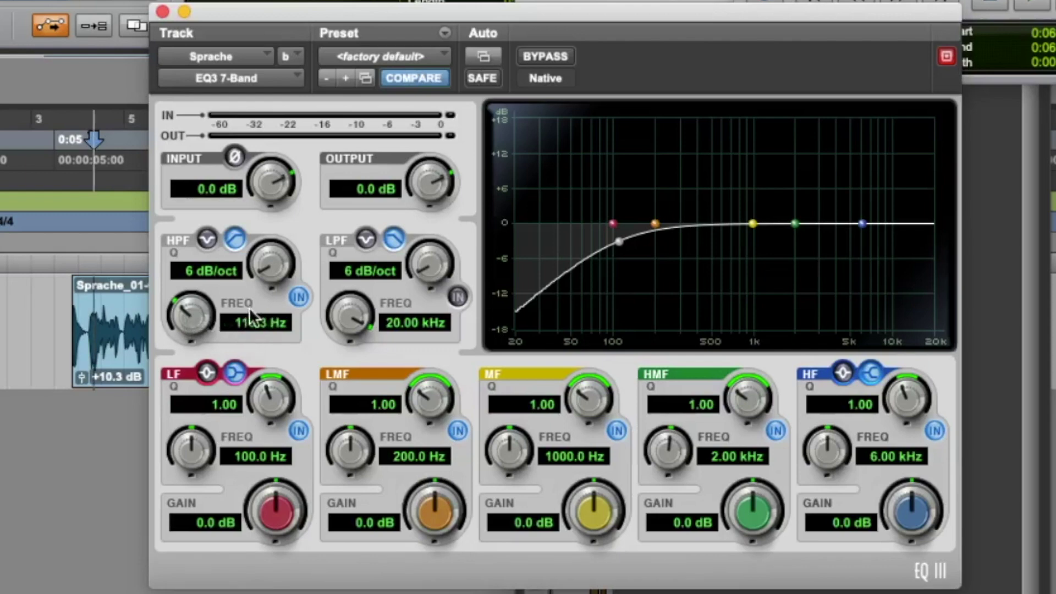
- Set the high-pass filter's slope to 12 dB/oct and compare the voice with the filter off and on during playback
{"action": "left_click", "coordinate": [293, 299]}
{"action": "left_click", "coordinate": [296, 299]}
{"action": "left_click", "coordinate": [297, 296]}
{"action": "left_click", "coordinate": [298, 299]}
{"action": "left_click_drag", "start_coordinate": [262, 276], "coordinate": [264, 254]}
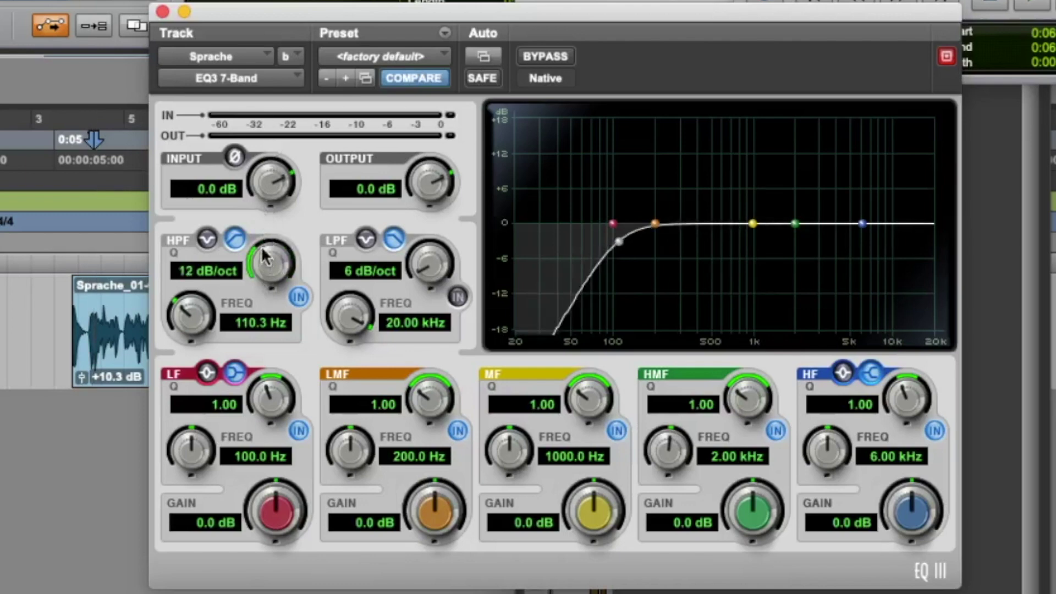
{"action": "key", "text": "space"}
{"action": "left_click", "coordinate": [298, 296]}
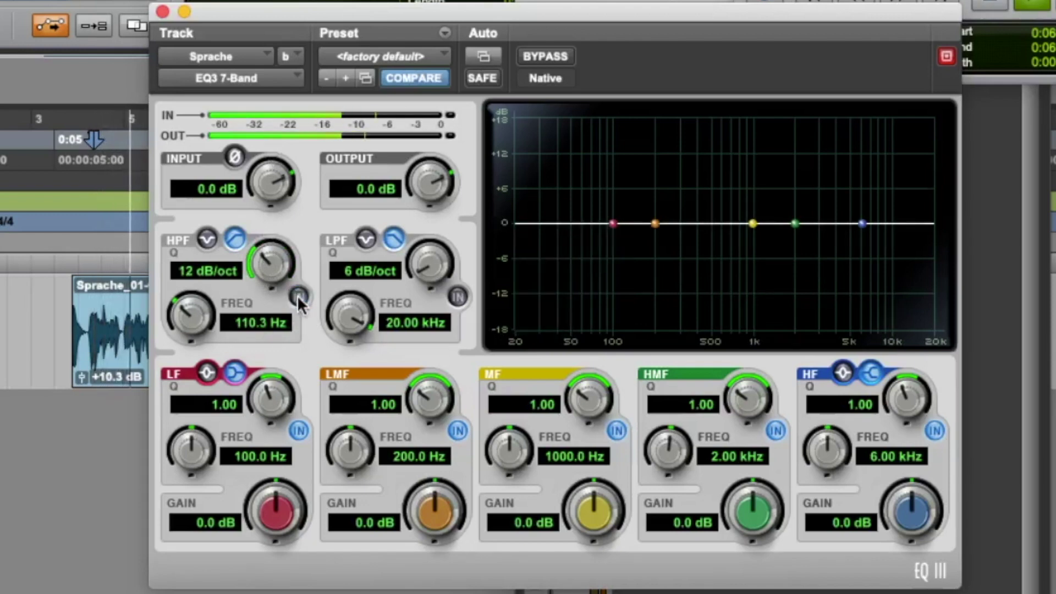
{"action": "left_click", "coordinate": [298, 297]}
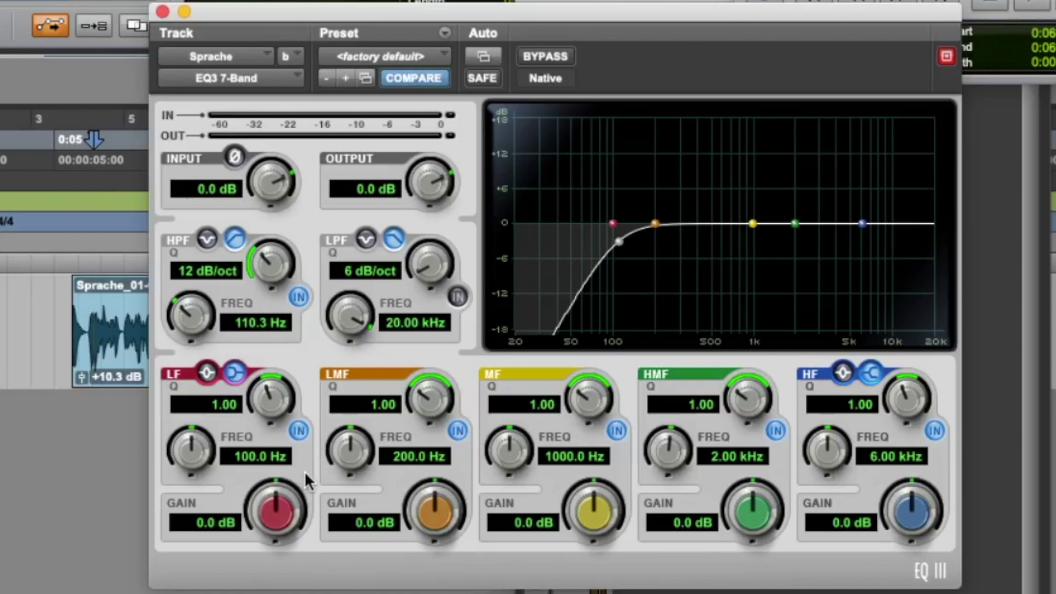
- Set the EQ's LF band to -1.0 dB at 211.4 Hz and switch the high-pass filter off
{"action": "left_click_drag", "start_coordinate": [189, 451], "coordinate": [191, 400]}
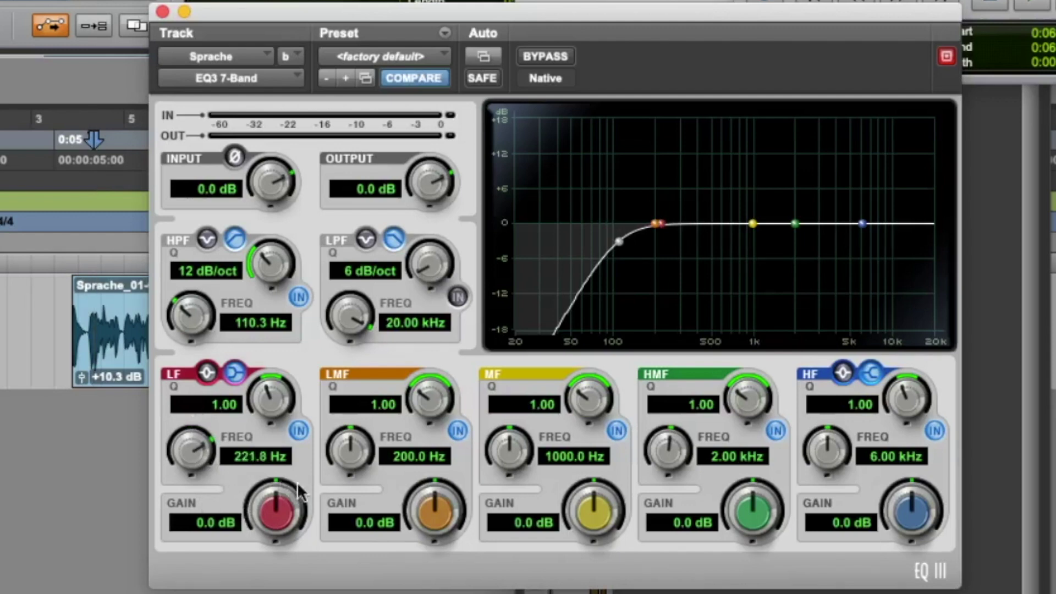
{"action": "mouse_move", "coordinate": [187, 454]}
{"action": "left_mouse_down"}
{"action": "mouse_move", "coordinate": [187, 439]}
{"action": "mouse_move", "coordinate": [194, 458]}
{"action": "left_mouse_up"}
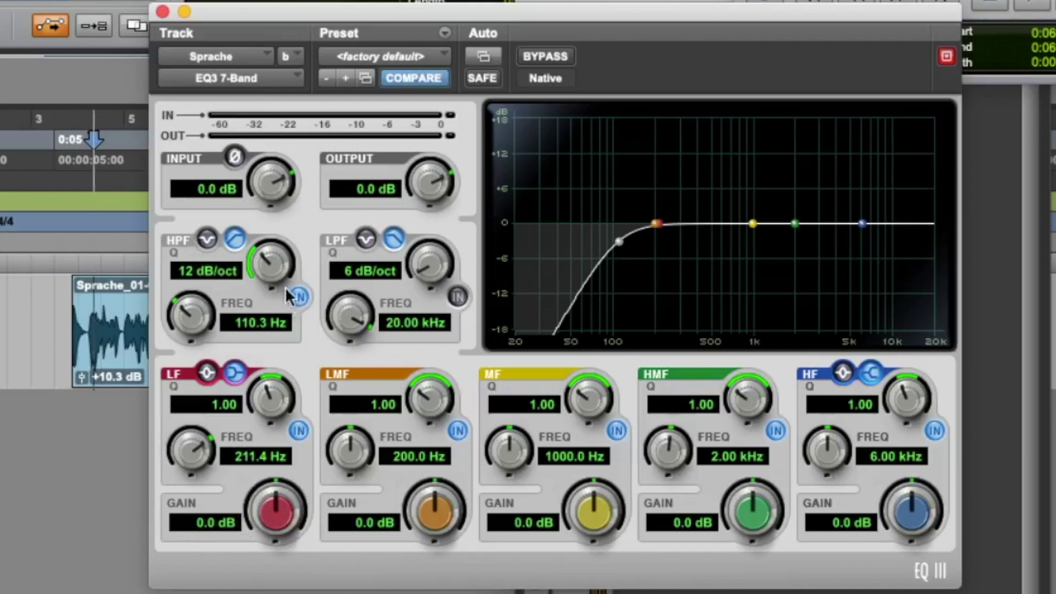
{"action": "left_click", "coordinate": [297, 297]}
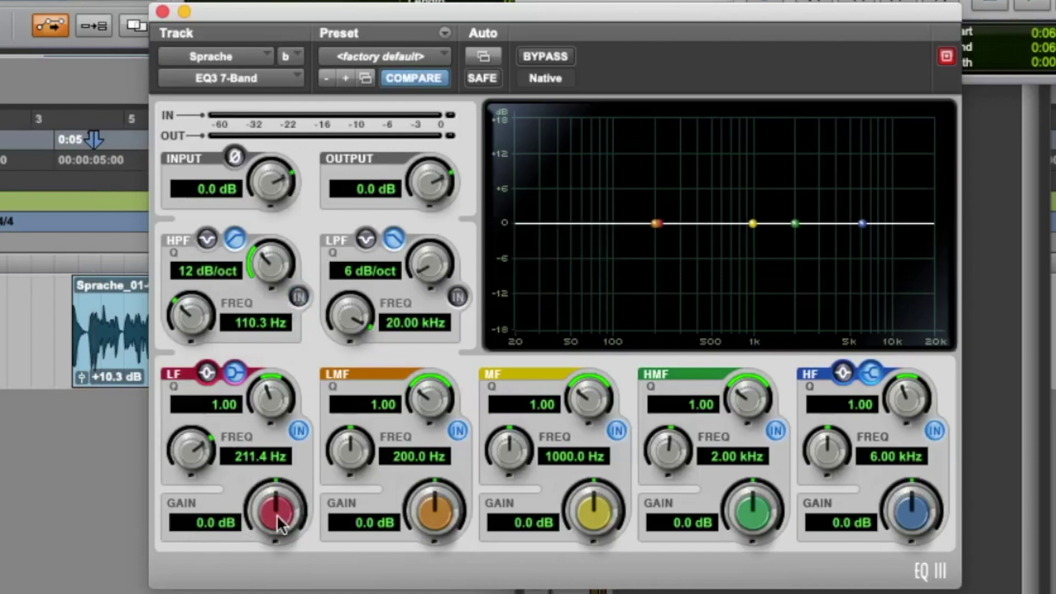
{"action": "left_click_drag", "start_coordinate": [277, 514], "coordinate": [273, 552]}
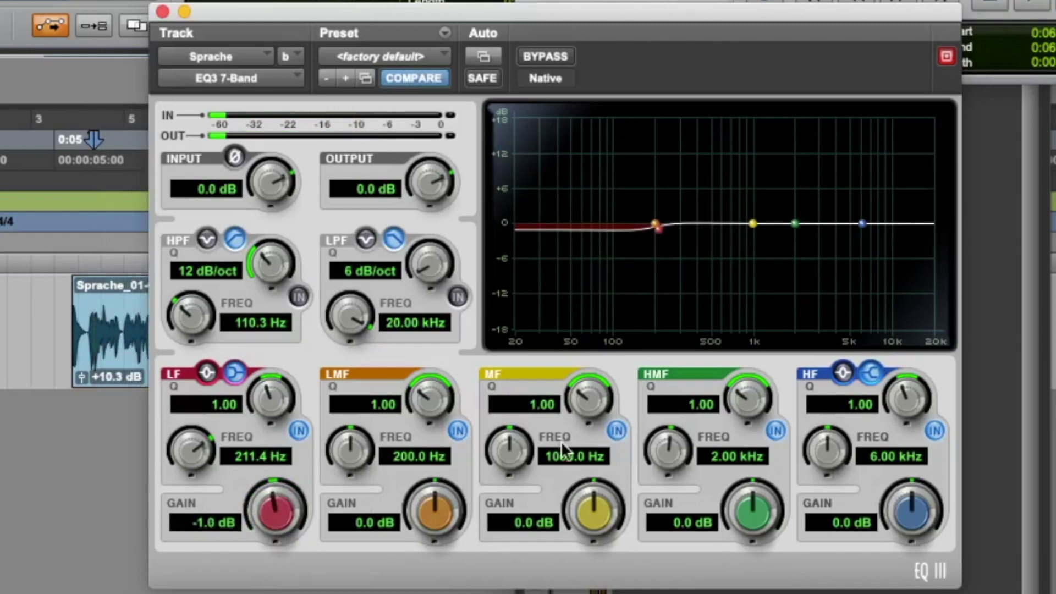
- Set the LMF band to -3.0 dB at 521.1 Hz and the HMF band to 2.1 dB at 1.85 kHz
{"action": "left_click_drag", "start_coordinate": [385, 463], "coordinate": [414, 377]}
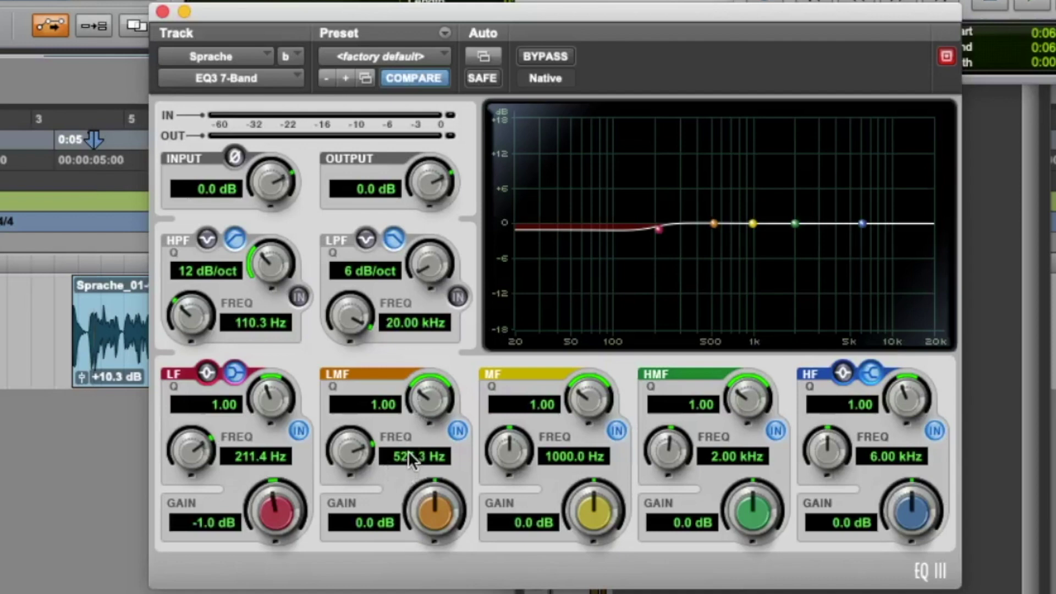
{"action": "scroll", "coordinate": [408, 450], "scroll_direction": "down", "scroll_amount": 1}
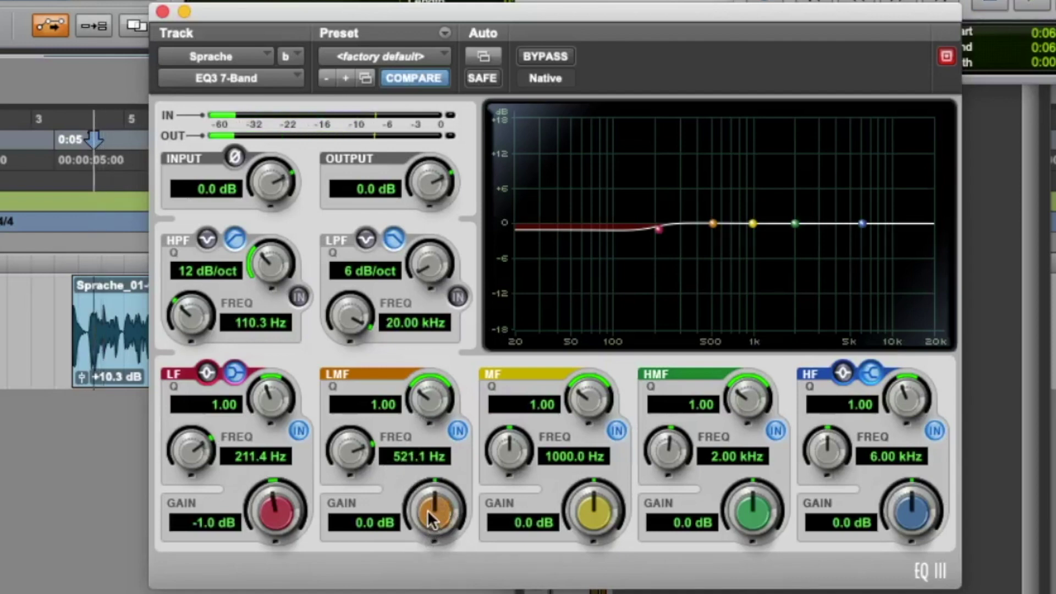
{"action": "mouse_move", "coordinate": [431, 501]}
{"action": "left_mouse_down"}
{"action": "mouse_move", "coordinate": [430, 536]}
{"action": "mouse_move", "coordinate": [437, 513]}
{"action": "left_mouse_up"}
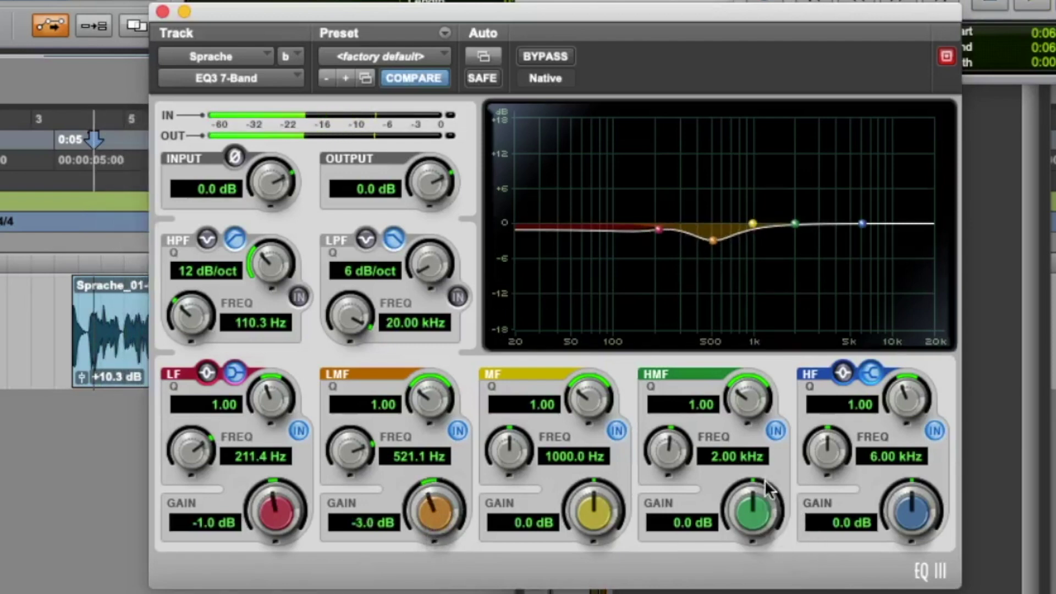
{"action": "left_click_drag", "start_coordinate": [750, 510], "coordinate": [727, 480]}
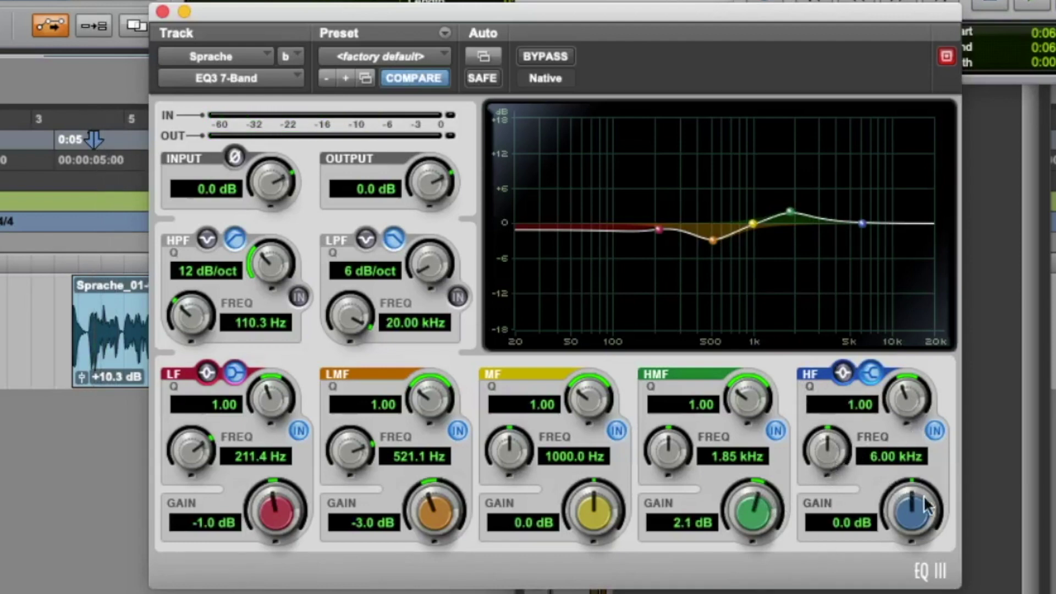
- Set the HF shelf to 1.6 dB at 8.66 kHz while listening, and close the EQ and mix windows
{"action": "mouse_move", "coordinate": [924, 505]}
{"action": "left_mouse_down"}
{"action": "mouse_move", "coordinate": [915, 476]}
{"action": "mouse_move", "coordinate": [913, 493]}
{"action": "left_mouse_up"}
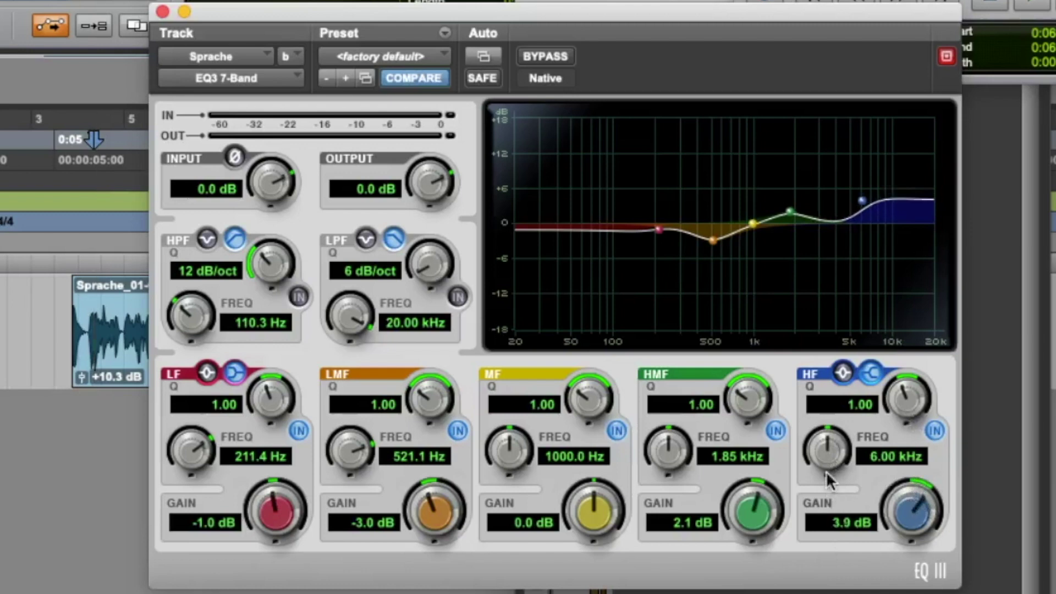
{"action": "left_click_drag", "start_coordinate": [826, 471], "coordinate": [824, 401]}
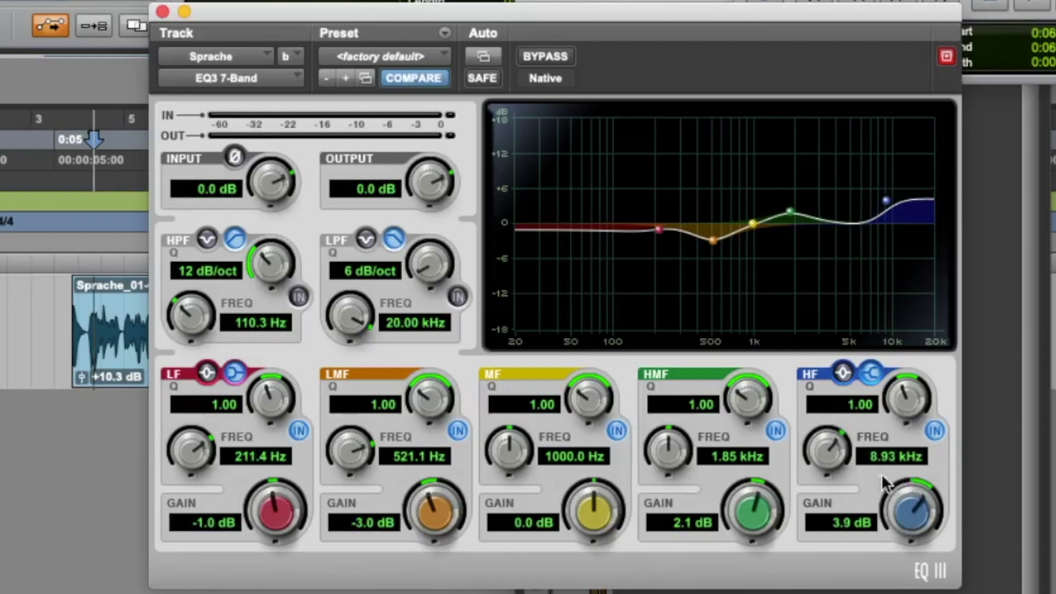
{"action": "left_click_drag", "start_coordinate": [831, 453], "coordinate": [834, 477]}
{"action": "key", "text": "space"}
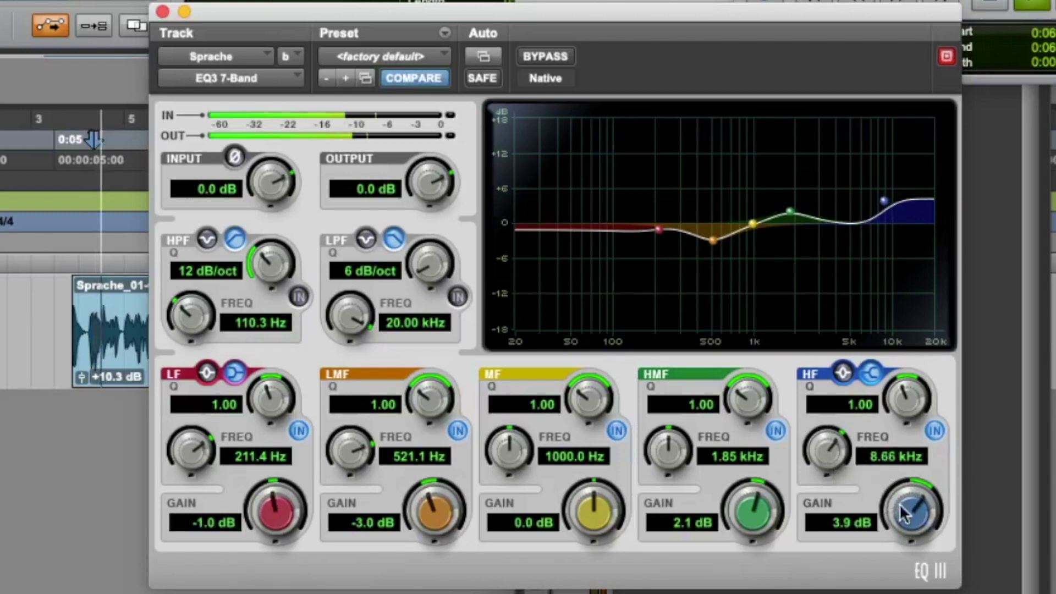
{"action": "left_click_drag", "start_coordinate": [900, 504], "coordinate": [904, 545]}
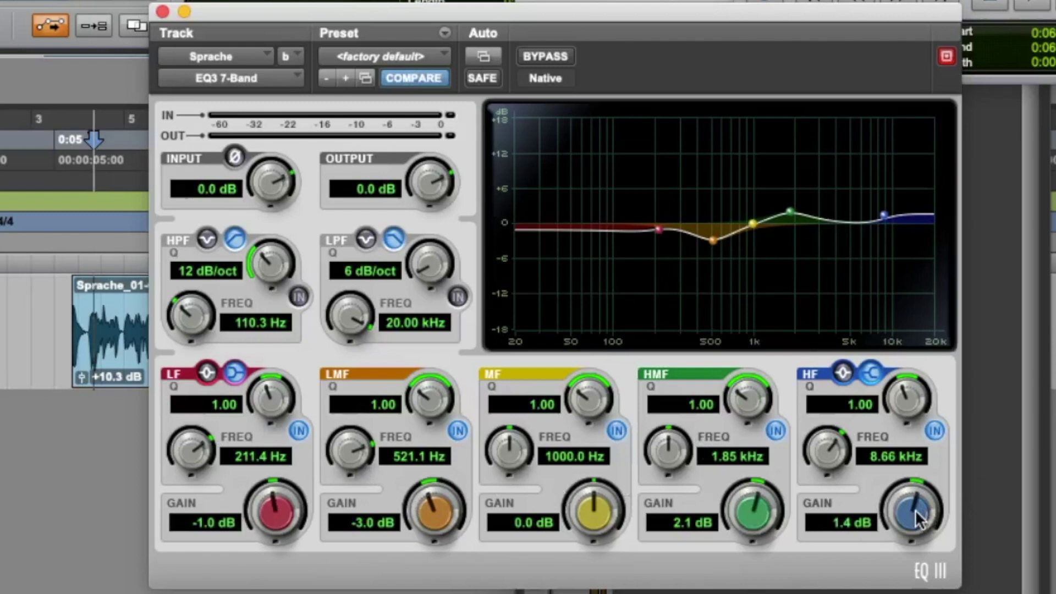
{"action": "mouse_move", "coordinate": [915, 509]}
{"action": "left_mouse_down"}
{"action": "mouse_move", "coordinate": [914, 452]}
{"action": "mouse_move", "coordinate": [912, 543]}
{"action": "mouse_move", "coordinate": [913, 490]}
{"action": "left_mouse_up"}
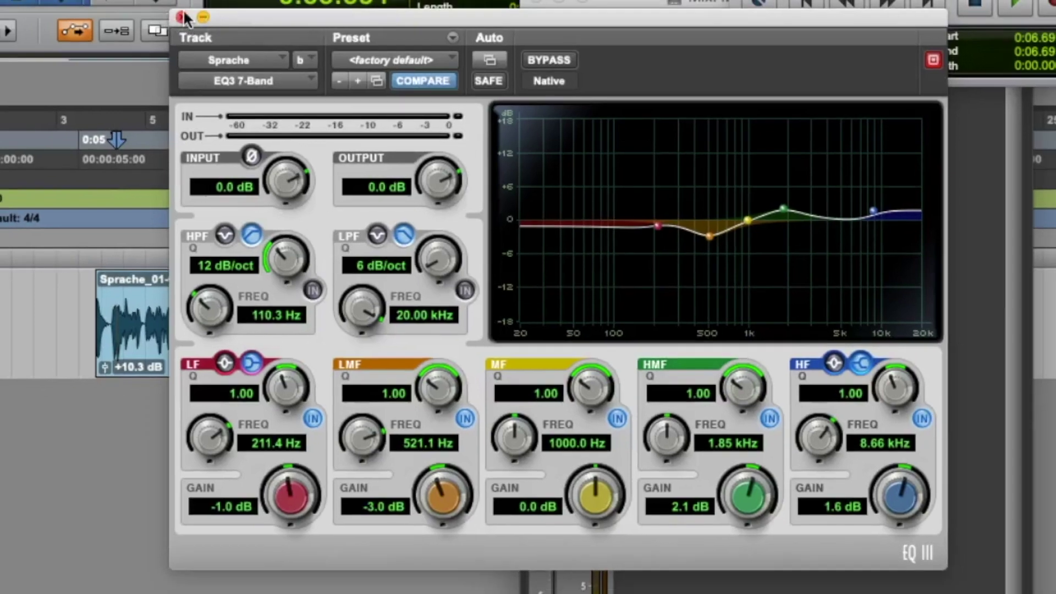
{"action": "left_click", "coordinate": [161, 11]}
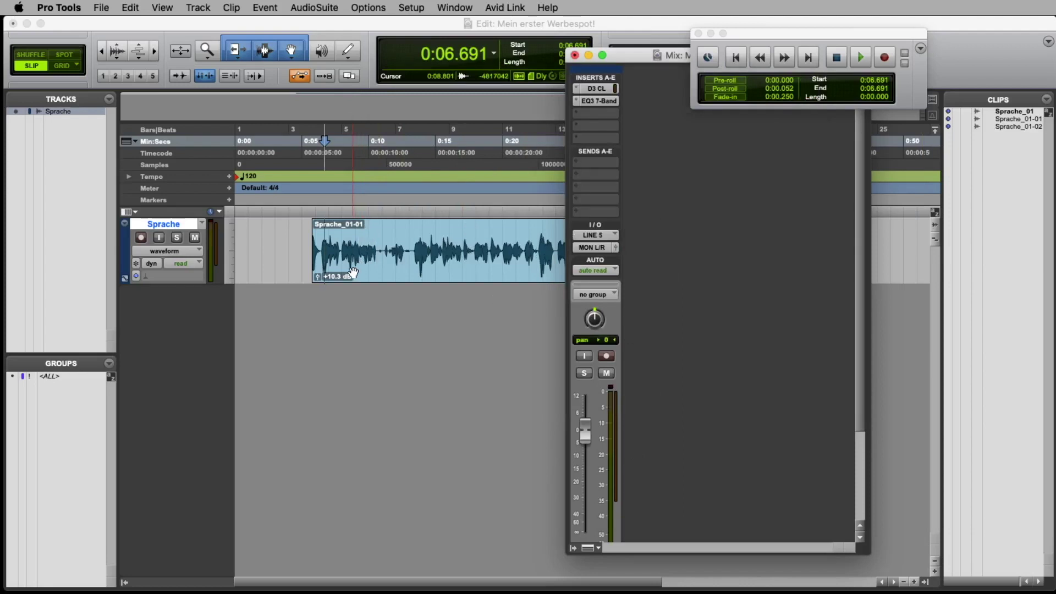
{"action": "left_click", "coordinate": [574, 55]}
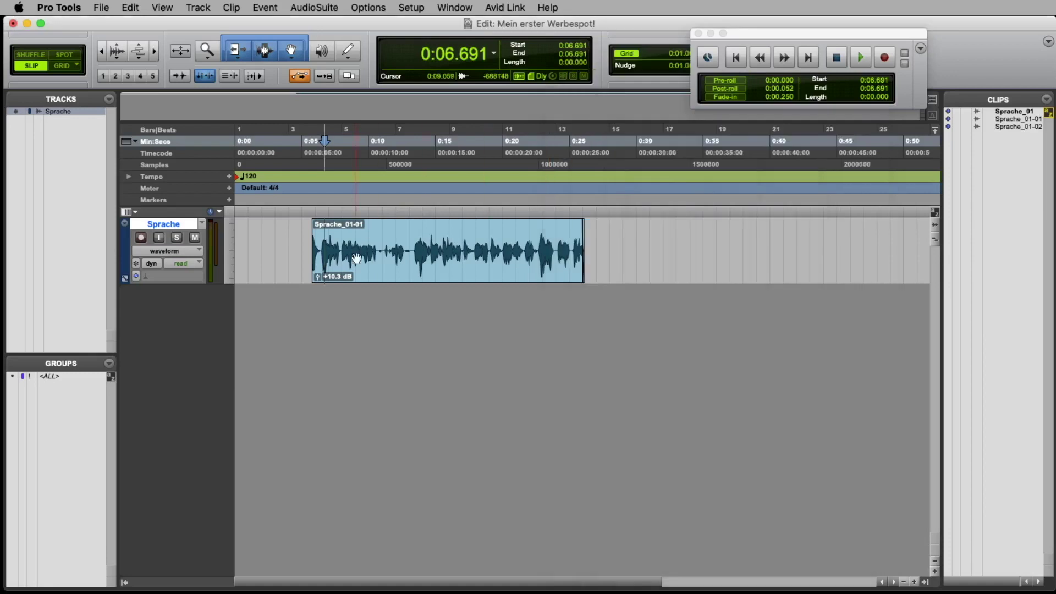
- Audition the Sprache clip from 0:09.985 and, zoomed in, from 0:11.449 to locate where the unwanted passage ends
{"action": "left_click", "coordinate": [370, 256]}
{"action": "key", "text": "space"}
{"action": "key", "text": "space"}
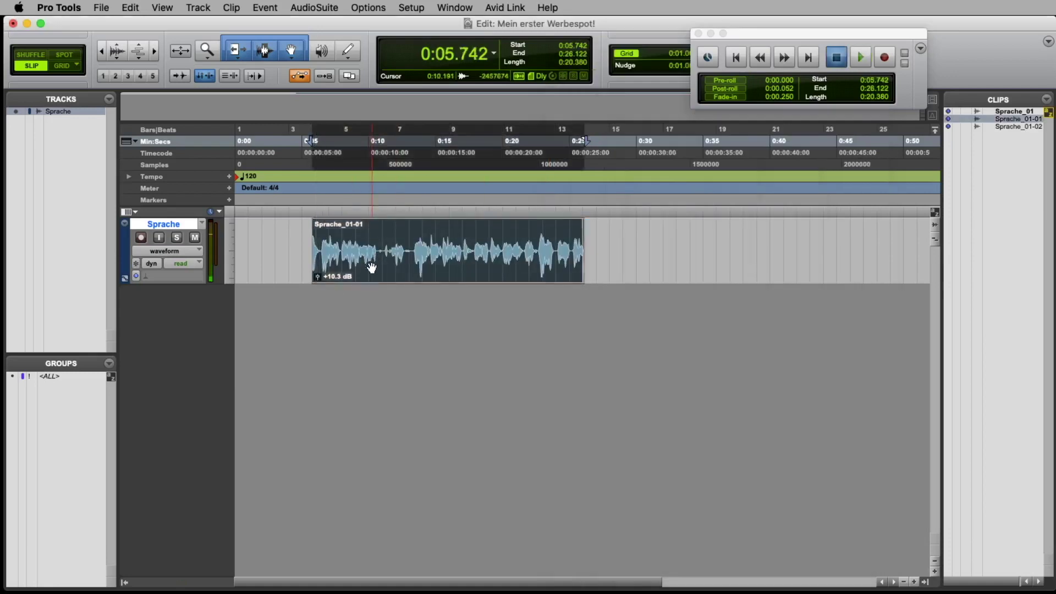
{"action": "left_click", "coordinate": [369, 230]}
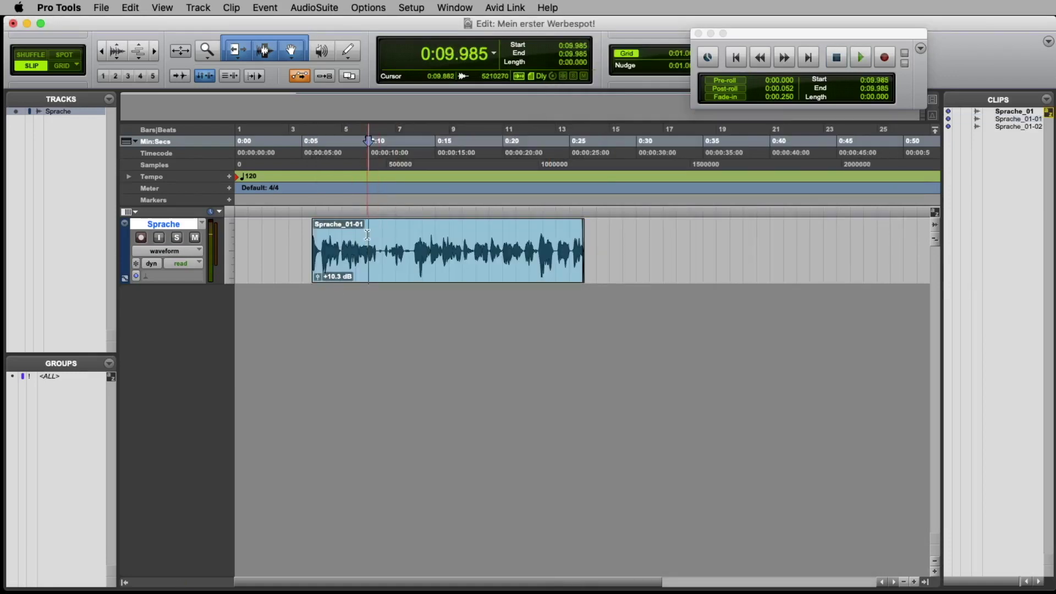
{"action": "key", "text": "space"}
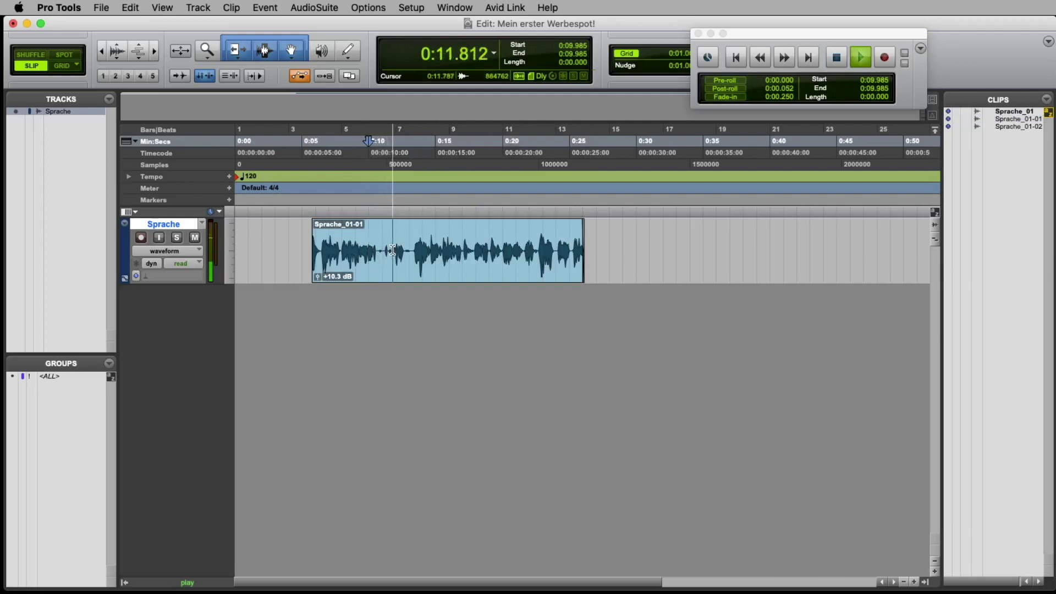
{"action": "key", "text": "space"}
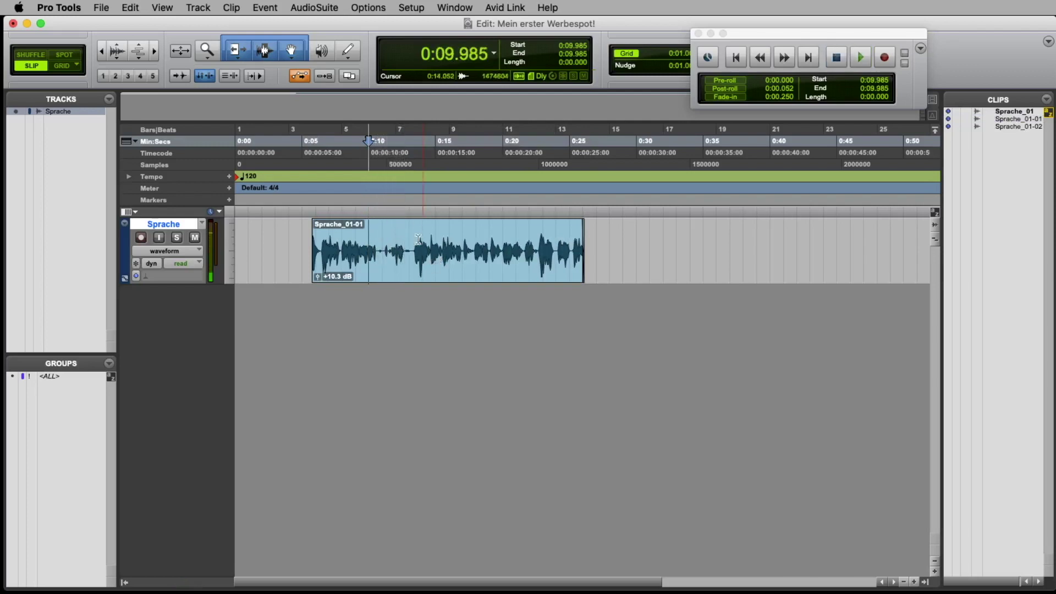
{"action": "left_click", "coordinate": [214, 56]}
{"action": "left_click_drag", "start_coordinate": [336, 231], "coordinate": [445, 292]}
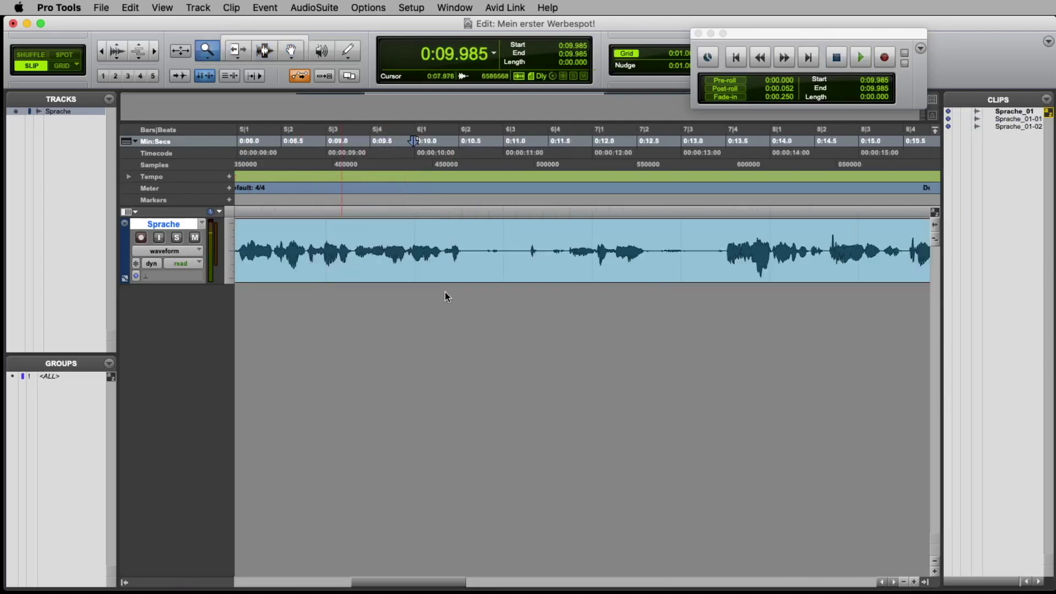
{"action": "left_click", "coordinate": [273, 55]}
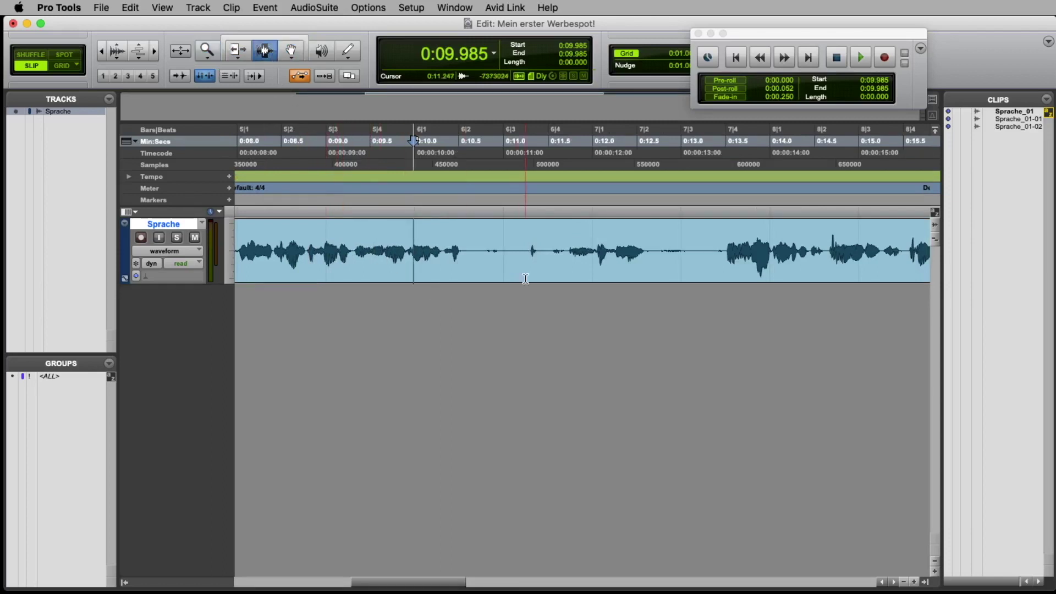
{"action": "left_click", "coordinate": [544, 275]}
{"action": "key", "text": "space"}
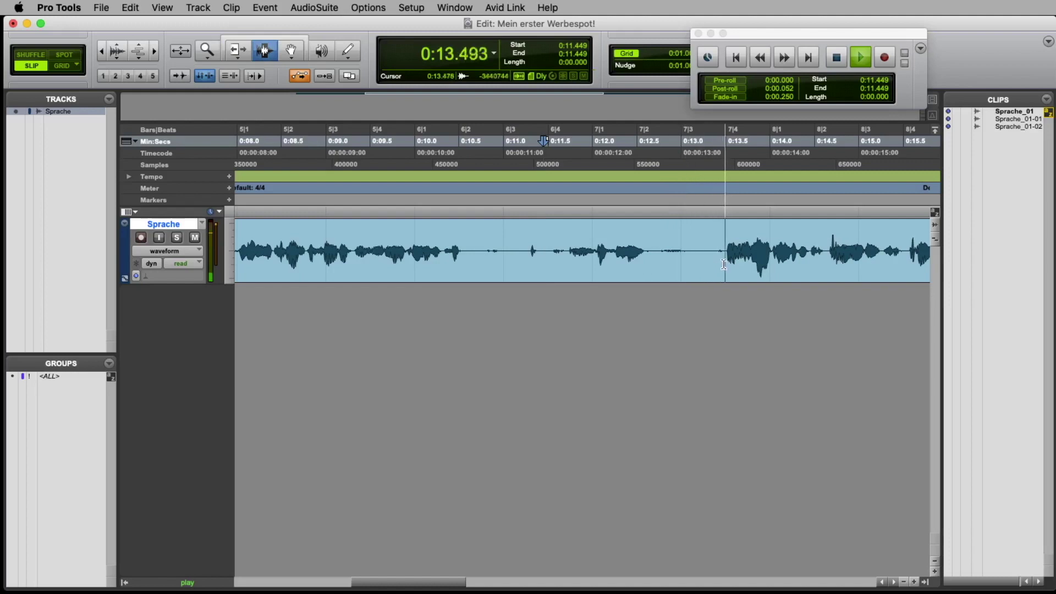
{"action": "key", "text": "space"}
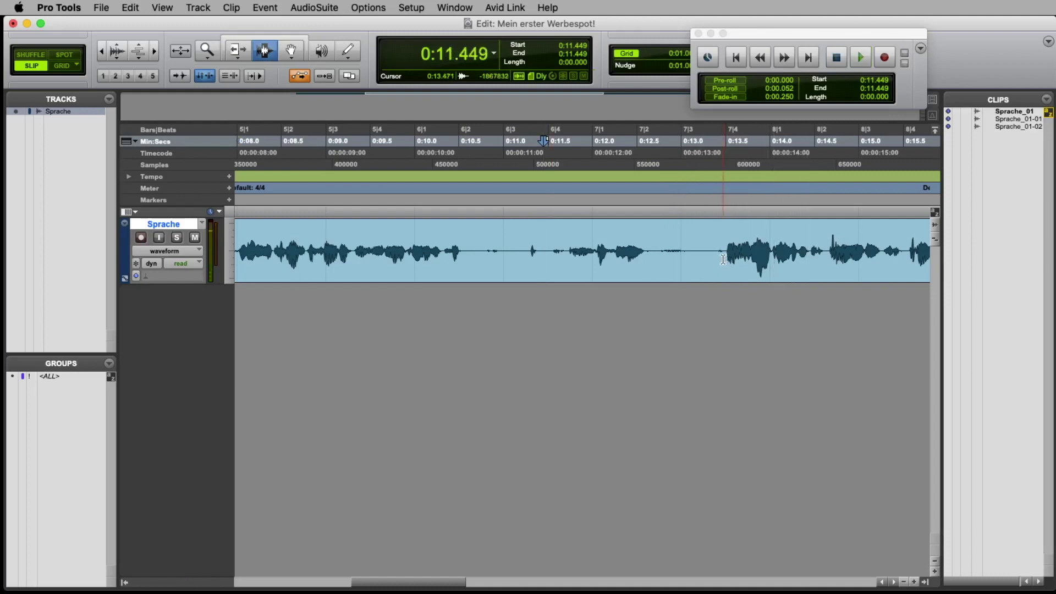
- Delete the section from 0:13.014 to 0:13.471 in the Sprache clip and play from the start of the remaining second part
{"action": "left_click_drag", "start_coordinate": [723, 260], "coordinate": [683, 259]}
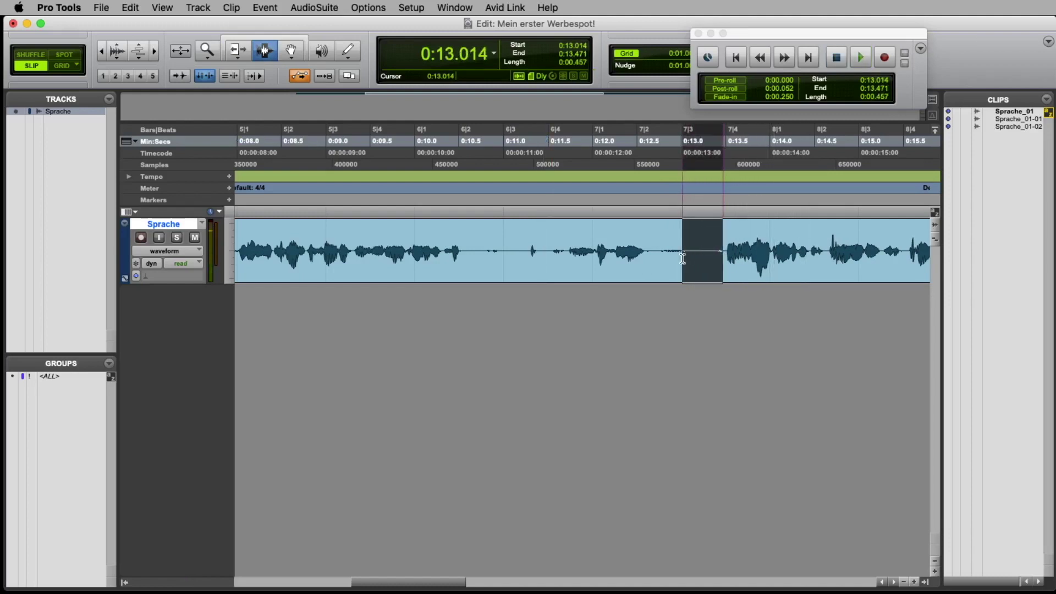
{"action": "key", "text": "Delete"}
{"action": "left_click", "coordinate": [723, 251]}
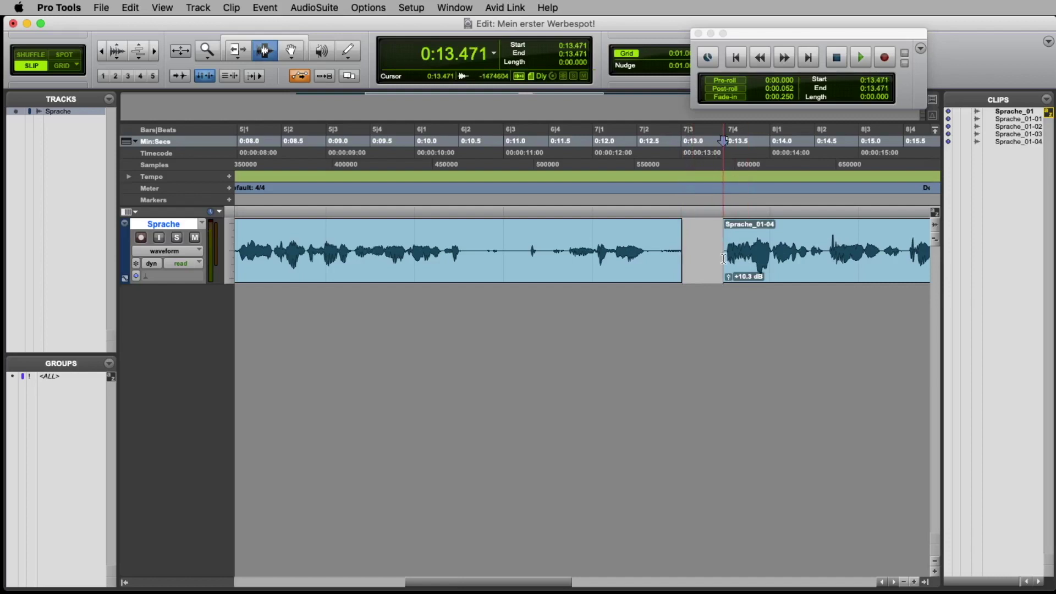
{"action": "key", "text": "space"}
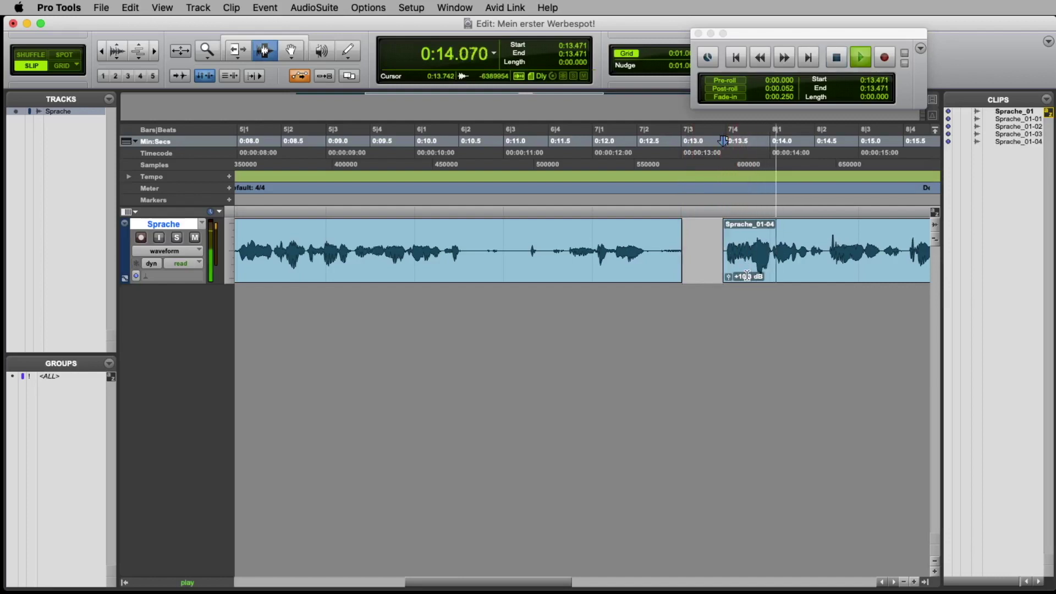
{"action": "key", "text": "space"}
- Listen from 0:08.002 and 0:09.303 to find the cut point, and trim the first clip's end back to 0:09.311
{"action": "scroll", "coordinate": [440, 245], "scroll_direction": "left", "scroll_amount": 2}
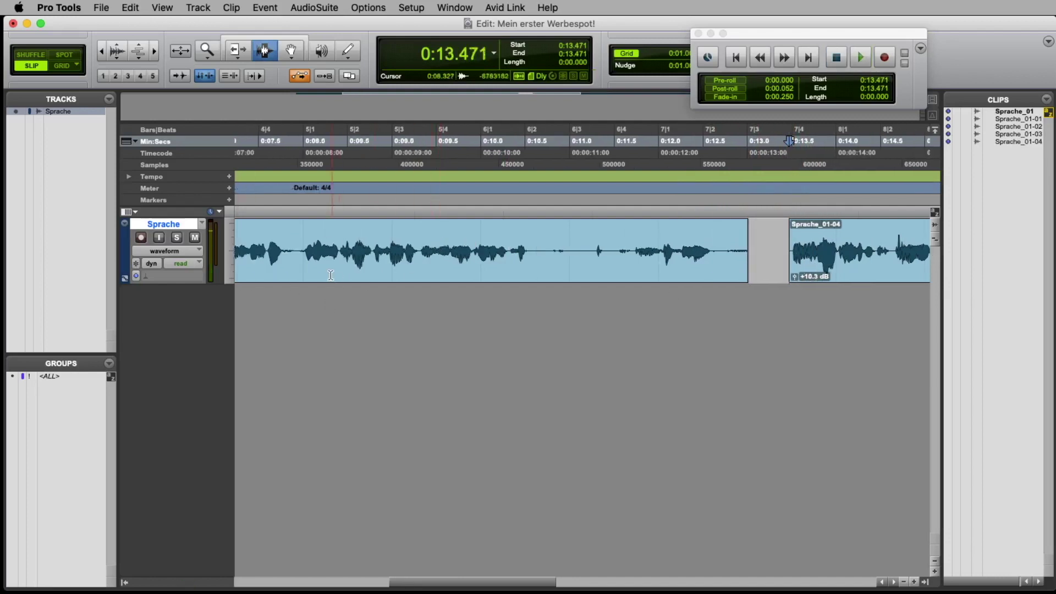
{"action": "left_click", "coordinate": [304, 250]}
{"action": "key", "text": "space"}
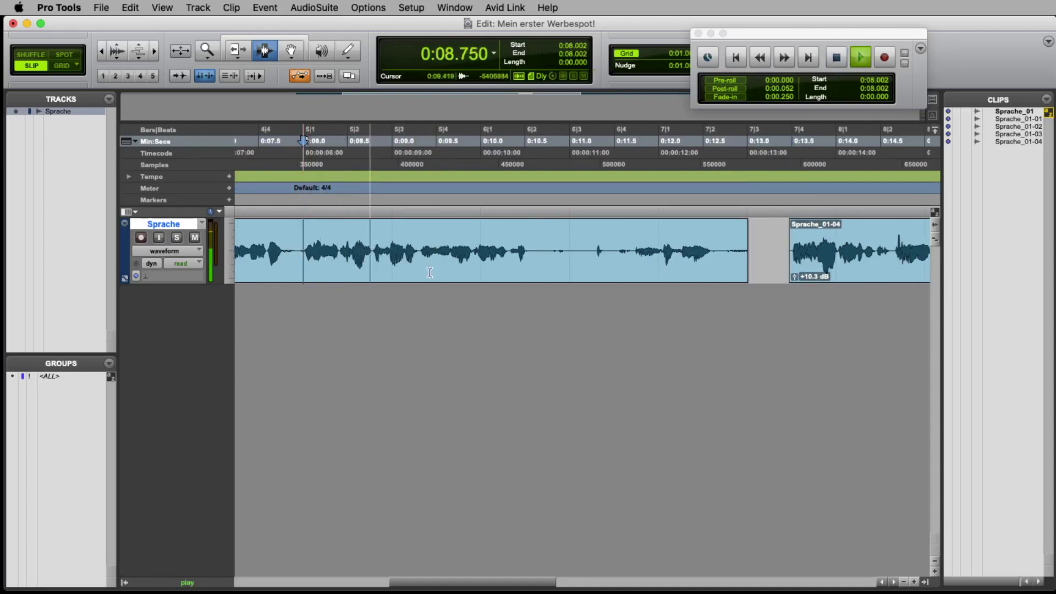
{"action": "left_click", "coordinate": [421, 264]}
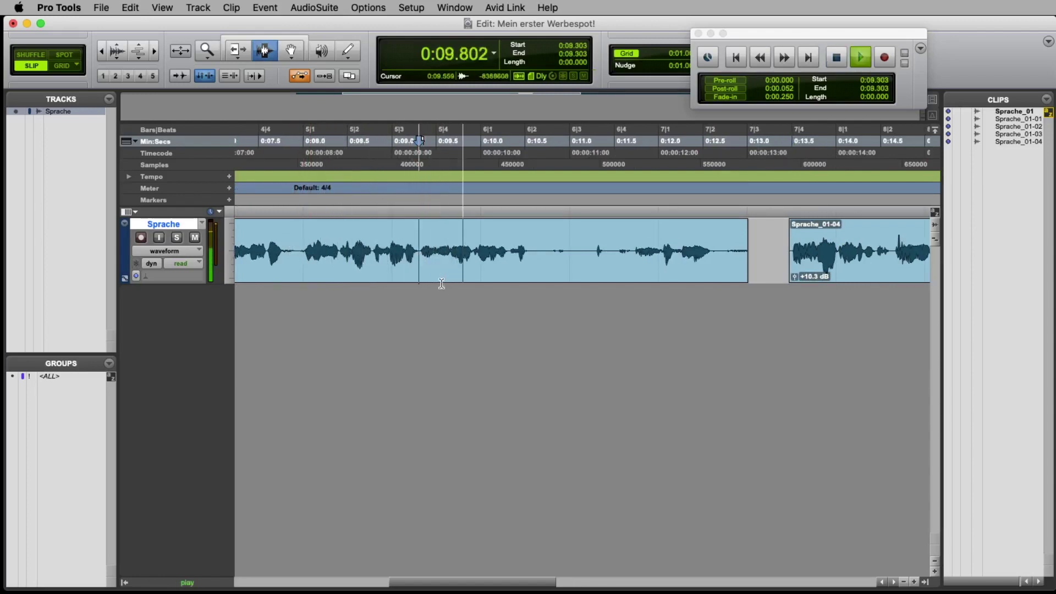
{"action": "key", "text": "space"}
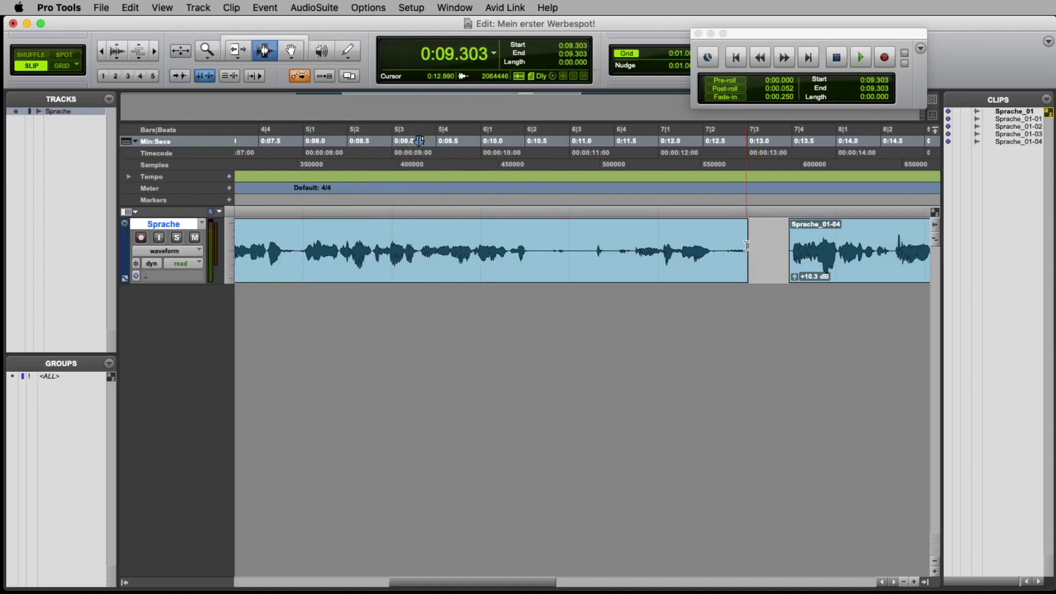
{"action": "left_click", "coordinate": [284, 39]}
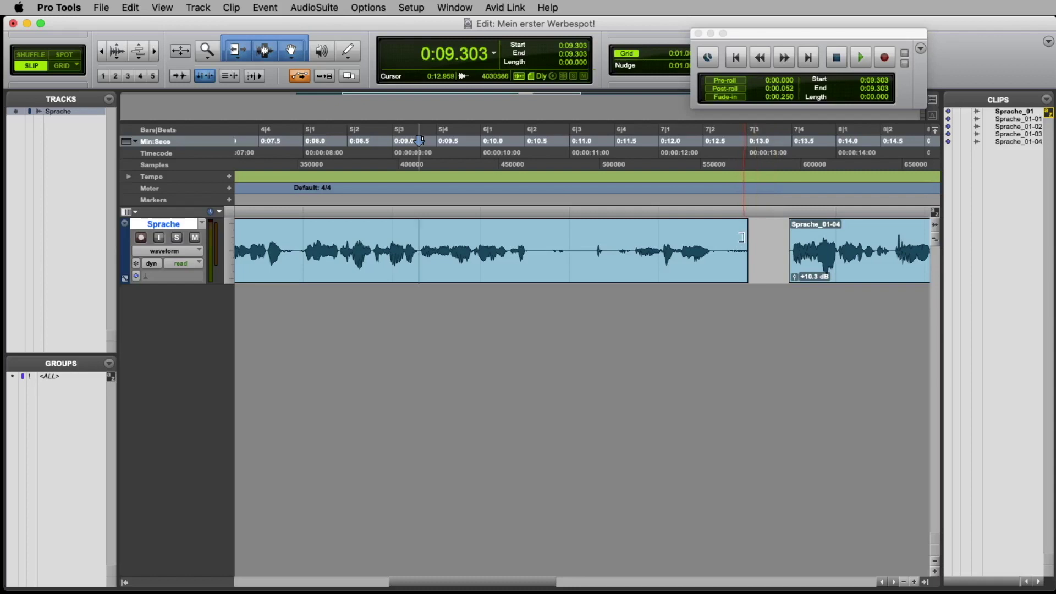
{"action": "left_click_drag", "start_coordinate": [741, 238], "coordinate": [417, 258]}
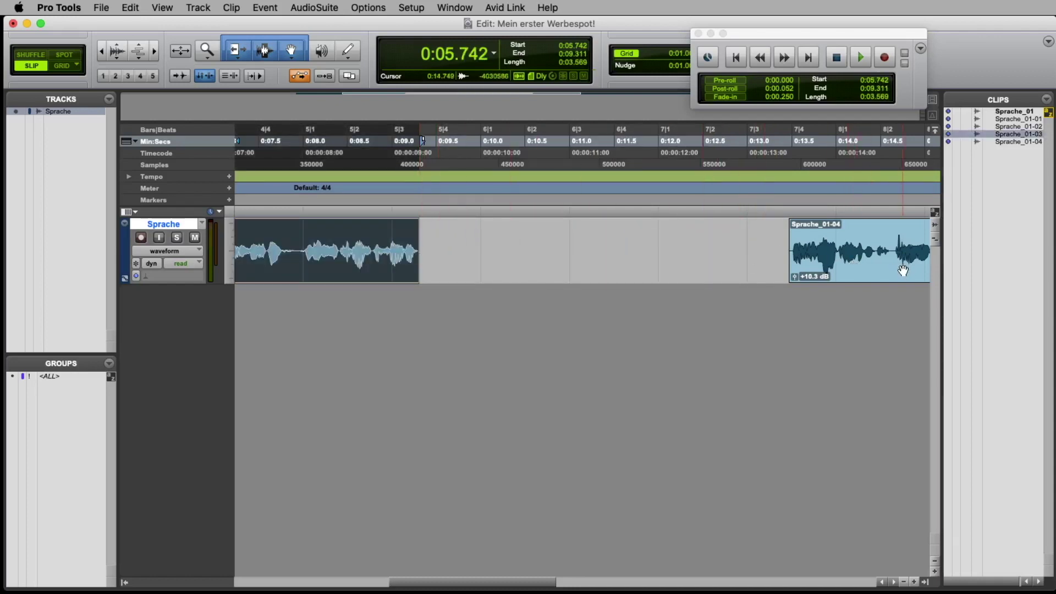
- Move the second Sprache clip directly against the end of the first and audition the transition from 0:08.660
{"action": "left_click_drag", "start_coordinate": [894, 271], "coordinate": [524, 265]}
{"action": "left_click", "coordinate": [365, 252]}
{"action": "key", "text": "space"}
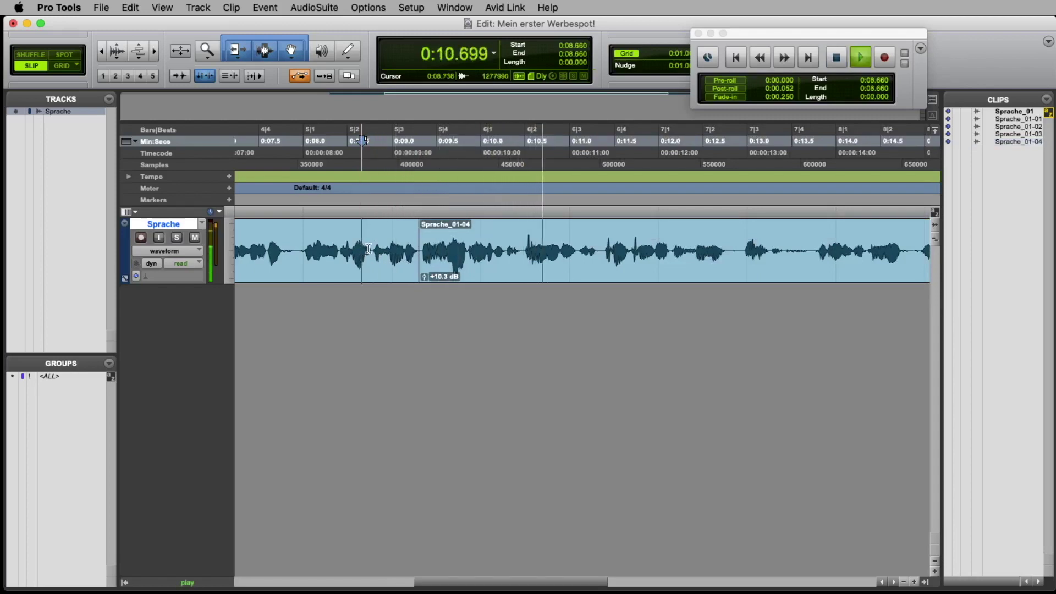
{"action": "key", "text": "space"}
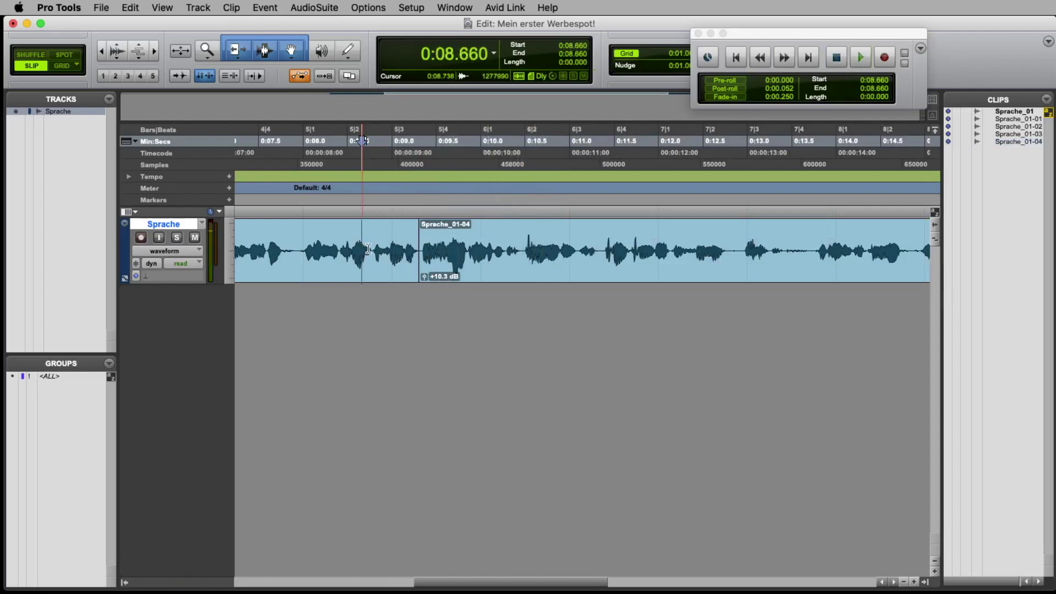
{"action": "left_click", "coordinate": [102, 52]}
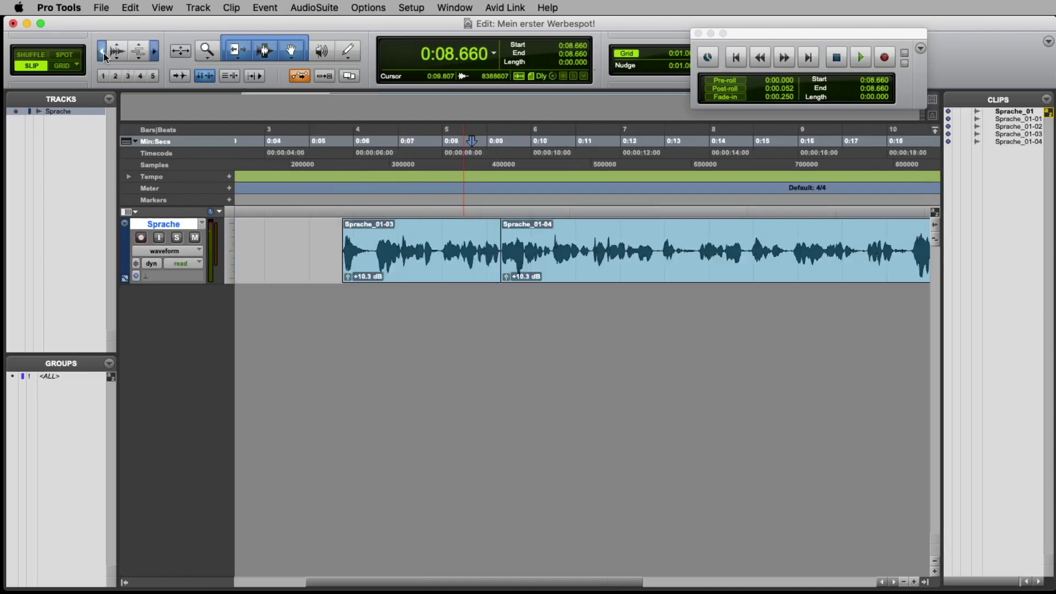
- Try the mute and solo switches on the Sprache track, leave it muted and play from 0:07.963 to check
{"action": "left_click", "coordinate": [103, 53]}
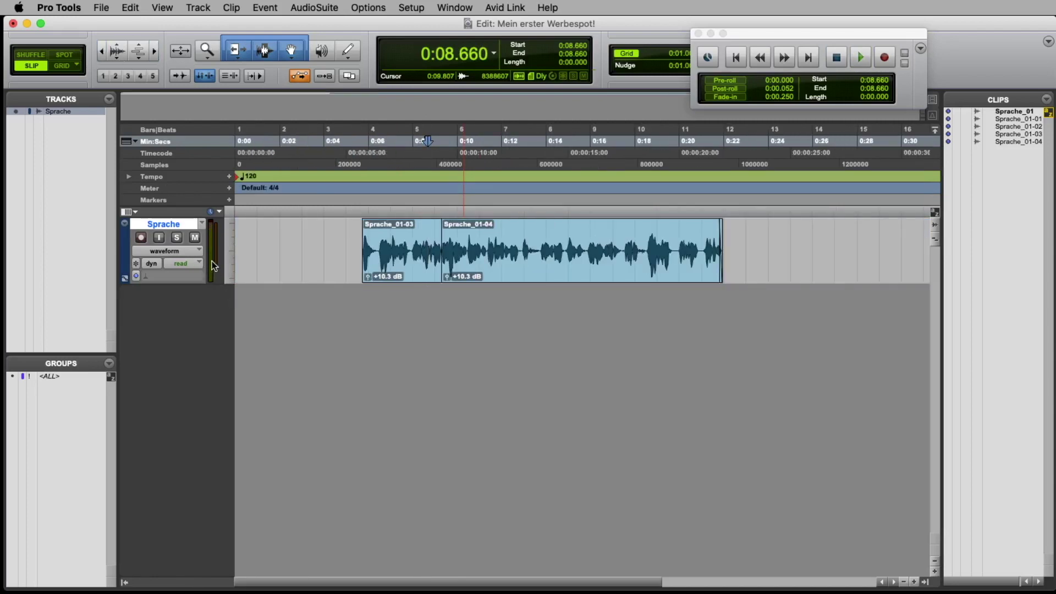
{"action": "left_click", "coordinate": [196, 237]}
{"action": "left_click", "coordinate": [197, 240]}
{"action": "left_click", "coordinate": [176, 239]}
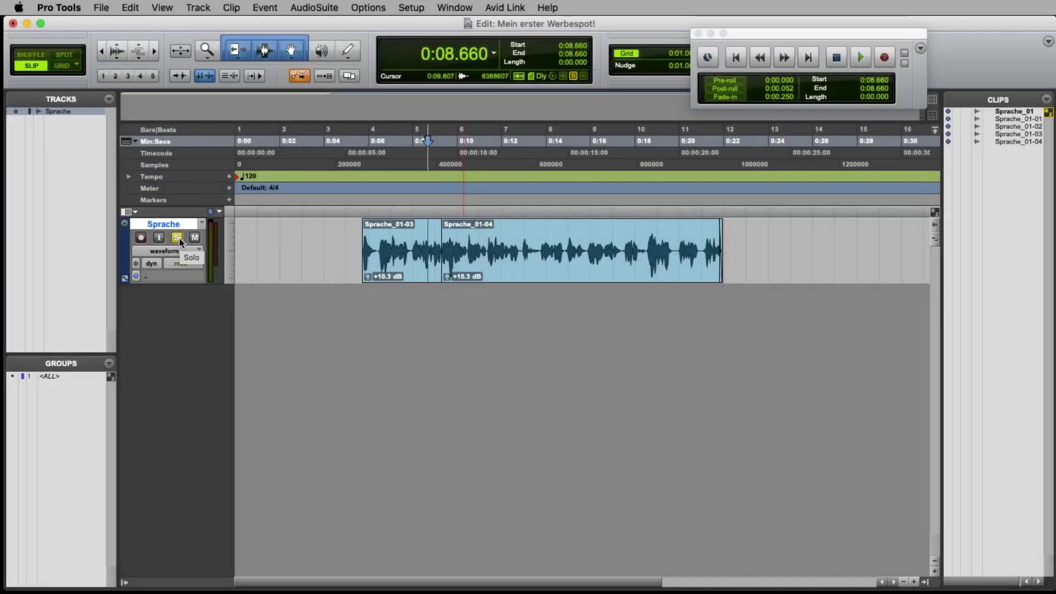
{"action": "left_click", "coordinate": [181, 239]}
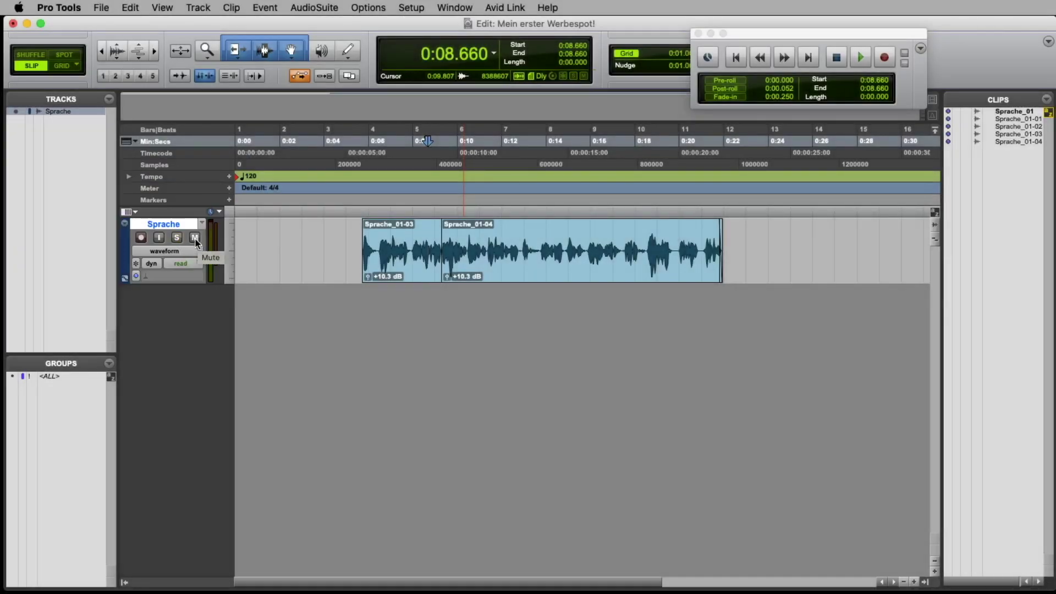
{"action": "left_click", "coordinate": [195, 239]}
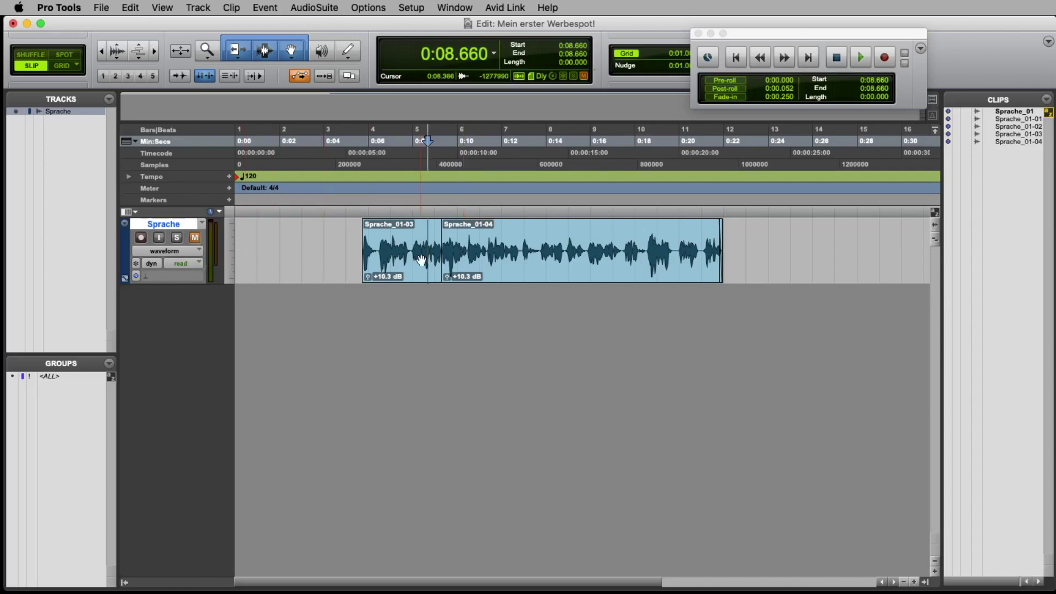
{"action": "left_click", "coordinate": [412, 237]}
{"action": "key", "text": "space"}
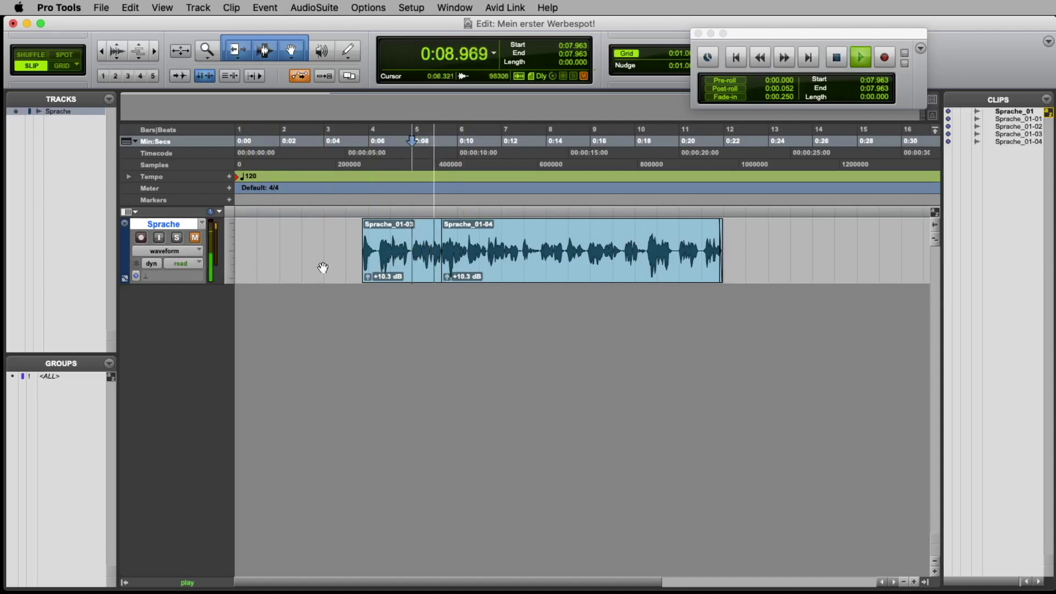
{"action": "key", "text": "space"}
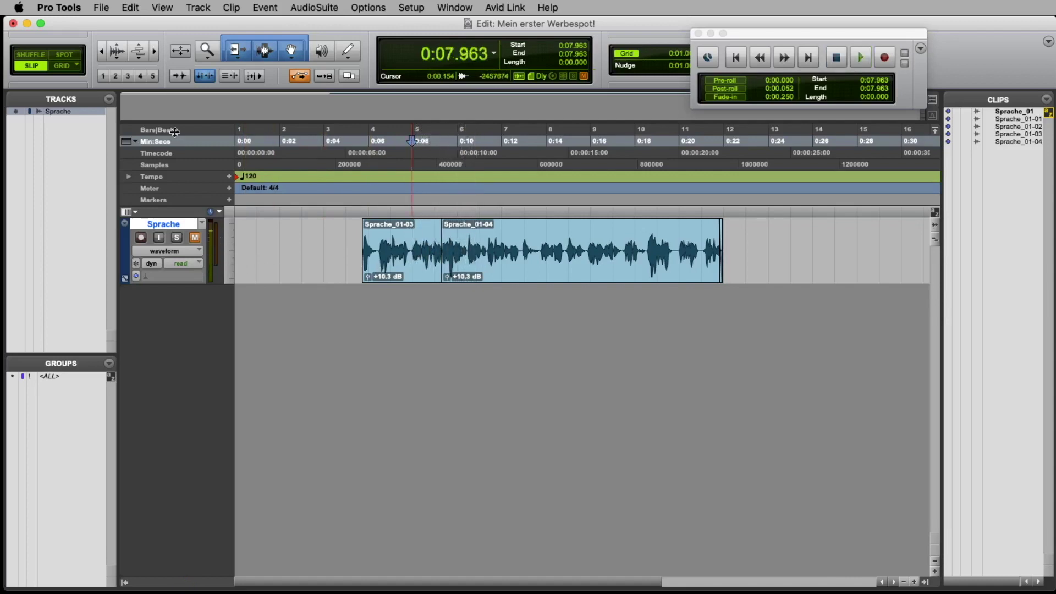
- Create one new stereo audio track named Musik
{"action": "left_click", "coordinate": [198, 7]}
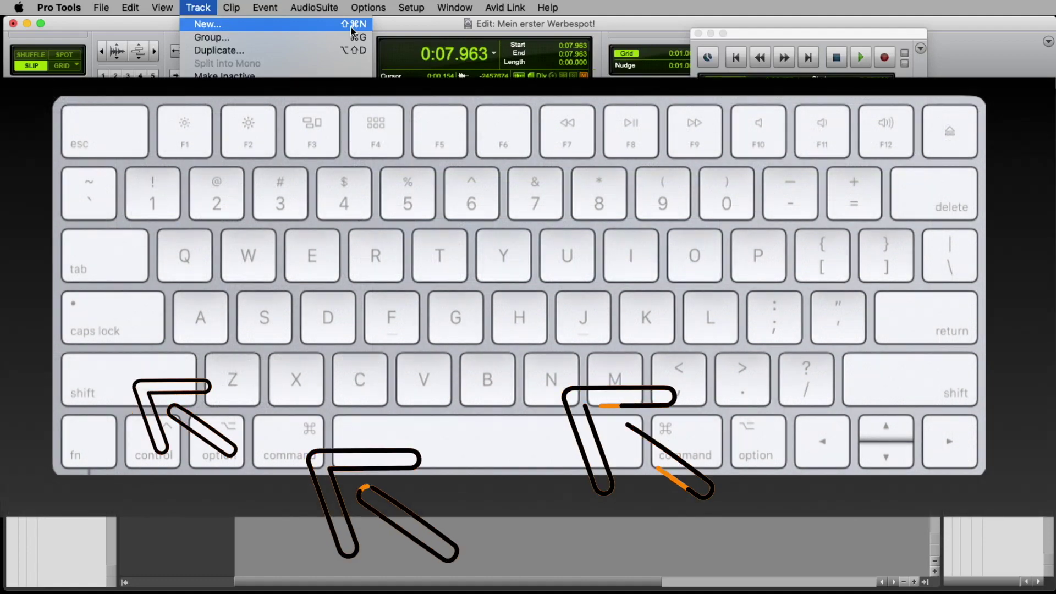
{"action": "left_click", "coordinate": [351, 26]}
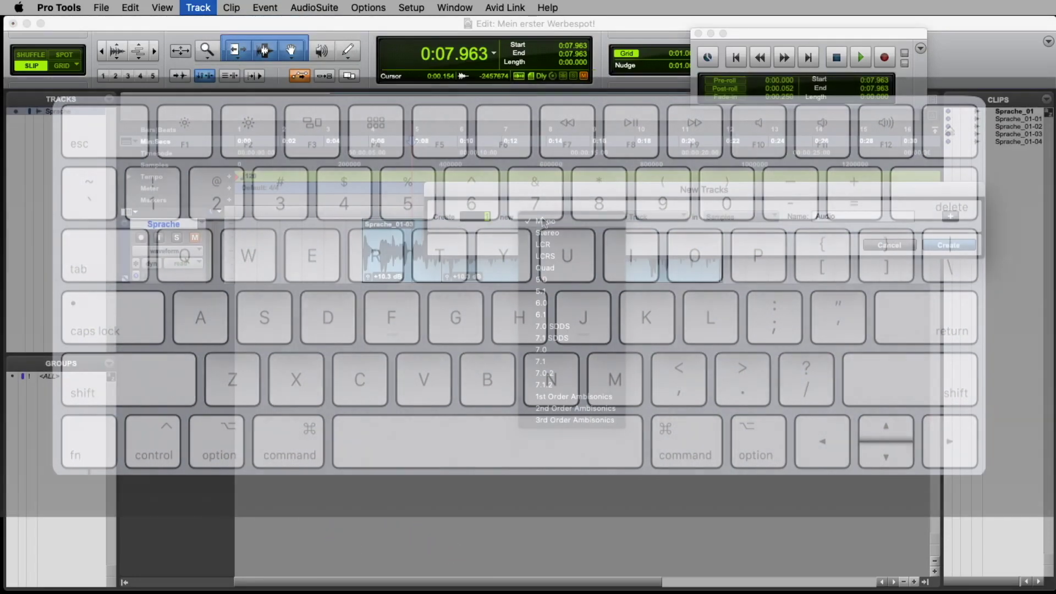
{"action": "left_click", "coordinate": [547, 220]}
{"action": "left_click", "coordinate": [557, 235]}
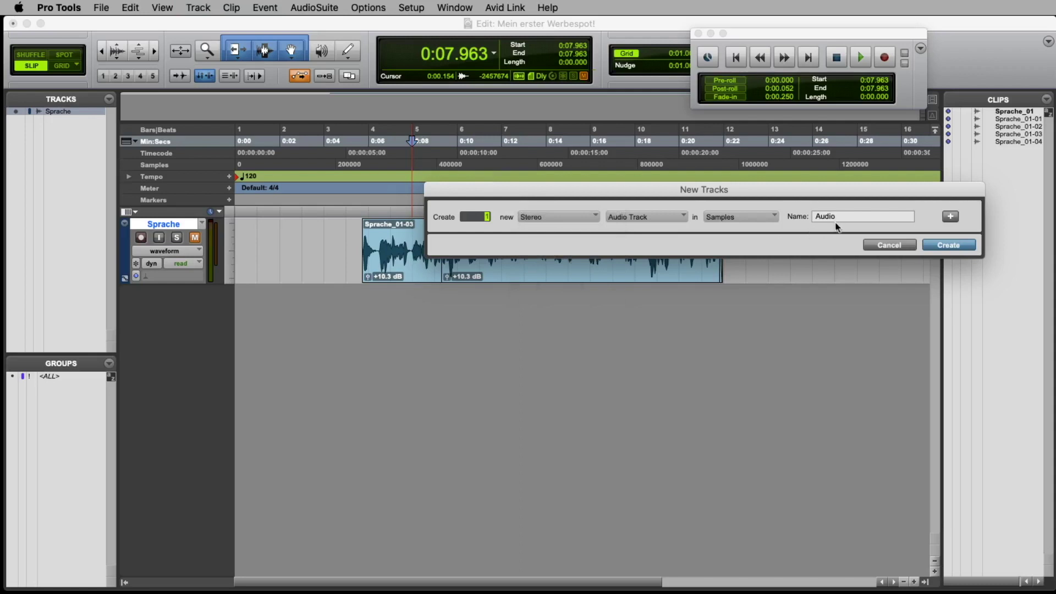
{"action": "key", "text": "BackSpace"}
{"action": "key", "text": "BackSpace"}
{"action": "key", "text": "BackSpace"}
{"action": "key", "text": "BackSpace"}
{"action": "key", "text": "BackSpace"}
{"action": "key", "text": "Return"}
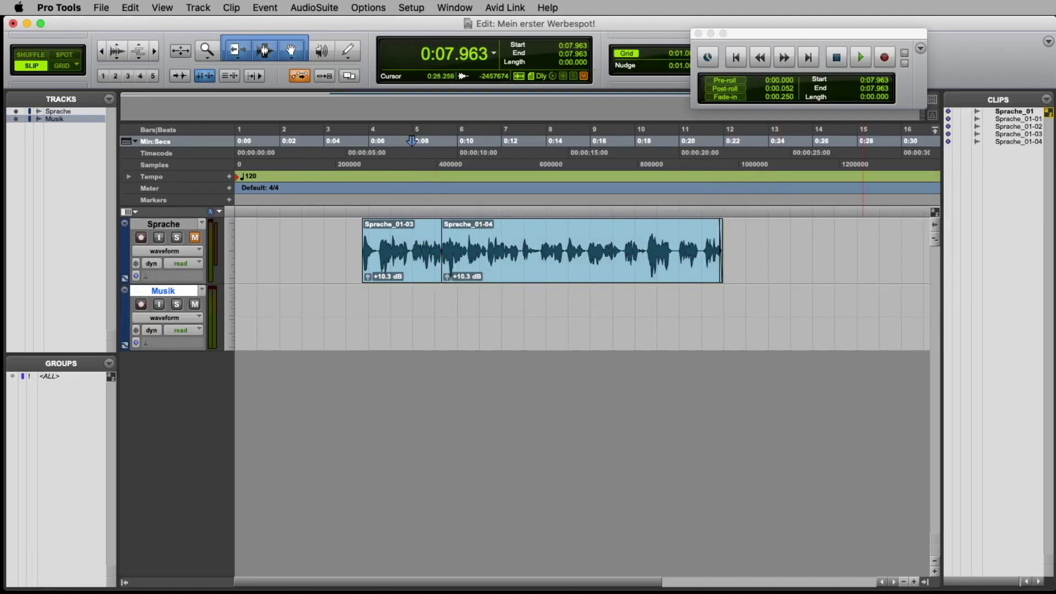
- Bring the file "Sountrack for tf MP 5200 ColdSound" from Finder's "2 music" folder onto the Musik track at 0:03.656 and audition it
{"action": "key", "text": "shift+super+i"}
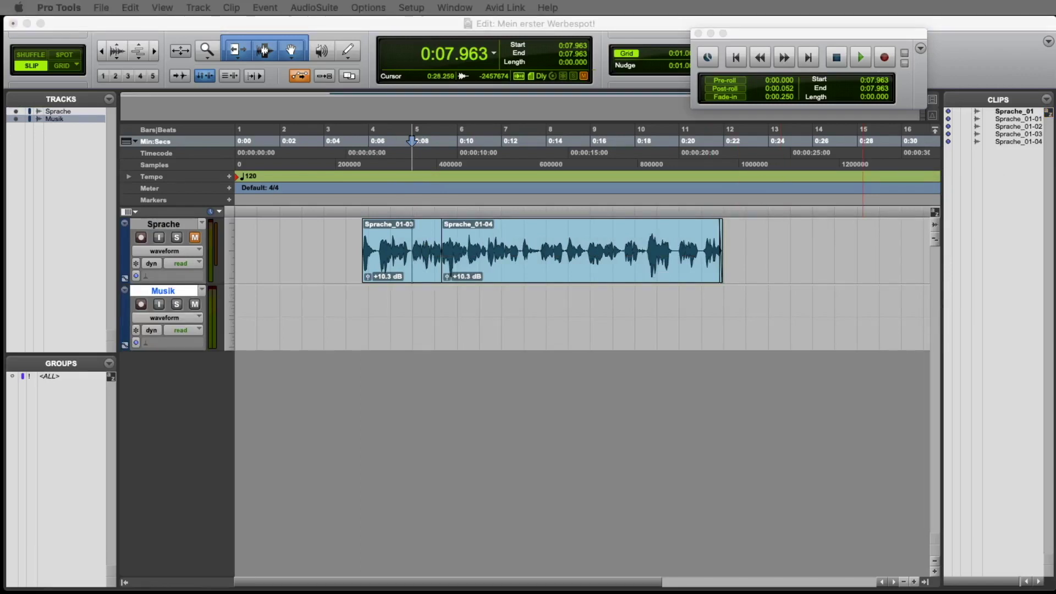
{"action": "left_click_drag", "start_coordinate": [1055, 159], "coordinate": [961, 50]}
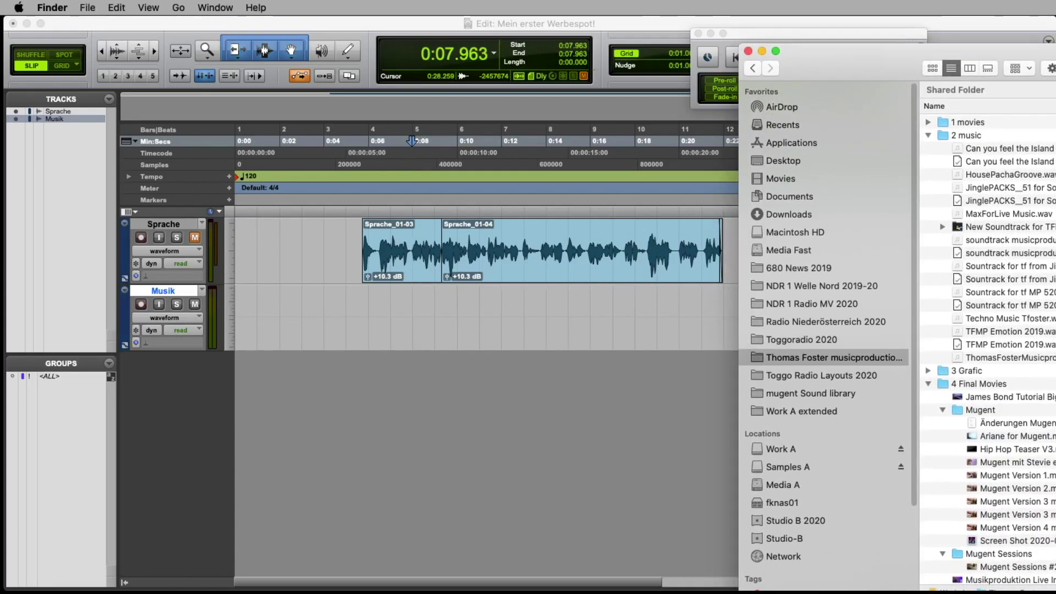
{"action": "left_click", "coordinate": [1001, 292]}
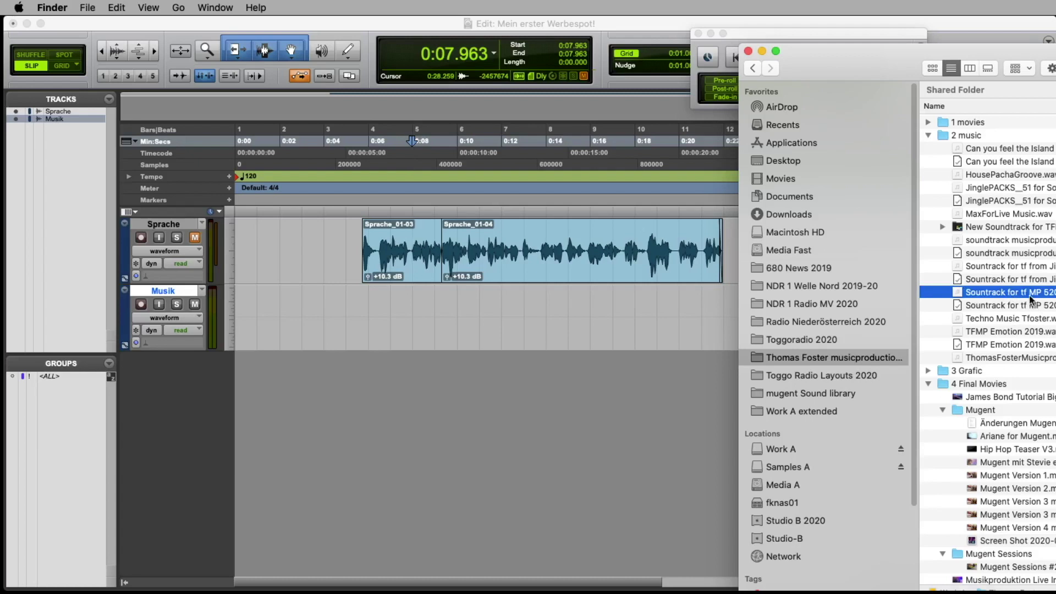
{"action": "left_click_drag", "start_coordinate": [997, 292], "coordinate": [311, 316]}
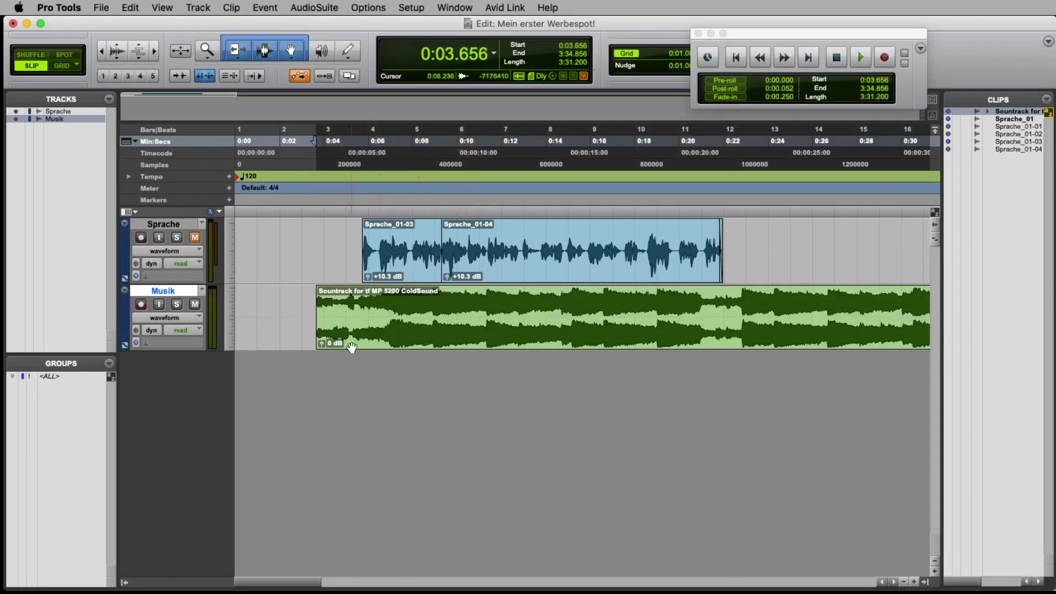
{"action": "key", "text": "space"}
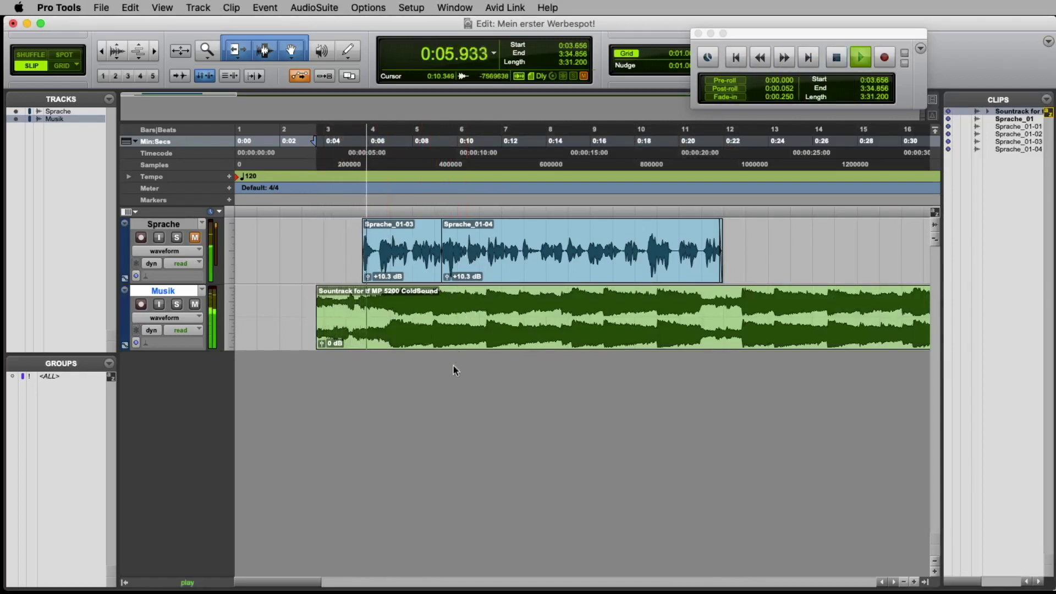
{"action": "key", "text": "space"}
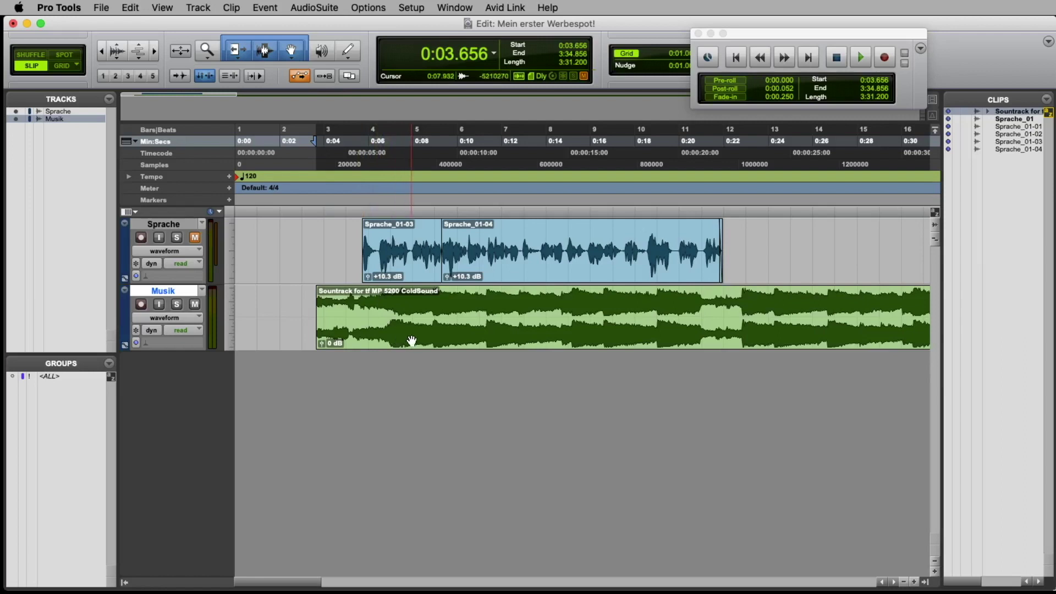
- Move the music clip to the session start at 0:00.000 and play its opening
{"action": "left_click_drag", "start_coordinate": [450, 334], "coordinate": [332, 325]}
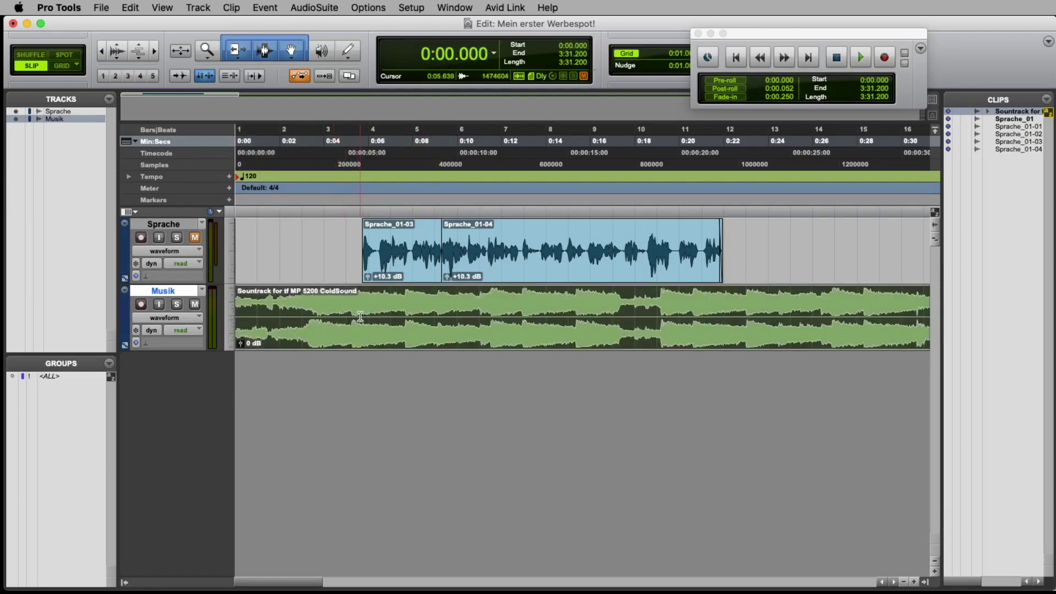
{"action": "key", "text": "space"}
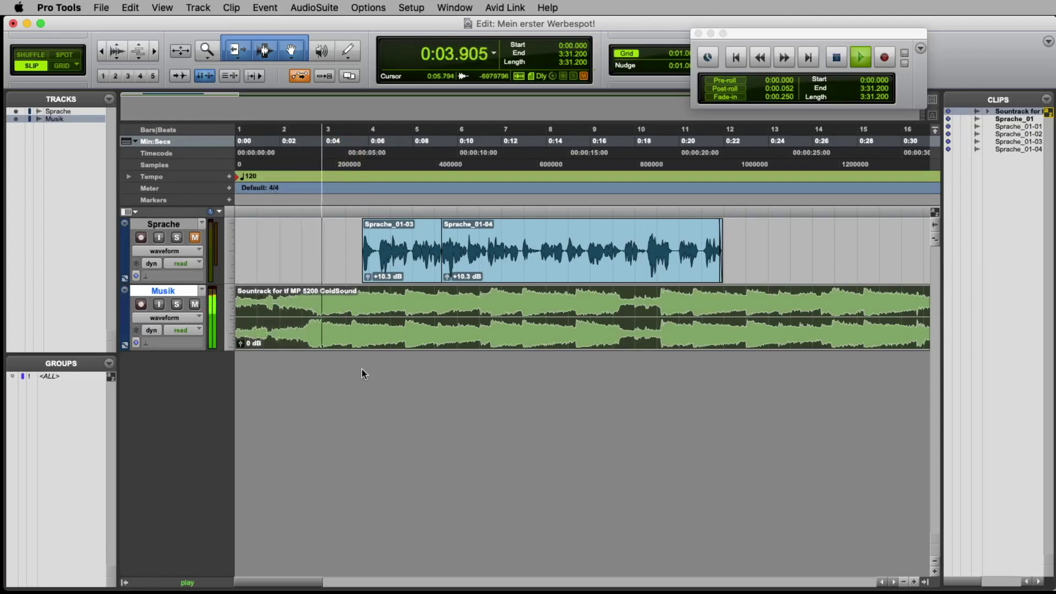
{"action": "key", "text": "space"}
- Select both Sprache clips and move them together so the speech starts at 0:04.316
{"action": "left_click", "coordinate": [392, 235]}
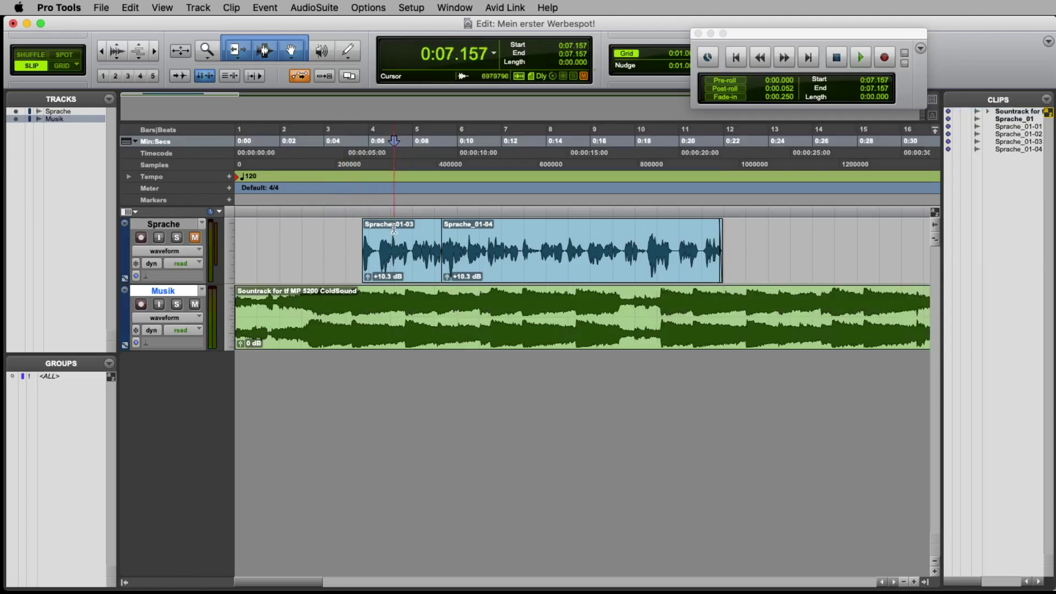
{"action": "left_click", "coordinate": [389, 259]}
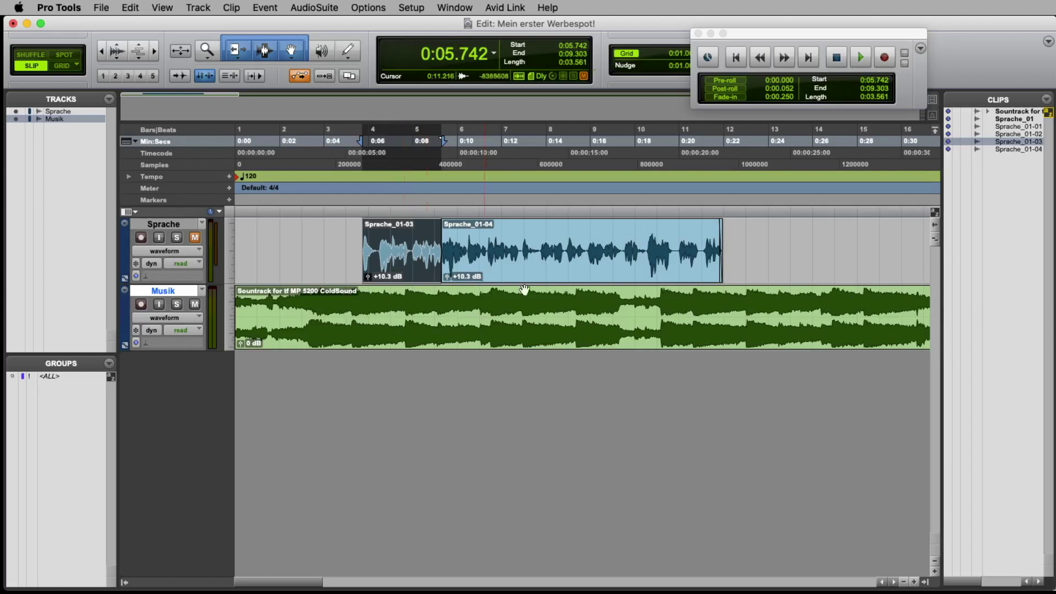
{"action": "left_click", "coordinate": [685, 273], "text": "shift"}
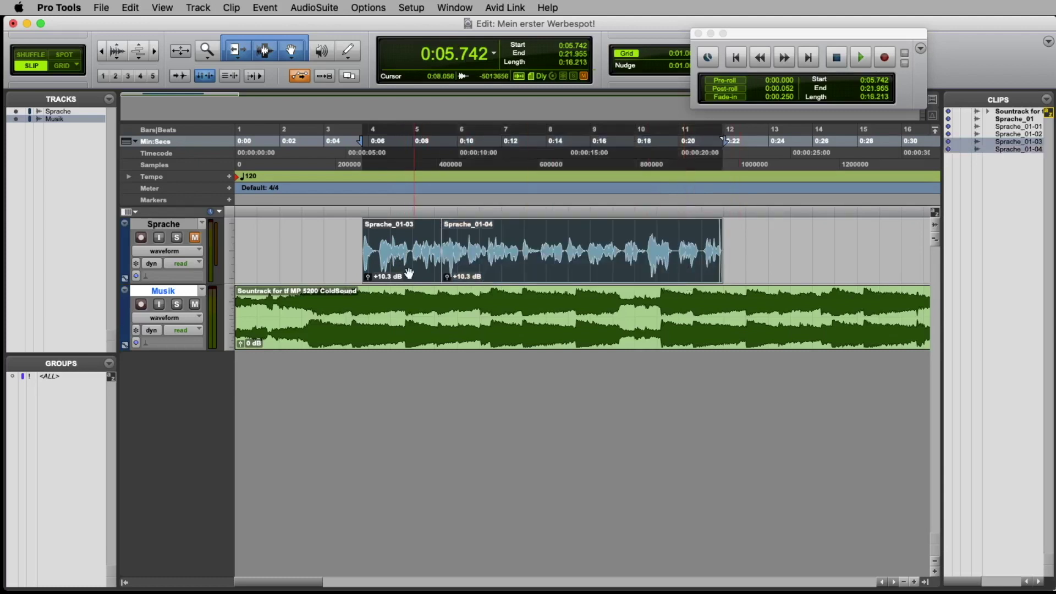
{"action": "left_click_drag", "start_coordinate": [406, 268], "coordinate": [374, 269]}
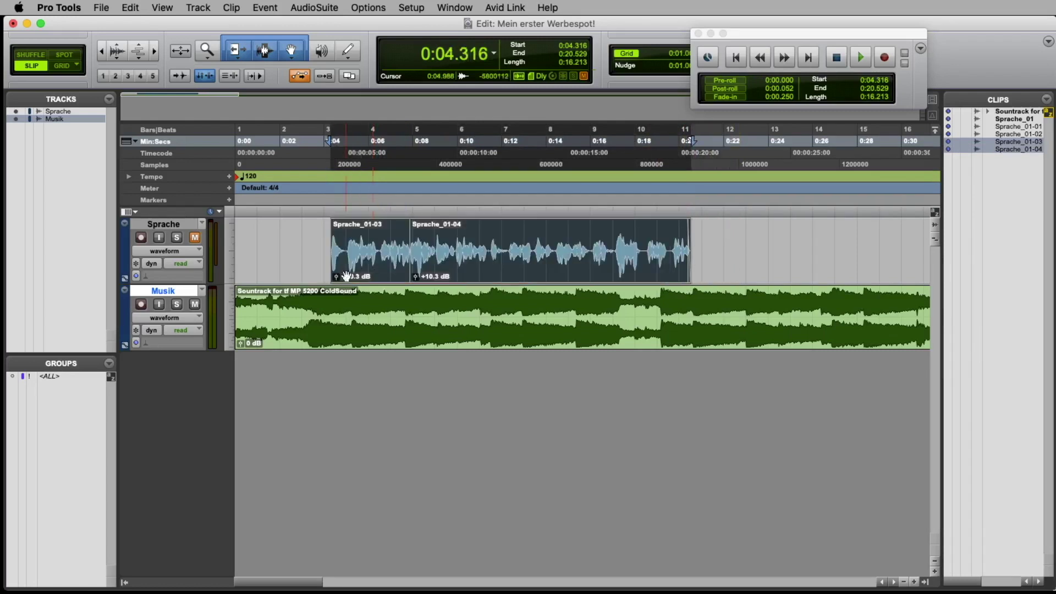
{"action": "left_click", "coordinate": [297, 275]}
{"action": "key", "text": "space"}
{"action": "key", "text": "space"}
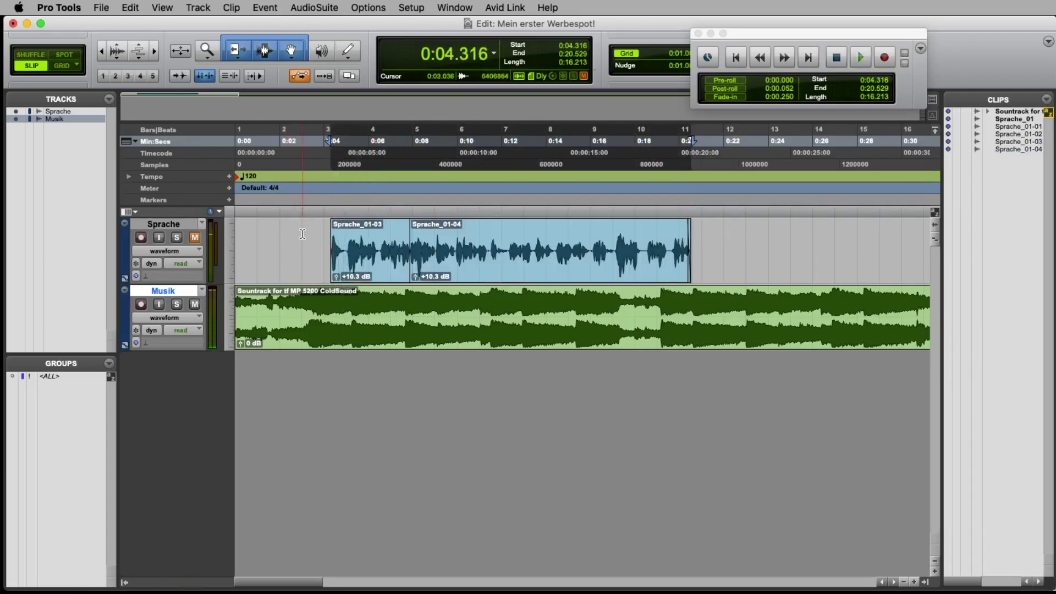
- Play from 0:03.036 to check the speech entry, unmute the Sprache track and audition both tracks from the same position
{"action": "left_click", "coordinate": [302, 234]}
{"action": "key", "text": "space"}
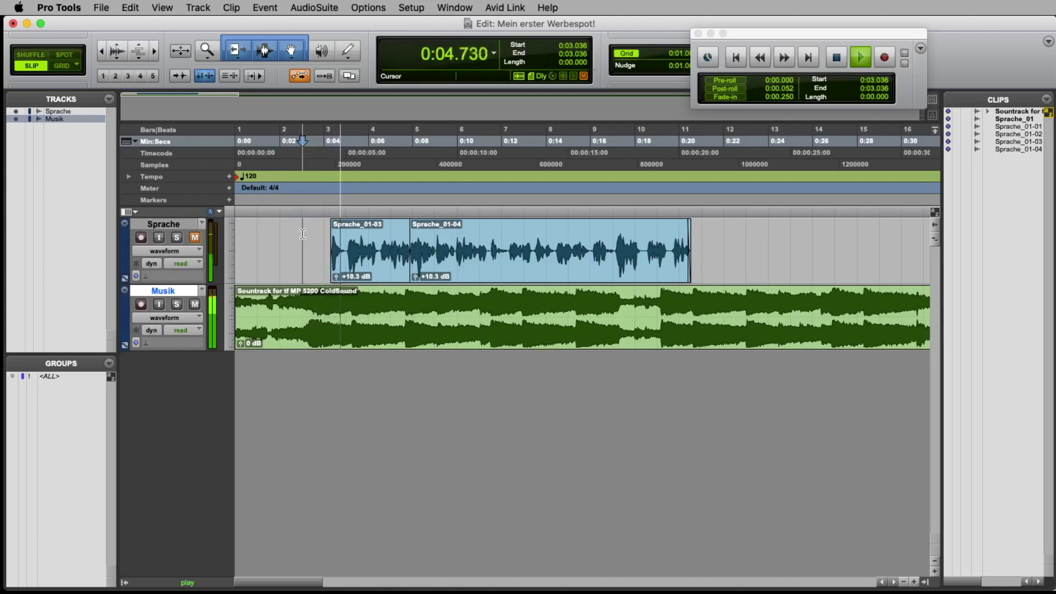
{"action": "key", "text": "space"}
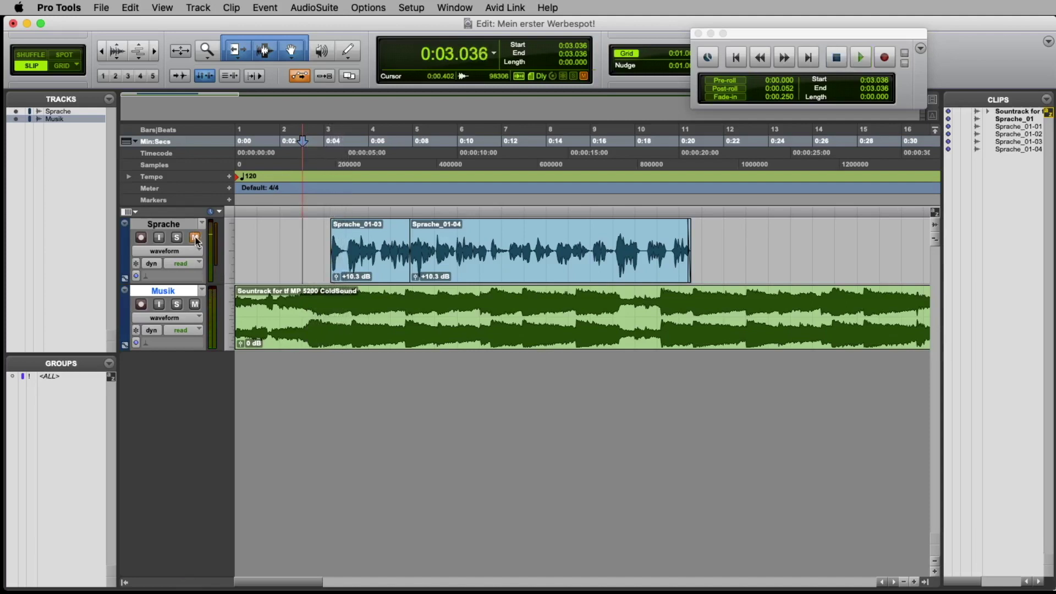
{"action": "left_click", "coordinate": [195, 238]}
{"action": "key", "text": "space"}
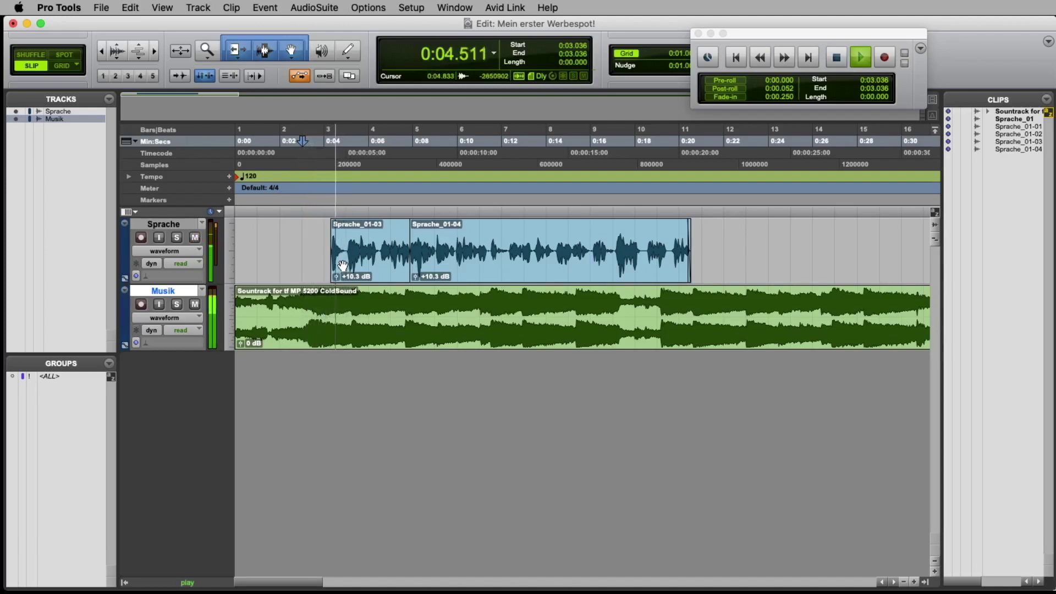
{"action": "key", "text": "space"}
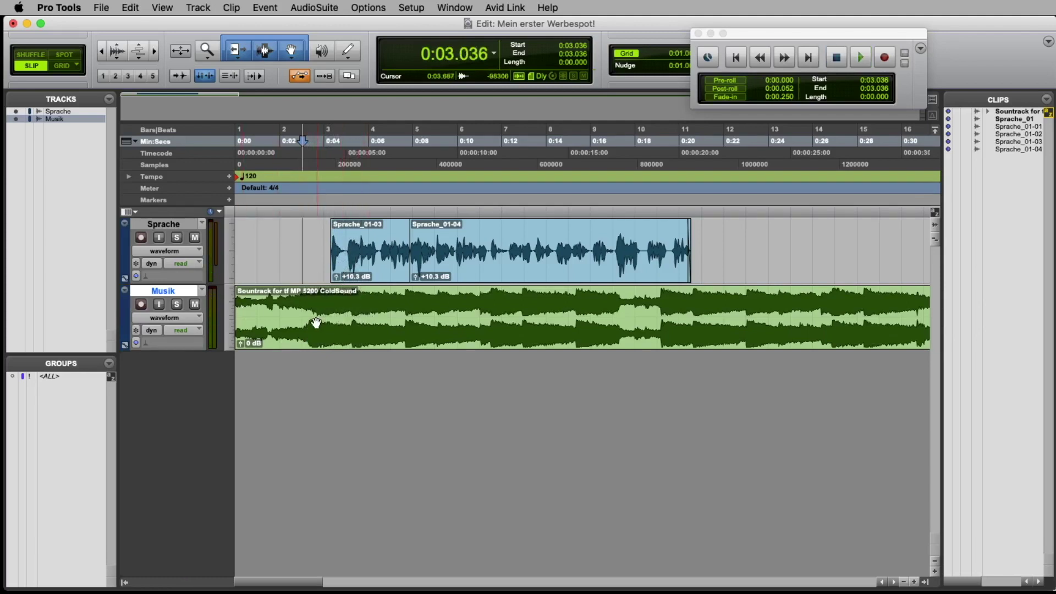
- In the Mix window, lower the Musik volume fader to between -15 and -20 dB, fine-tuning it during playback with the speech
{"action": "key", "text": "super+equal"}
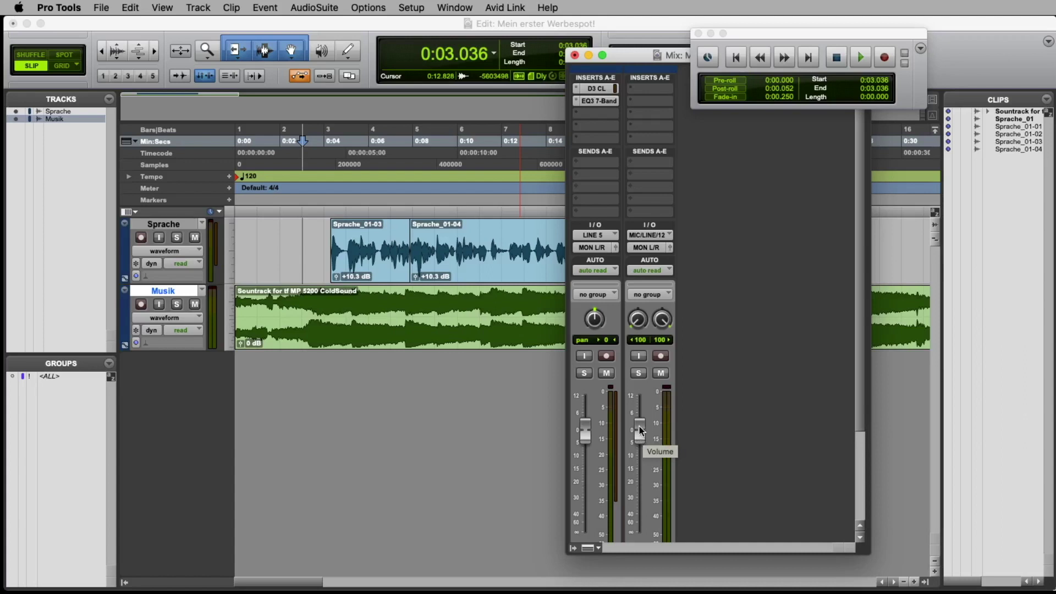
{"action": "left_click_drag", "start_coordinate": [641, 431], "coordinate": [640, 467]}
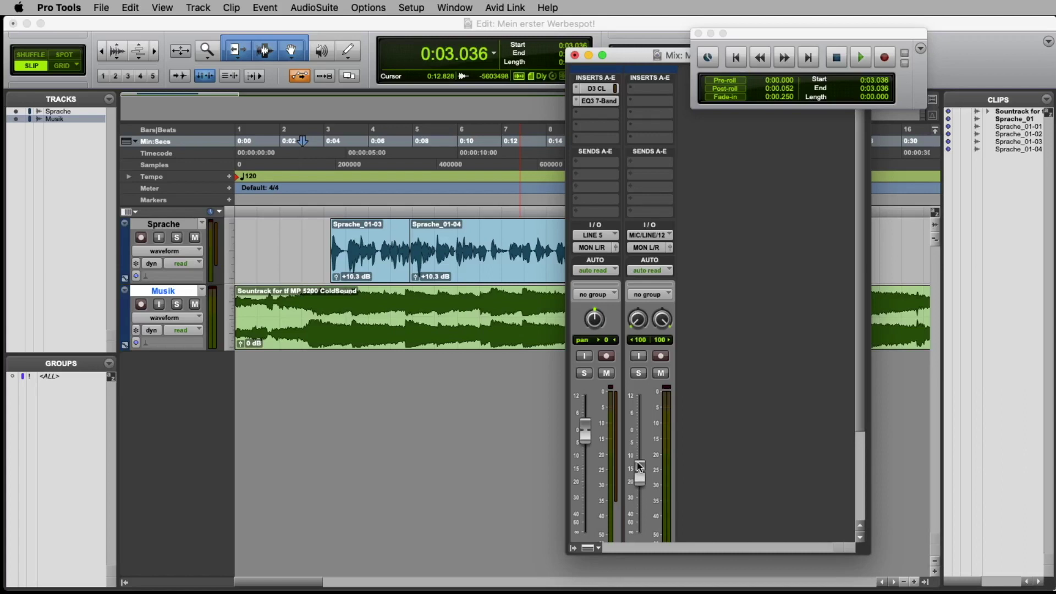
{"action": "key", "text": "space"}
{"action": "mouse_move", "coordinate": [637, 466]}
{"action": "left_mouse_down"}
{"action": "mouse_move", "coordinate": [636, 447]}
{"action": "mouse_move", "coordinate": [638, 467]}
{"action": "left_mouse_up"}
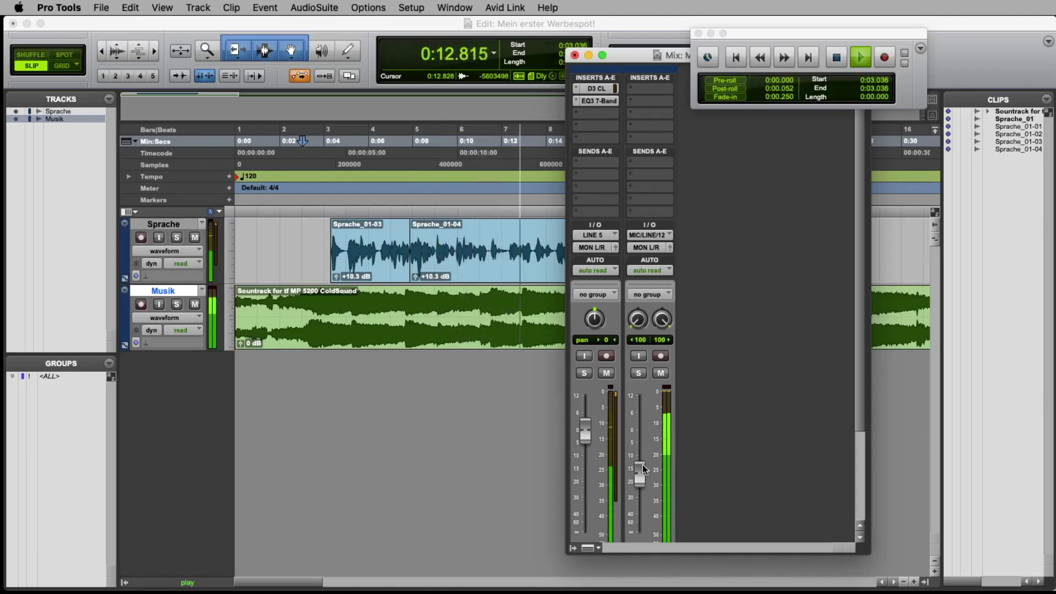
{"action": "left_click_drag", "start_coordinate": [642, 465], "coordinate": [643, 468]}
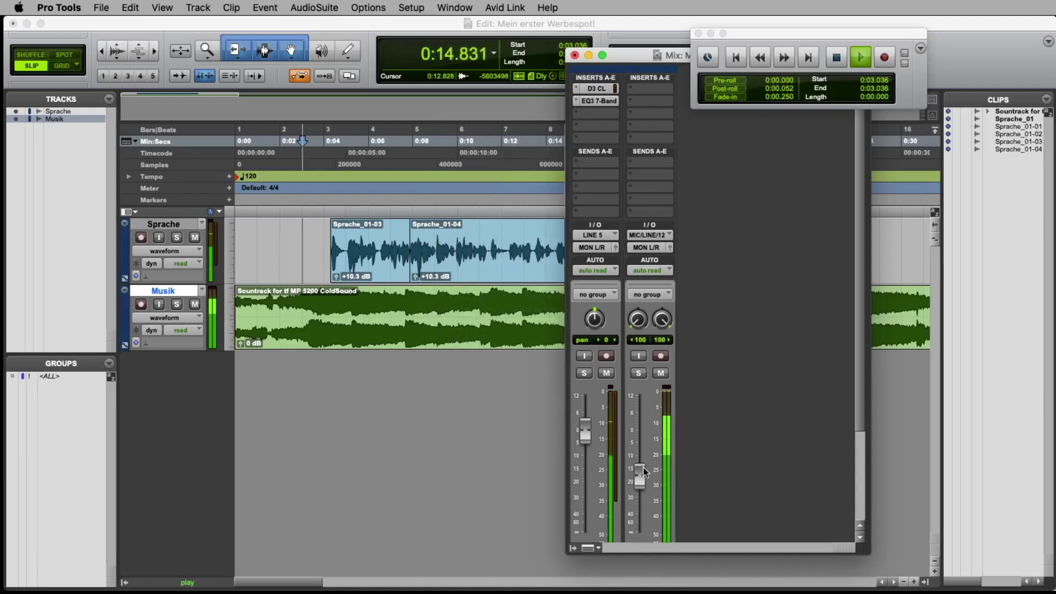
{"action": "key", "text": "space"}
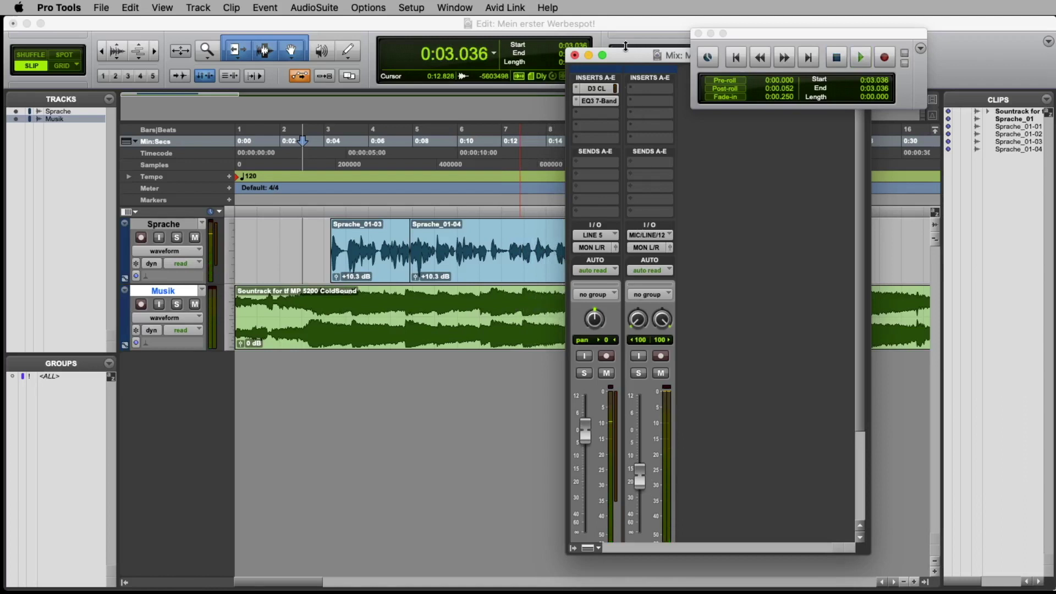
- Move the Mix window aside, select the music clip and play the mix from the session start
{"action": "left_click_drag", "start_coordinate": [632, 61], "coordinate": [1035, 69]}
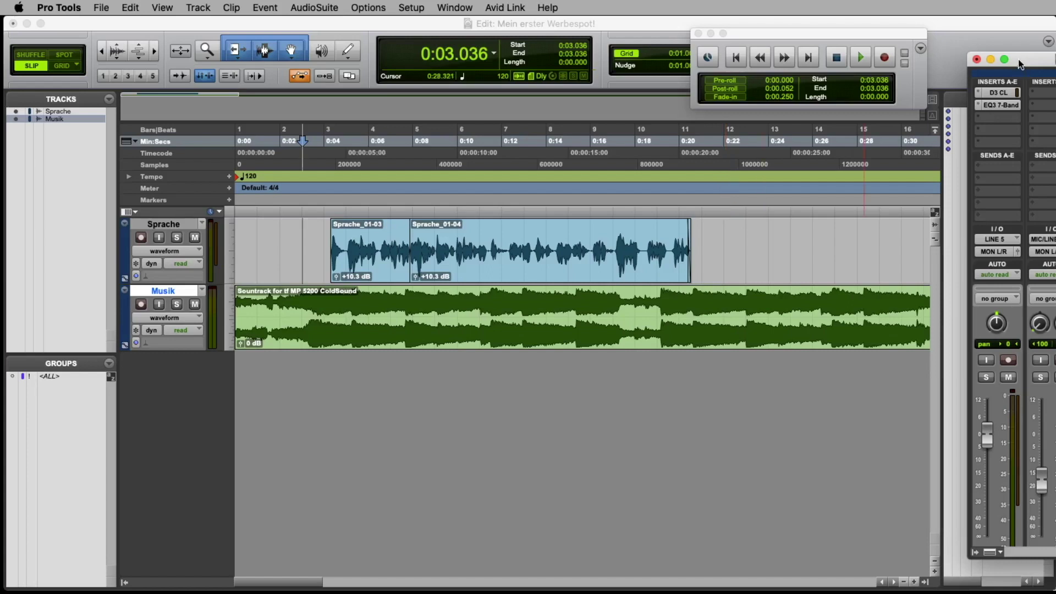
{"action": "double_click", "coordinate": [260, 315]}
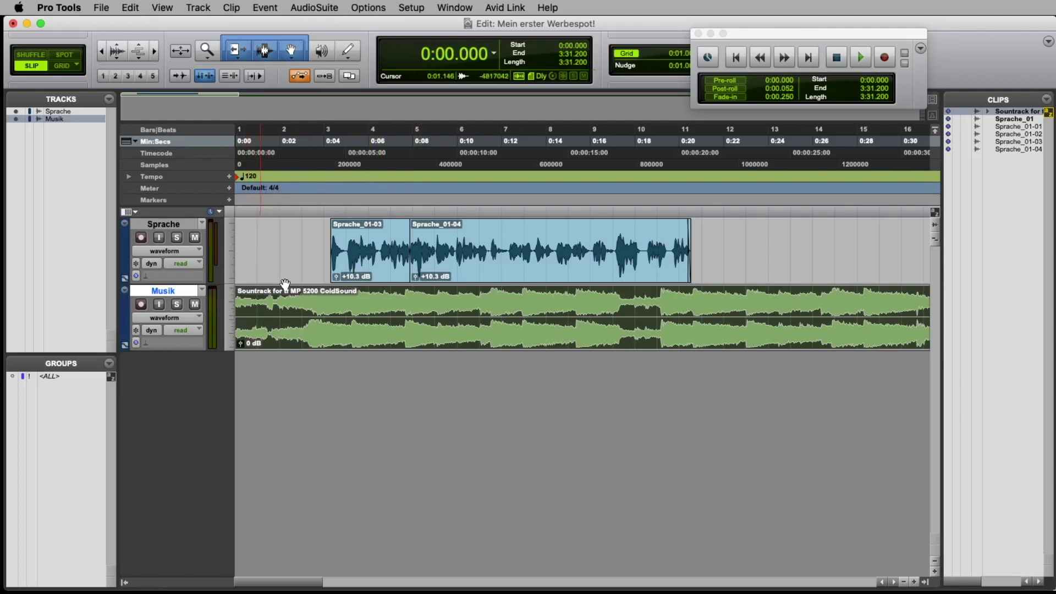
{"action": "key", "text": "space"}
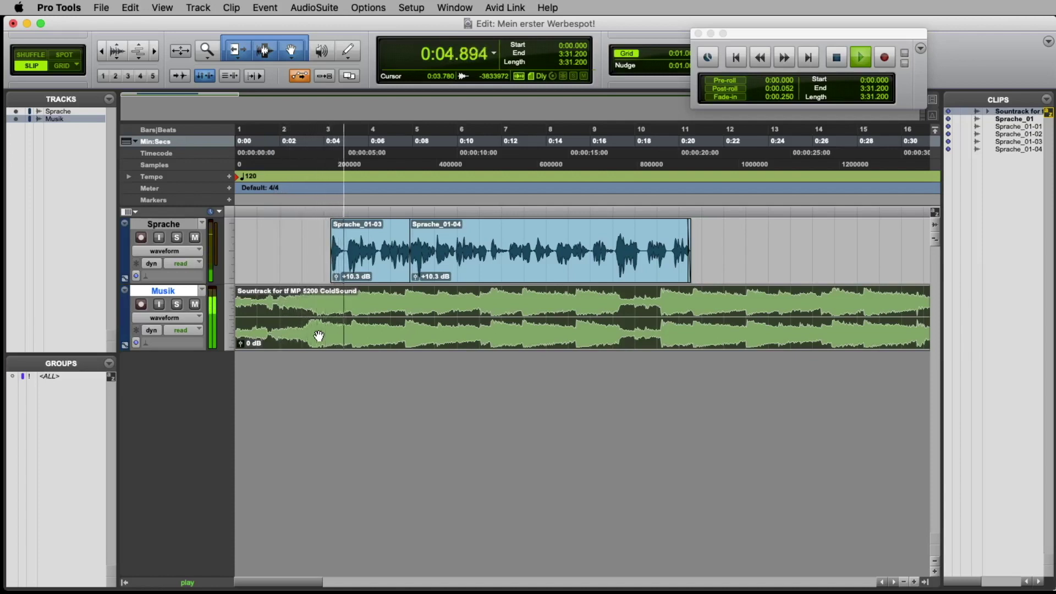
{"action": "key", "text": "space"}
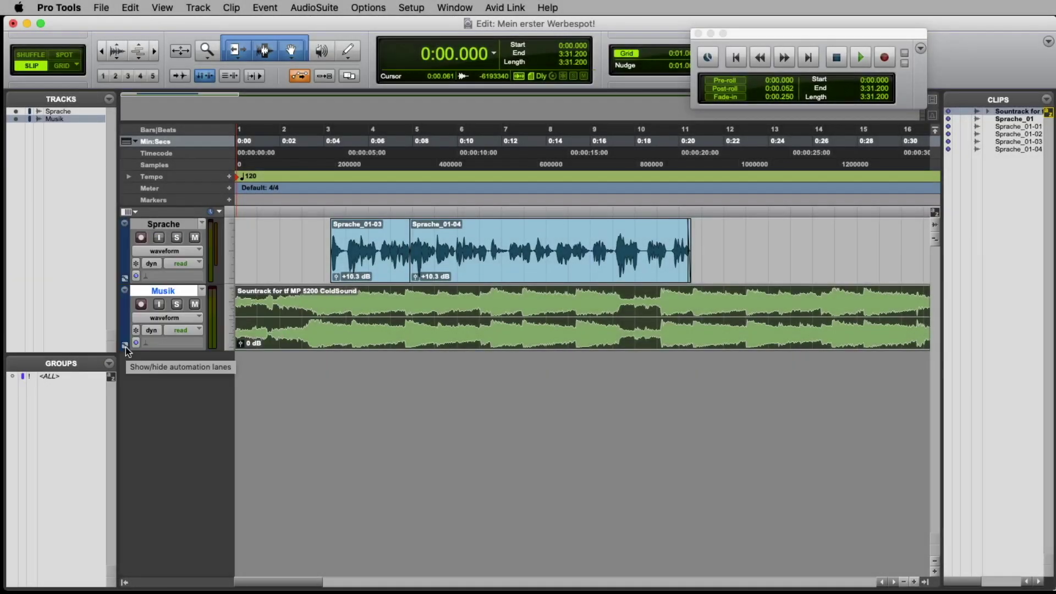
- Show the Musik track's volume automation lane and raise the intro volume to a level plateau until about 0:03.9, dropping before the speech
{"action": "left_click", "coordinate": [125, 346]}
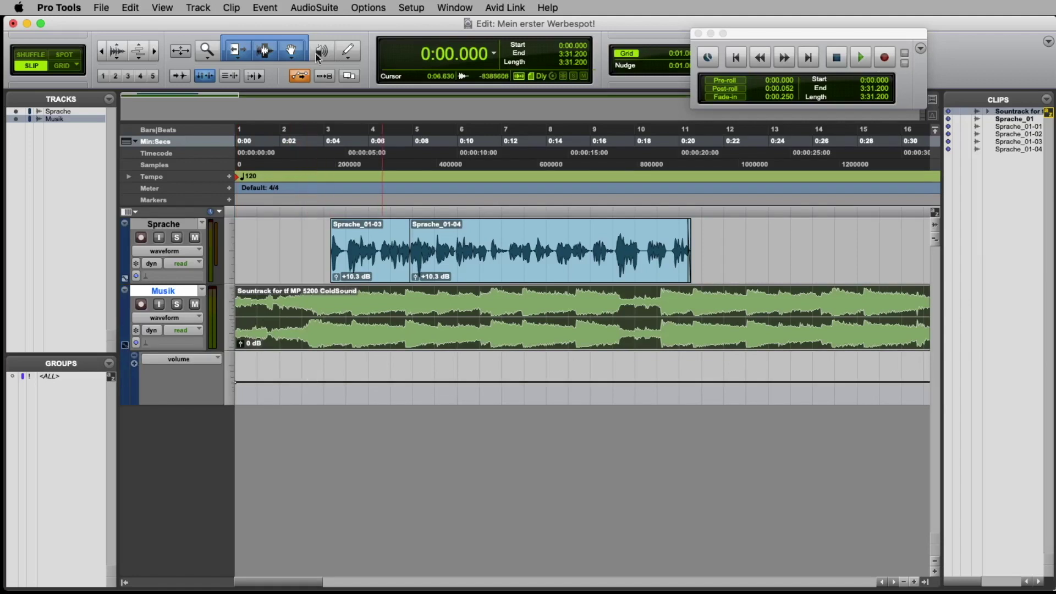
{"action": "left_click", "coordinate": [292, 52]}
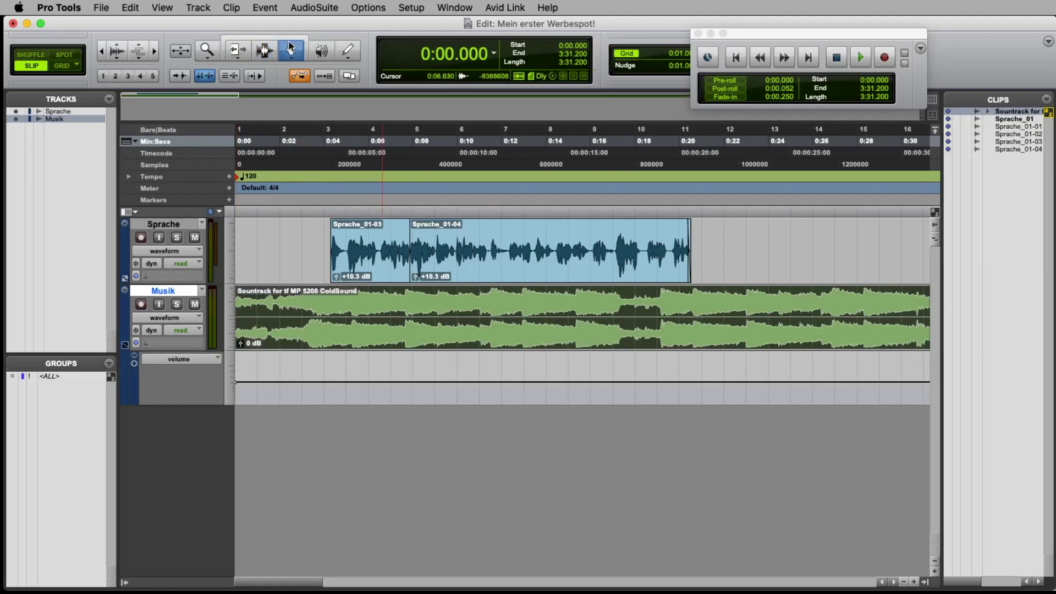
{"action": "left_click", "coordinate": [225, 36]}
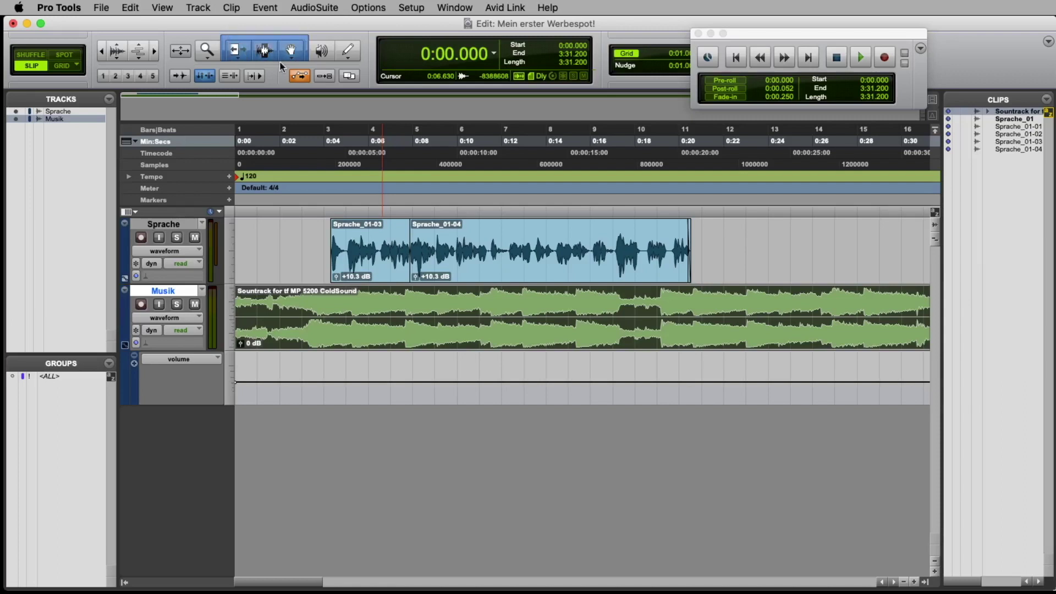
{"action": "left_click", "coordinate": [292, 53]}
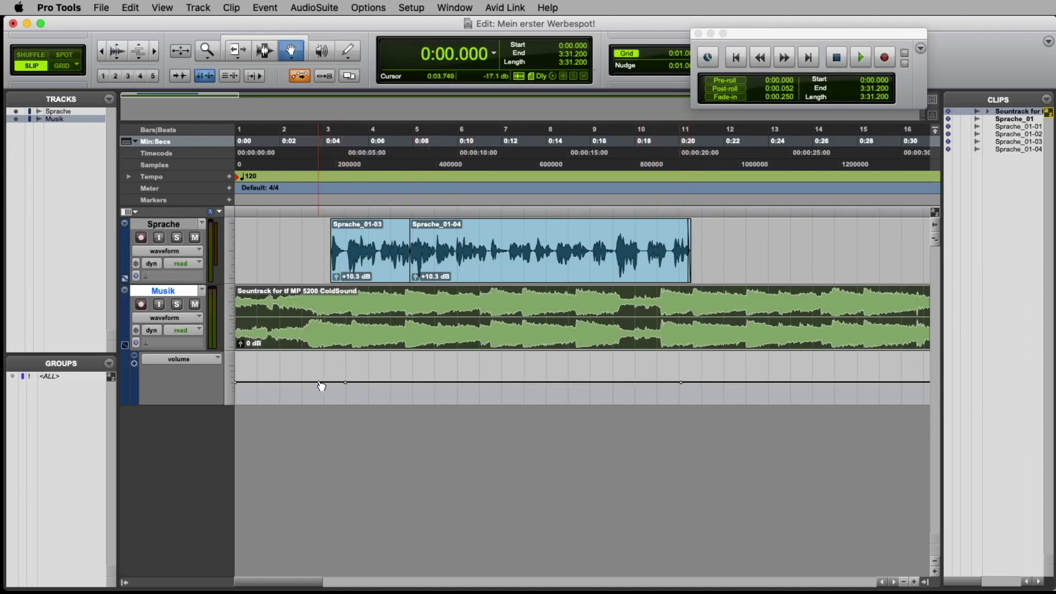
{"action": "left_click_drag", "start_coordinate": [319, 382], "coordinate": [321, 367]}
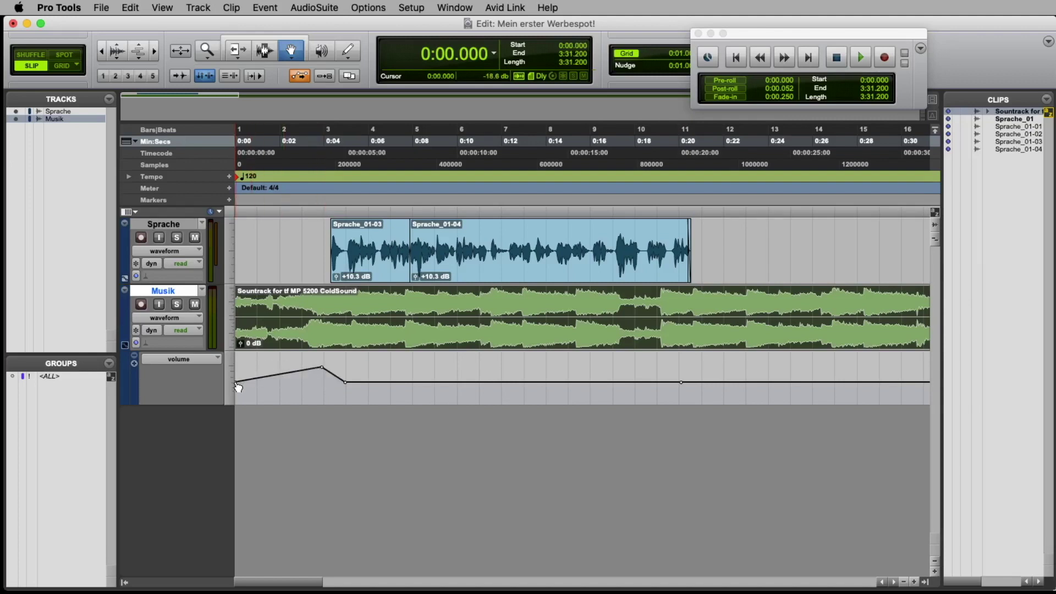
{"action": "left_click_drag", "start_coordinate": [236, 382], "coordinate": [236, 367]}
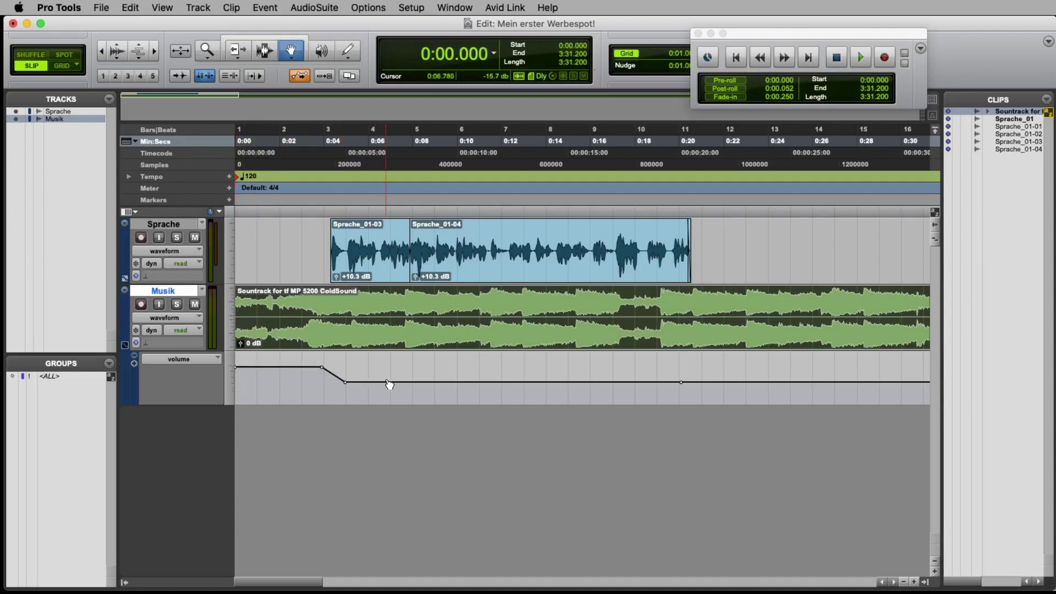
- Audition the music's volume drop, move its lower breakpoint out to about 0:06, and play again from 0:03.749
{"action": "key", "text": "space"}
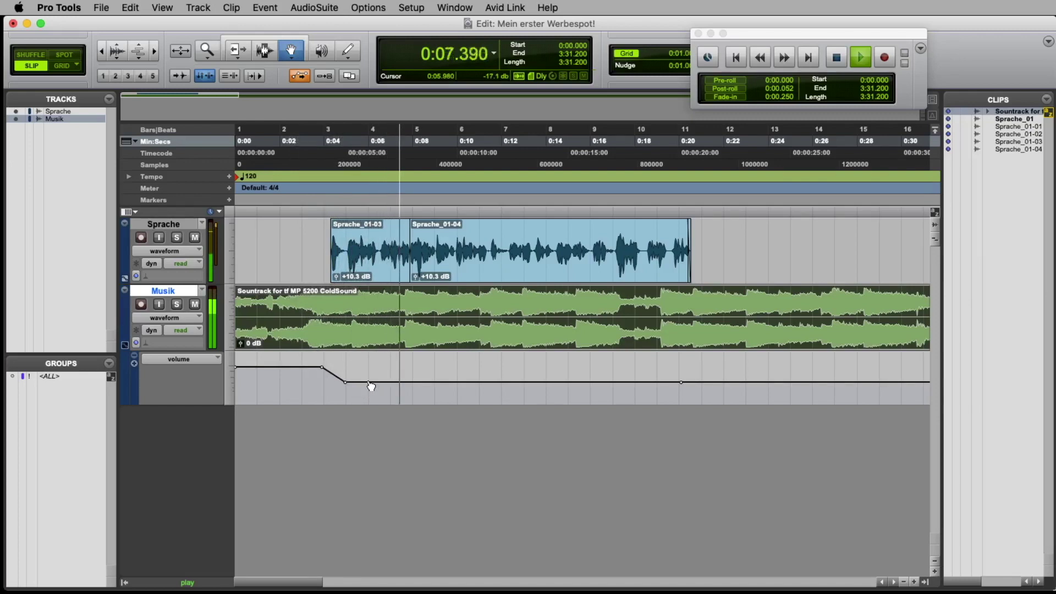
{"action": "key", "text": "space"}
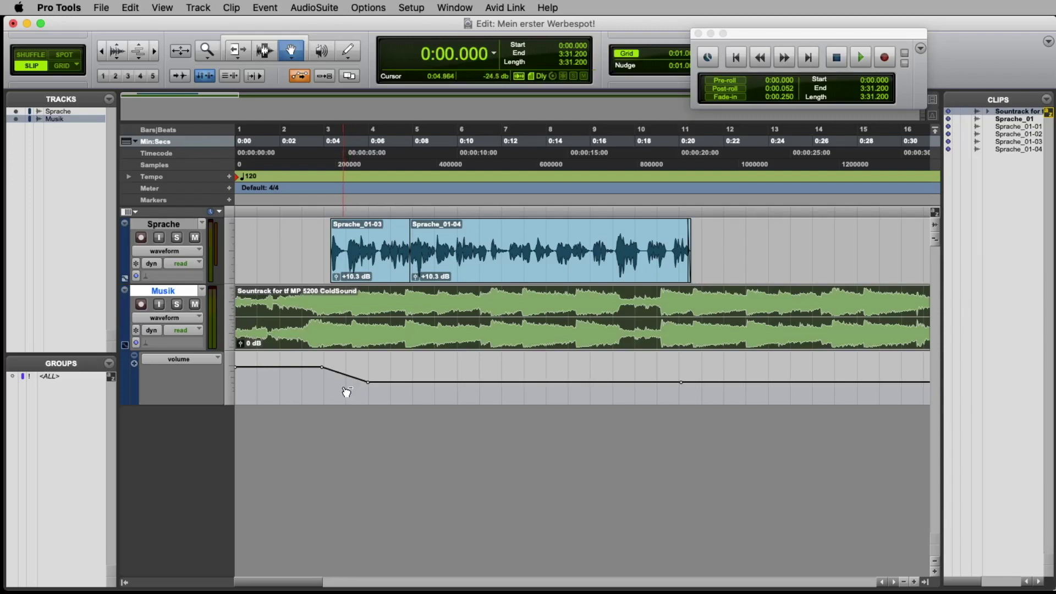
{"action": "key", "text": "space"}
{"action": "key", "text": "space"}
{"action": "left_click", "coordinate": [277, 51]}
{"action": "left_click", "coordinate": [318, 307]}
{"action": "key", "text": "space"}
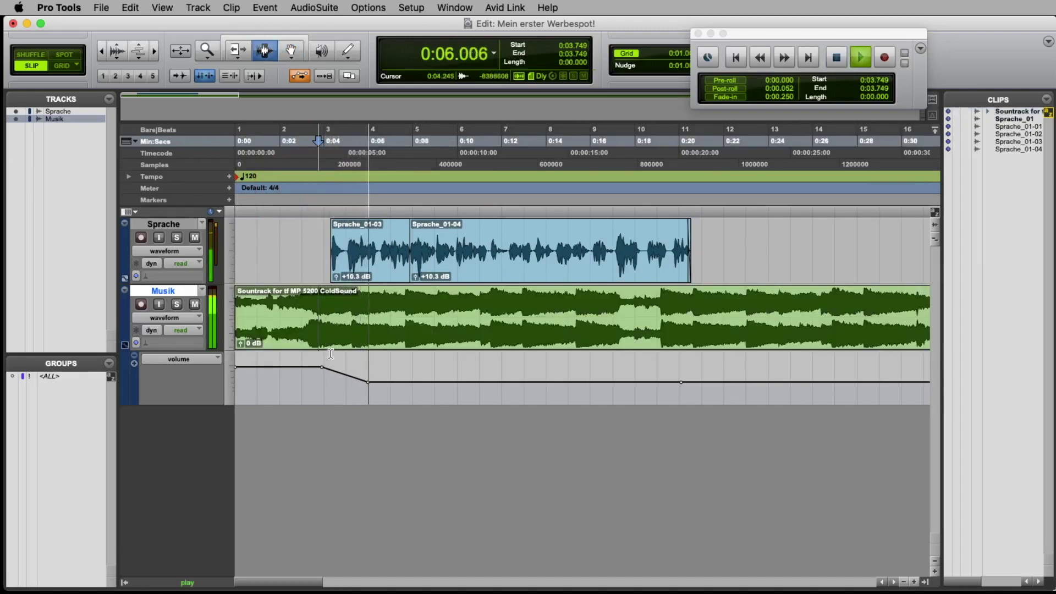
{"action": "key", "text": "space"}
- Add and shape intermediate breakpoints in the Musik volume drop so it falls faster at first, and audition it from 0:03.749
{"action": "left_click", "coordinate": [293, 50]}
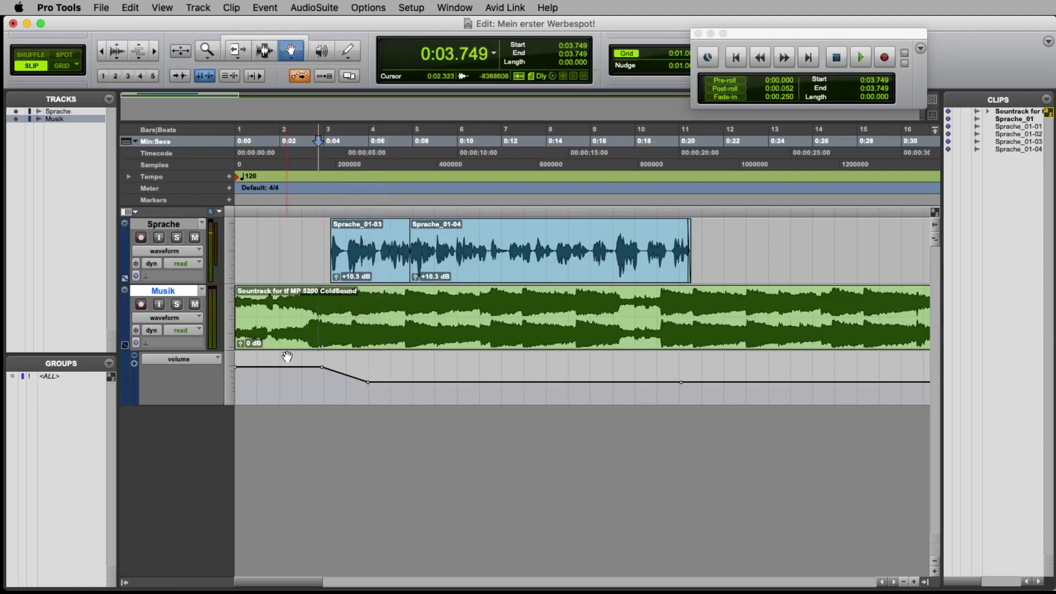
{"action": "left_click", "coordinate": [337, 374]}
{"action": "left_click_drag", "start_coordinate": [335, 375], "coordinate": [335, 376]}
{"action": "key", "text": "space"}
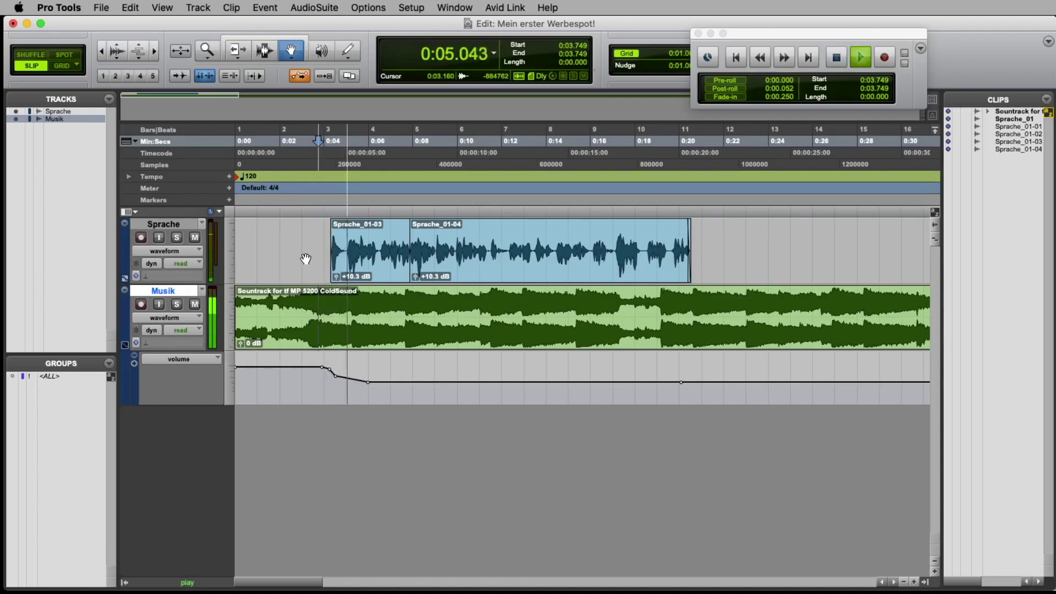
{"action": "key", "text": "space"}
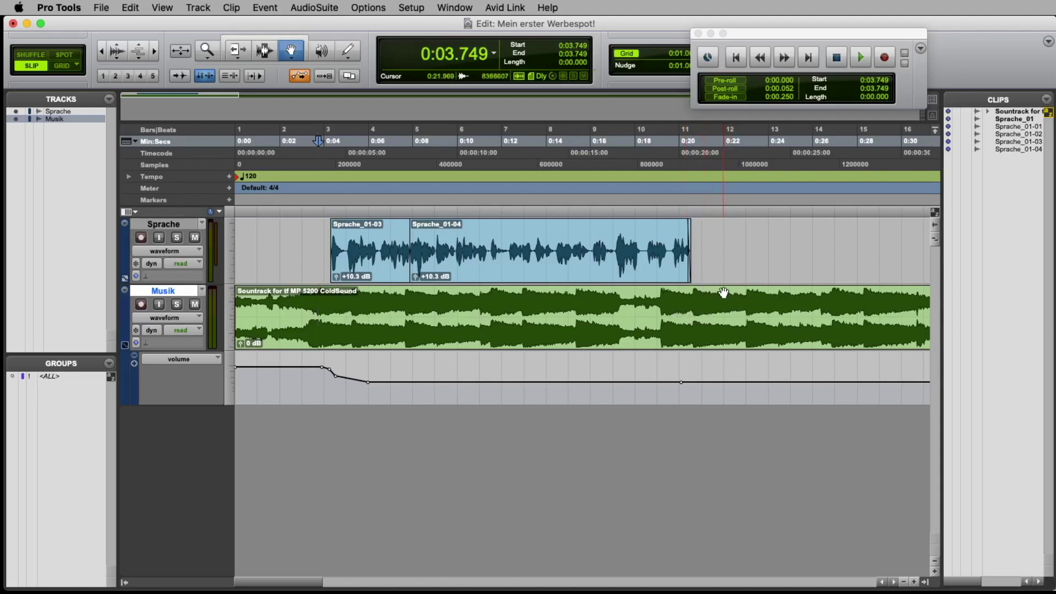
- Delete the music section from 0:03:10.377 to about 3:21, separating the song's ending as its own clip
{"action": "left_click", "coordinate": [101, 51]}
{"action": "left_click", "coordinate": [101, 51]}
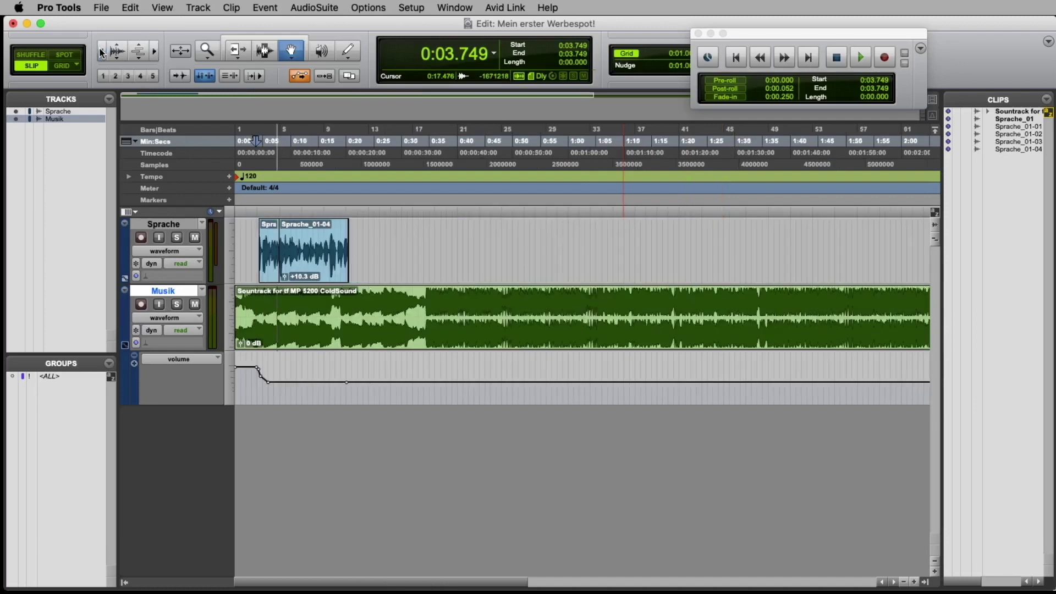
{"action": "left_click", "coordinate": [101, 51]}
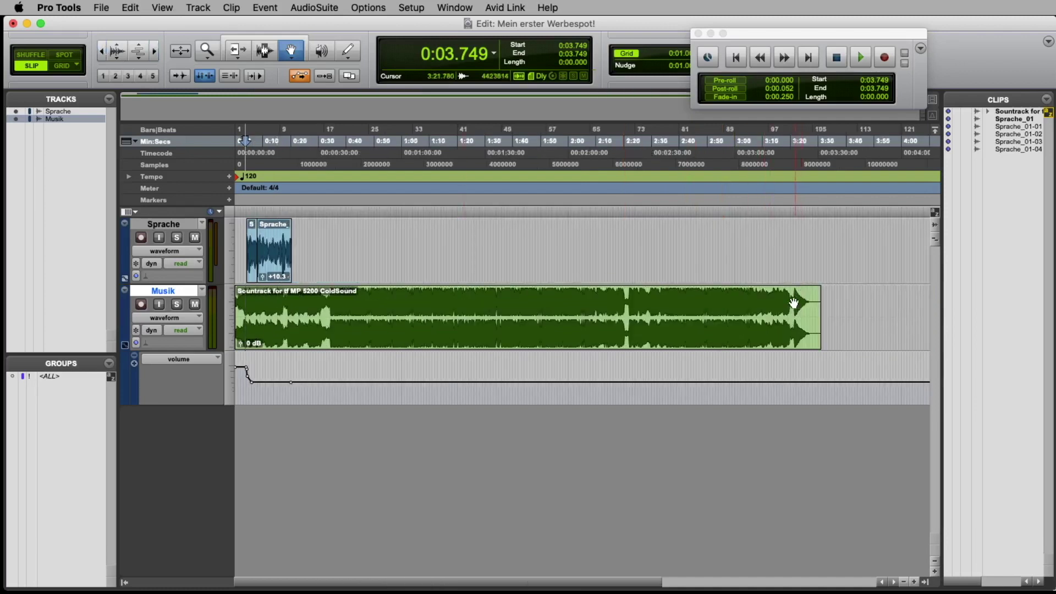
{"action": "left_click", "coordinate": [257, 52]}
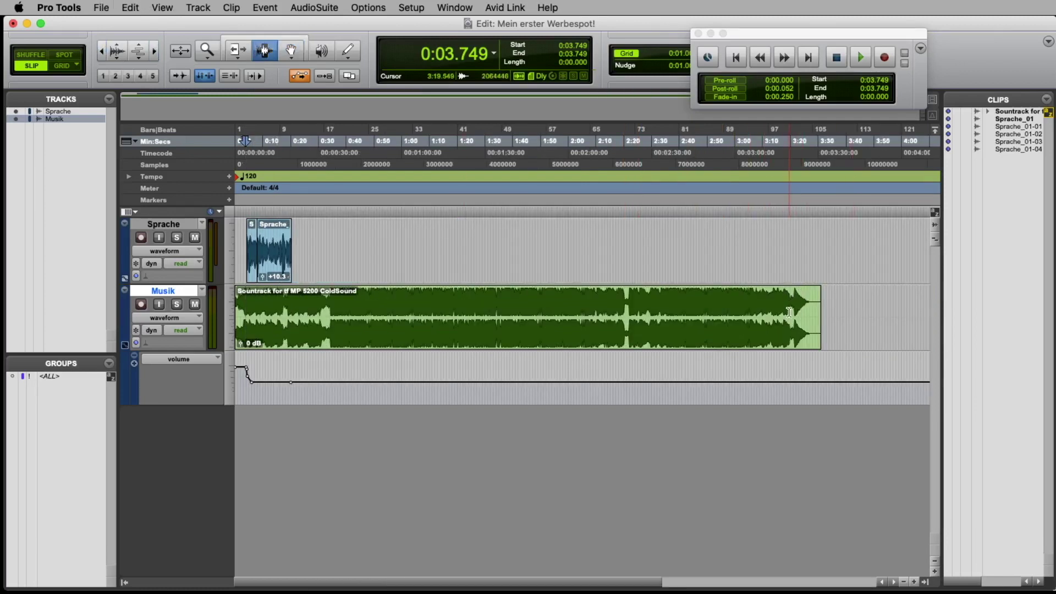
{"action": "left_click_drag", "start_coordinate": [793, 312], "coordinate": [765, 312]}
{"action": "key", "text": "BackSpace"}
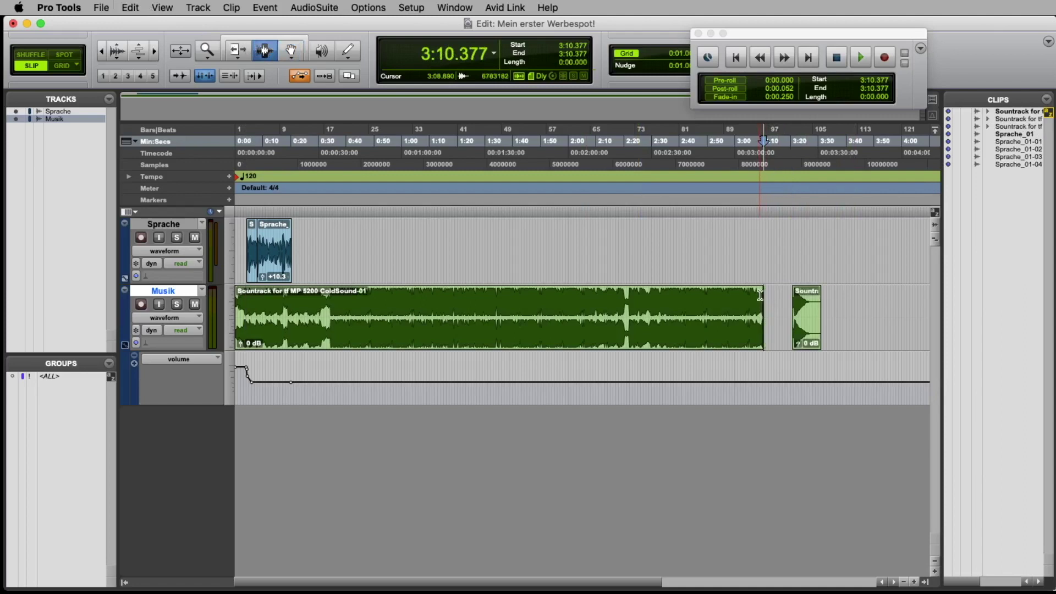
- Trim the main music clip to end at 0:17.600 and move the song's ending clip to start at 0:19.335
{"action": "key", "text": "F6"}
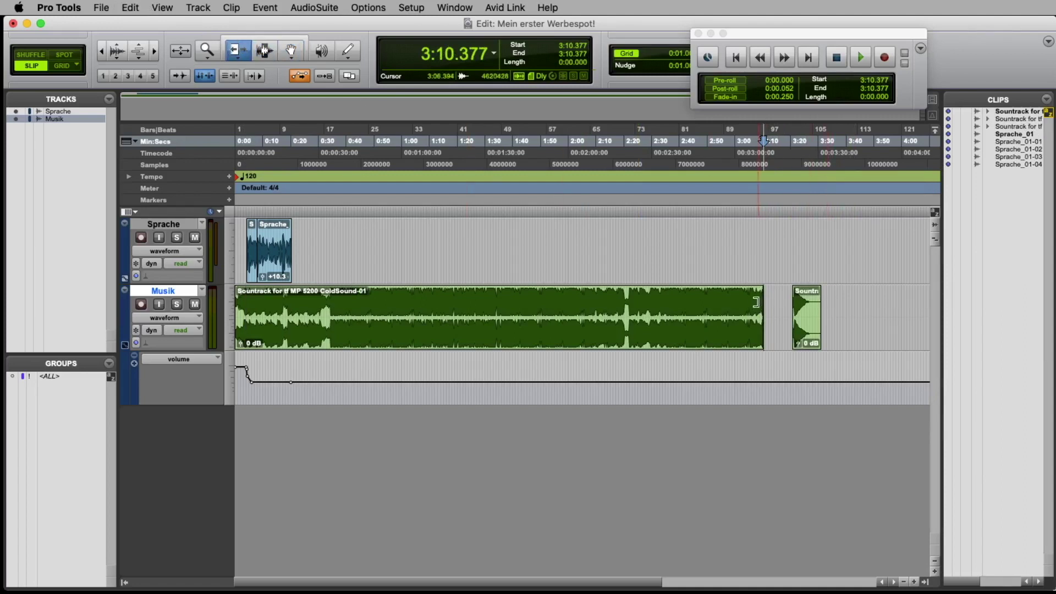
{"action": "left_click_drag", "start_coordinate": [762, 301], "coordinate": [283, 301]}
{"action": "left_click", "coordinate": [292, 51]}
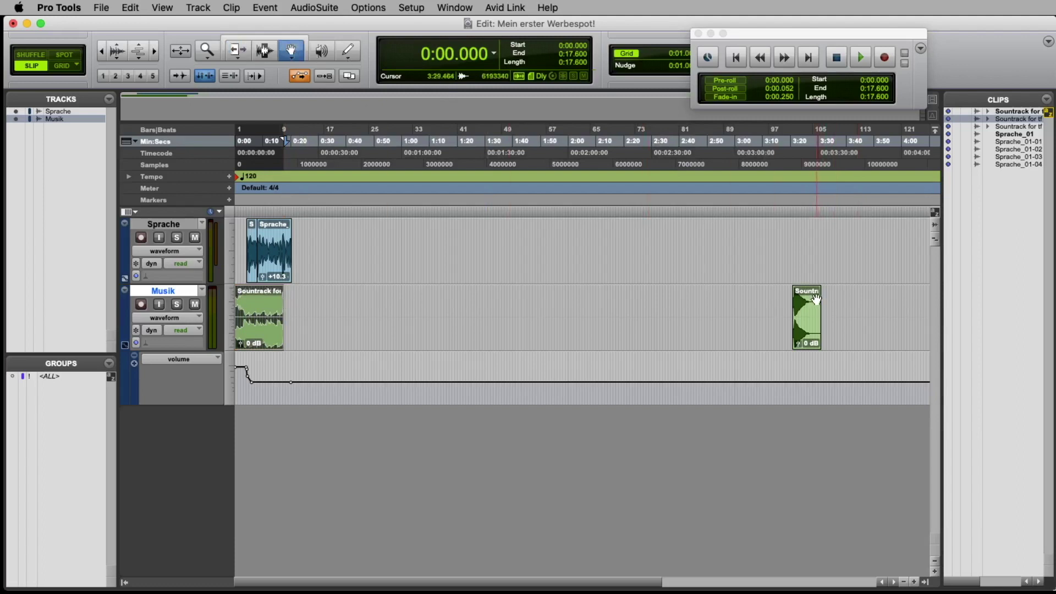
{"action": "left_click_drag", "start_coordinate": [813, 300], "coordinate": [305, 308]}
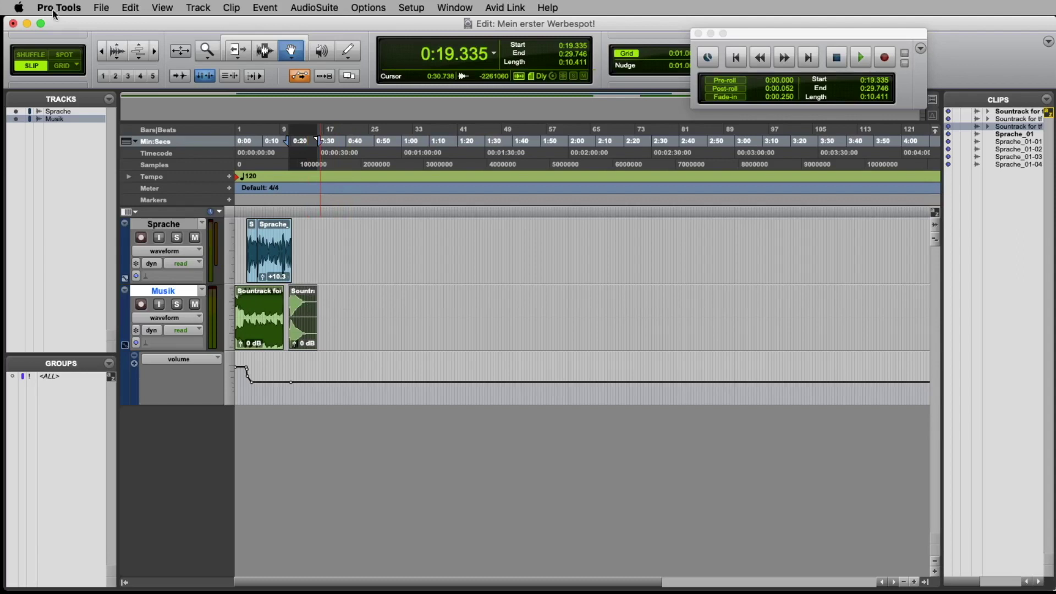
- Shift the music's ending clip to start at 0:19.707 near the end of the speech and audition the transition
{"action": "left_click", "coordinate": [217, 53]}
{"action": "left_click_drag", "start_coordinate": [330, 223], "coordinate": [230, 333]}
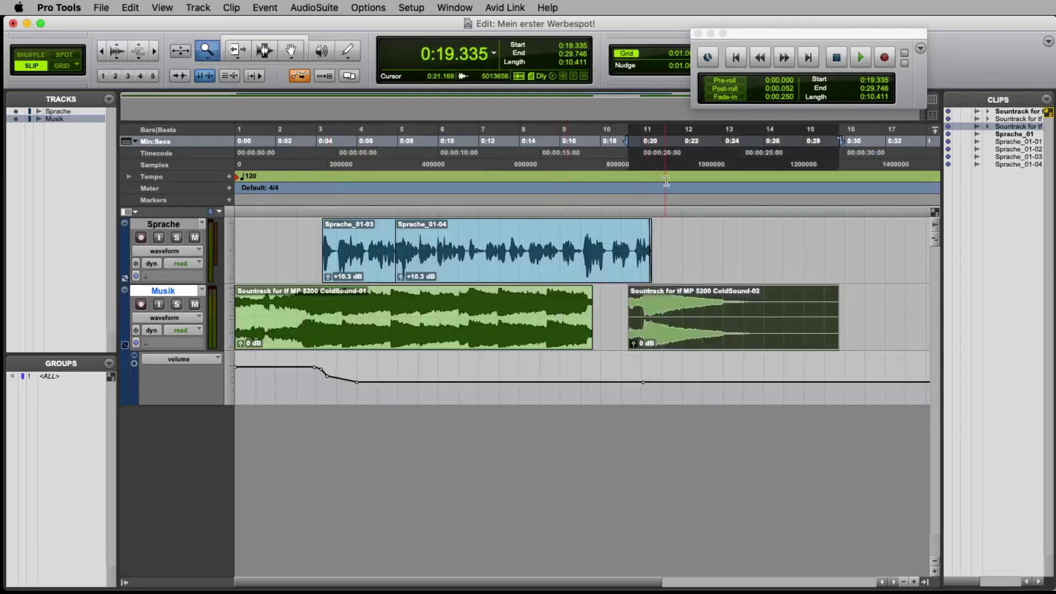
{"action": "left_click", "coordinate": [291, 50]}
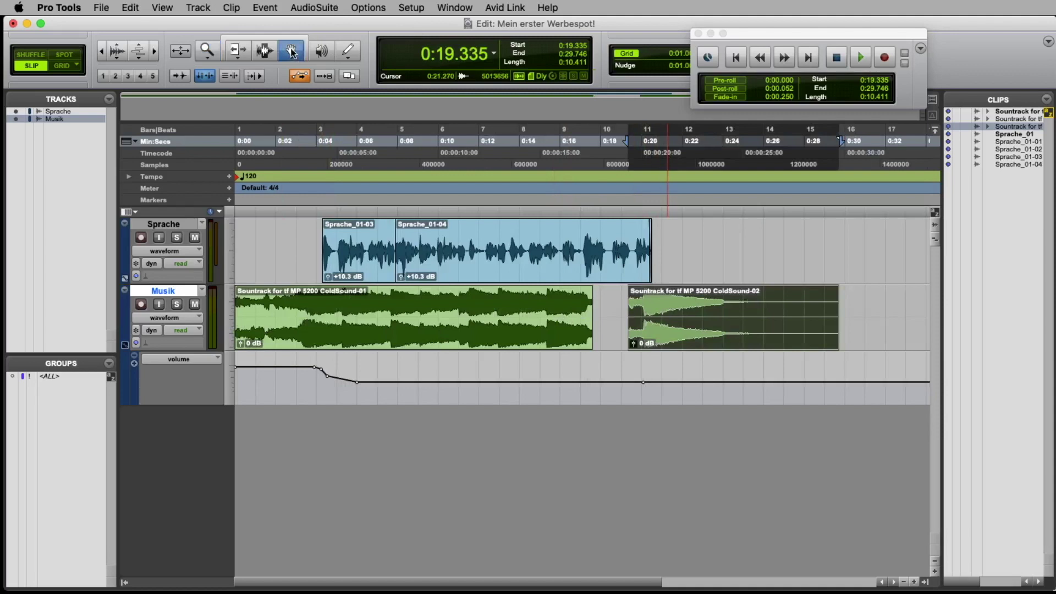
{"action": "left_click", "coordinate": [660, 305]}
{"action": "left_click_drag", "start_coordinate": [660, 305], "coordinate": [668, 304]}
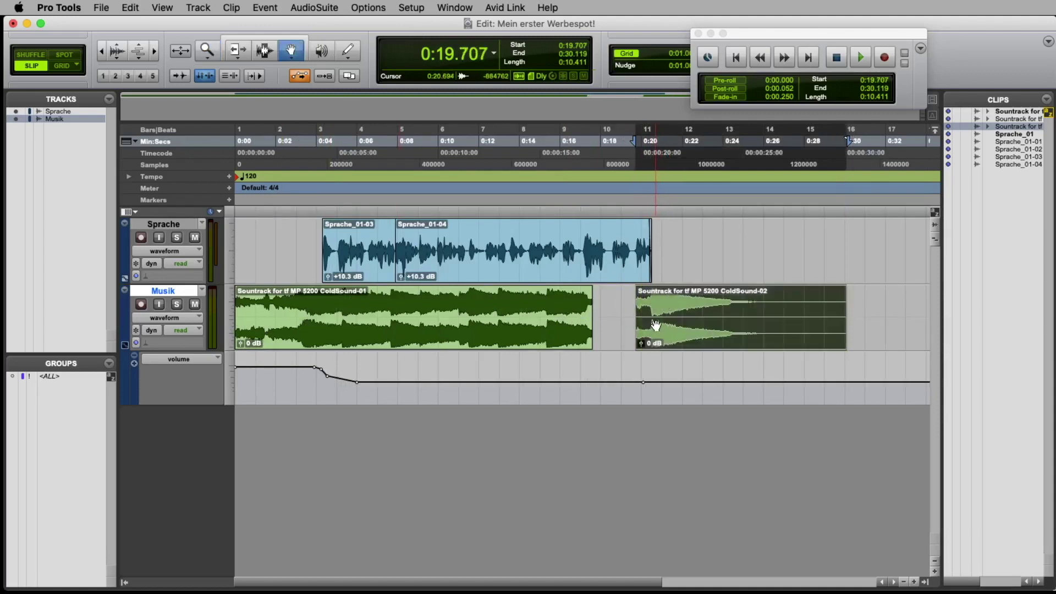
{"action": "key", "text": "space"}
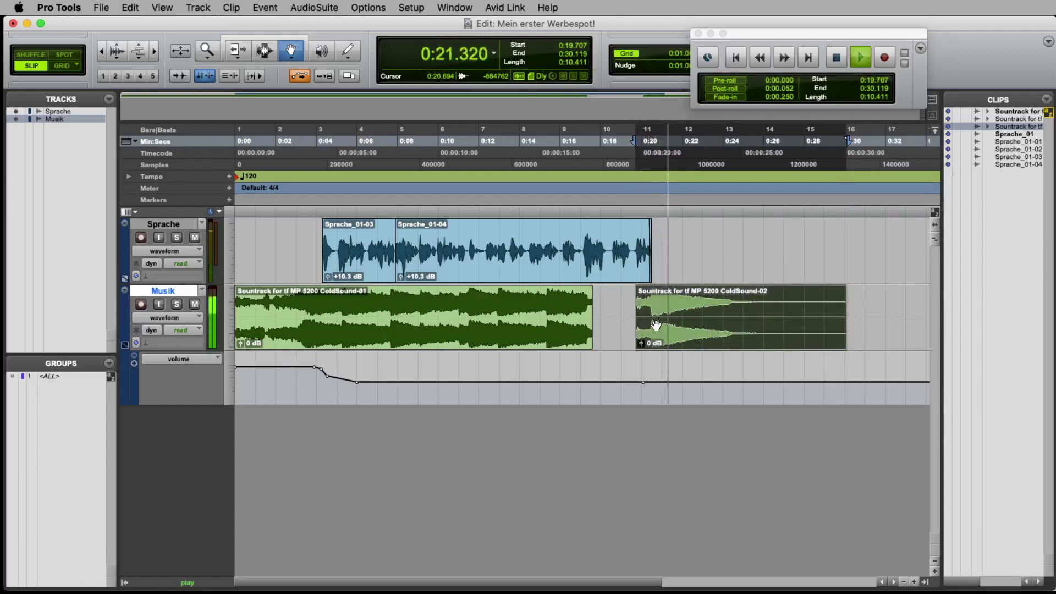
{"action": "key", "text": "space"}
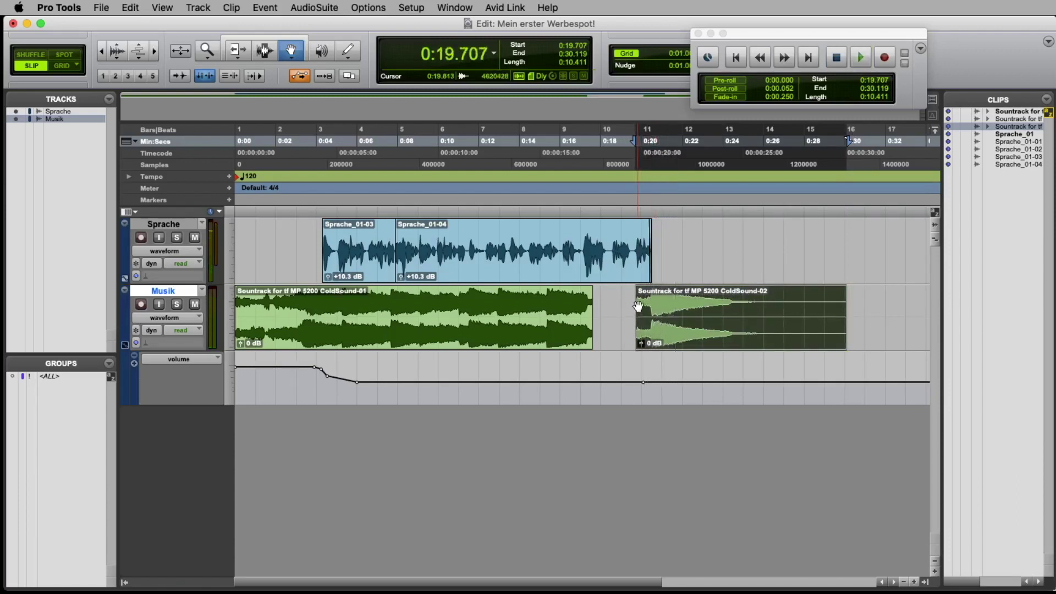
{"action": "key", "text": "space"}
{"action": "key", "text": "space"}
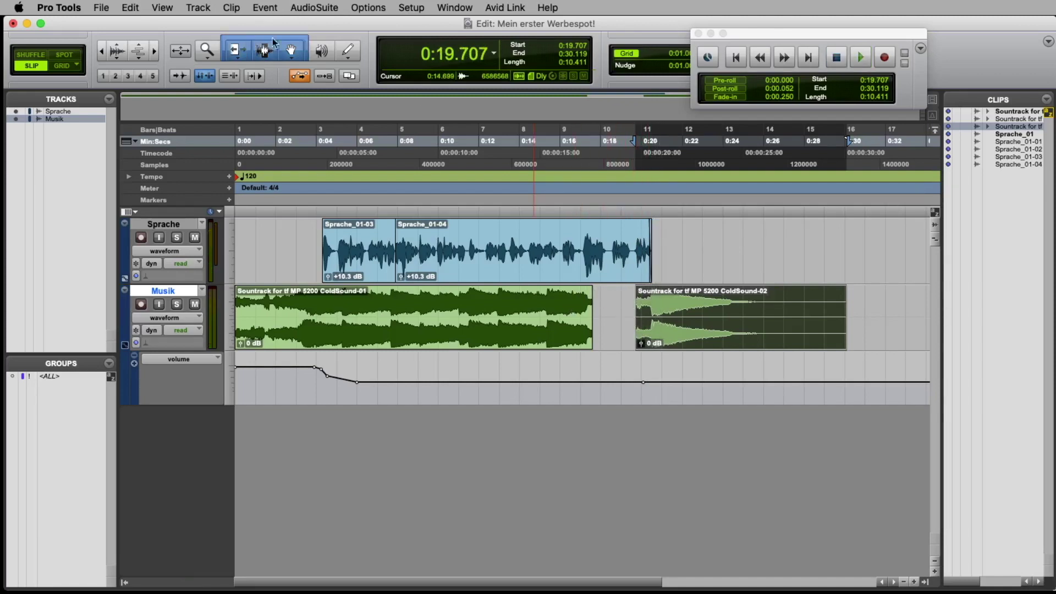
- Extend the ending clip back to meet the main music clip and crossfade them with Equal Power from 0:16.968 to 0:17.781
{"action": "left_click_drag", "start_coordinate": [640, 304], "coordinate": [584, 312]}
{"action": "left_click", "coordinate": [601, 296]}
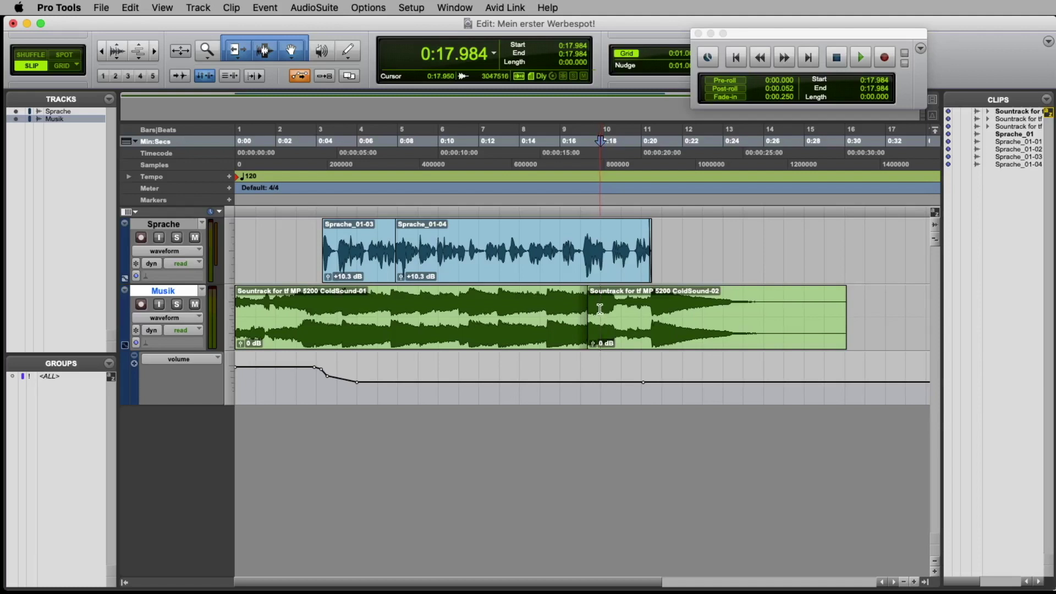
{"action": "left_click_drag", "start_coordinate": [598, 309], "coordinate": [582, 308]}
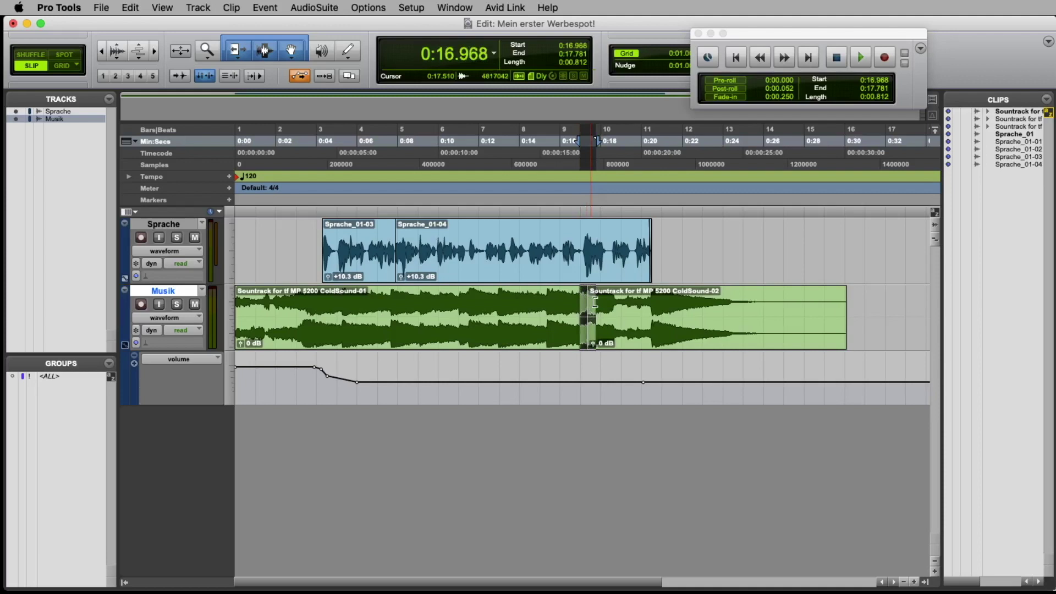
{"action": "key", "text": "super+f"}
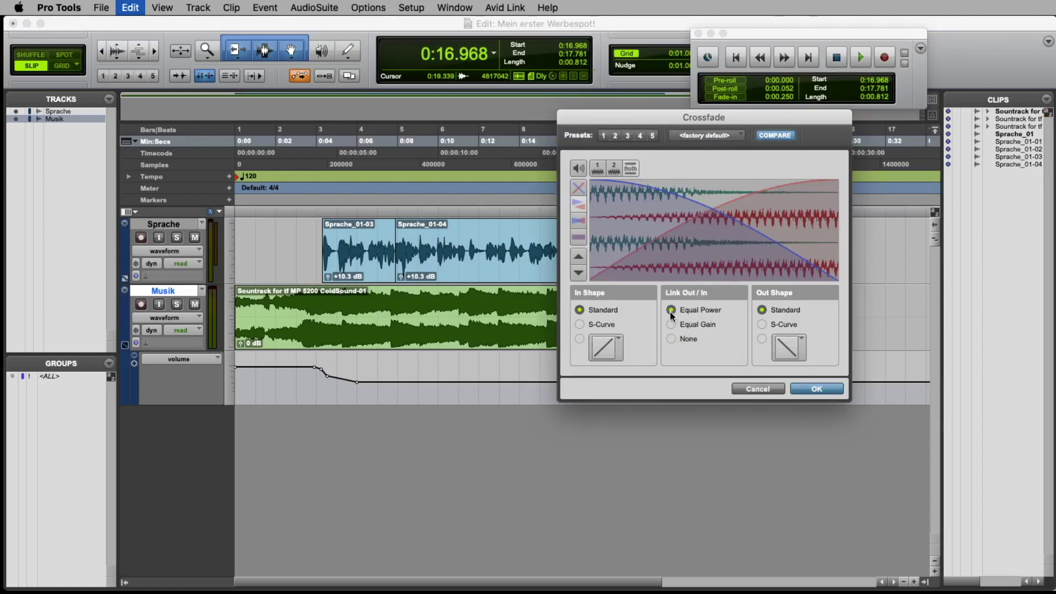
{"action": "left_click", "coordinate": [671, 323]}
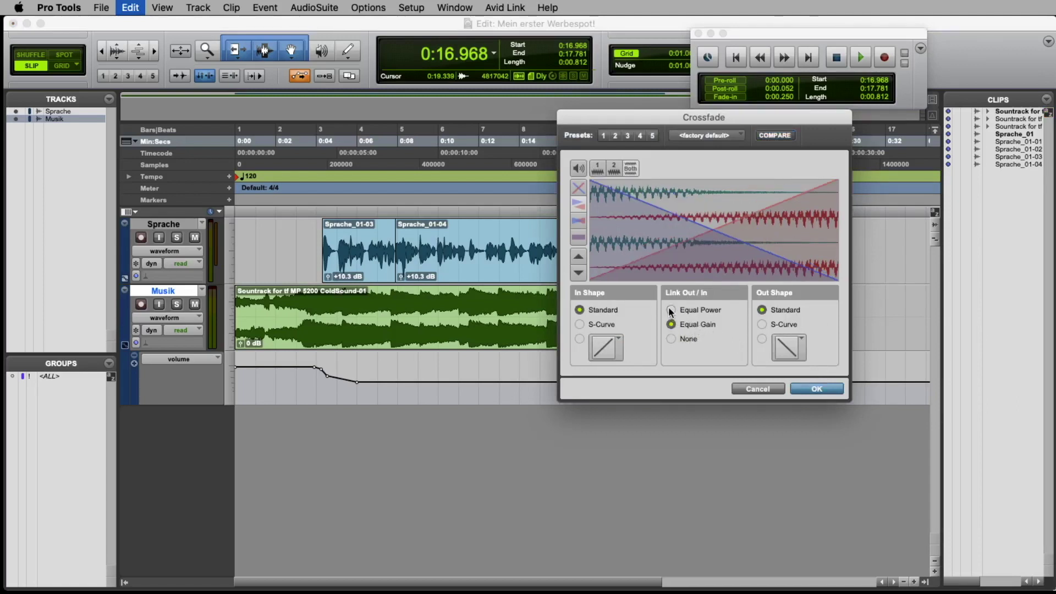
{"action": "left_click", "coordinate": [672, 310]}
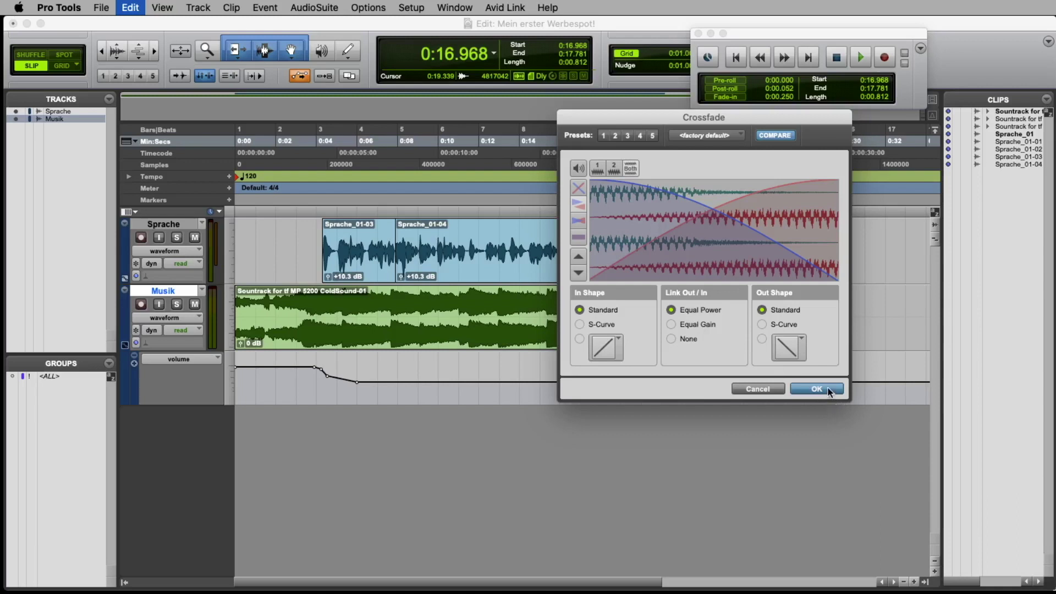
{"action": "left_click", "coordinate": [825, 389]}
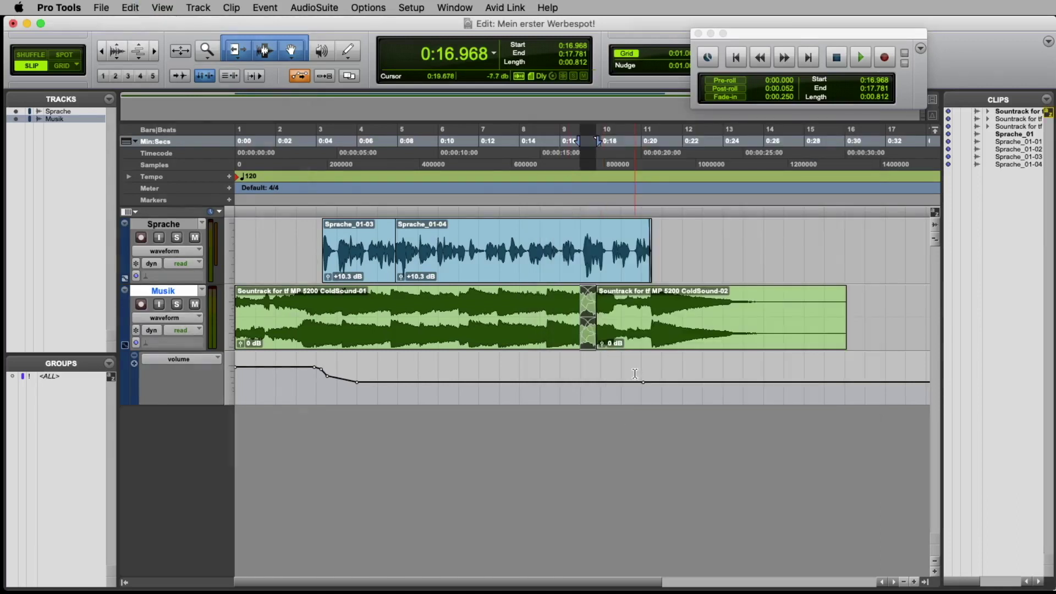
- Review the available fade commands and audition the crossfade between the two music clips from 0:16.325
{"action": "left_click", "coordinate": [138, 5]}
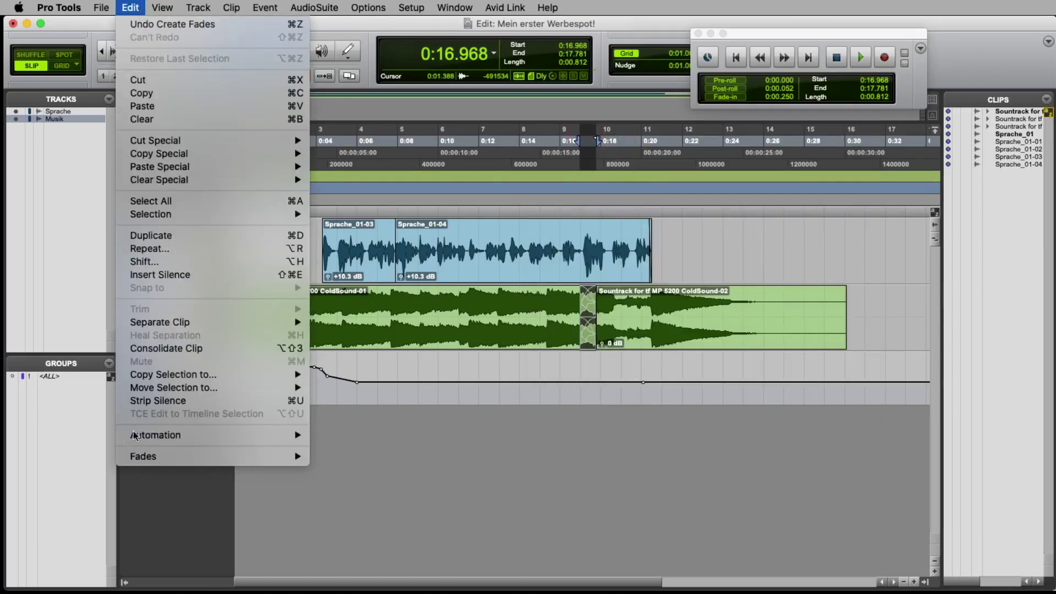
{"action": "mouse_move", "coordinate": [145, 463]}
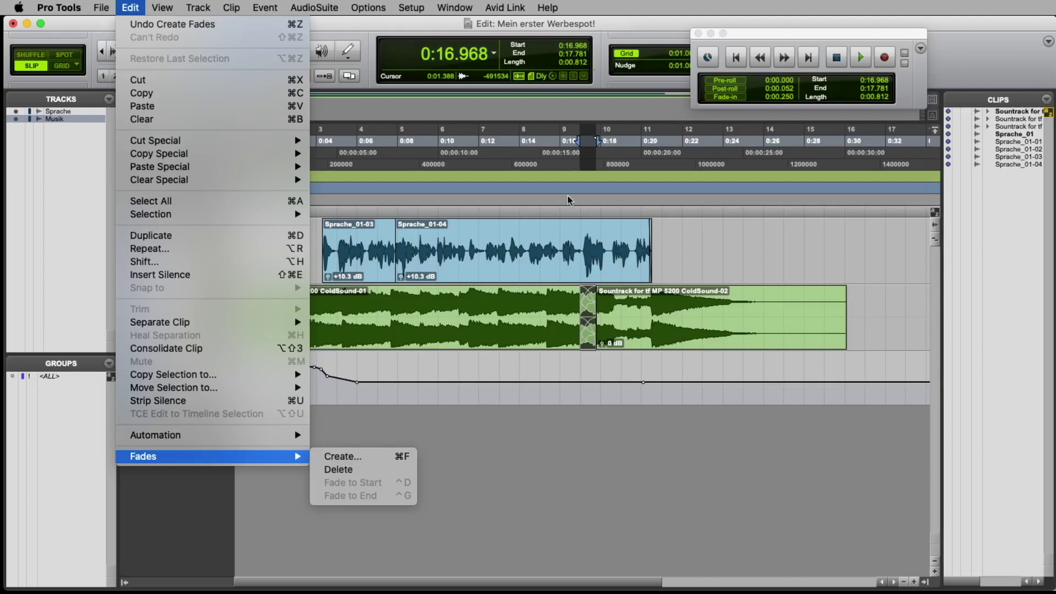
{"action": "left_click", "coordinate": [623, 26]}
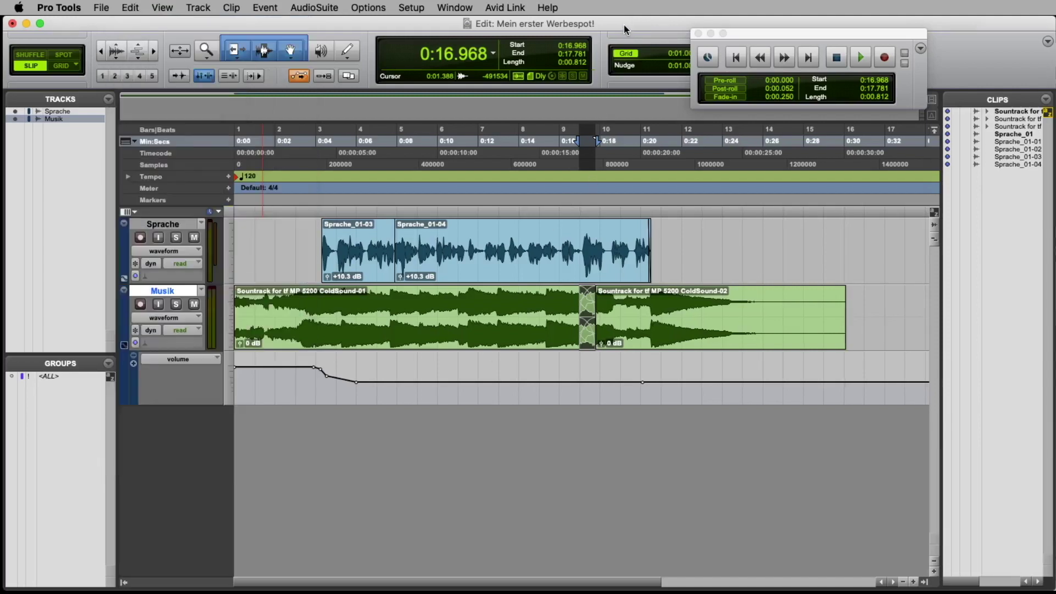
{"action": "left_click", "coordinate": [566, 302]}
{"action": "key", "text": "space"}
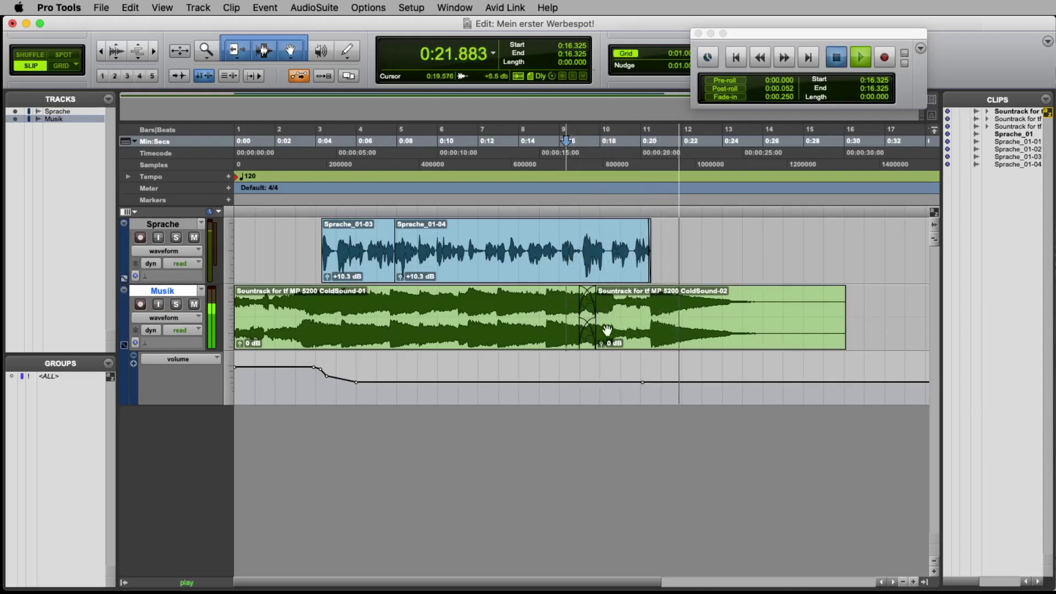
{"action": "key", "text": "space"}
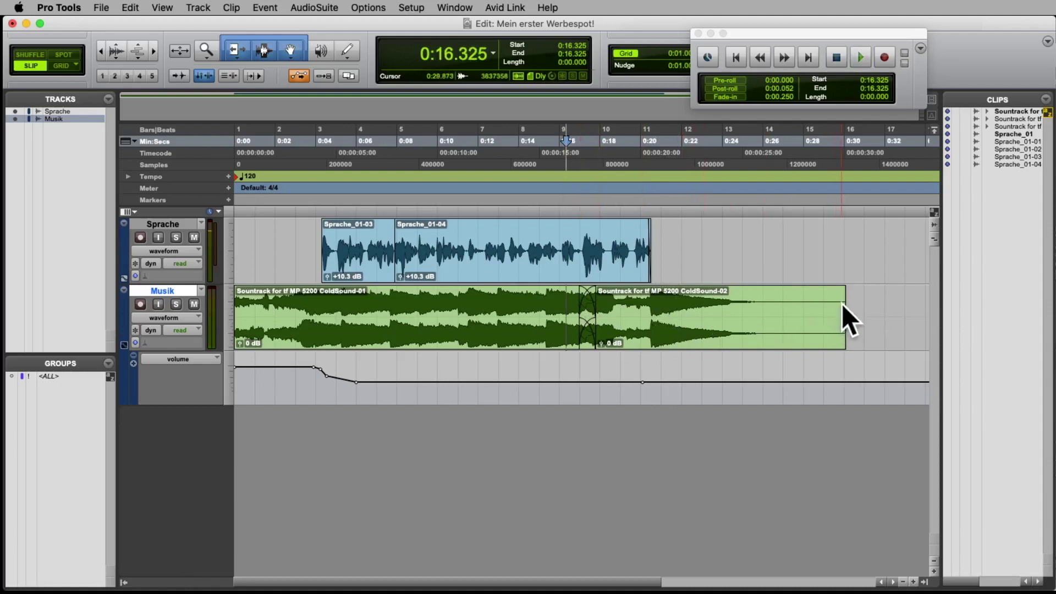
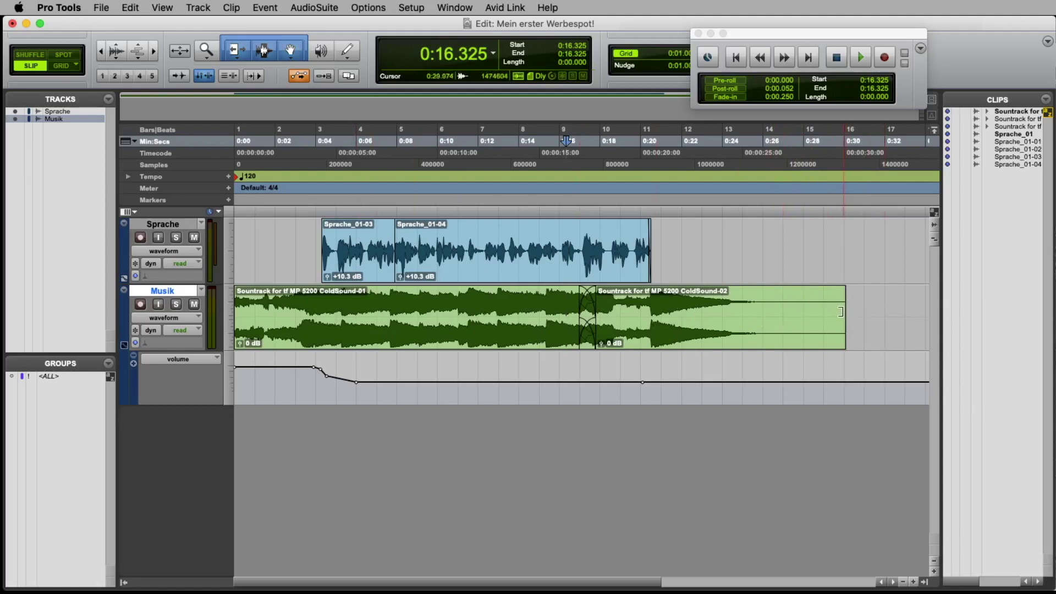
- Trim the music's ending clip to end at 0:24.081 and add a fade-out starting at 0:22.421
{"action": "mouse_move", "coordinate": [845, 314]}
{"action": "left_mouse_down"}
{"action": "mouse_move", "coordinate": [724, 312]}
{"action": "mouse_move", "coordinate": [718, 292]}
{"action": "mouse_move", "coordinate": [690, 292]}
{"action": "left_mouse_up"}
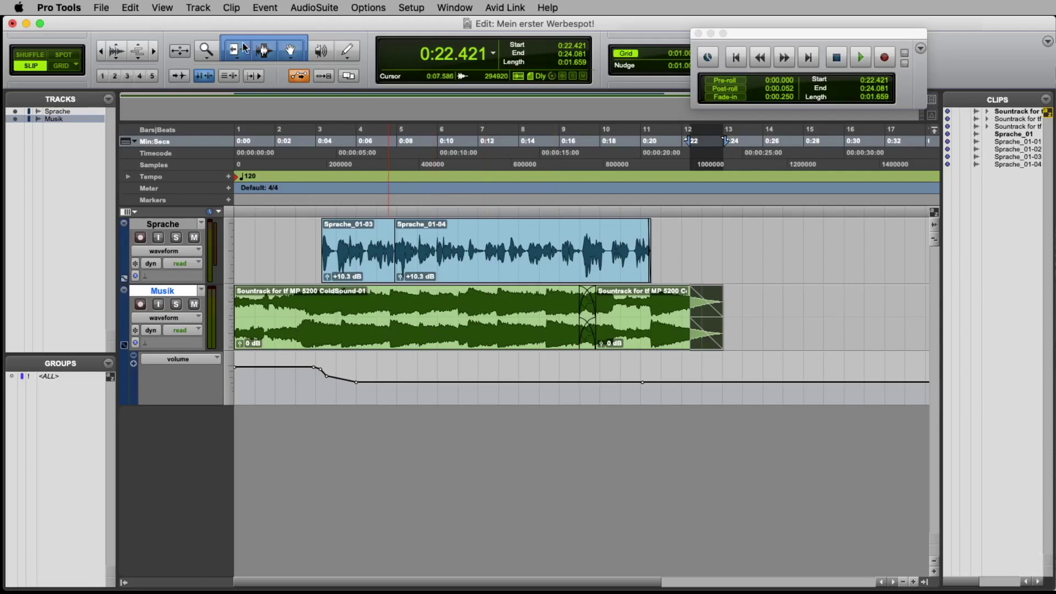
- Raise the Musik volume automation back to its intro level just after the speech ends and audition from 0:19.678
{"action": "left_click", "coordinate": [284, 55]}
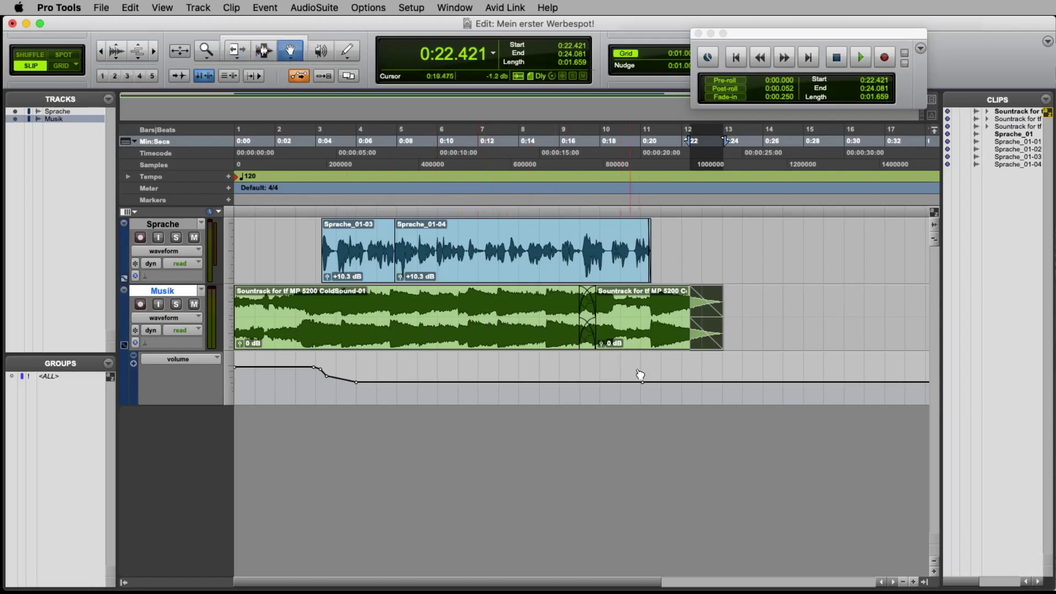
{"action": "left_click_drag", "start_coordinate": [654, 382], "coordinate": [659, 368]}
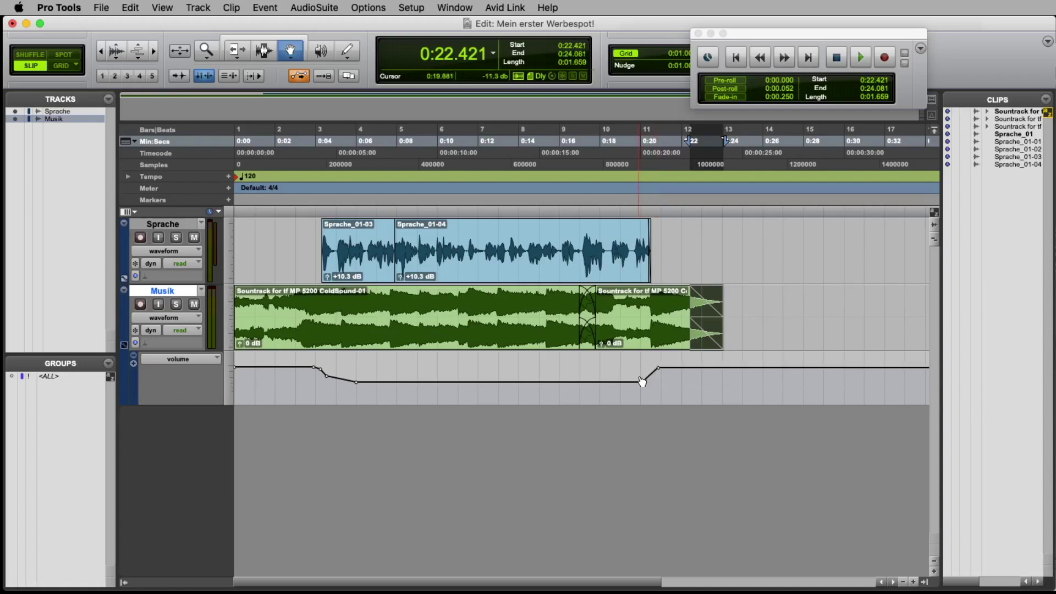
{"action": "key", "text": "space"}
{"action": "key", "text": "space"}
{"action": "left_click", "coordinate": [265, 50]}
{"action": "left_click", "coordinate": [635, 294]}
{"action": "key", "text": "space"}
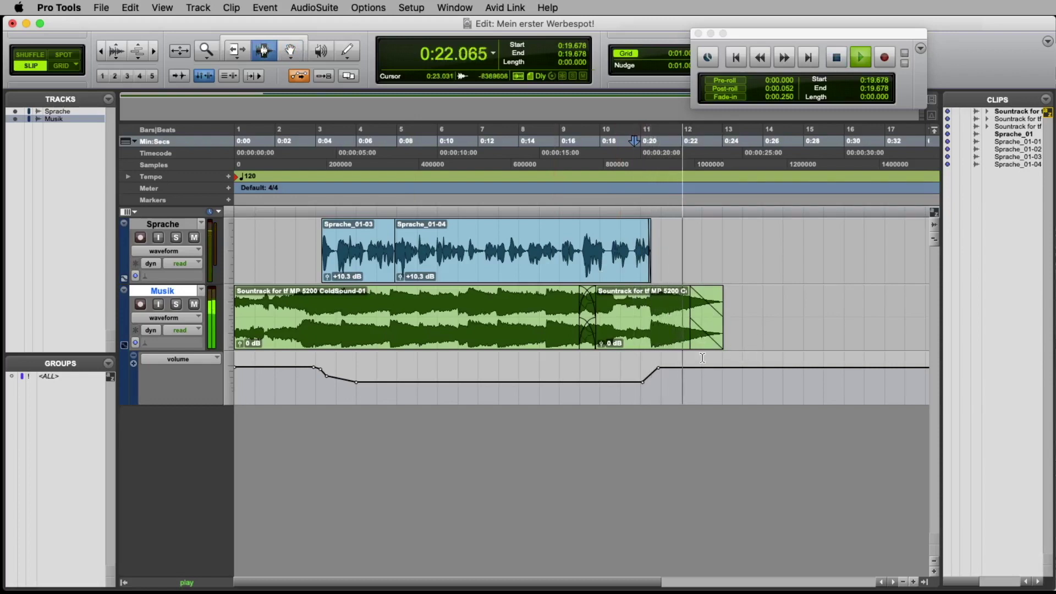
- Move the upper breakpoint of the final volume rise slightly earlier, to the end of the speech, and audition from 0:19.678
{"action": "left_click", "coordinate": [290, 51]}
{"action": "key", "text": "space"}
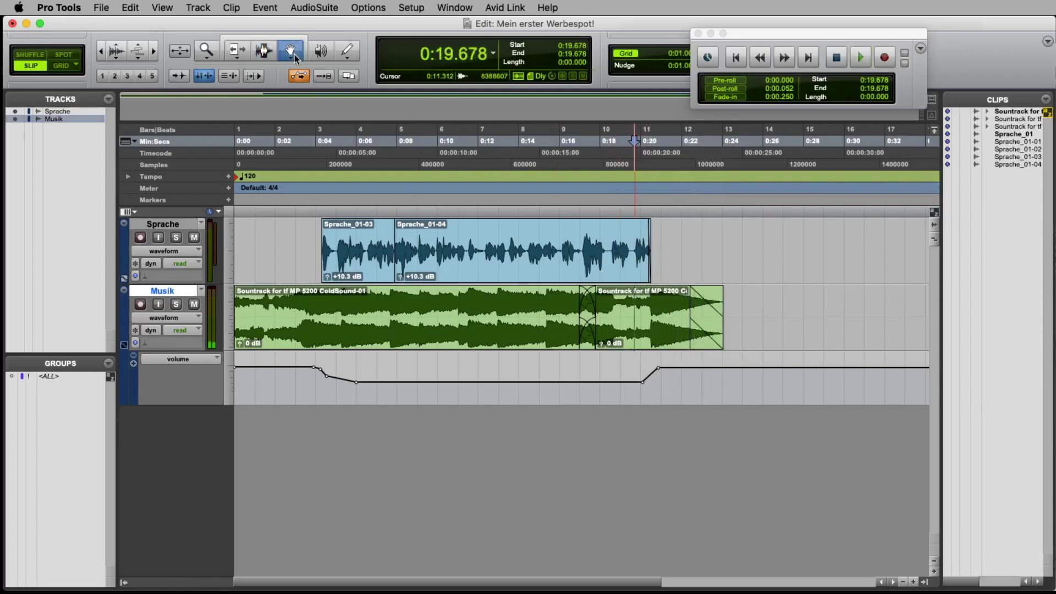
{"action": "left_click", "coordinate": [658, 368]}
{"action": "left_click_drag", "start_coordinate": [655, 367], "coordinate": [651, 368]}
{"action": "key", "text": "space"}
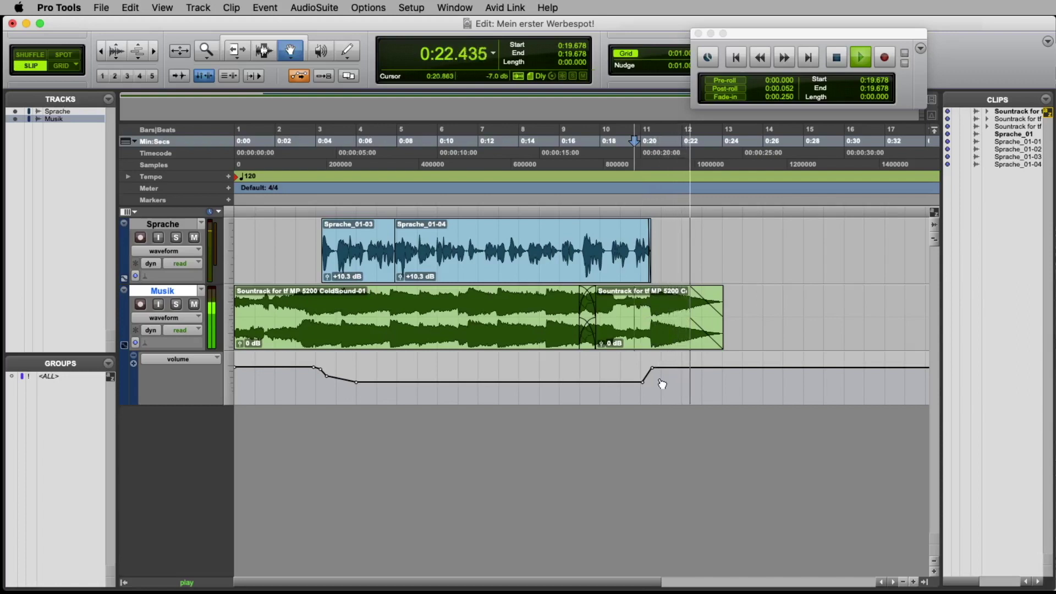
{"action": "key", "text": "space"}
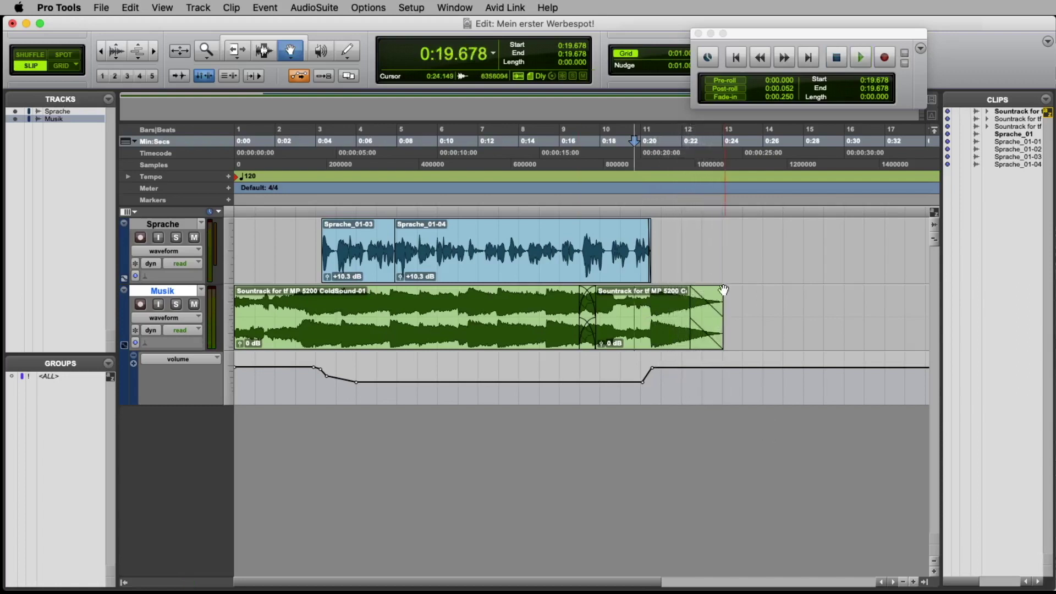
- Select the whole spot from 0:00.000 to 0:24.081 and take a brief look at the Mix window
{"action": "key", "text": "shift+Return"}
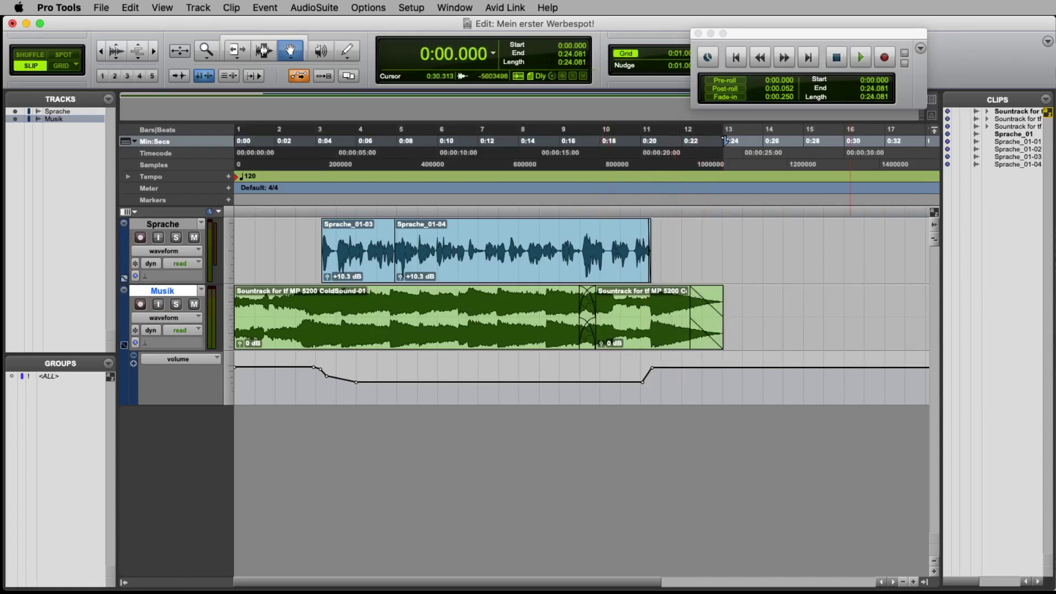
{"action": "key", "text": "super+equal"}
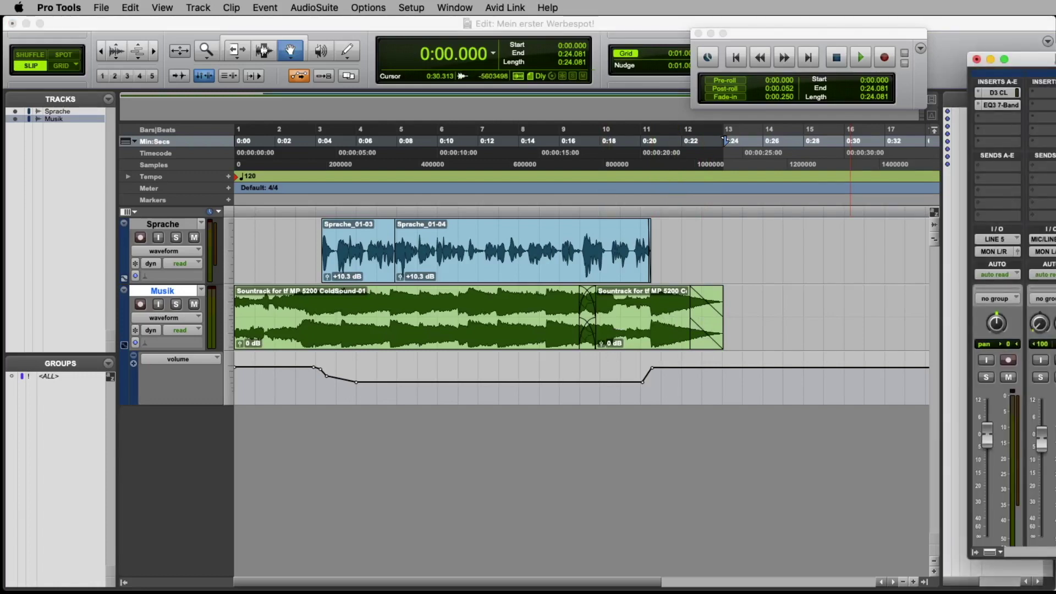
{"action": "key", "text": "super+equal"}
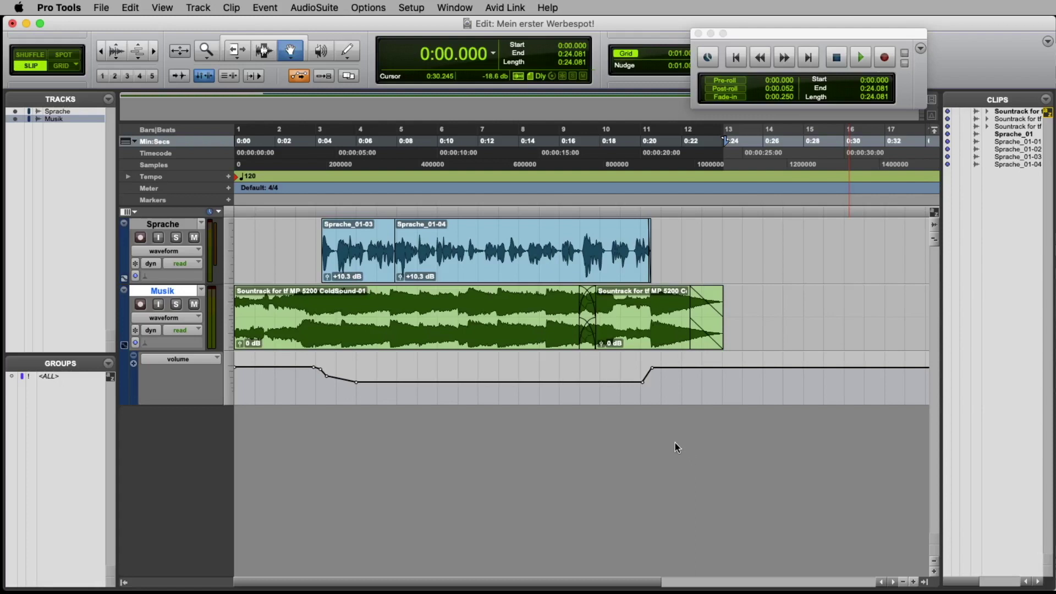
- Create one new stereo Master Fader track
{"action": "left_click", "coordinate": [103, 8]}
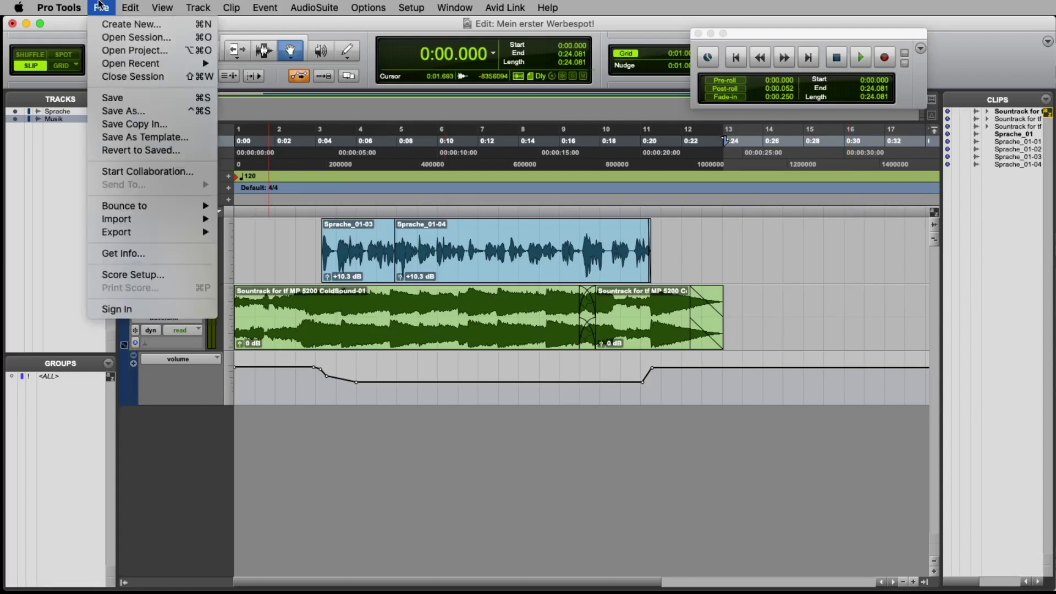
{"action": "mouse_move", "coordinate": [198, 7]}
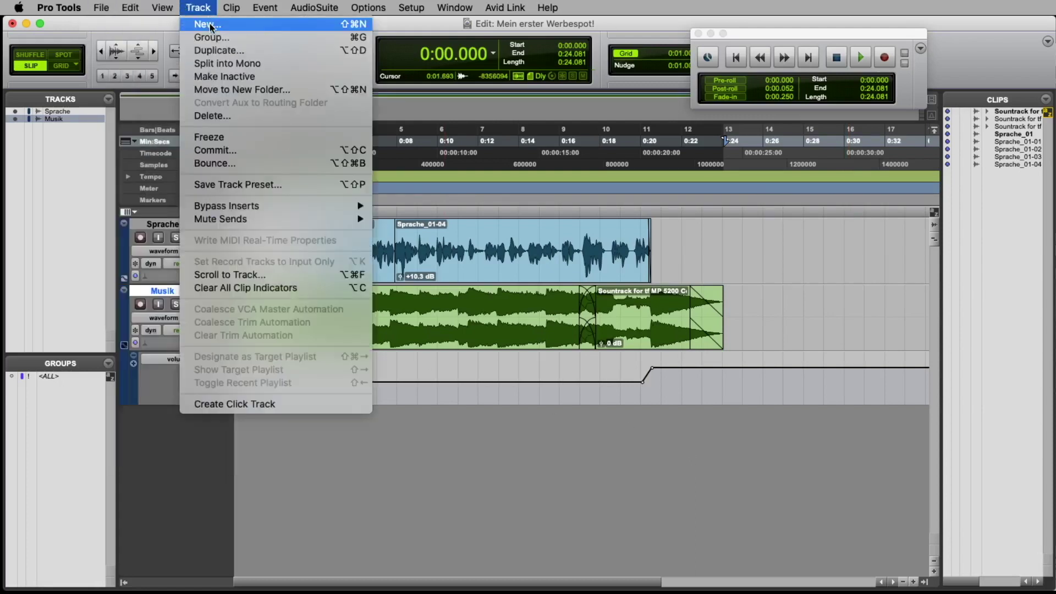
{"action": "left_click", "coordinate": [211, 26]}
{"action": "left_click_drag", "start_coordinate": [570, 189], "coordinate": [342, 167]}
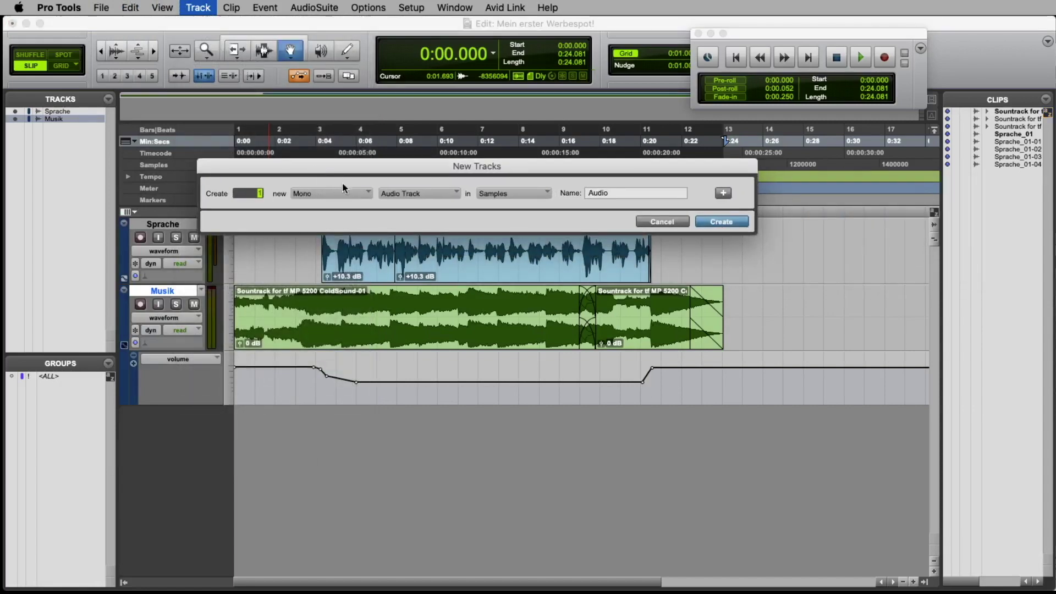
{"action": "left_click", "coordinate": [342, 186]}
{"action": "left_click", "coordinate": [316, 213]}
{"action": "left_click", "coordinate": [414, 193]}
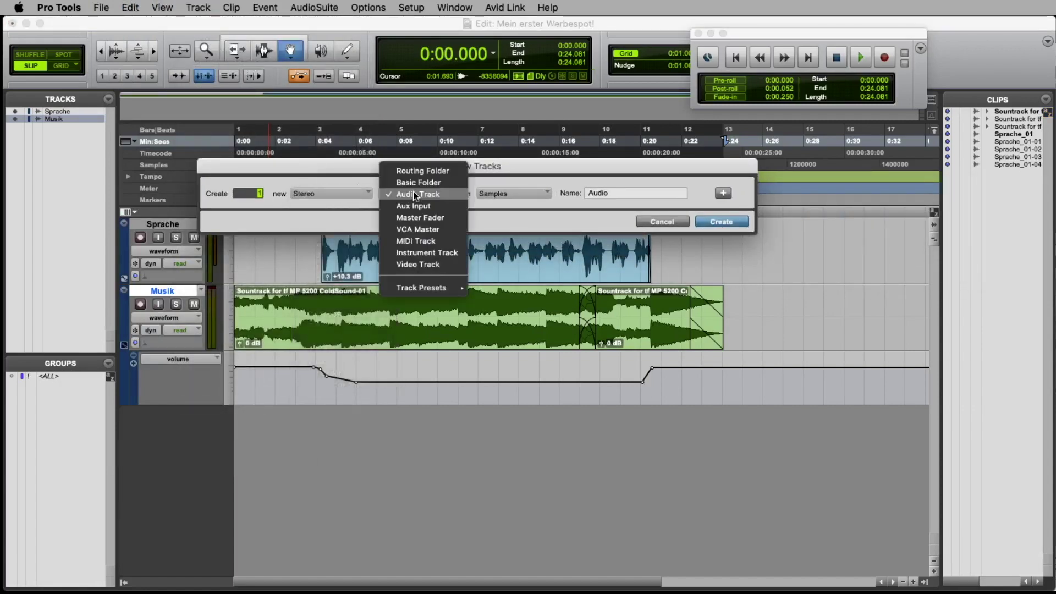
{"action": "left_click", "coordinate": [418, 223]}
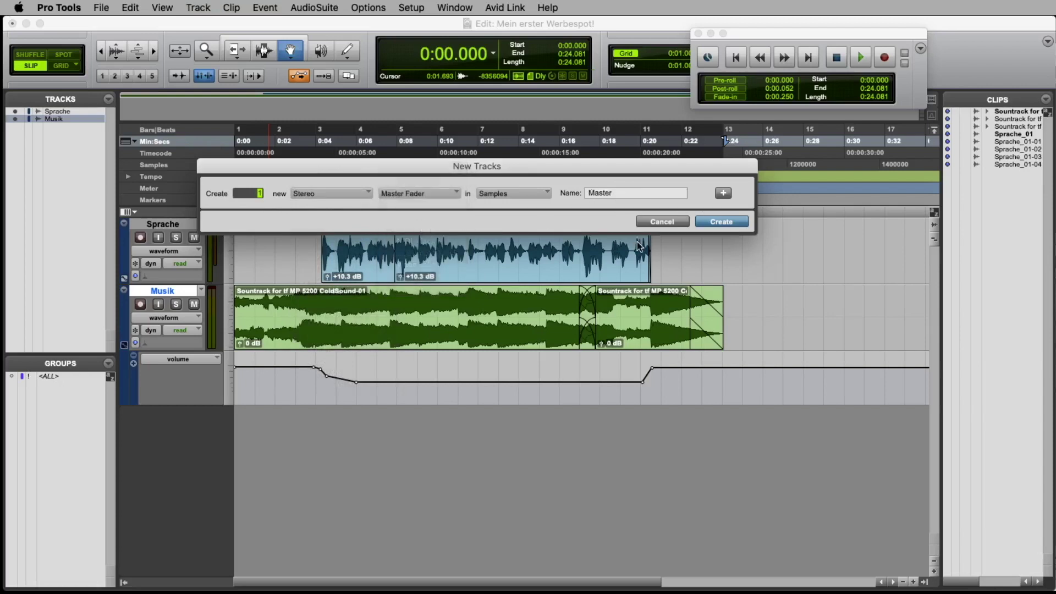
{"action": "left_click", "coordinate": [719, 222]}
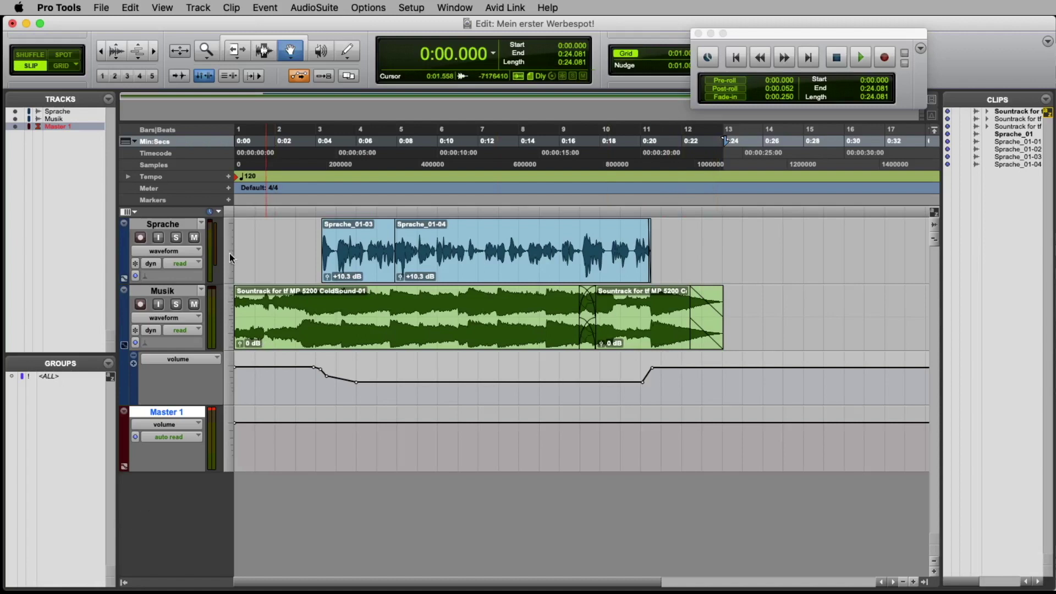
- Audition the spot through the master track from the start and from 0:07.878, temporarily soloing the Sprache track
{"action": "left_click", "coordinate": [164, 222]}
{"action": "left_click", "coordinate": [165, 291]}
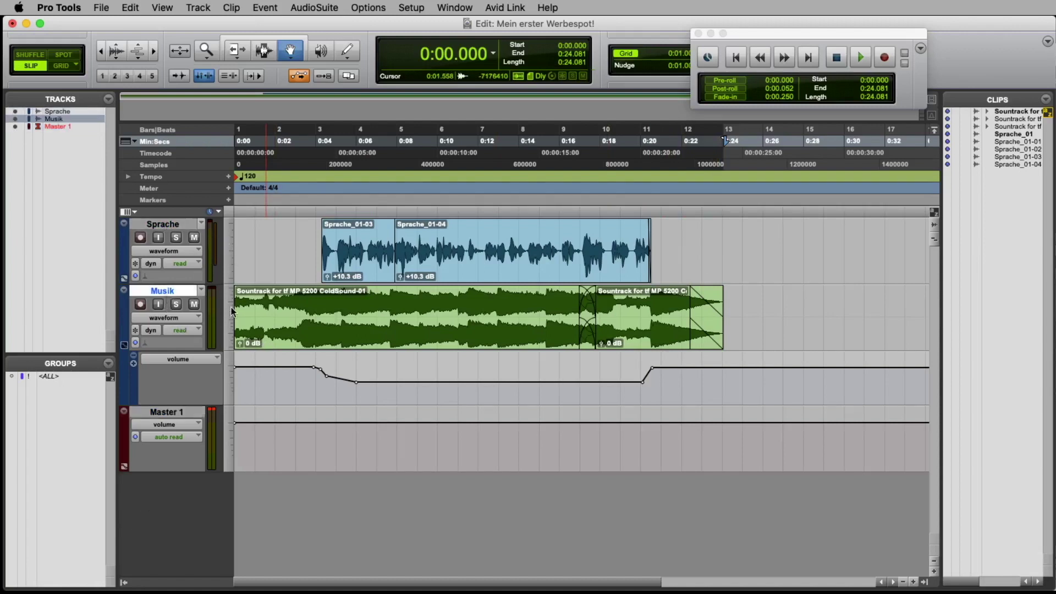
{"action": "left_click", "coordinate": [167, 412]}
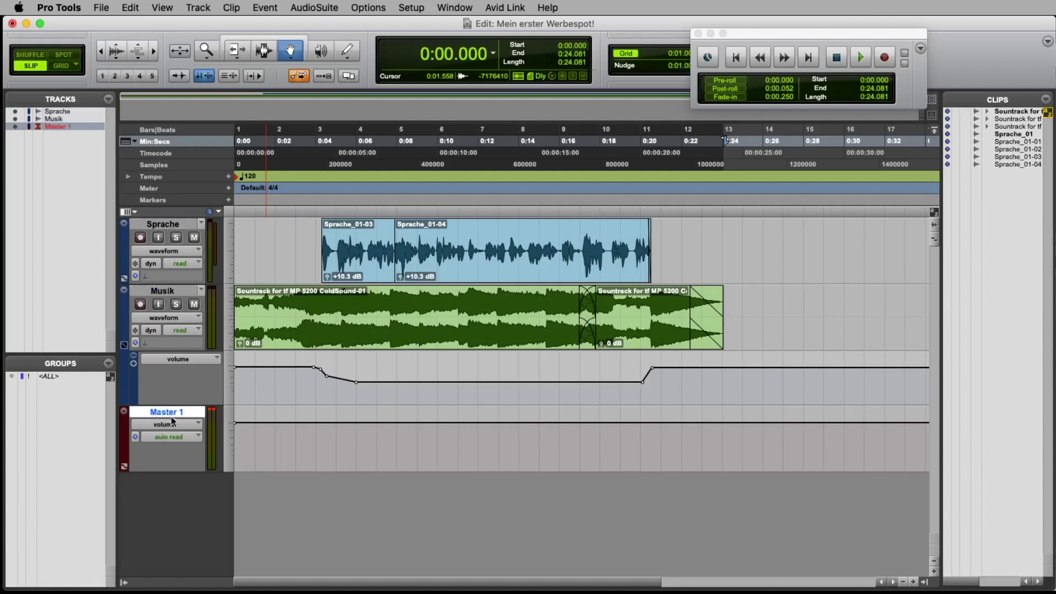
{"action": "key", "text": "space"}
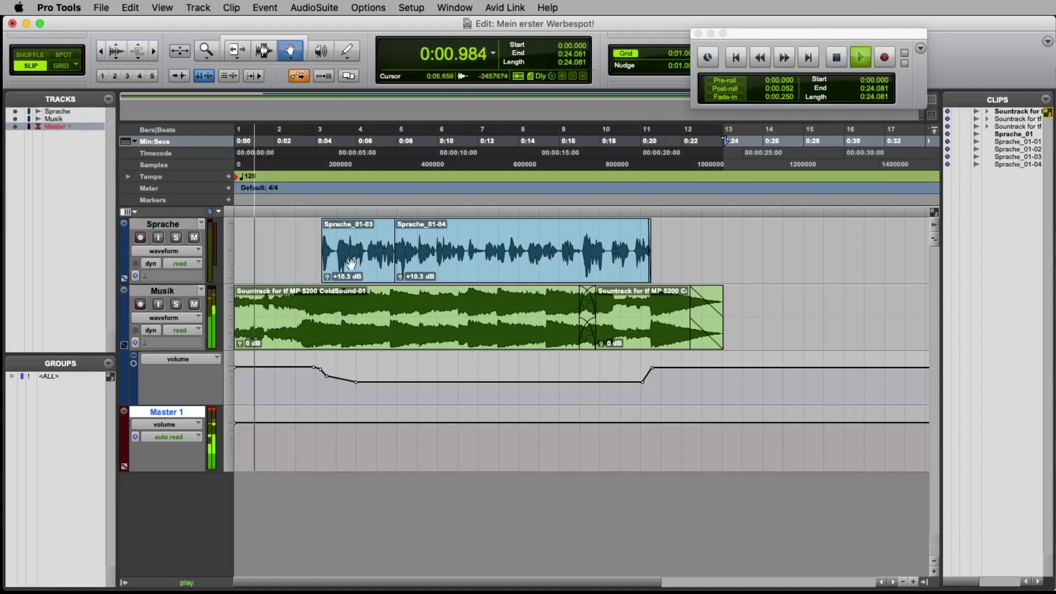
{"action": "left_click", "coordinate": [406, 263]}
{"action": "left_click", "coordinate": [176, 237]}
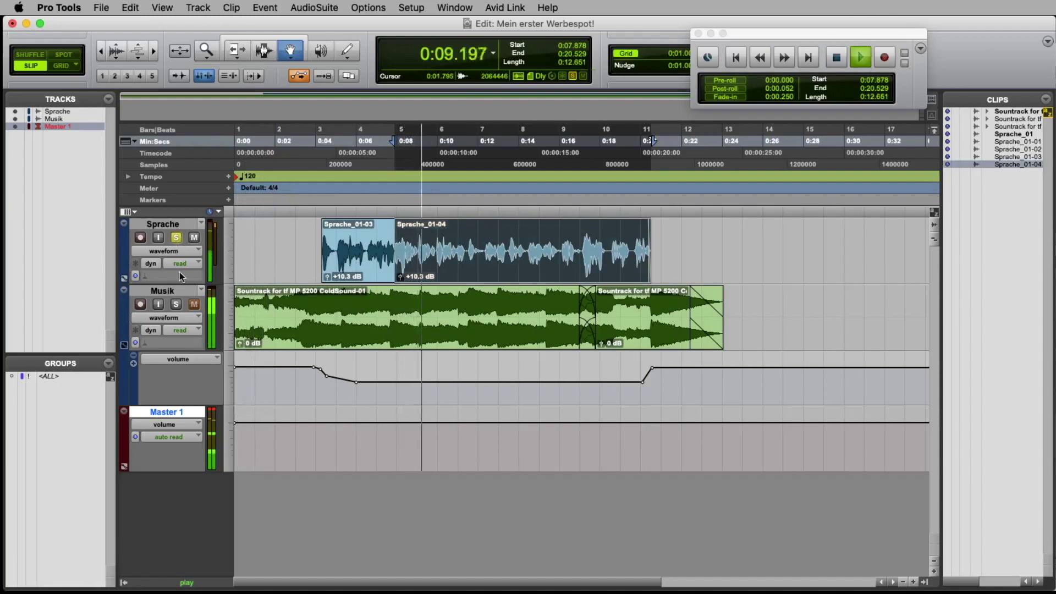
{"action": "key", "text": "space"}
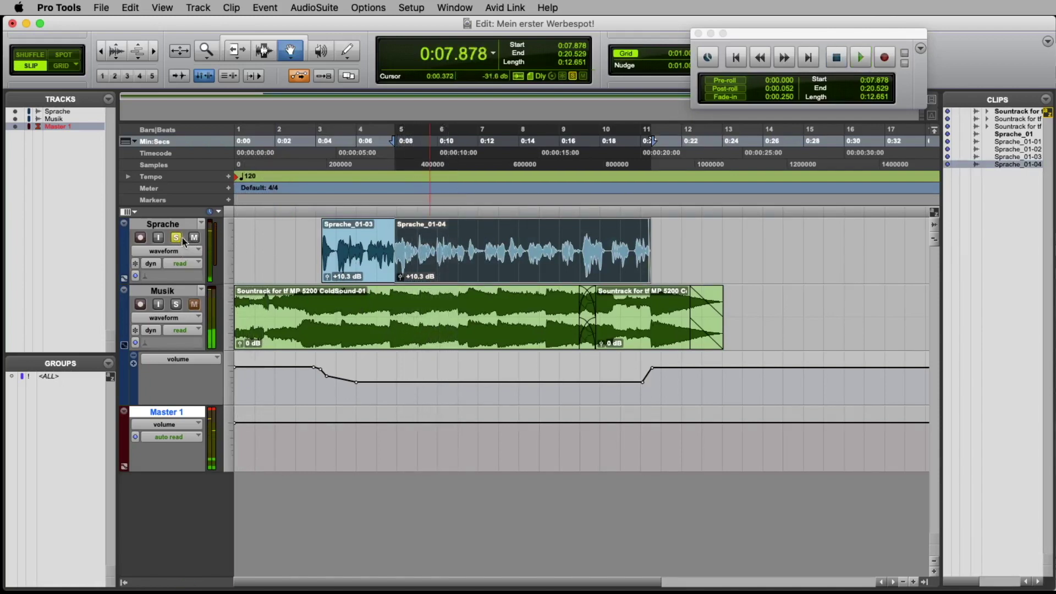
{"action": "left_click", "coordinate": [177, 237]}
- Insert the stereo multichannel Maxim dynamics plug-in in the first insert slot of Master 1 in the Mix window
{"action": "key", "text": "super+equal"}
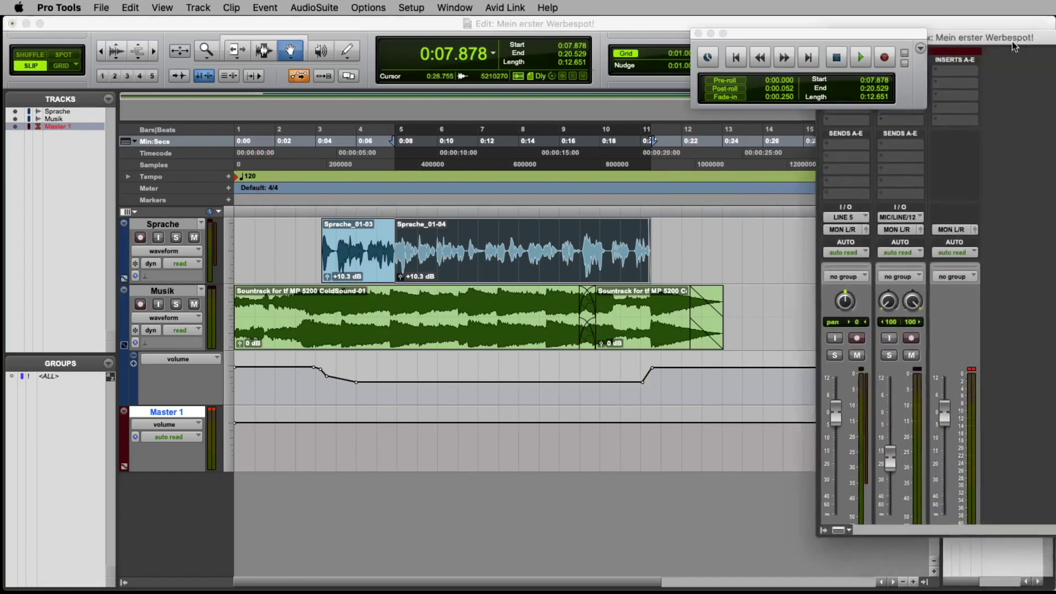
{"action": "left_click_drag", "start_coordinate": [1010, 52], "coordinate": [557, 55]}
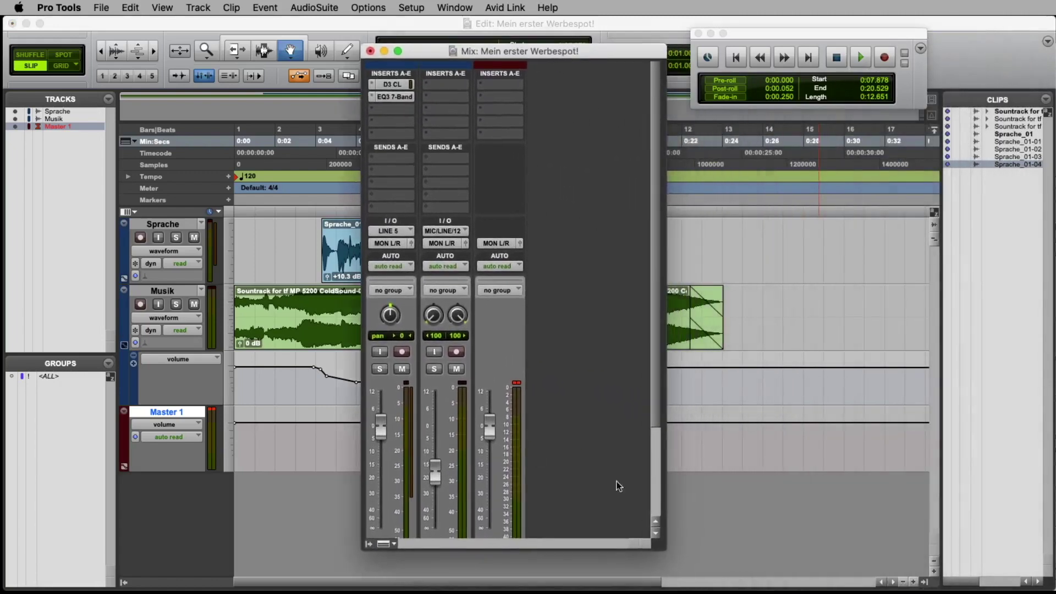
{"action": "scroll", "coordinate": [603, 471], "scroll_direction": "down", "scroll_amount": 5}
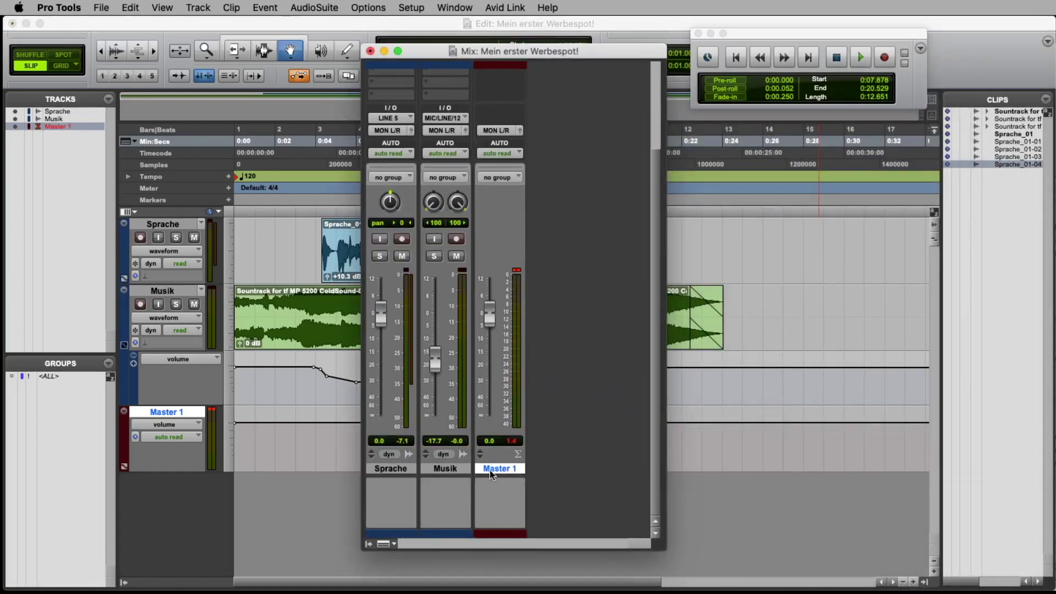
{"action": "scroll", "coordinate": [490, 470], "scroll_direction": "up", "scroll_amount": 5}
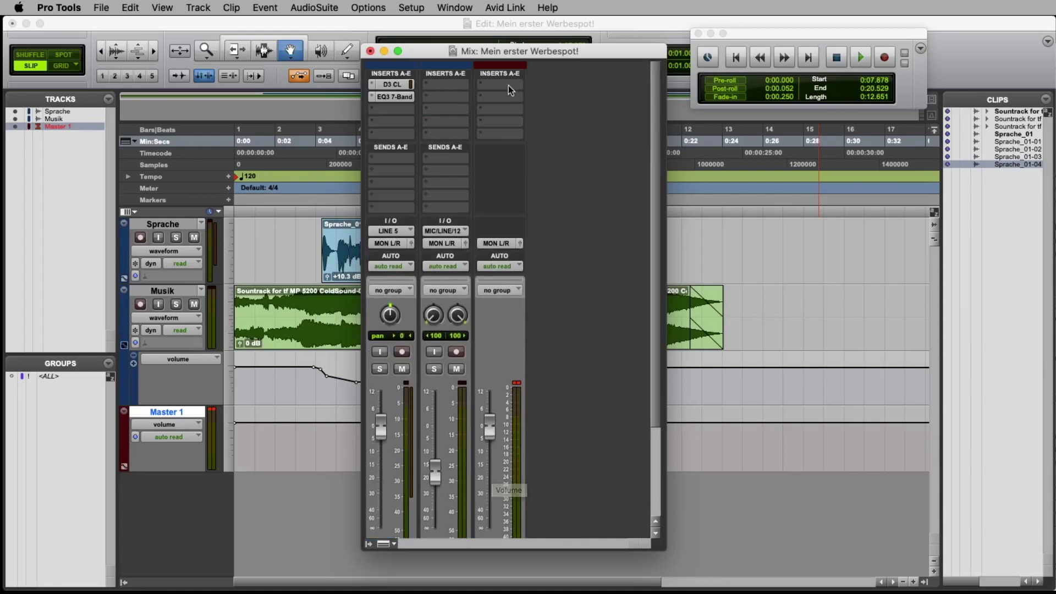
{"action": "left_click", "coordinate": [508, 86]}
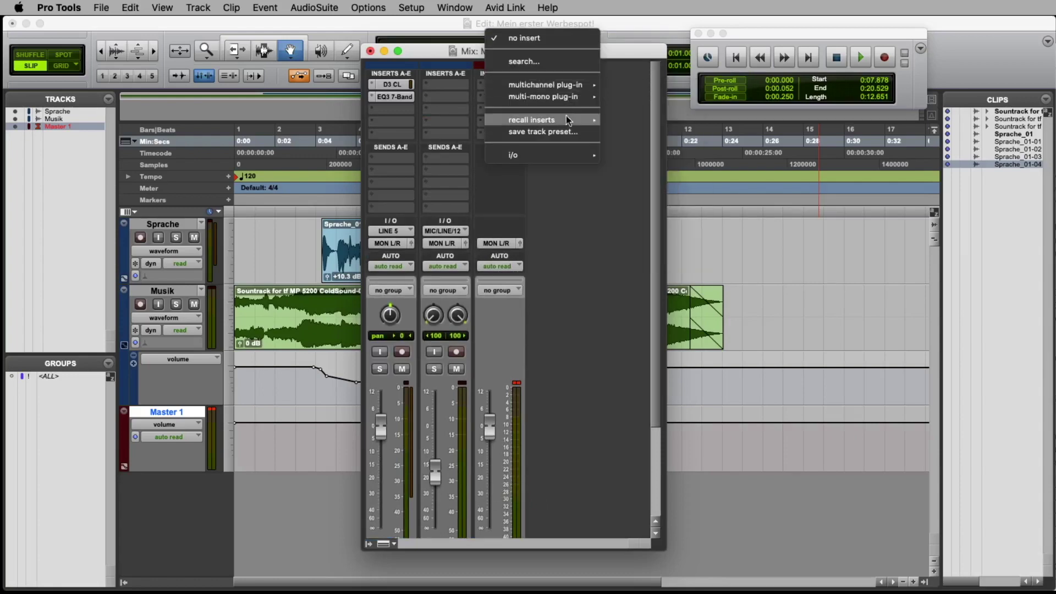
{"action": "mouse_move", "coordinate": [565, 85]}
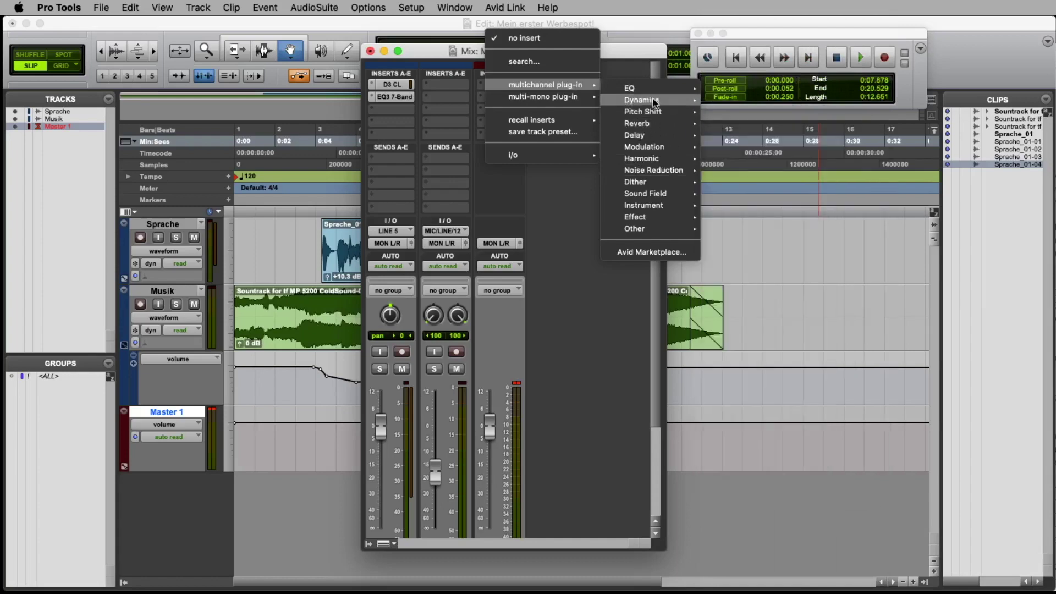
{"action": "mouse_move", "coordinate": [655, 99]}
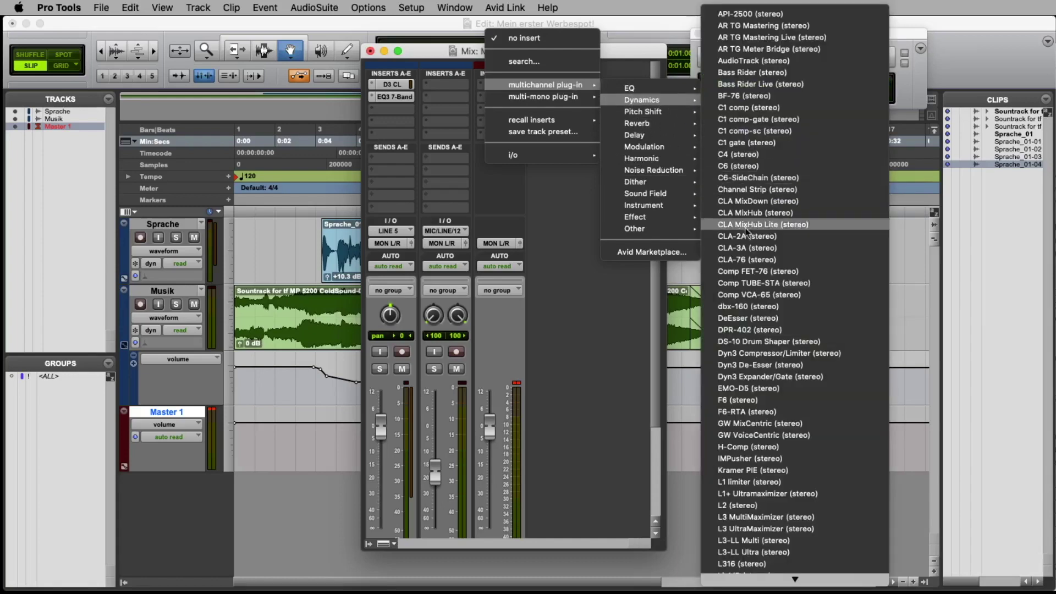
{"action": "scroll", "coordinate": [797, 393], "scroll_direction": "down", "scroll_amount": 5}
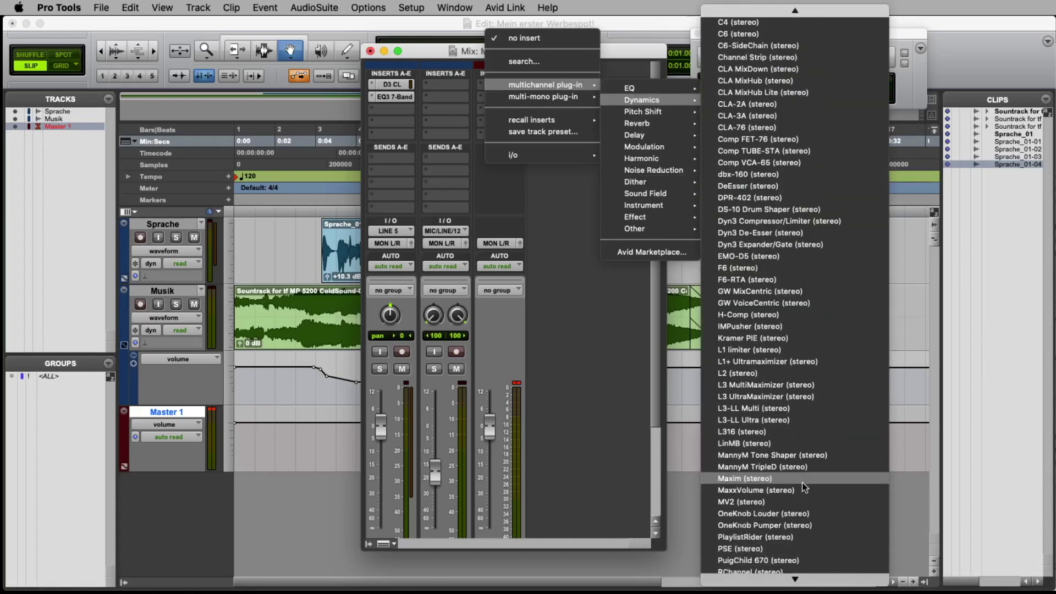
{"action": "mouse_move", "coordinate": [820, 585]}
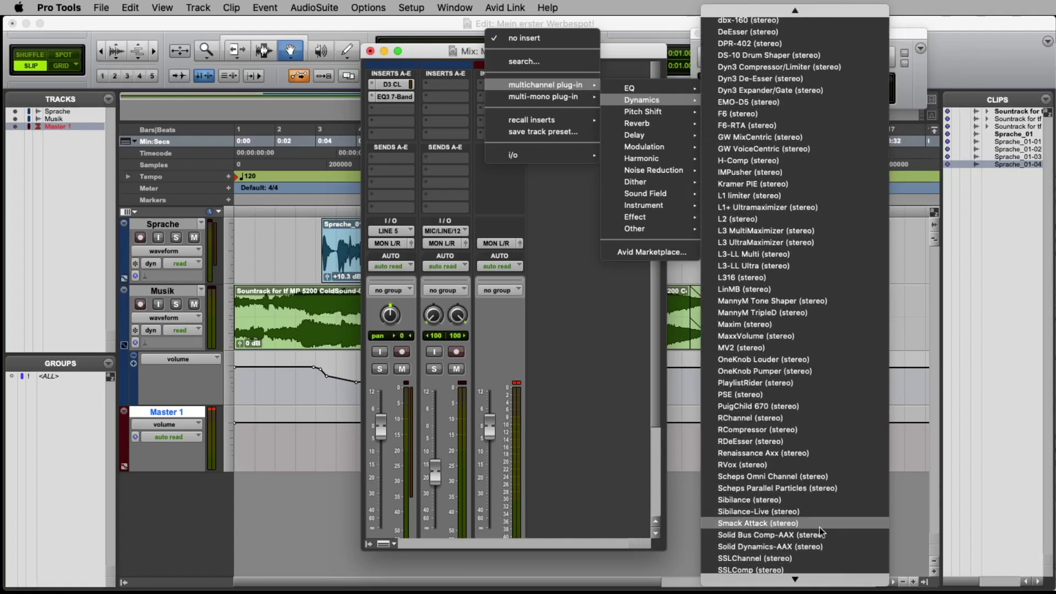
{"action": "left_click", "coordinate": [792, 334]}
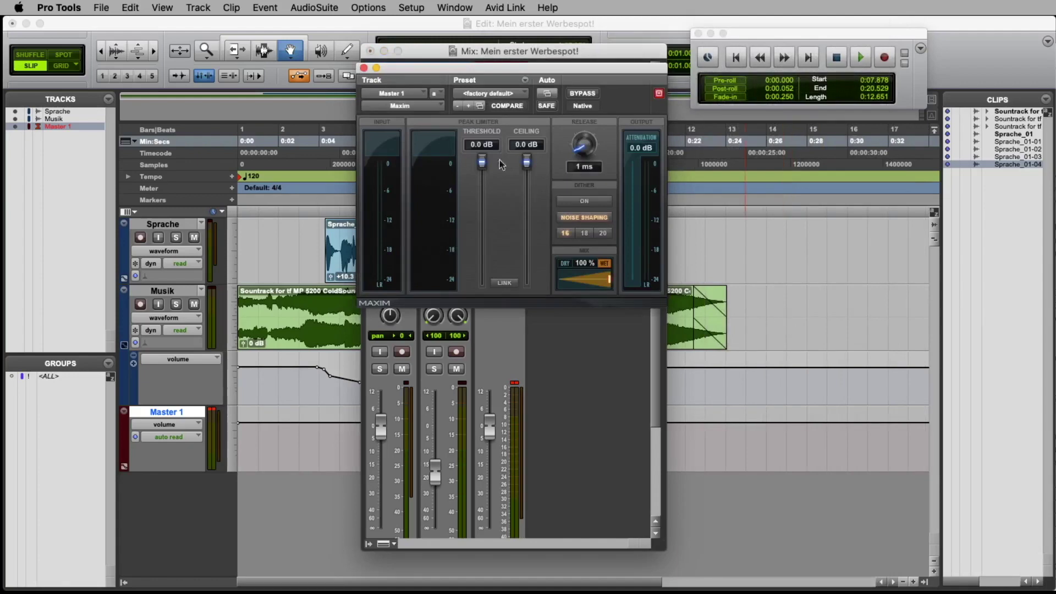
{"action": "left_click_drag", "start_coordinate": [447, 70], "coordinate": [310, 63]}
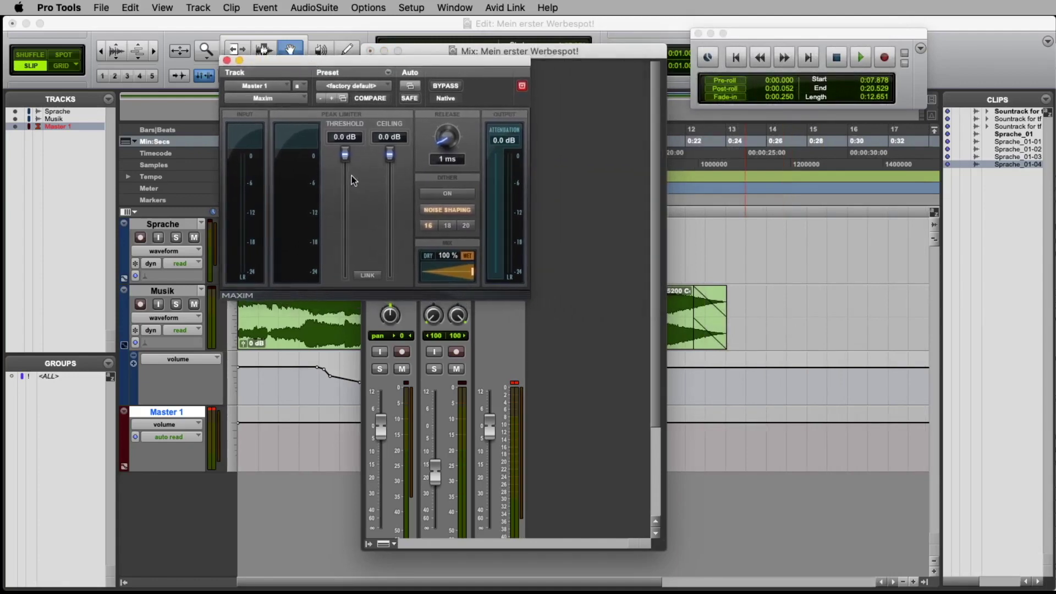
- Try Maxim's threshold at several levels, settle on -5.1 dB and audition the spot briefly
{"action": "left_click_drag", "start_coordinate": [342, 167], "coordinate": [339, 199]}
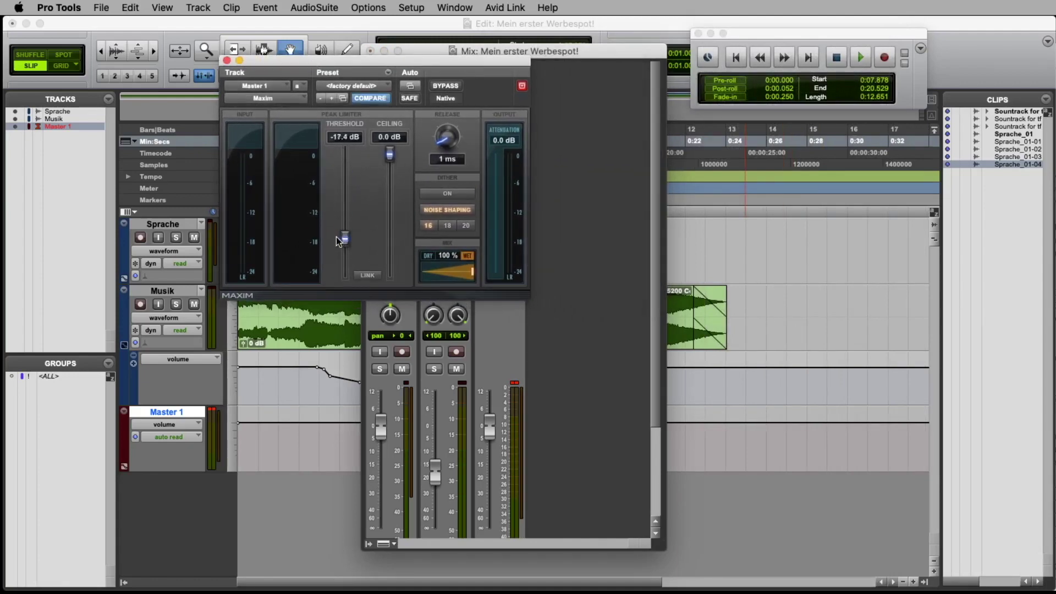
{"action": "left_click_drag", "start_coordinate": [338, 245], "coordinate": [341, 139]}
{"action": "mouse_move", "coordinate": [345, 179]}
{"action": "left_mouse_down"}
{"action": "mouse_move", "coordinate": [347, 231]}
{"action": "mouse_move", "coordinate": [349, 134]}
{"action": "mouse_move", "coordinate": [347, 272]}
{"action": "mouse_move", "coordinate": [346, 179]}
{"action": "left_mouse_up"}
{"action": "key", "text": "space"}
{"action": "key", "text": "space"}
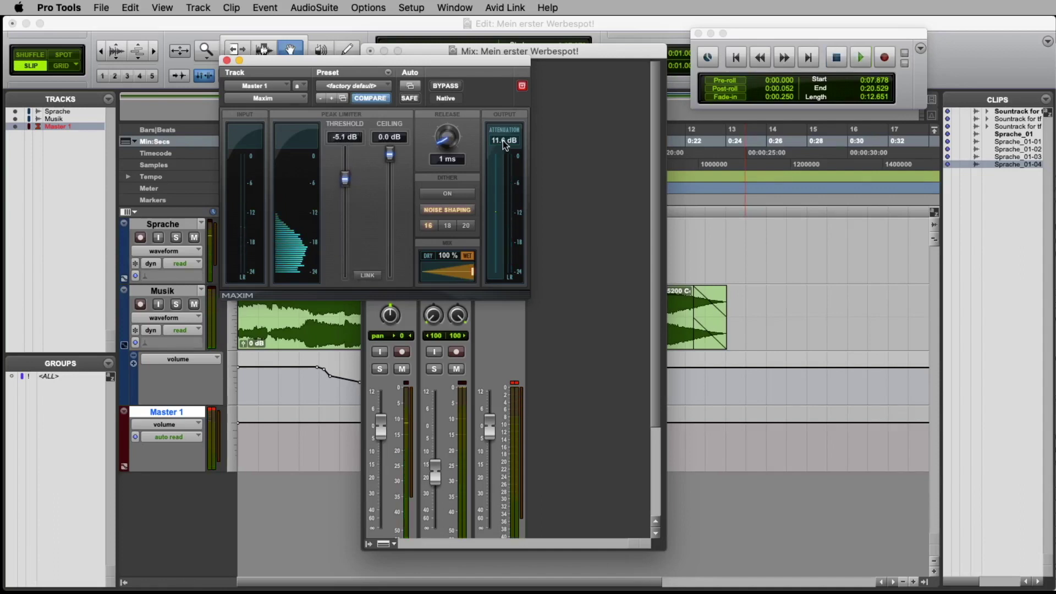
- Clear Maxim's attenuation readout and lower the threshold to -12.8 dB while the spot plays
{"action": "left_click", "coordinate": [503, 141]}
{"action": "key", "text": "space"}
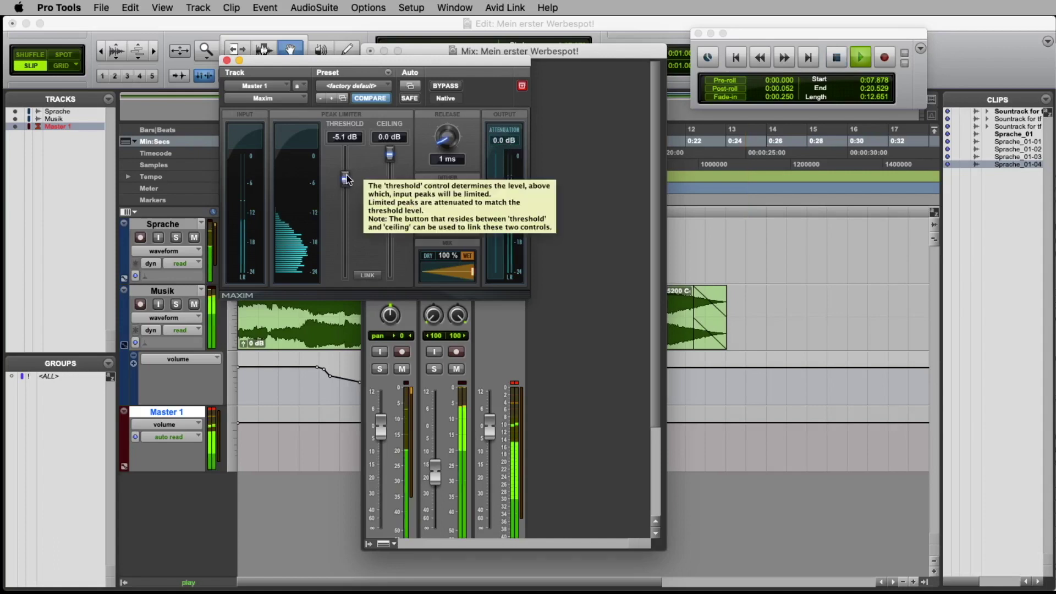
{"action": "left_click_drag", "start_coordinate": [347, 179], "coordinate": [344, 201]}
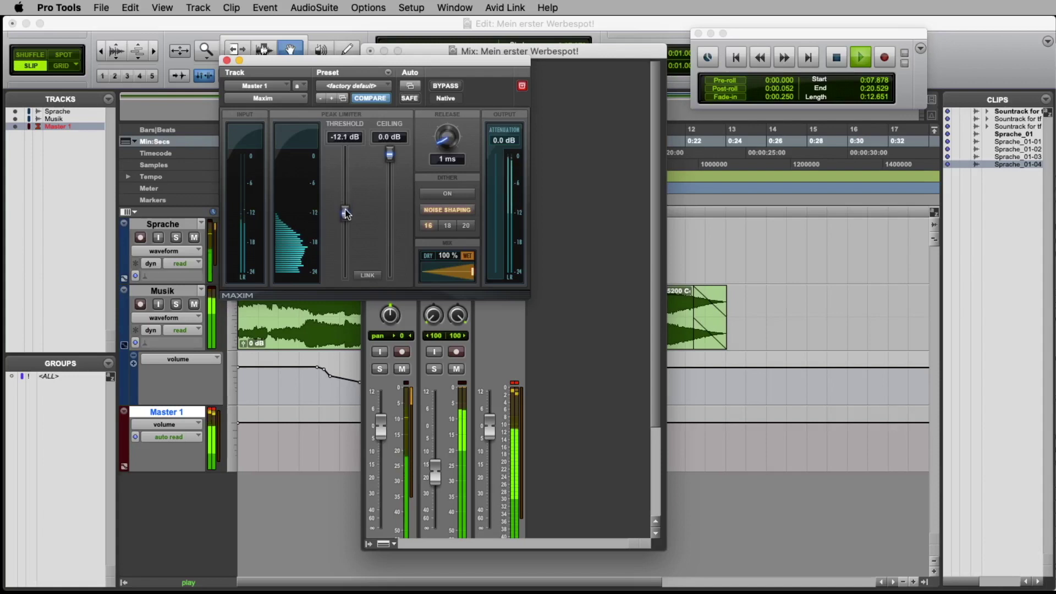
{"action": "left_click_drag", "start_coordinate": [345, 211], "coordinate": [346, 217]}
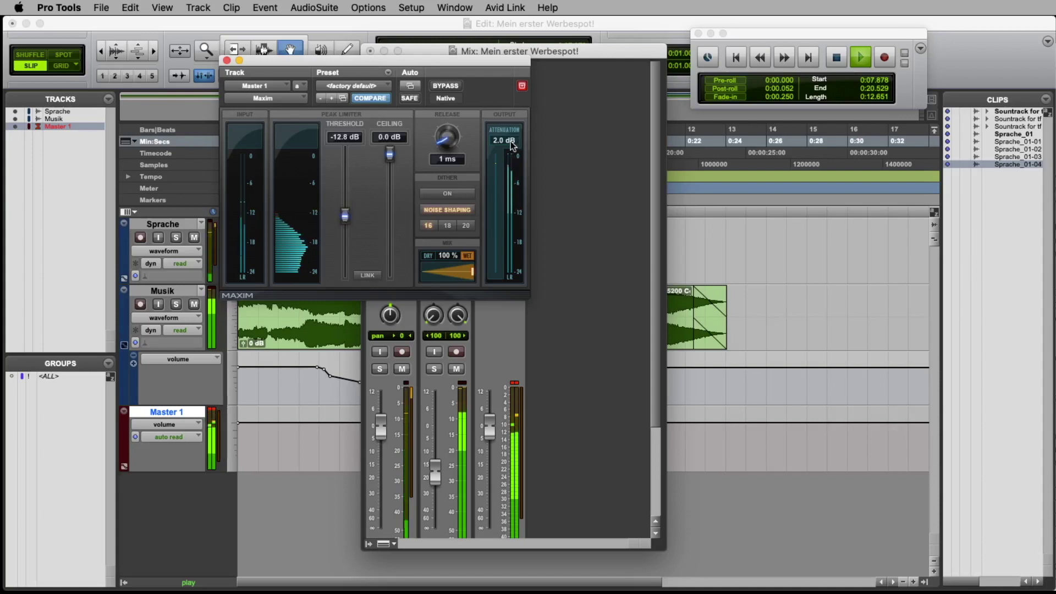
{"action": "key", "text": "space"}
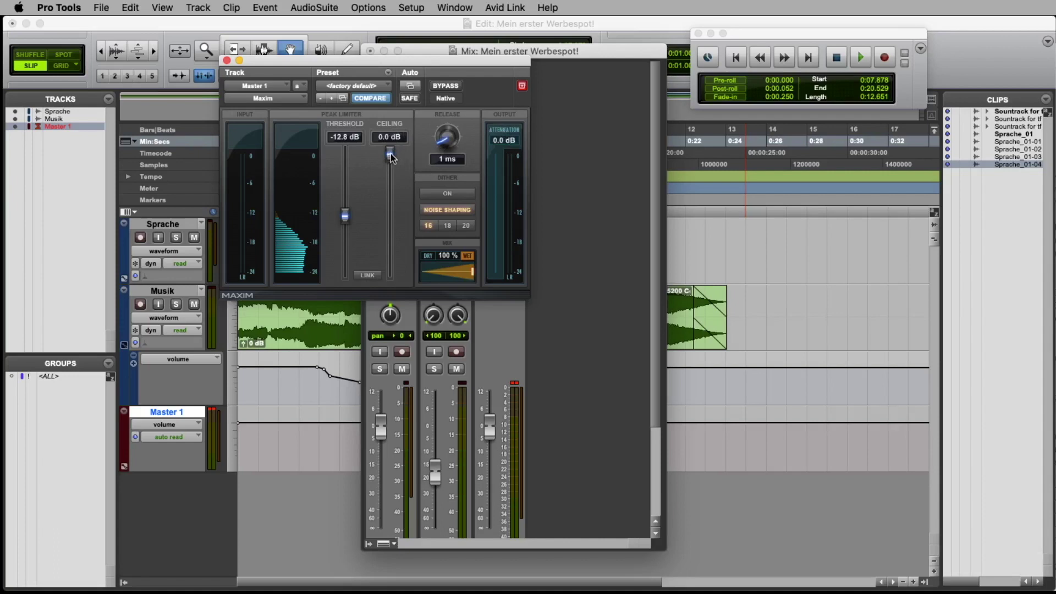
- Close the Maxim plug-in window and the Mix window to return to the Edit window
{"action": "left_click_drag", "start_coordinate": [392, 156], "coordinate": [391, 157]}
{"action": "left_click", "coordinate": [226, 60]}
{"action": "left_click_drag", "start_coordinate": [418, 48], "coordinate": [624, 62]}
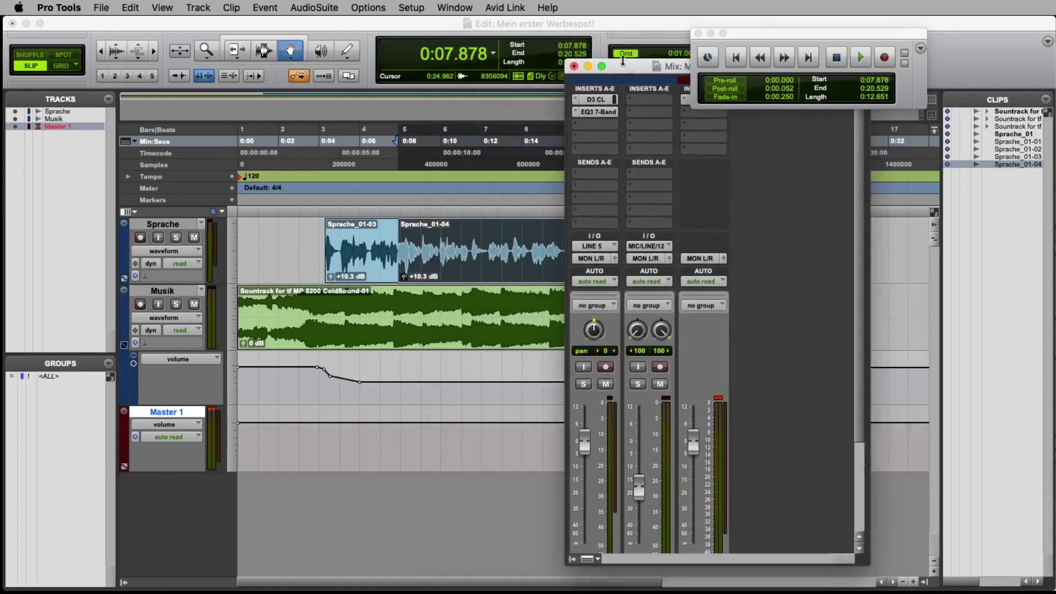
{"action": "left_click", "coordinate": [104, 7]}
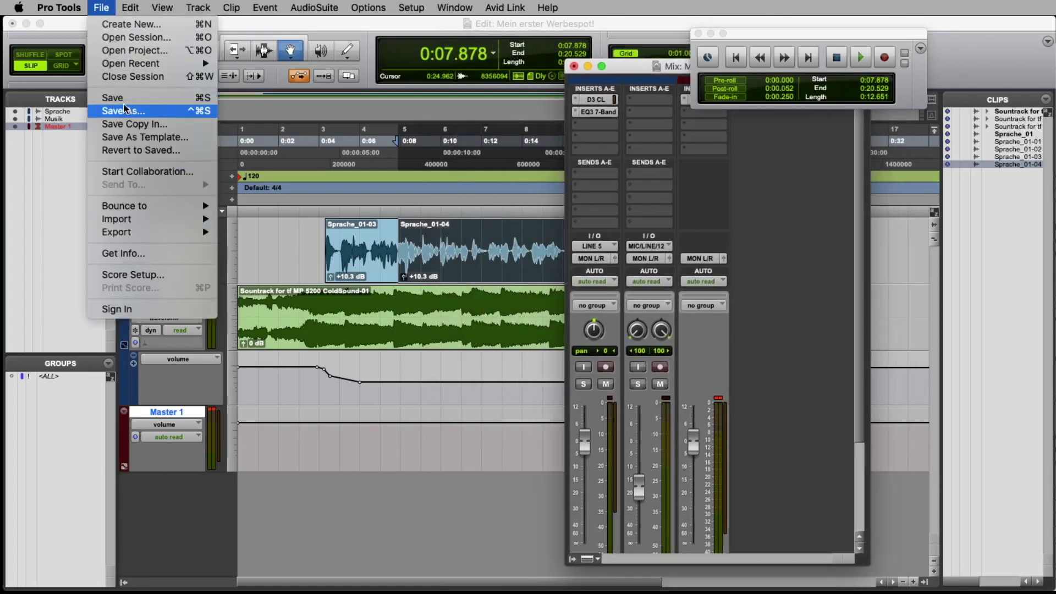
{"action": "left_click", "coordinate": [108, 5]}
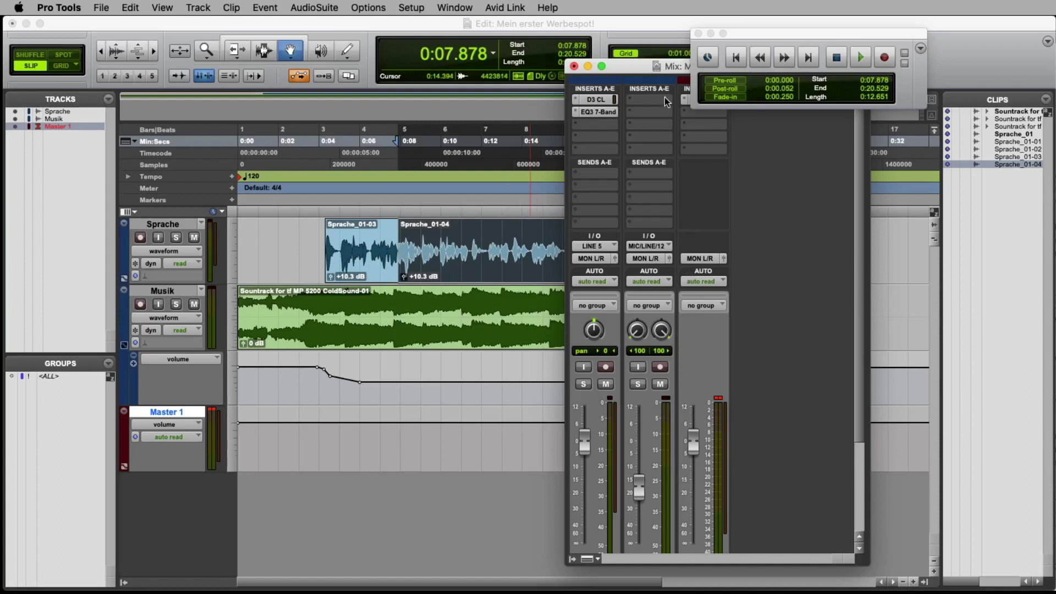
{"action": "left_click", "coordinate": [574, 67]}
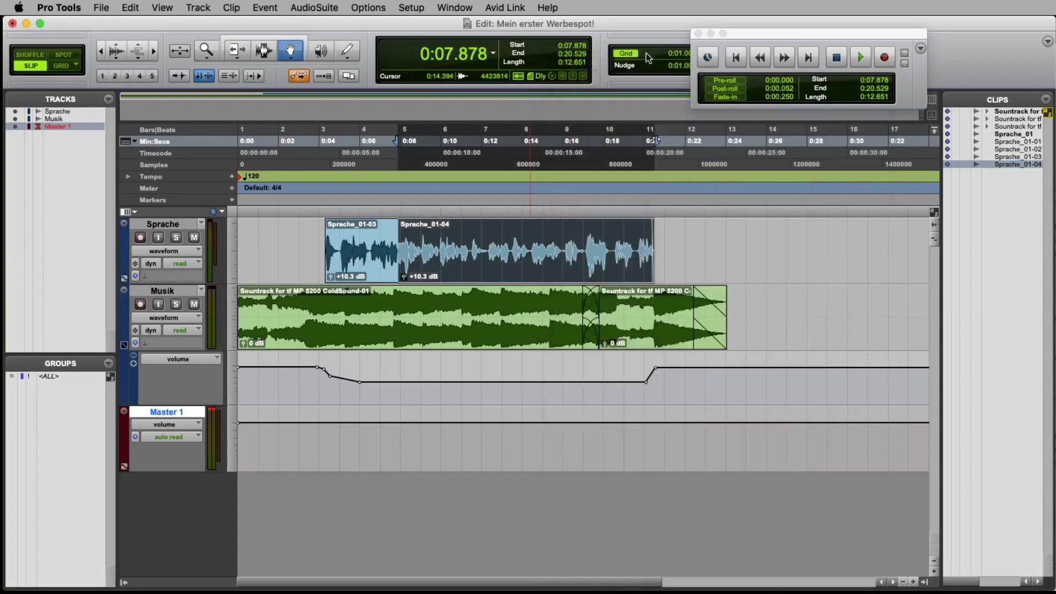
- Select all the music on the Musik track from 0:00.000 to 0:24.081 and open the Bounce to Disk settings
{"action": "left_click", "coordinate": [719, 300]}
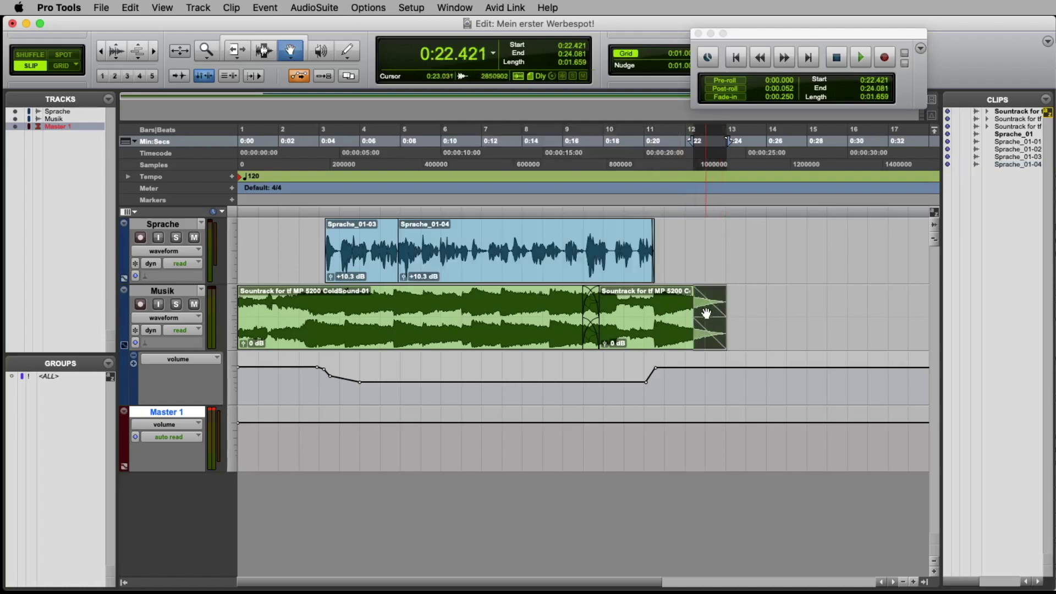
{"action": "left_click", "coordinate": [274, 304], "text": "shift"}
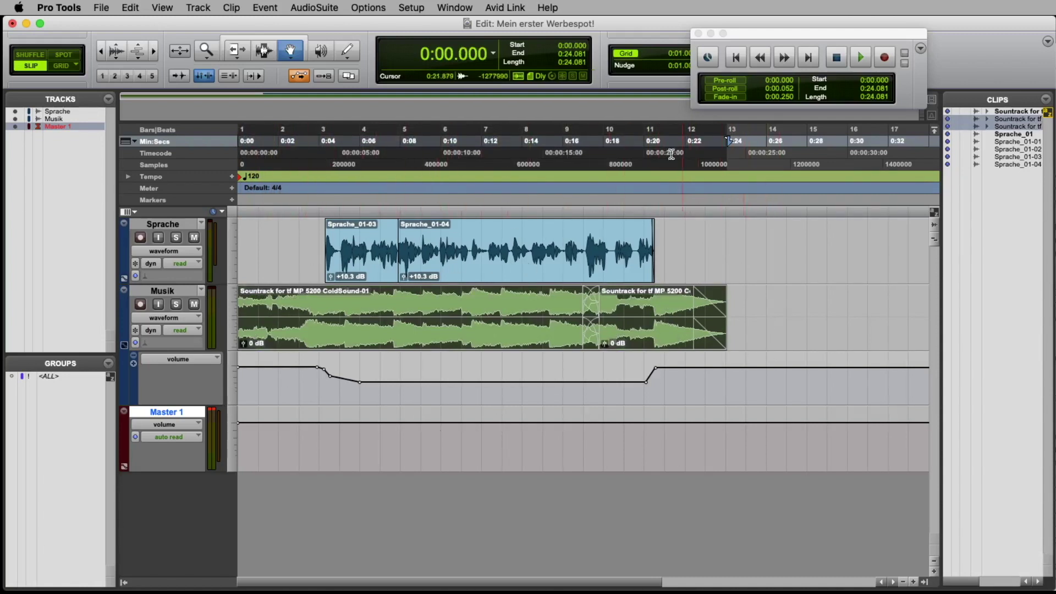
{"action": "left_click", "coordinate": [101, 7]}
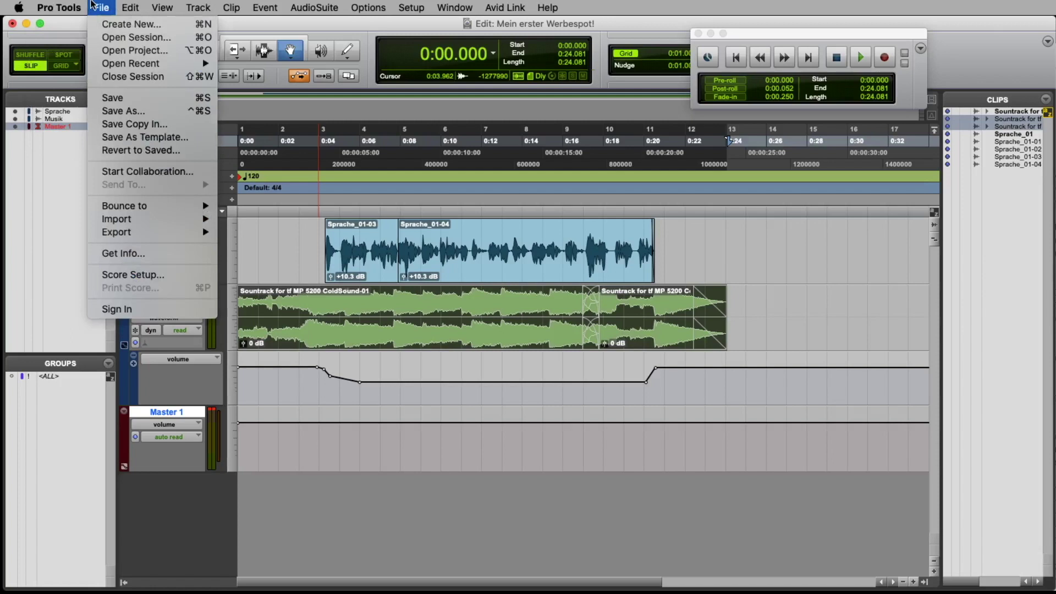
{"action": "mouse_move", "coordinate": [117, 209]}
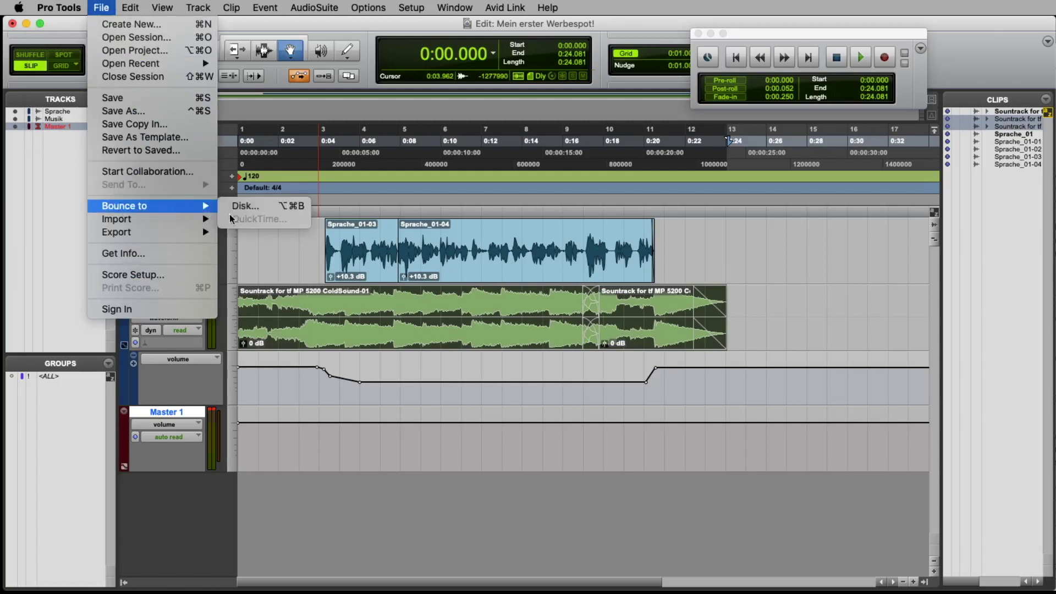
{"action": "left_click", "coordinate": [250, 207]}
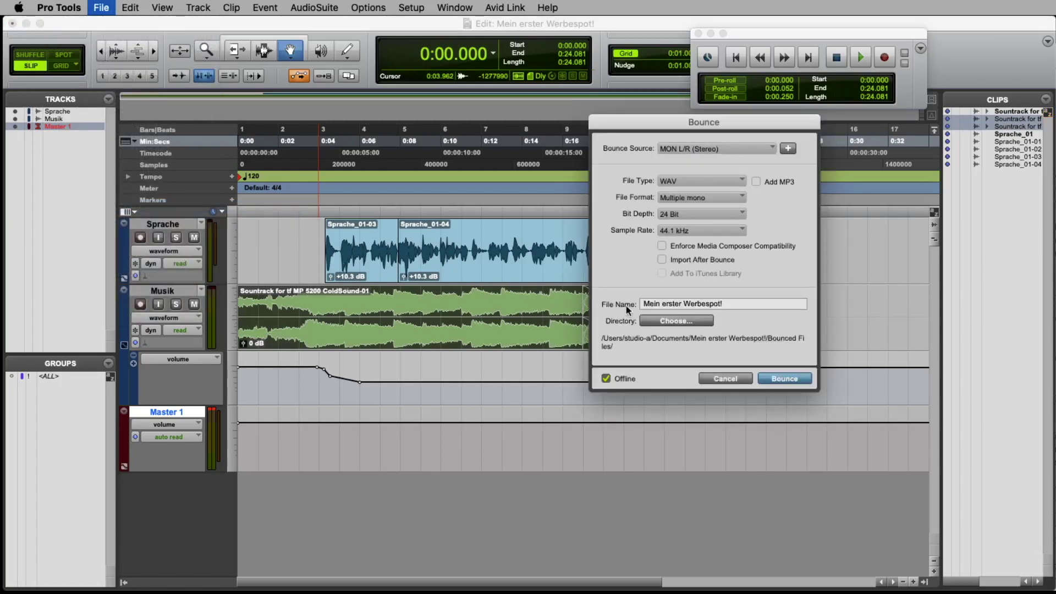
- Configure the bounce as a WAV file with an added MP3, Interleaved file format and 24 Bit depth
{"action": "left_click_drag", "start_coordinate": [731, 131], "coordinate": [436, 111]}
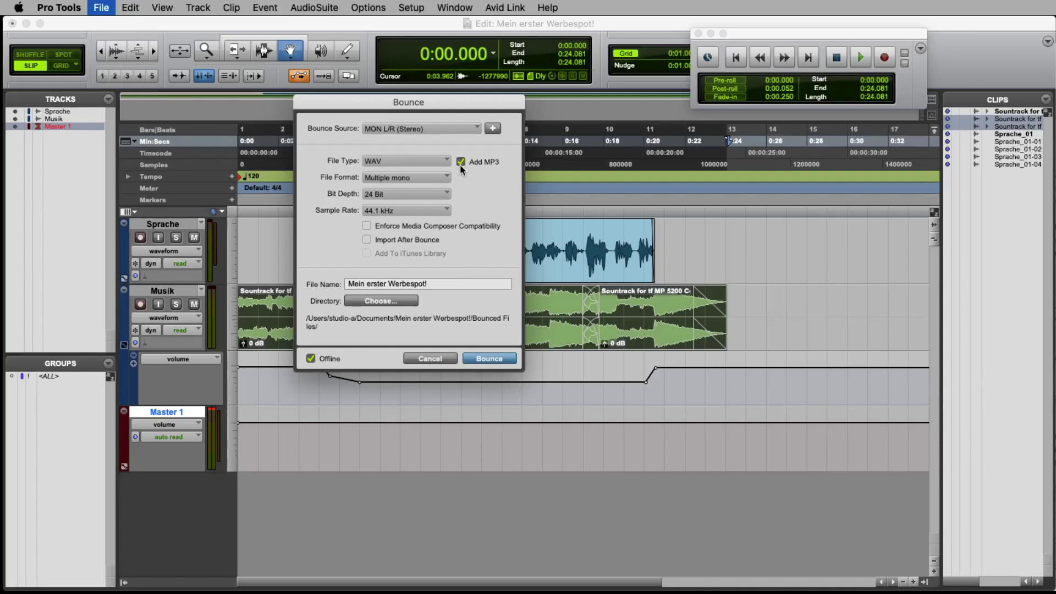
{"action": "left_click", "coordinate": [382, 161]}
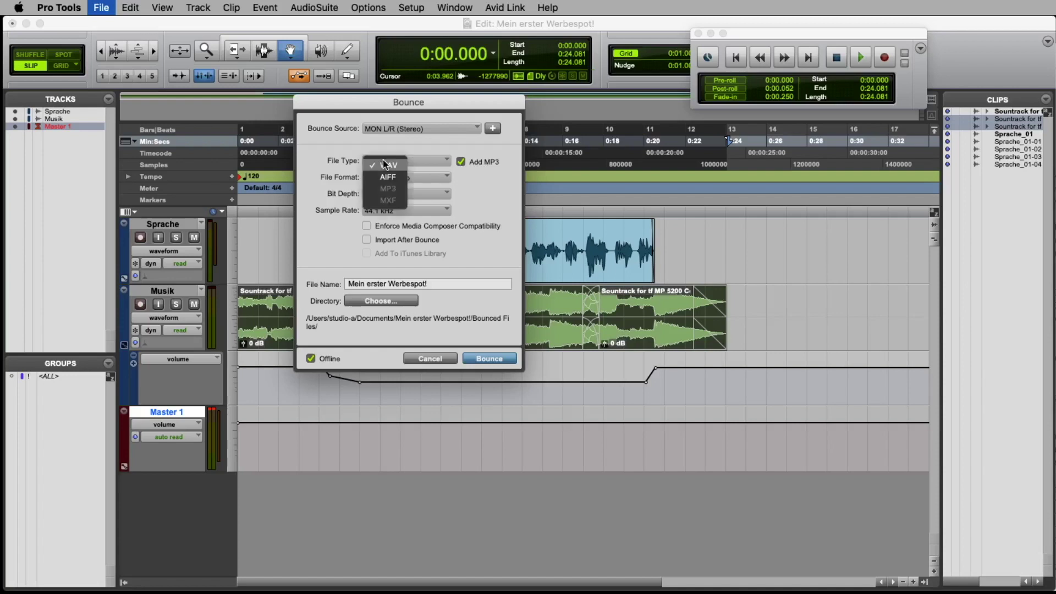
{"action": "left_click", "coordinate": [395, 163]}
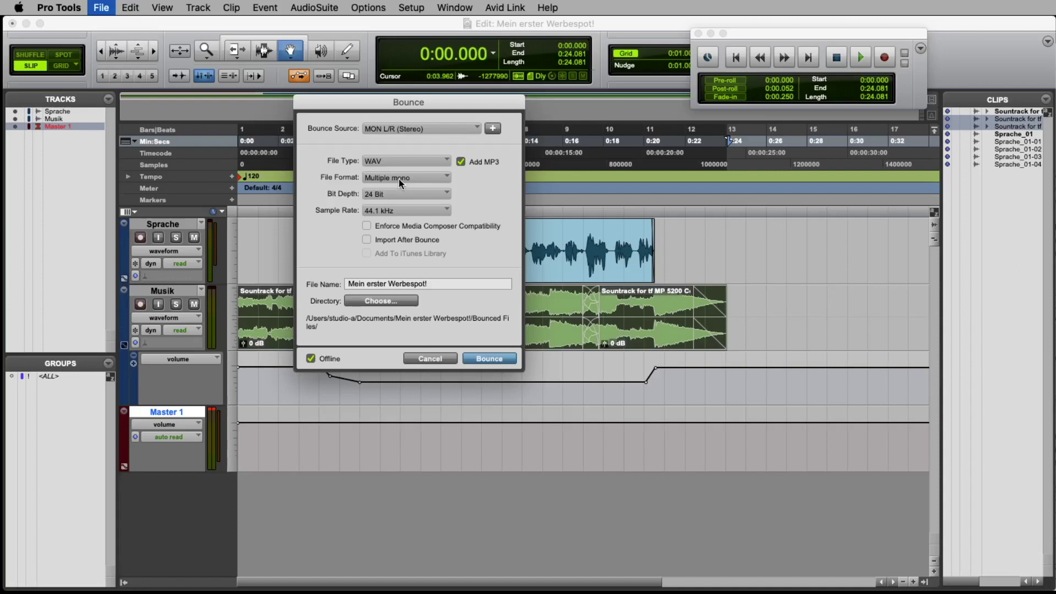
{"action": "left_click", "coordinate": [398, 180]}
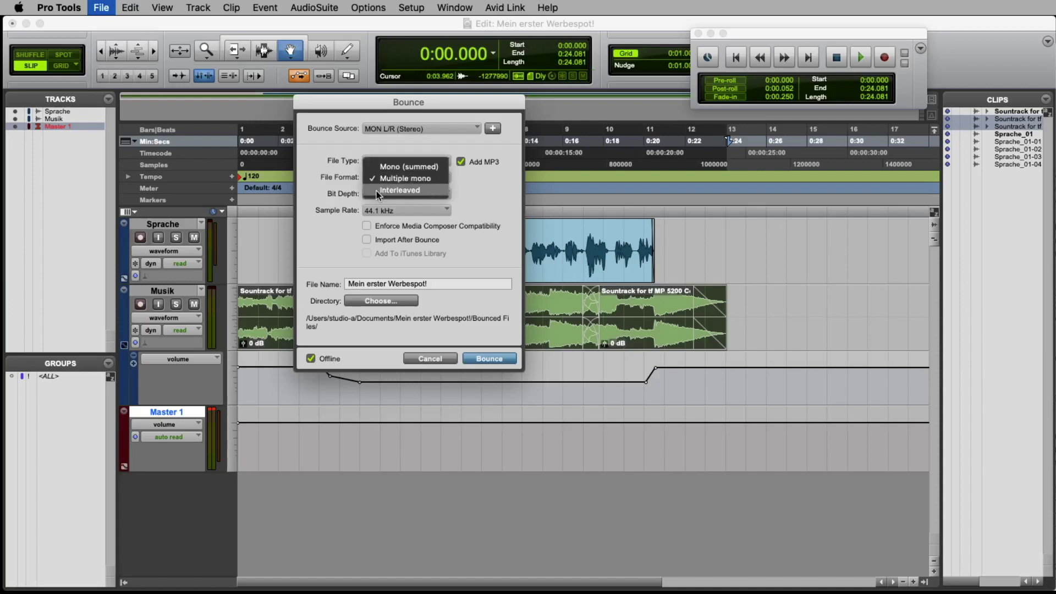
{"action": "left_click", "coordinate": [415, 190]}
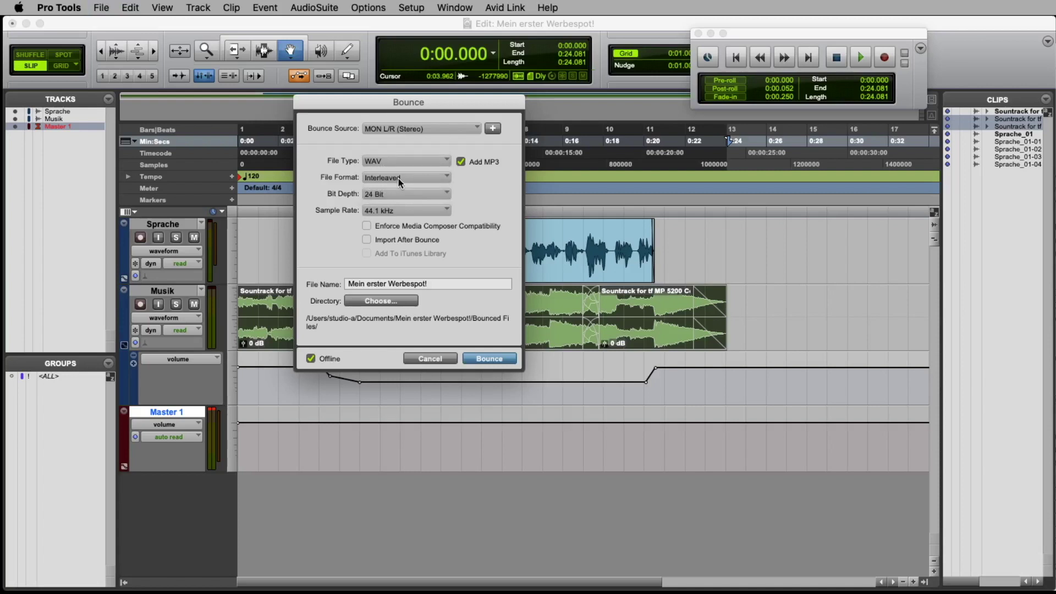
{"action": "left_click", "coordinate": [396, 195]}
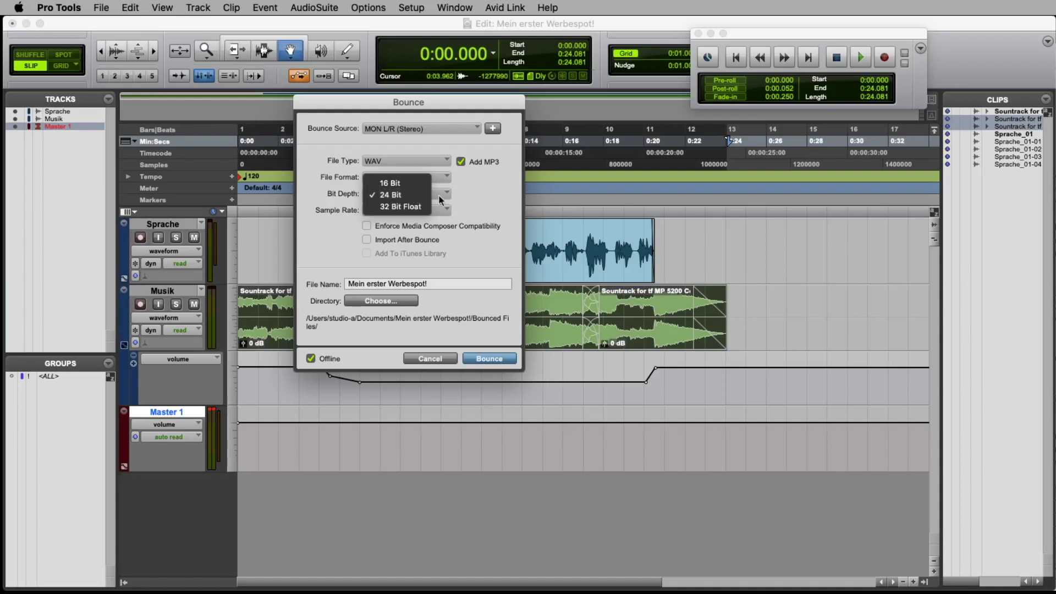
{"action": "left_click", "coordinate": [470, 189]}
- Keep the bounce file name Mein erster Werbespot! and choose the Desktop as its destination folder
{"action": "left_click_drag", "start_coordinate": [496, 287], "coordinate": [331, 268]}
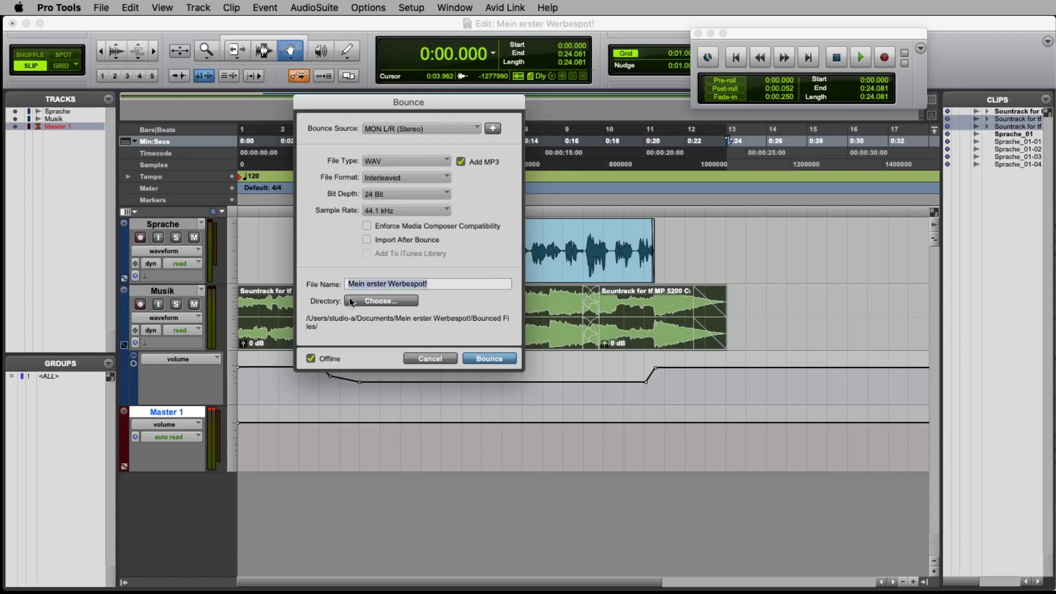
{"action": "left_click", "coordinate": [387, 301]}
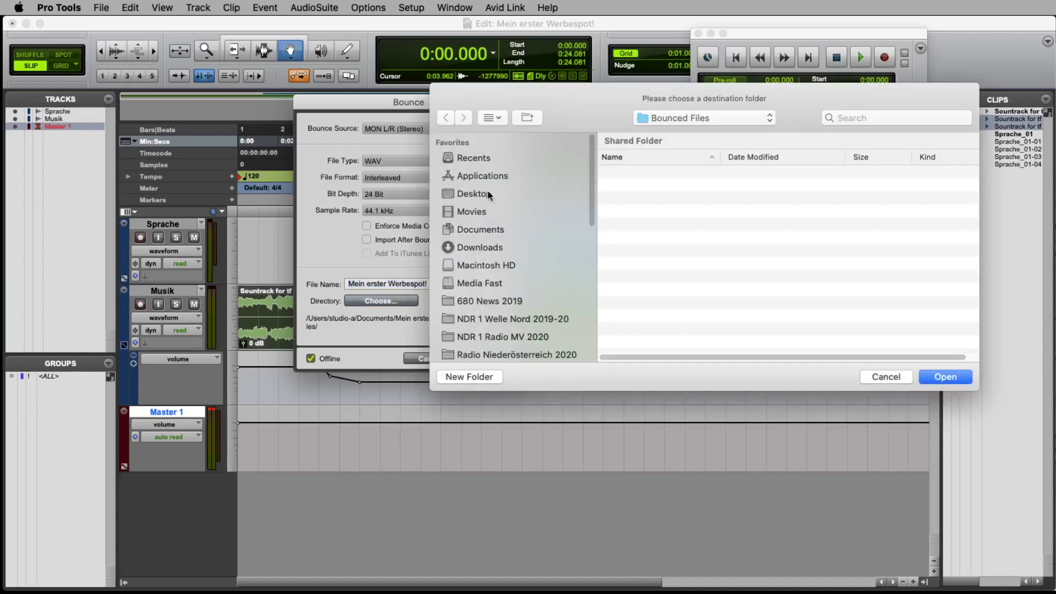
{"action": "left_click", "coordinate": [479, 194]}
{"action": "left_click", "coordinate": [962, 377]}
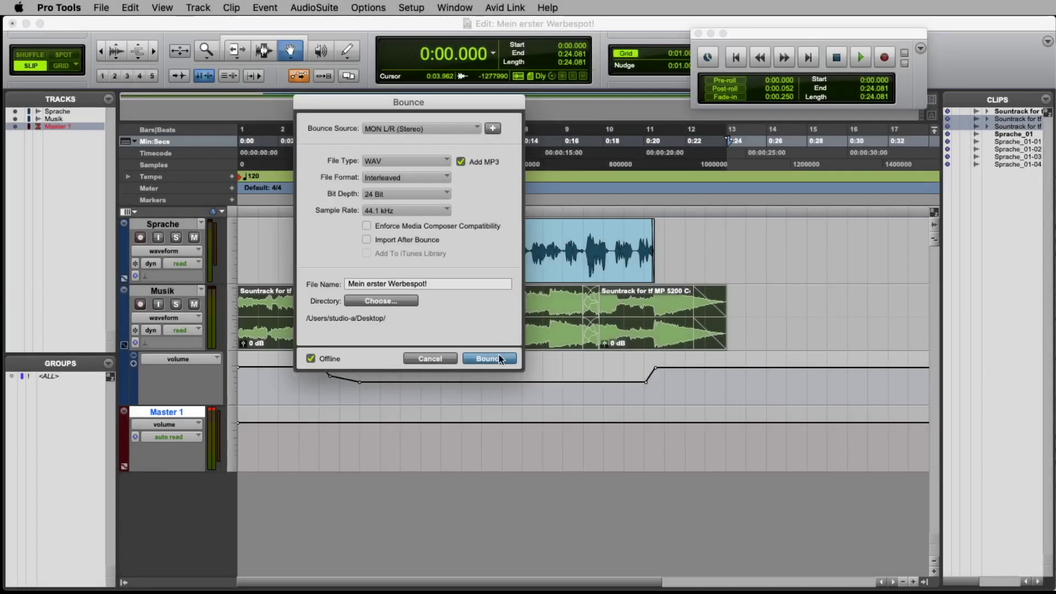
- Run the offline bounce, accepting the MP3 settings with Fastest encoding, 320 kbit/s constant bit rate and the title Mein erster Werbespot!
{"action": "left_click", "coordinate": [500, 357]}
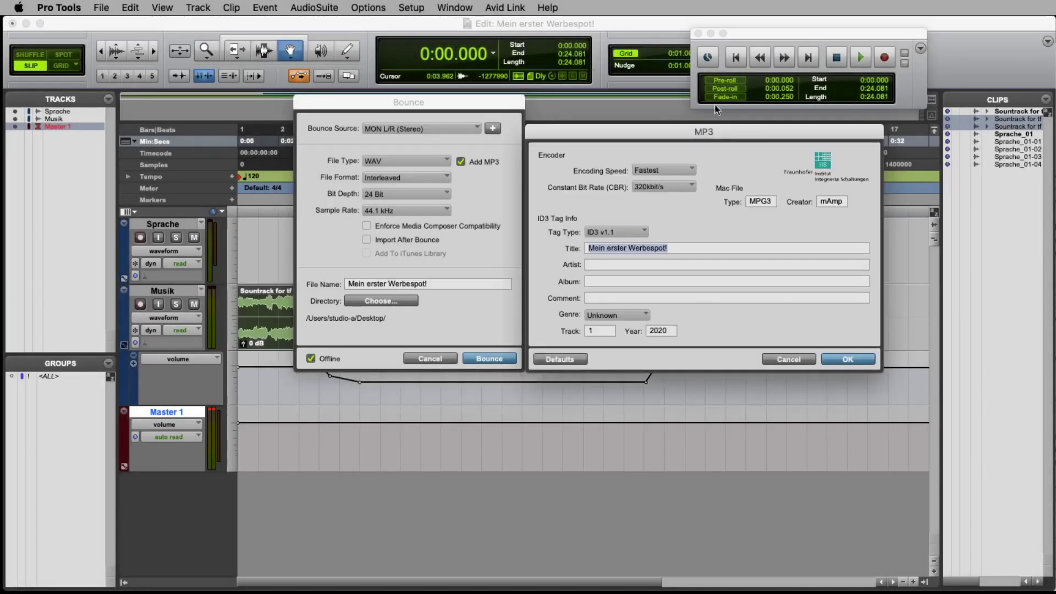
{"action": "left_click_drag", "start_coordinate": [716, 128], "coordinate": [617, 113]}
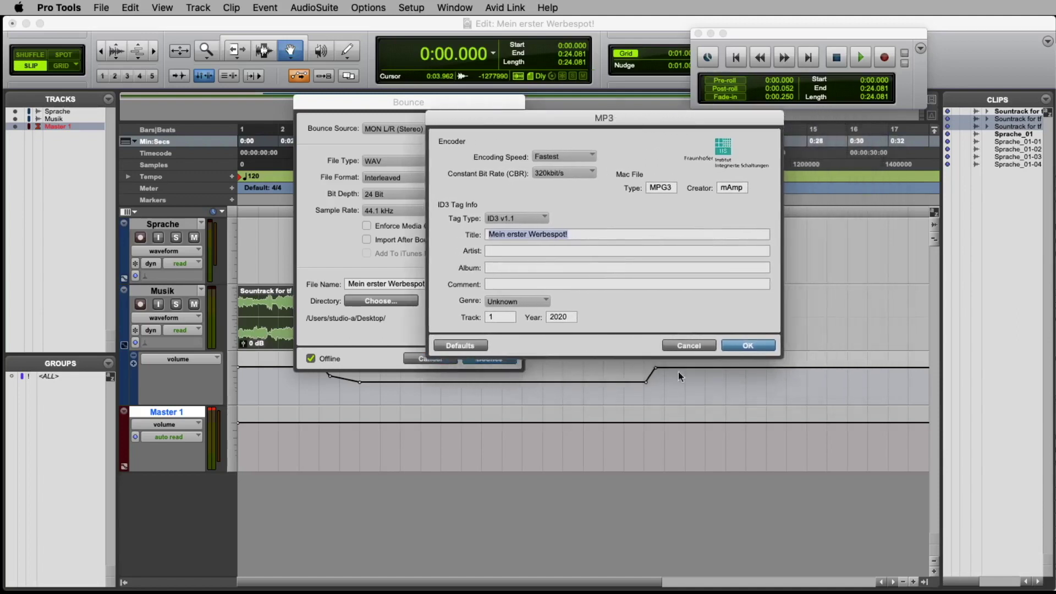
{"action": "left_click", "coordinate": [751, 347]}
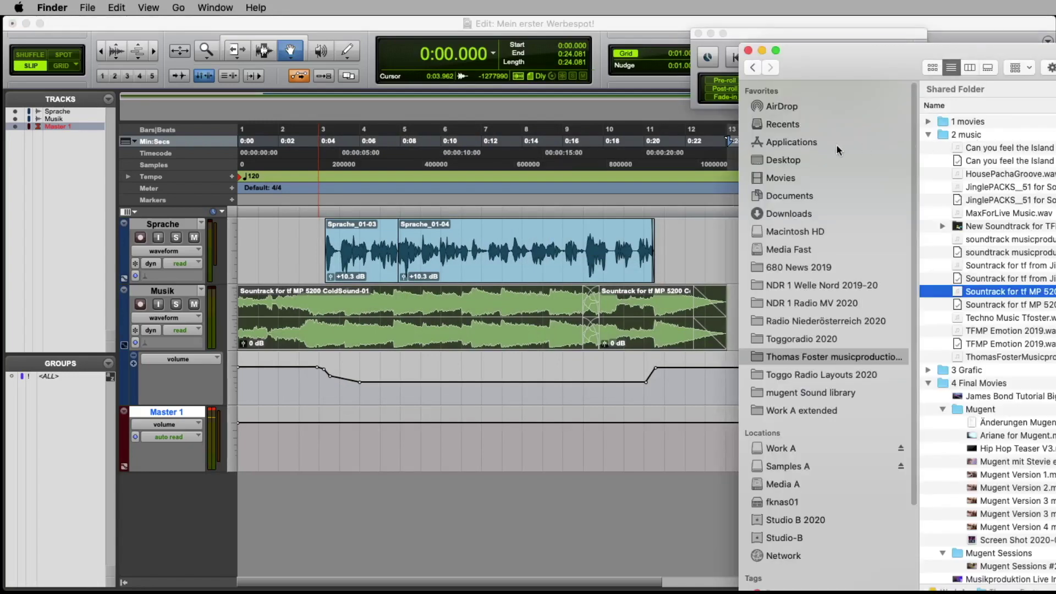
- Switch to Finder and locate the bounced files Mein erster Werbespot!.wav and Mein erster Werbespot!.mp3 on the Desktop
{"action": "left_click", "coordinate": [795, 159]}
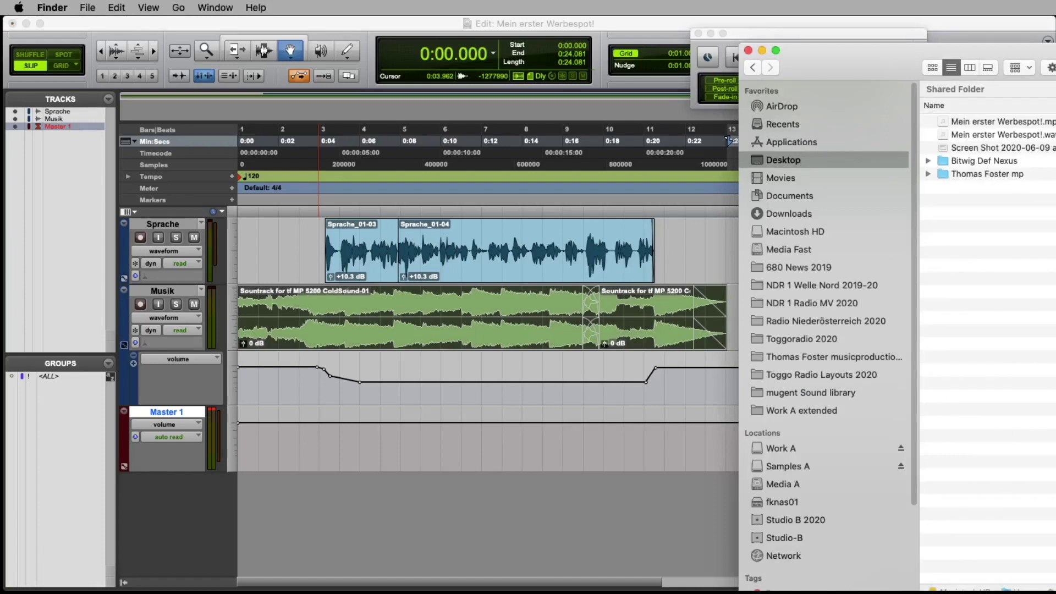
{"action": "left_click_drag", "start_coordinate": [1046, 51], "coordinate": [895, 49]}
{"action": "left_click", "coordinate": [862, 134]}
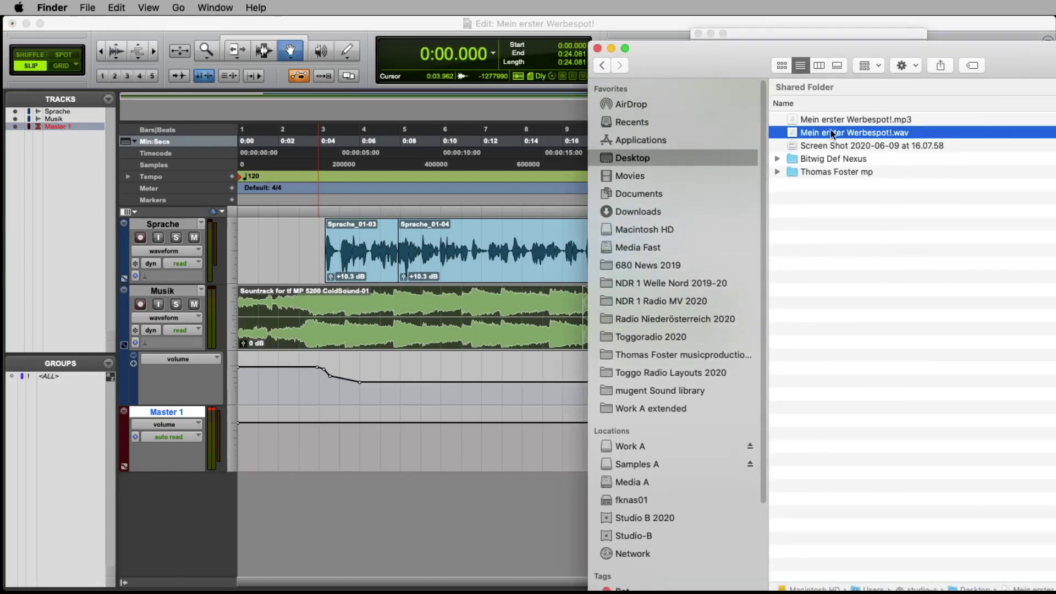
{"action": "left_click", "coordinate": [849, 119]}
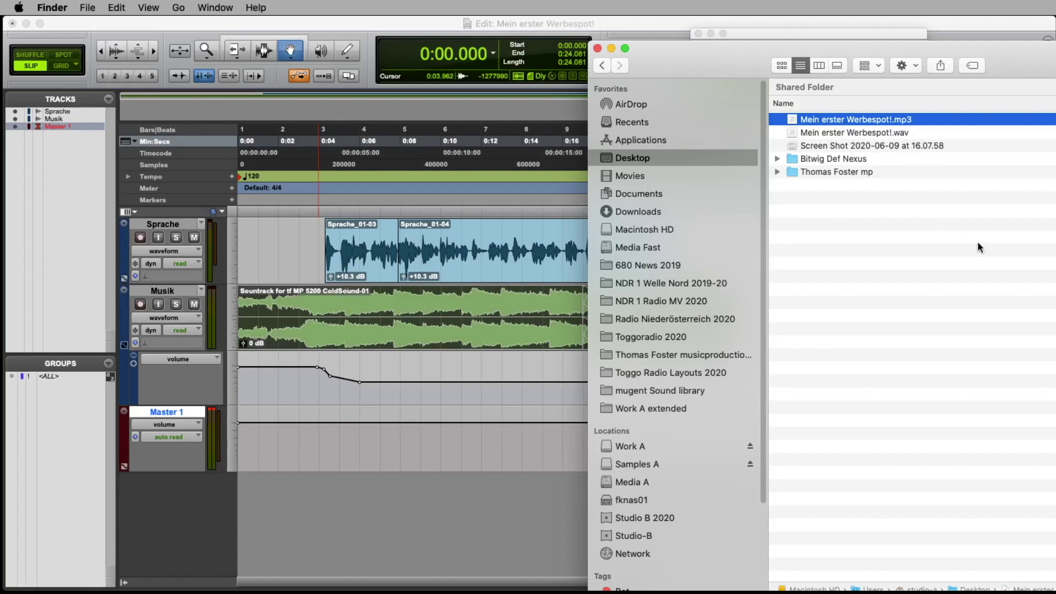
- Compare the file sizes of the bounced MP3 and WAV versions, and close the Finder window
{"action": "left_click_drag", "start_coordinate": [1054, 47], "coordinate": [219, 27]}
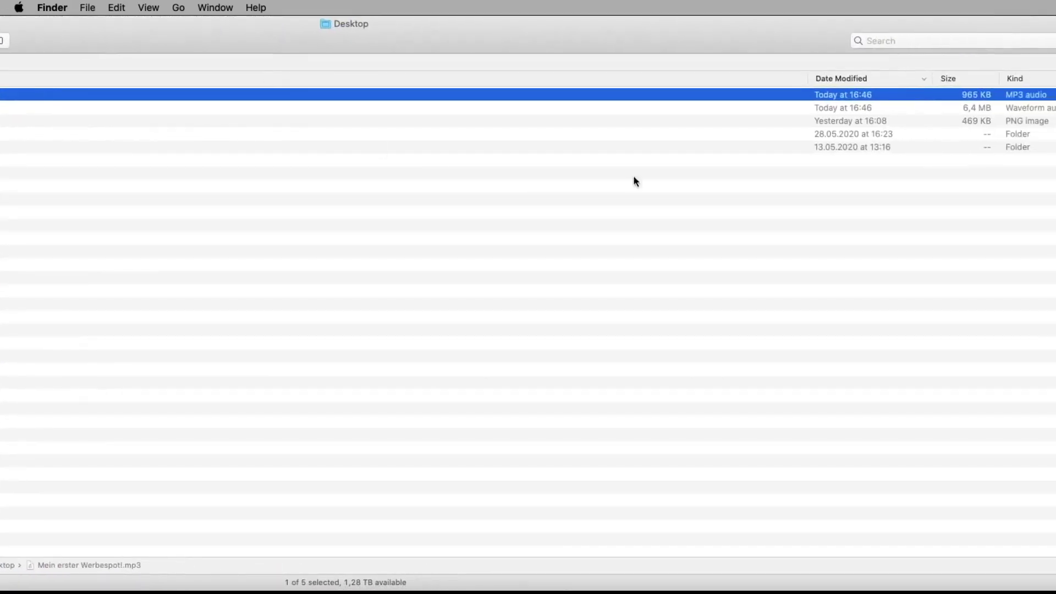
{"action": "left_click", "coordinate": [990, 110]}
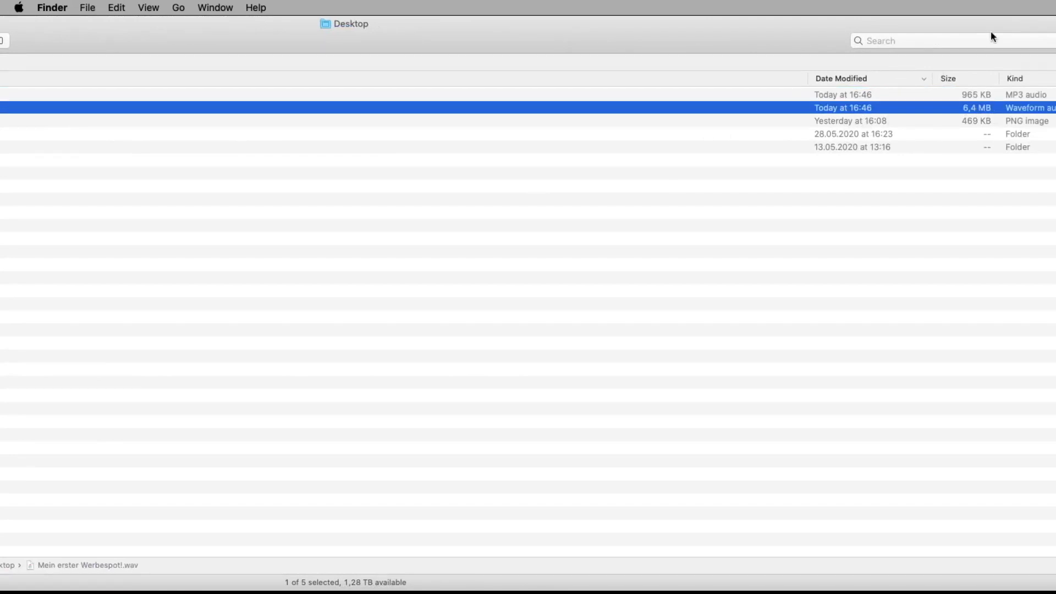
{"action": "left_click_drag", "start_coordinate": [820, 40], "coordinate": [597, 43]}
{"action": "left_click_drag", "start_coordinate": [856, 147], "coordinate": [700, 138]}
{"action": "left_click", "coordinate": [608, 99]}
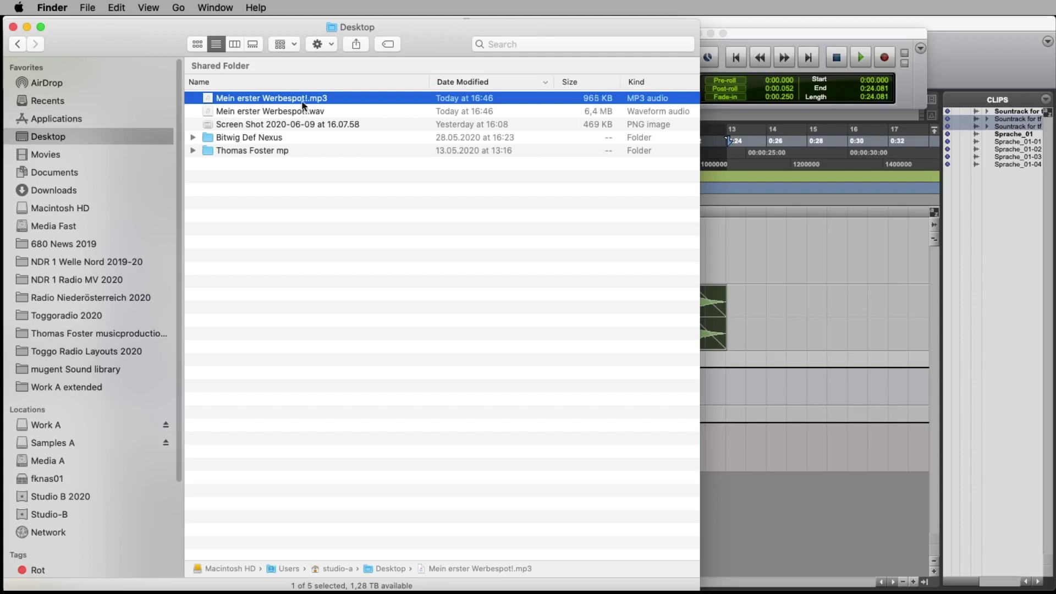
{"action": "left_click", "coordinate": [13, 27]}
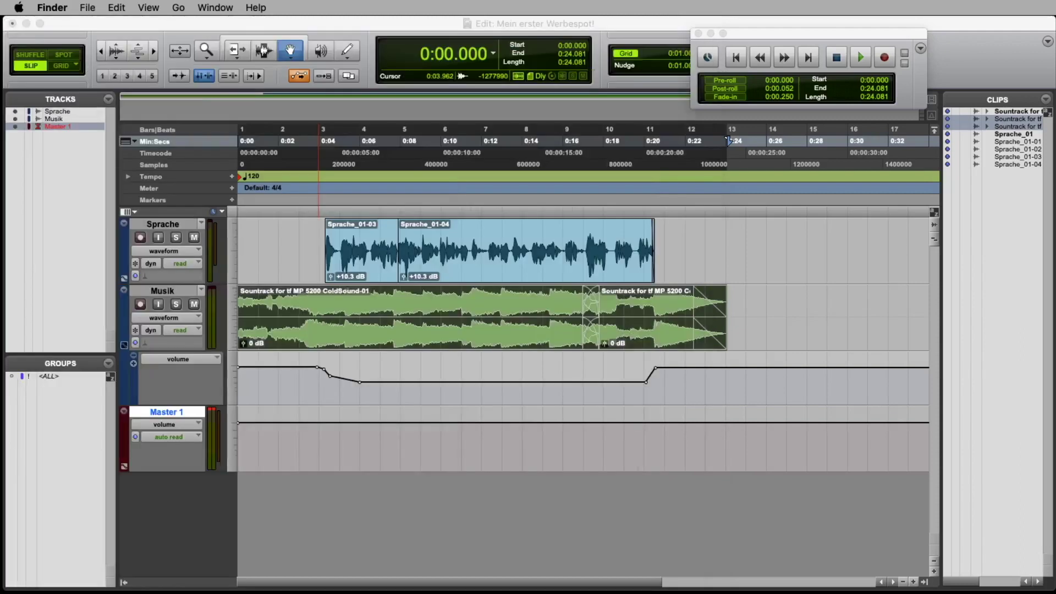